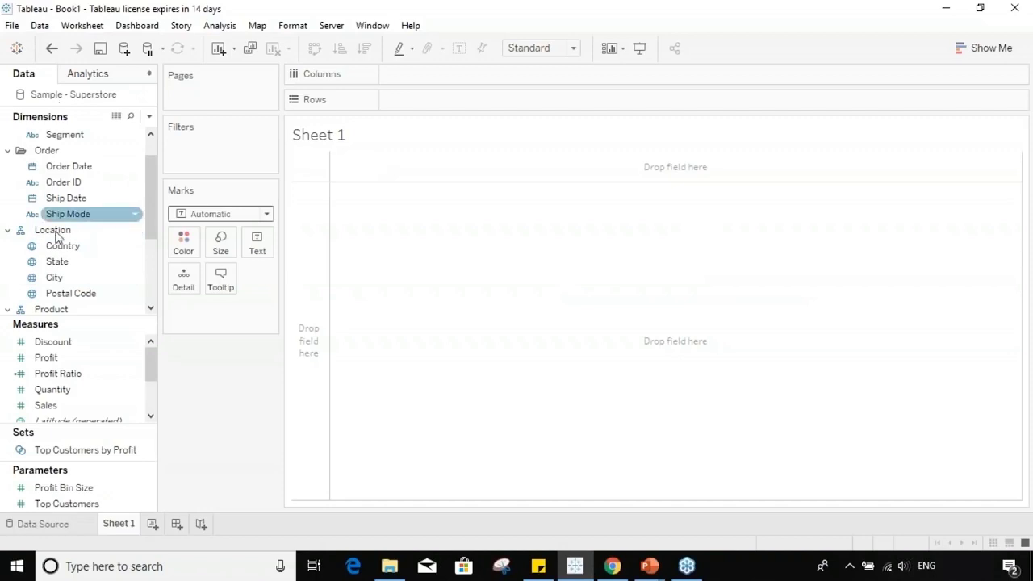
pyautogui.scroll(-2, 152, 166)
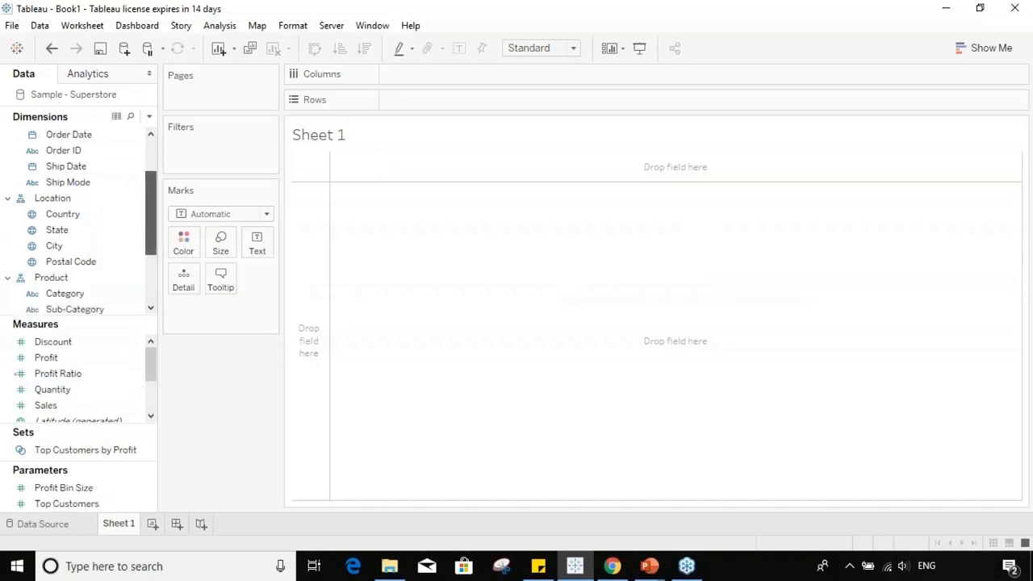
pyautogui.scroll(2, 152, 165)
pyautogui.scroll(2, 152, 165)
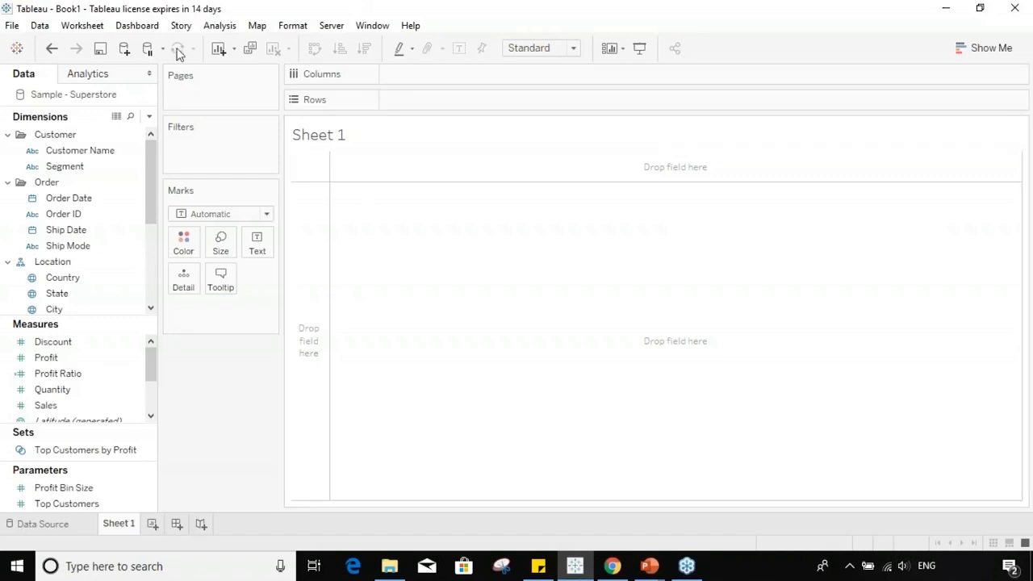
# - Create a new calculated field and name it Absolute
pyautogui.click(229, 33)
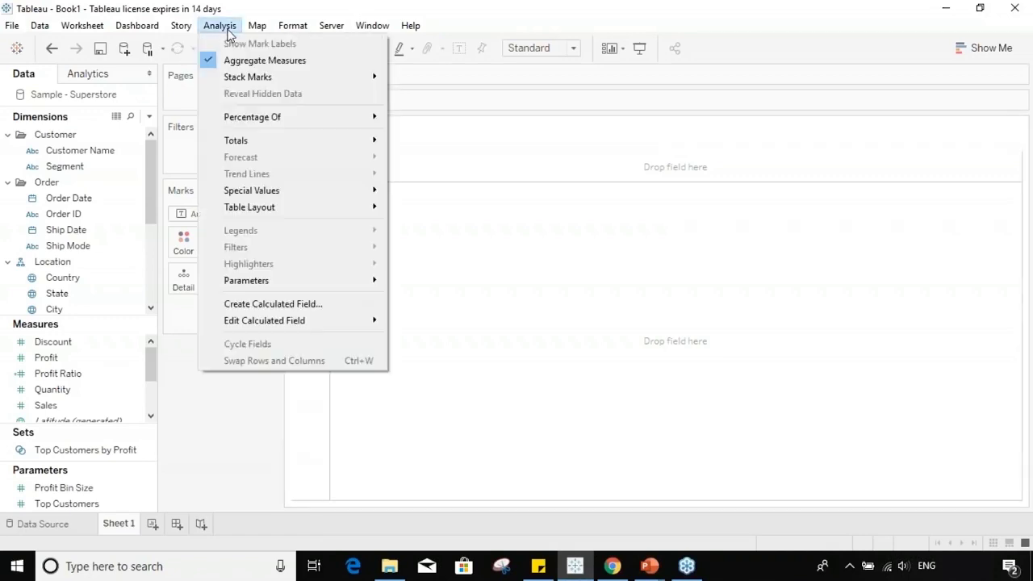
pyautogui.click(269, 305)
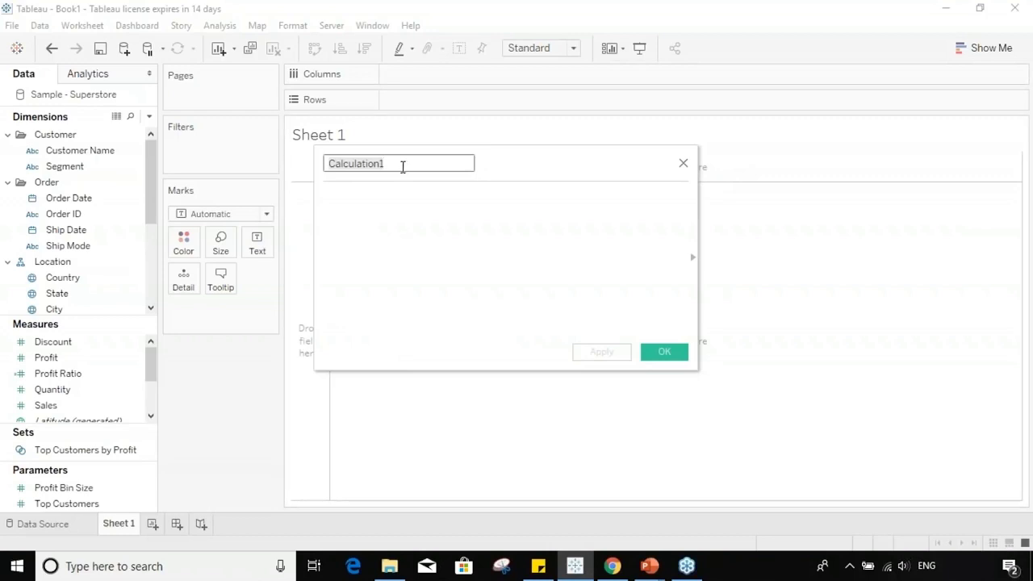
pyautogui.press('BackSpace')
pyautogui.write('A')
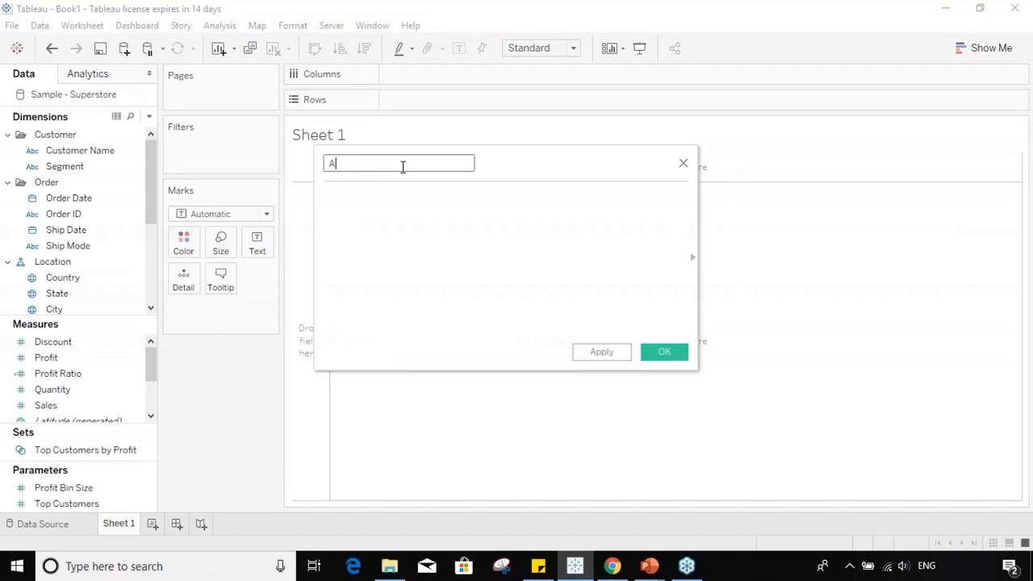
pyautogui.write('bsolute')
# - Define the Absolute field's formula as ABS(-5) and save the calculation
pyautogui.click(396, 197)
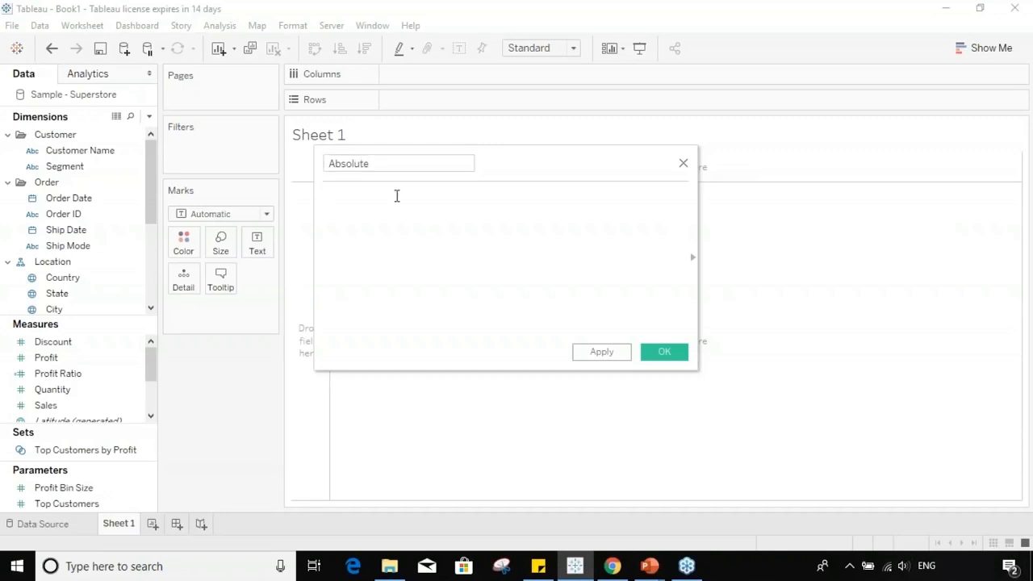
pyautogui.write('A')
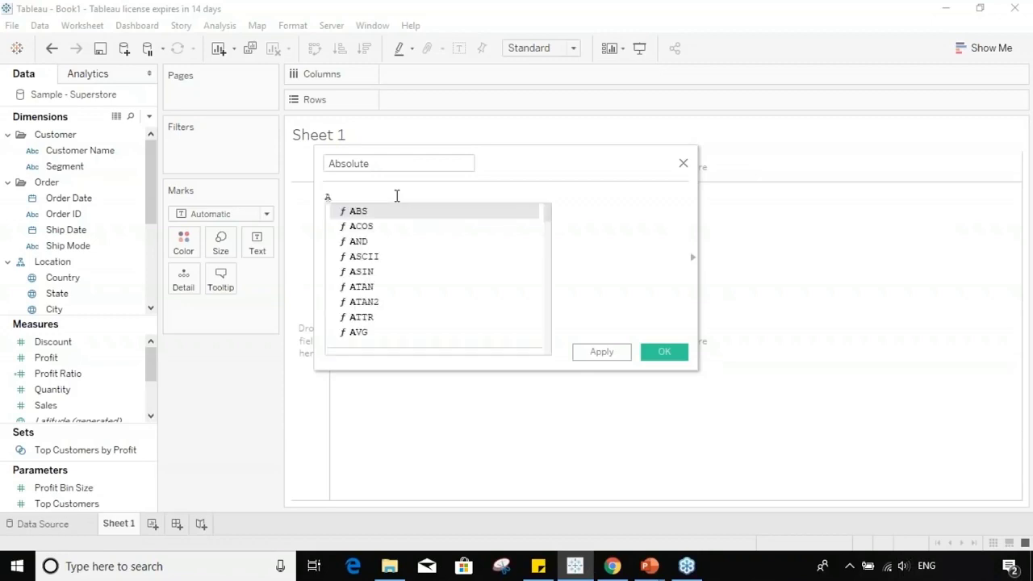
pyautogui.doubleClick(403, 213)
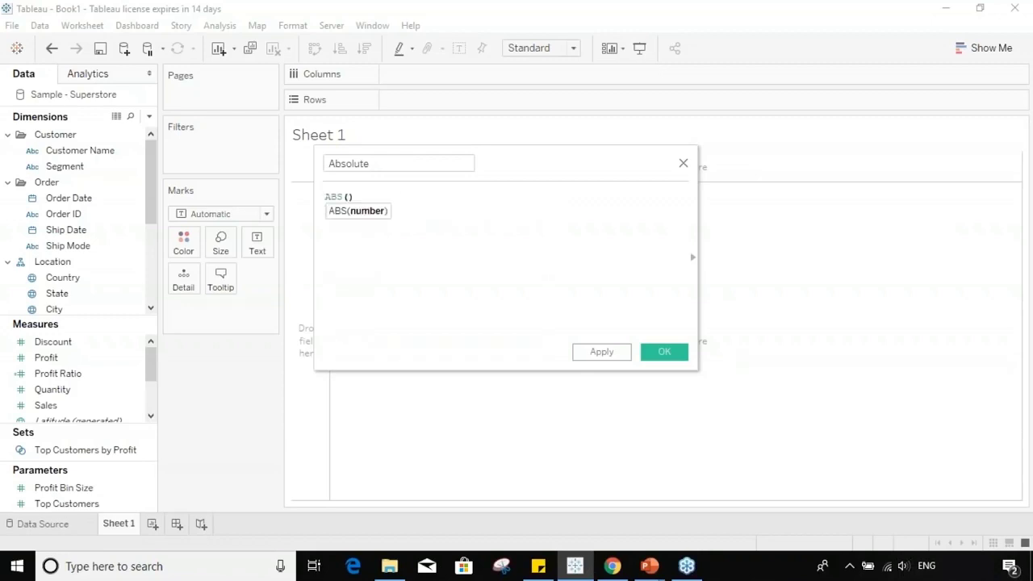
pyautogui.write('-5')
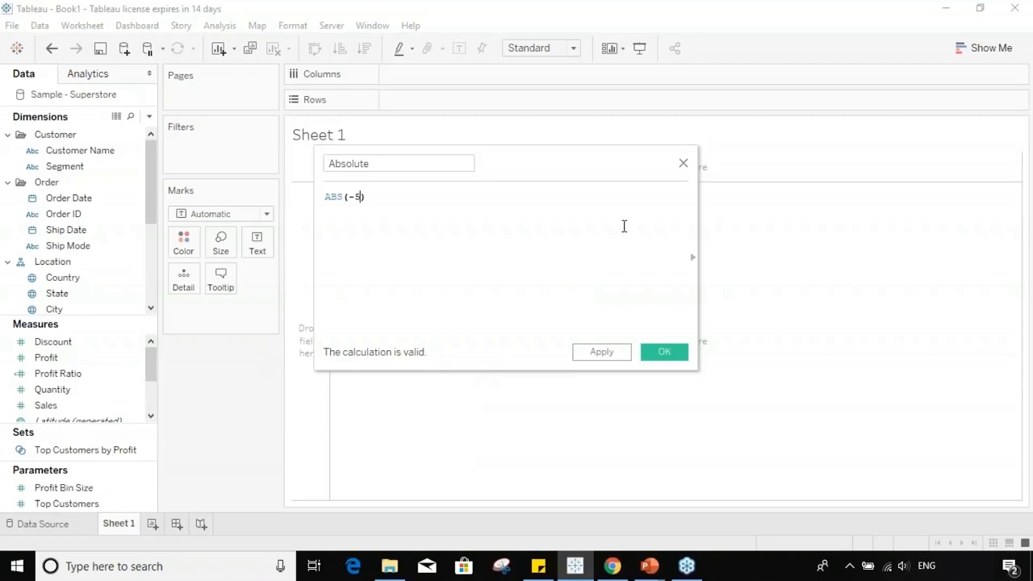
pyautogui.click(624, 352)
pyautogui.click(668, 355)
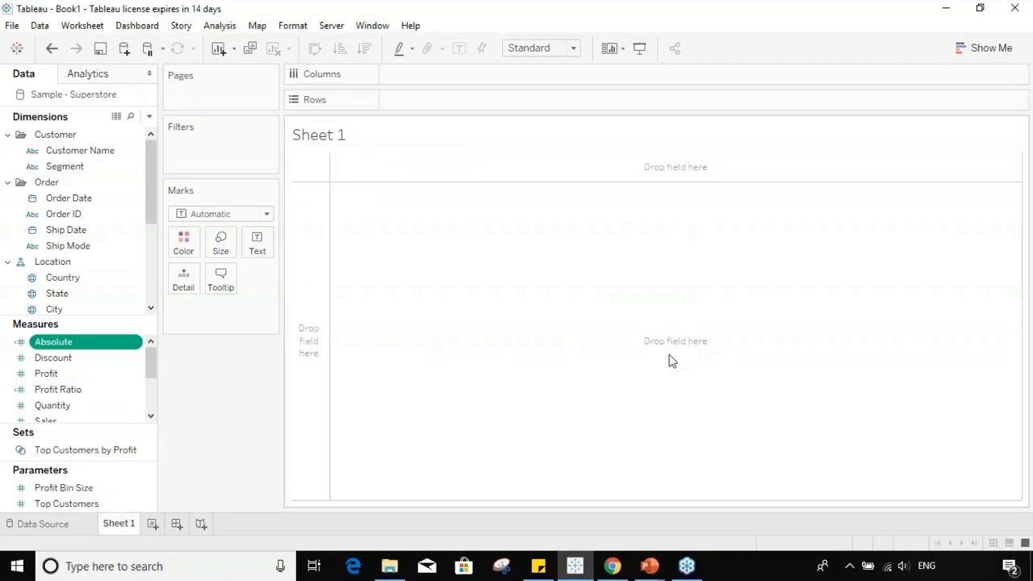
# - Show the Absolute measure as text in the Sheet 1 view and change its aggregation from sum to Attribute
pyautogui.moveTo(92, 341); pyautogui.dragTo(702, 281)
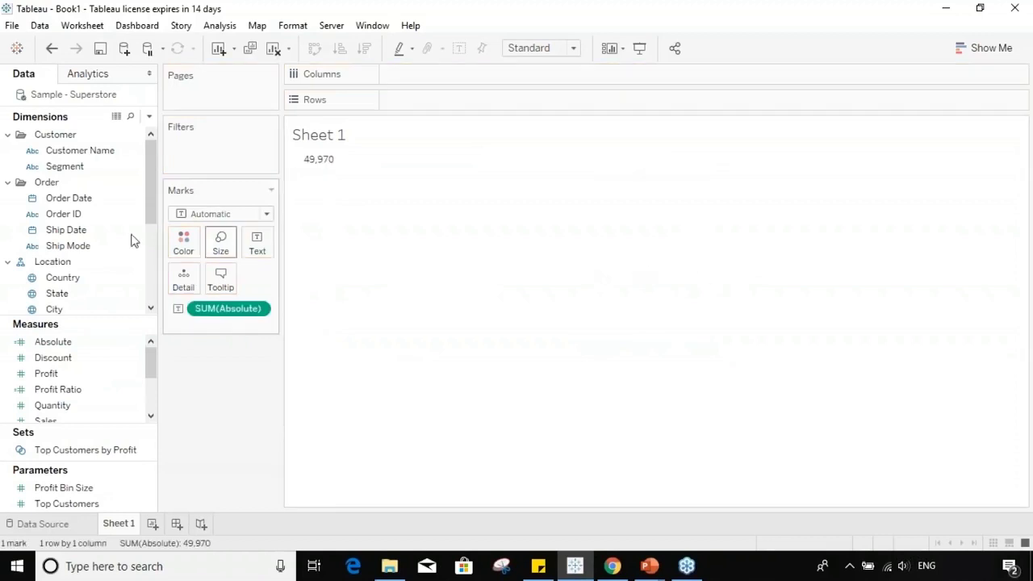
pyautogui.rightClick(208, 309)
pyautogui.click(266, 427)
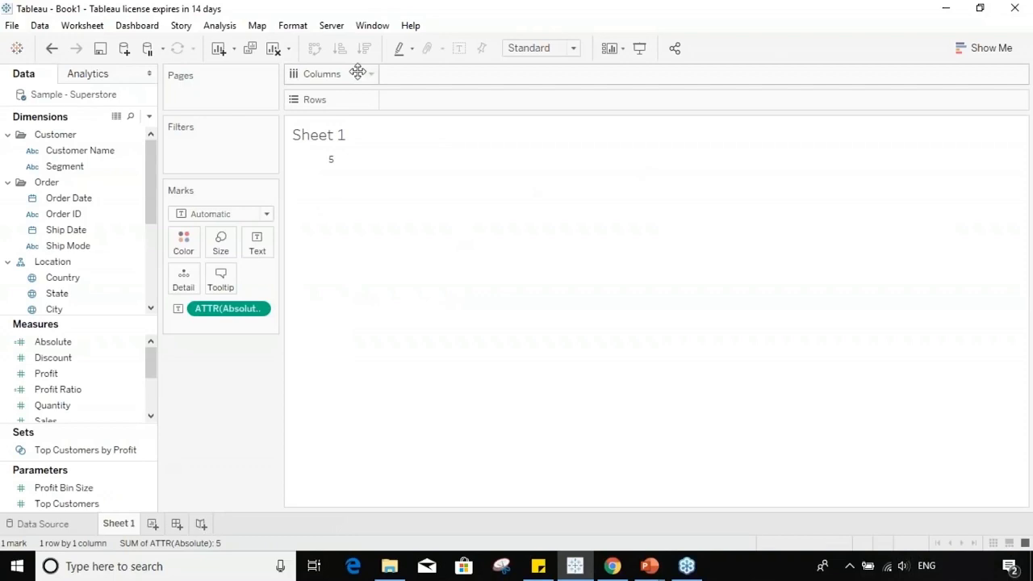
pyautogui.moveTo(323, 164)
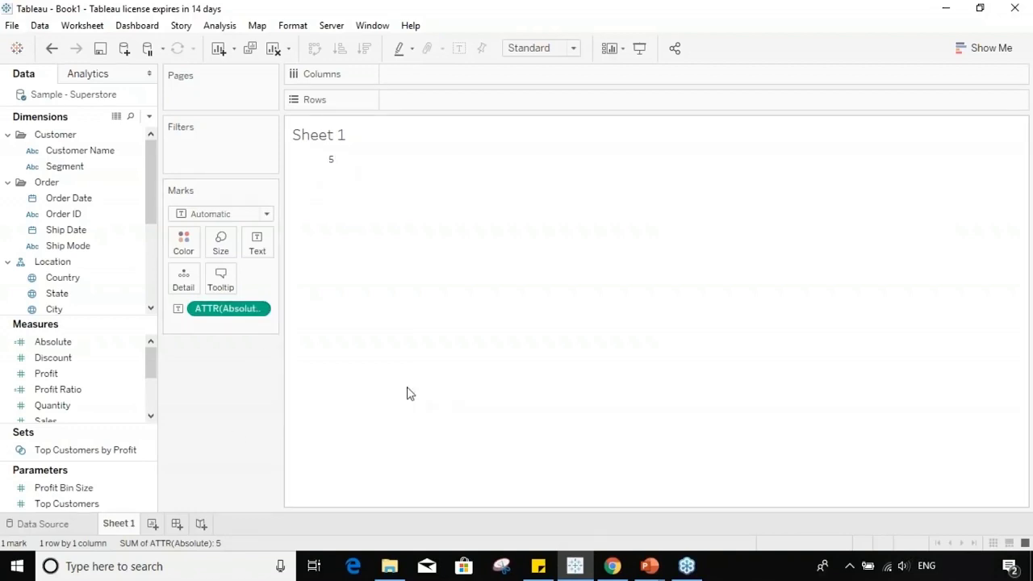
# - Remove the Absolute field from the marks of Sheet 1
pyautogui.moveTo(148, 204); pyautogui.dragTo(150, 284)
pyautogui.moveTo(151, 367); pyautogui.dragTo(152, 386)
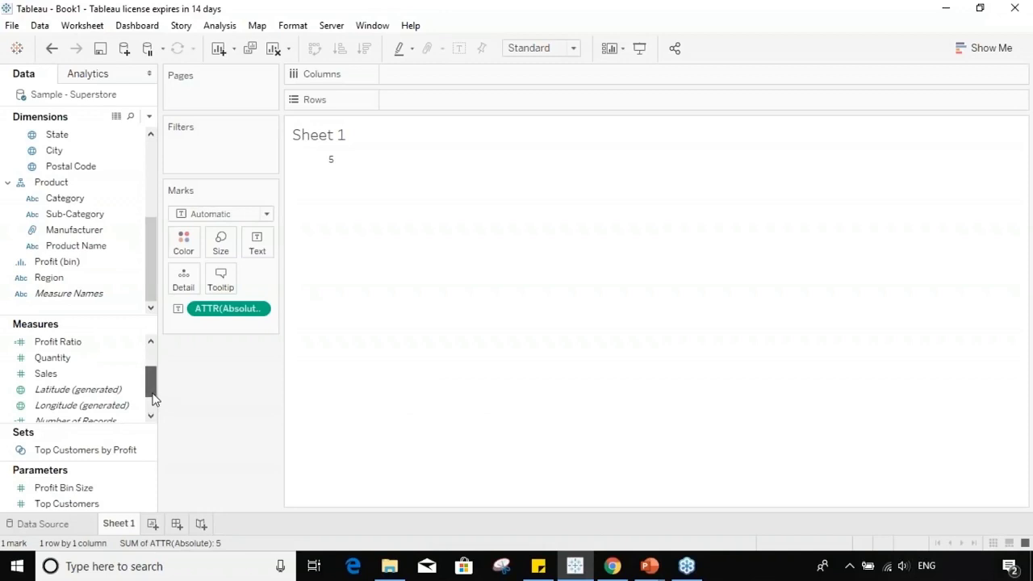
pyautogui.moveTo(153, 399); pyautogui.dragTo(150, 360)
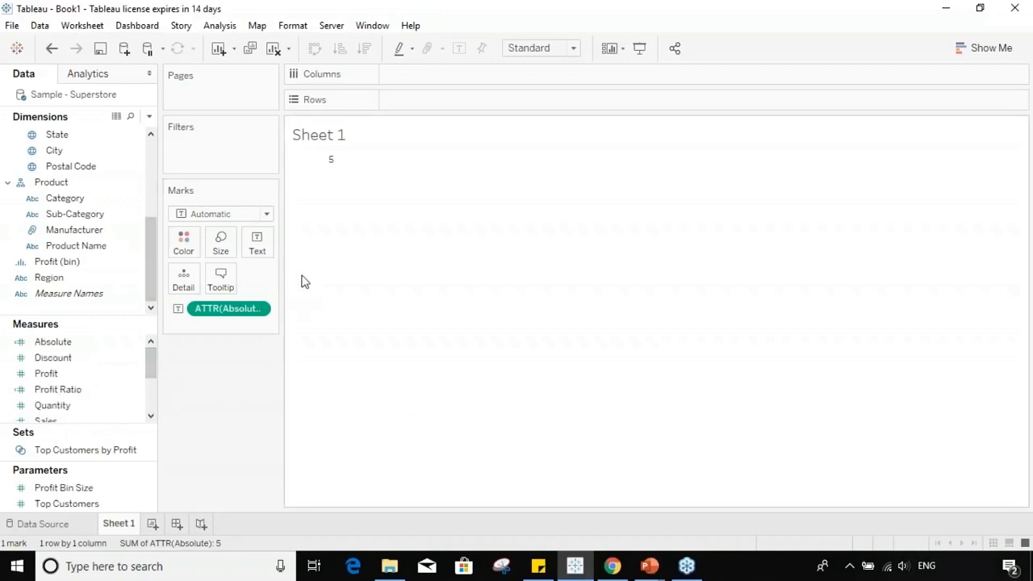
pyautogui.click(259, 309)
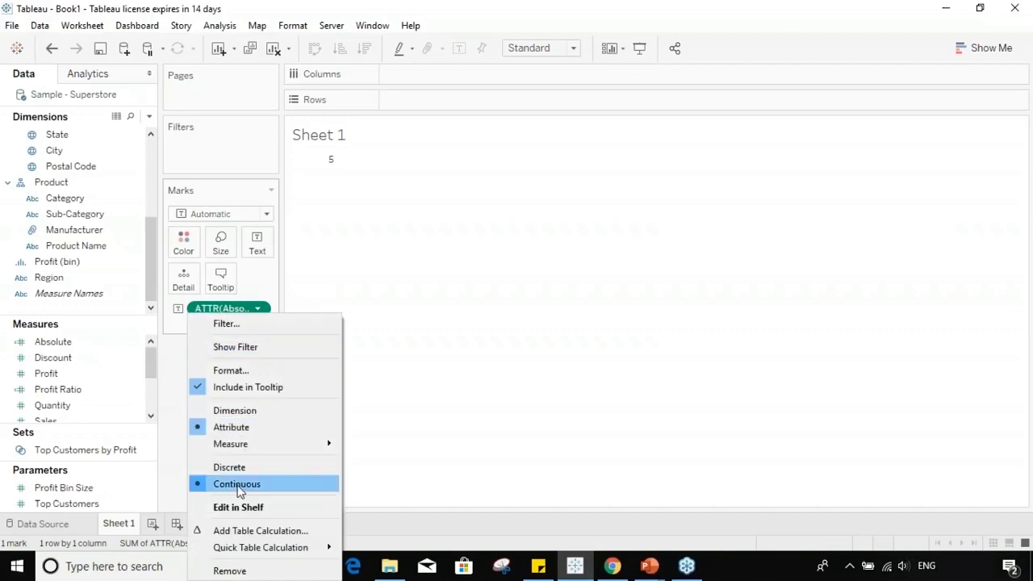
pyautogui.click(230, 571)
# - Edit the Absolute calculated field so its formula is ABS([Sales]) and save it
pyautogui.rightClick(136, 348)
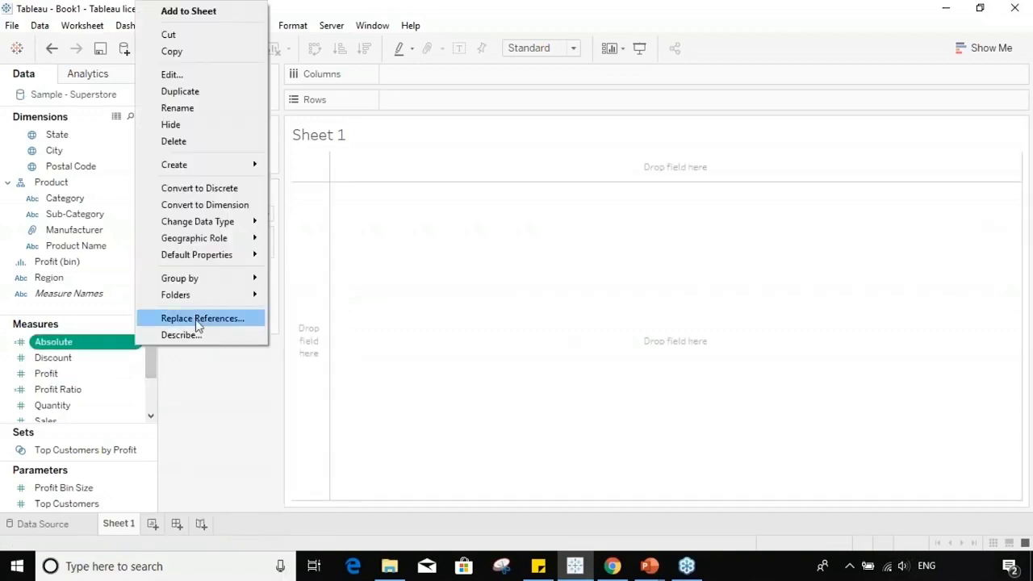
pyautogui.click(203, 74)
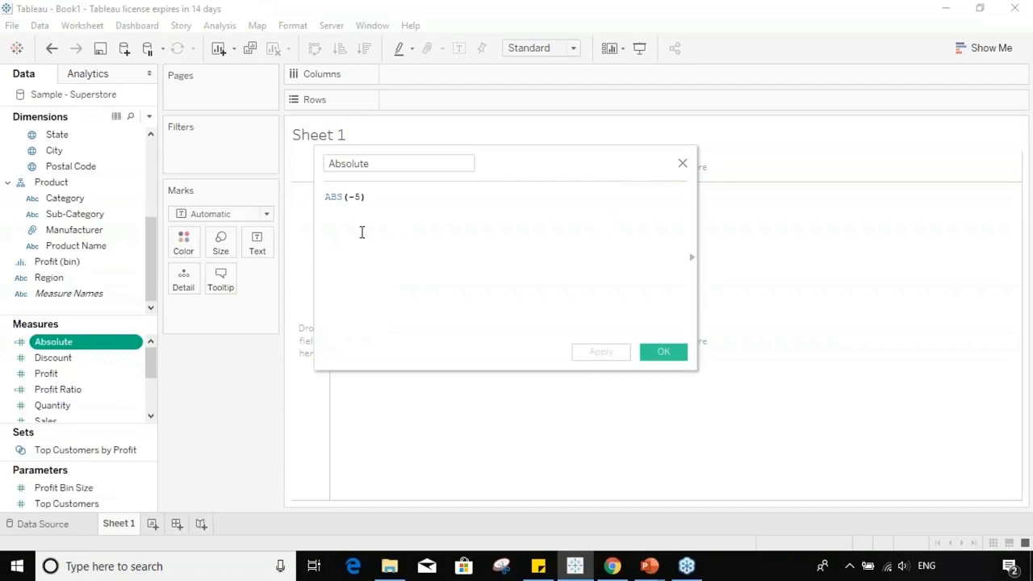
pyautogui.press('BackSpace')
pyautogui.press('BackSpace')
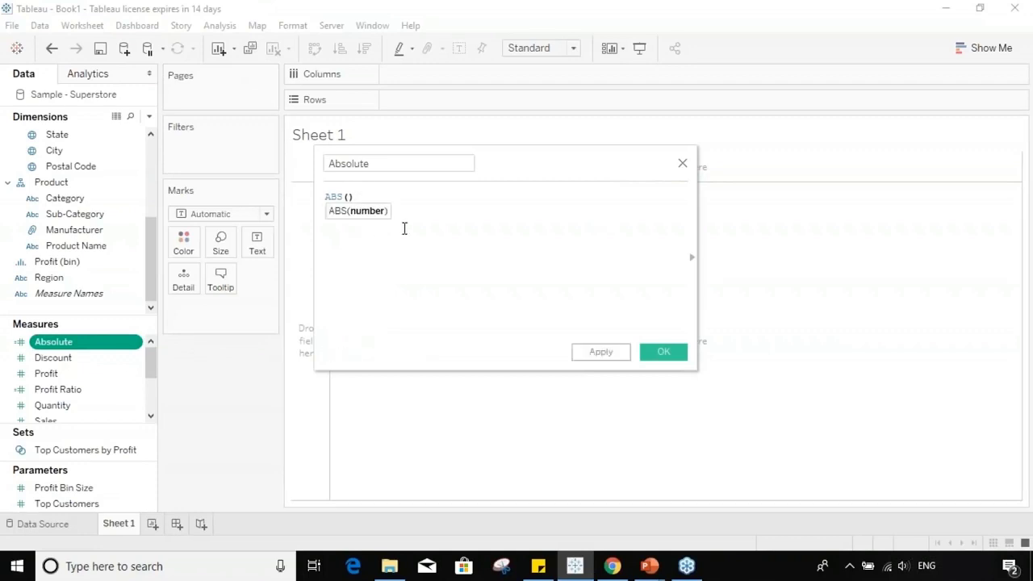
pyautogui.write('Sa')
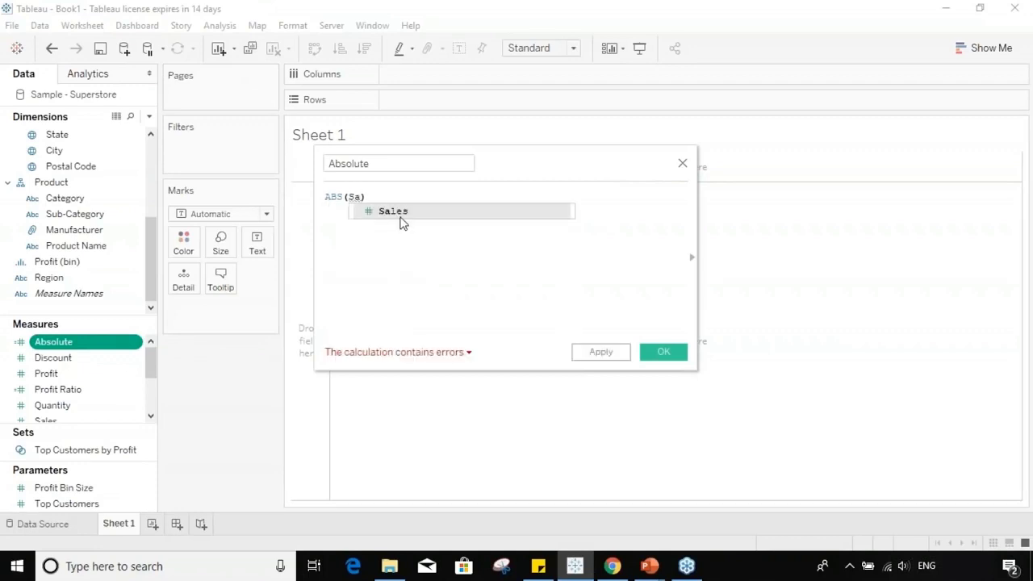
pyautogui.click(398, 221)
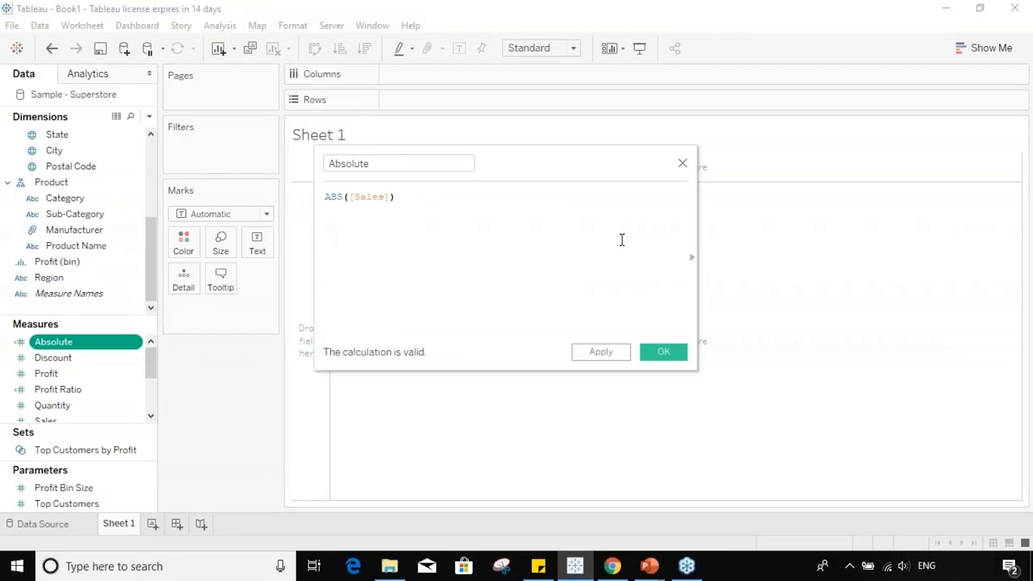
pyautogui.click(607, 356)
pyautogui.click(663, 352)
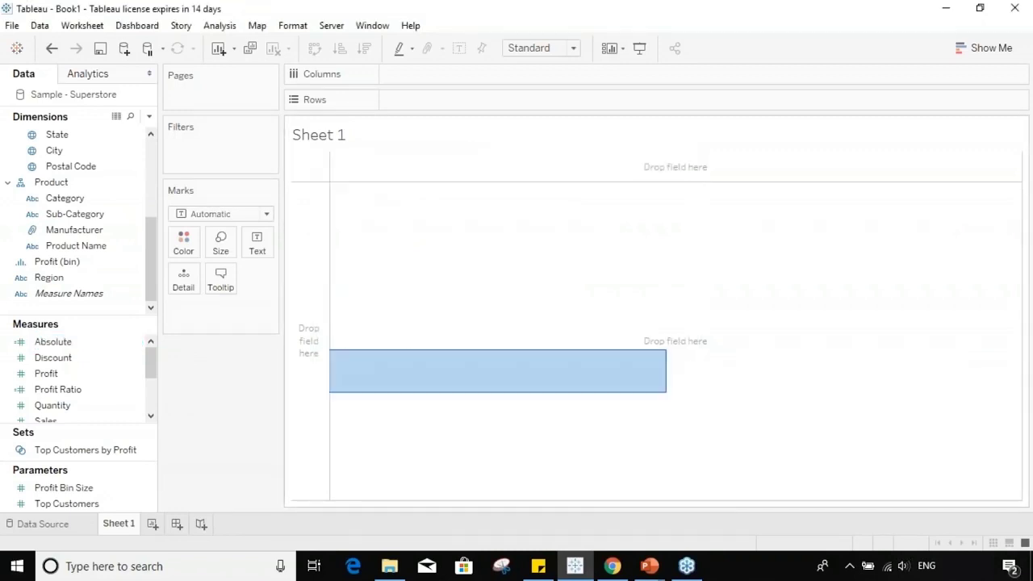
# - Display the Absolute measure as text in the view and break it down by State in rows
pyautogui.moveTo(44, 342); pyautogui.dragTo(212, 309)
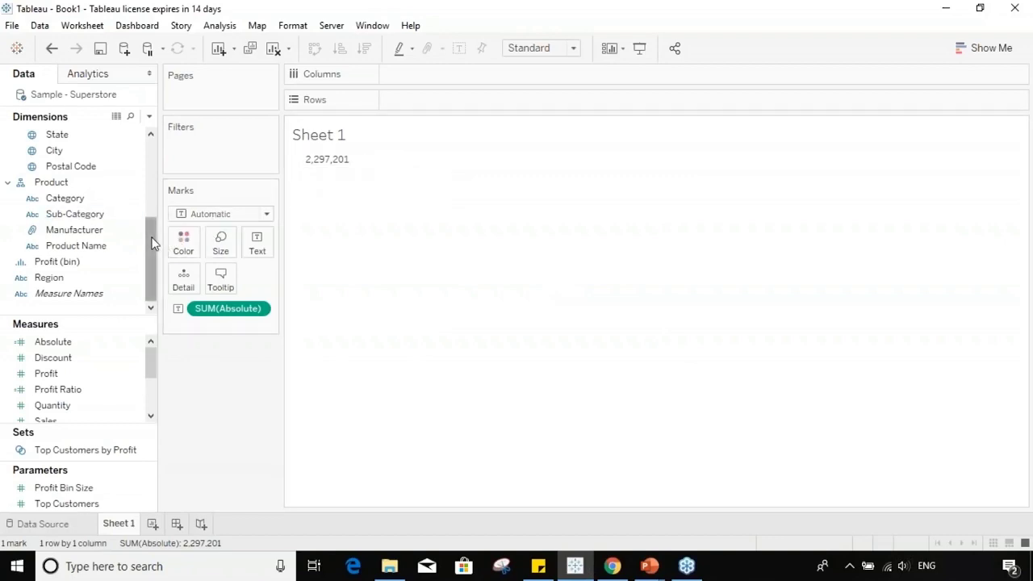
pyautogui.moveTo(153, 244); pyautogui.dragTo(153, 195)
pyautogui.click(77, 201)
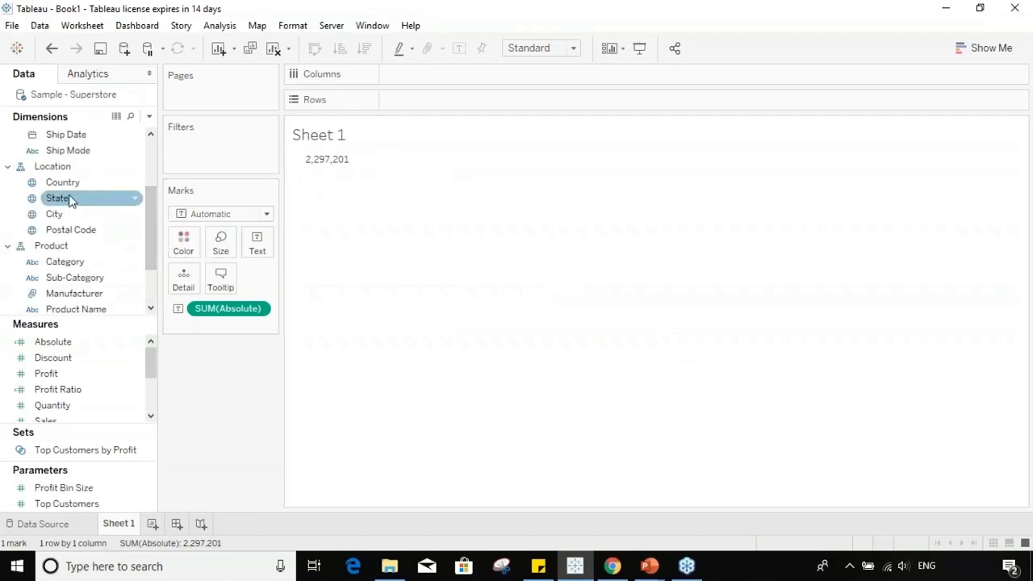
pyautogui.moveTo(70, 201); pyautogui.dragTo(420, 98)
pyautogui.moveTo(416, 174)
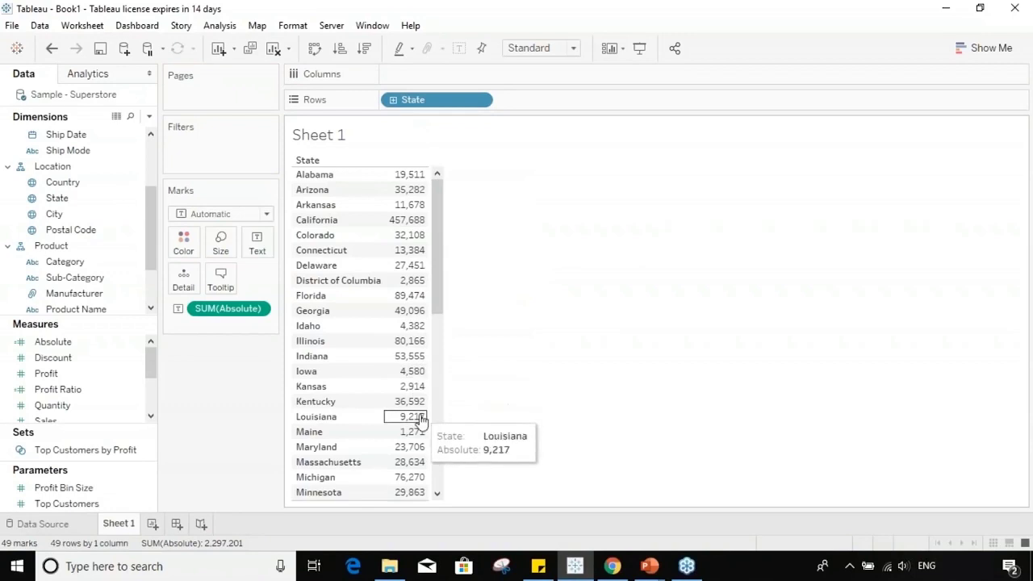
# - Turn the table of Absolute by State into a filled map and inspect the values of individual states
pyautogui.click(990, 49)
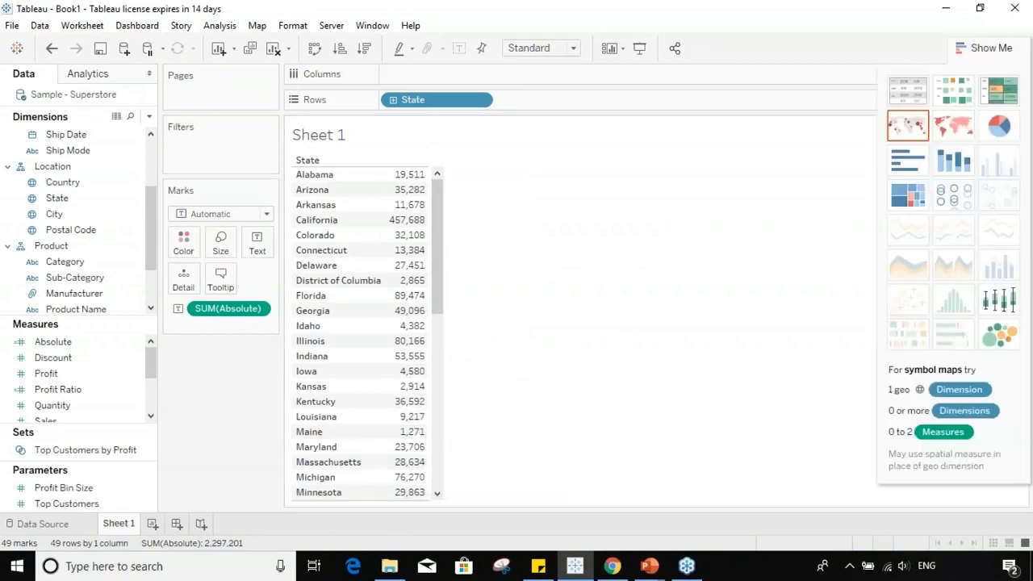
pyautogui.click(961, 135)
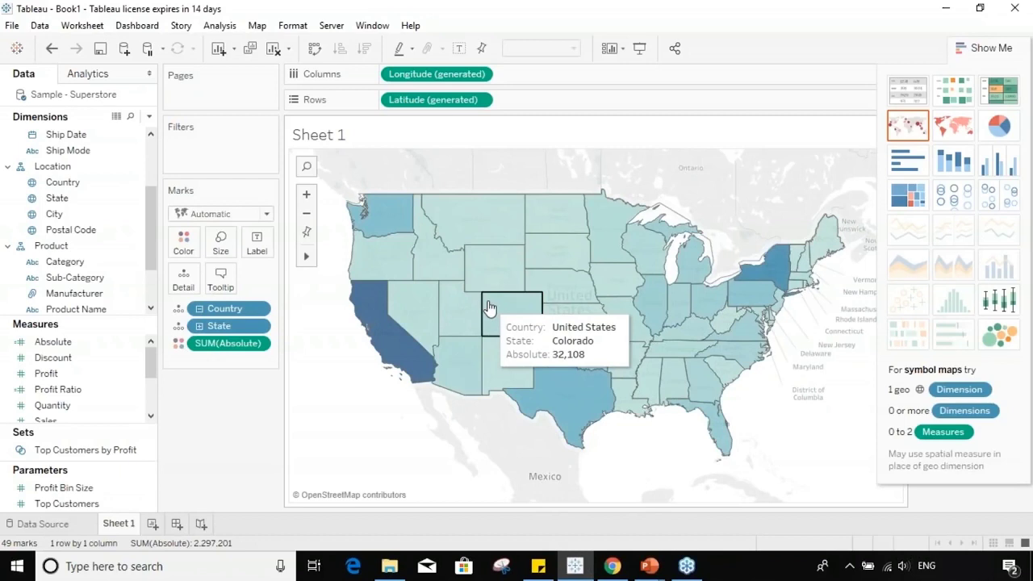
pyautogui.click(985, 48)
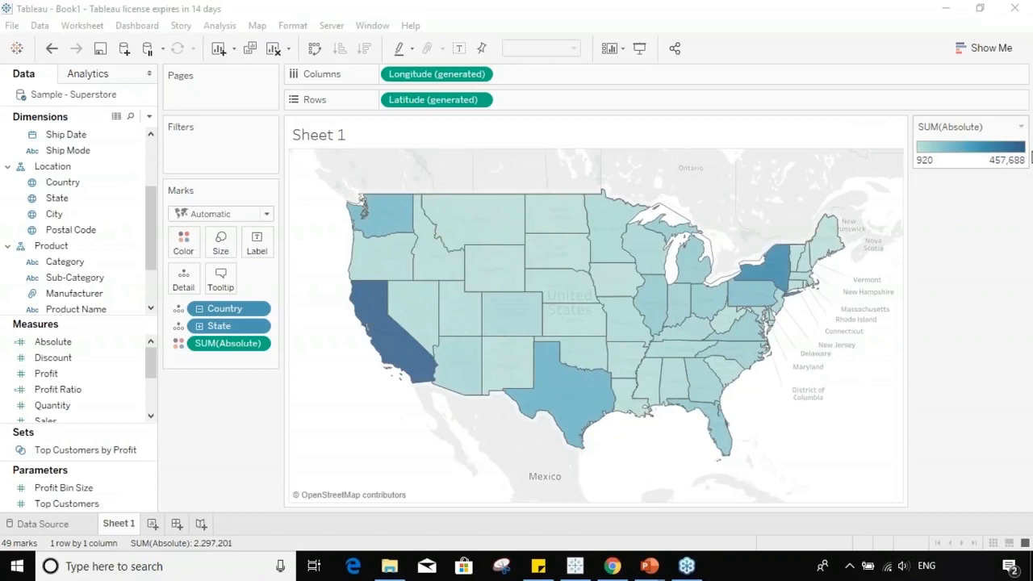
pyautogui.moveTo(395, 360)
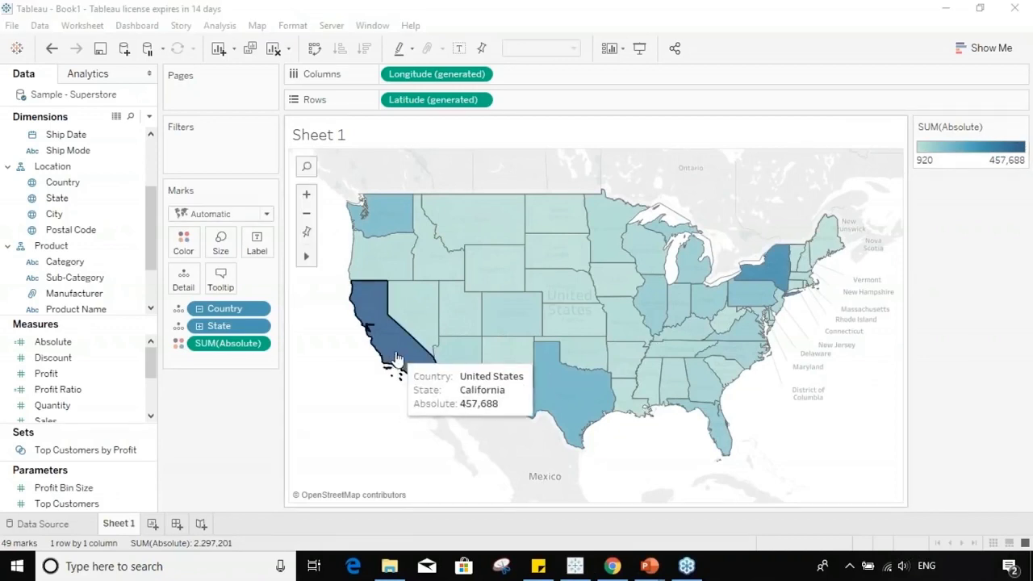
pyautogui.moveTo(778, 260)
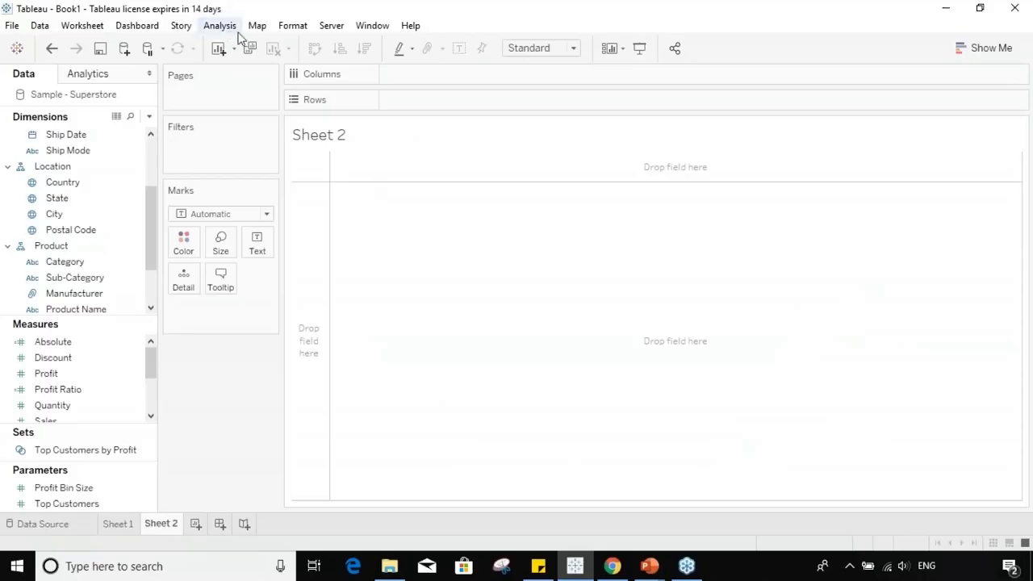
# - Create a calculated field named "arc cos" with the formula ACOS(-1) and save it
pyautogui.click(225, 29)
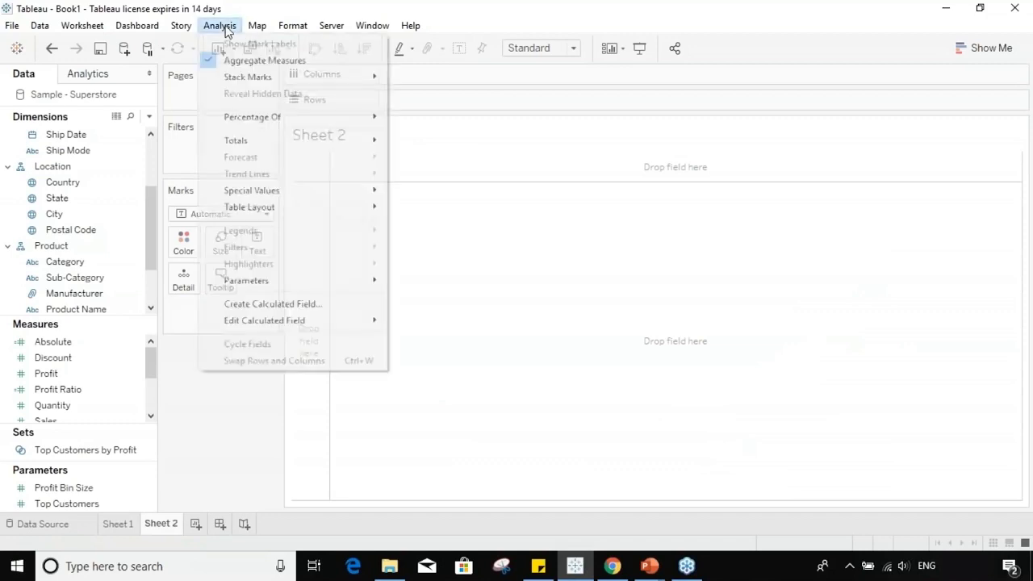
pyautogui.click(244, 305)
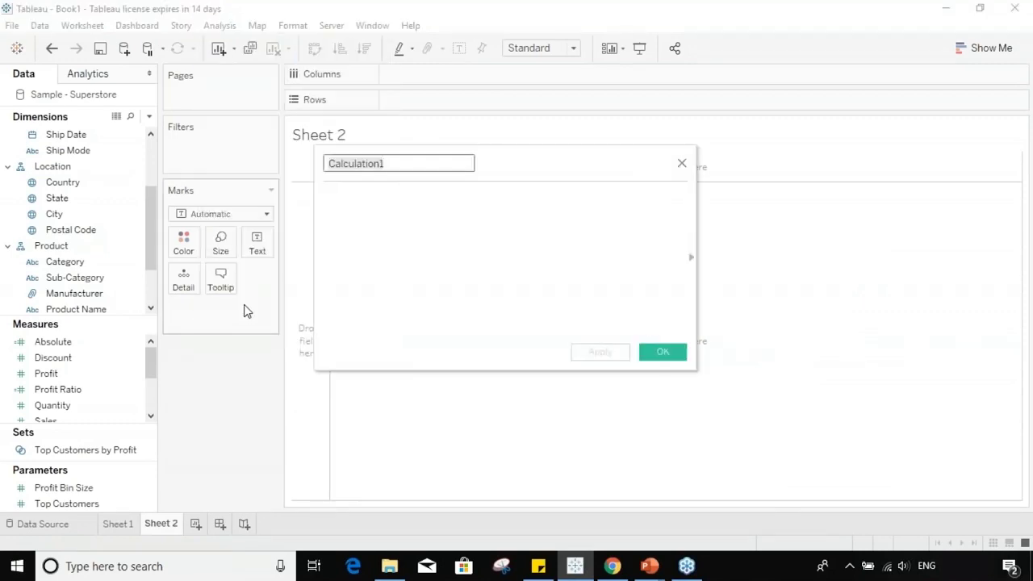
pyautogui.press('BackSpace')
pyautogui.write('arc cos')
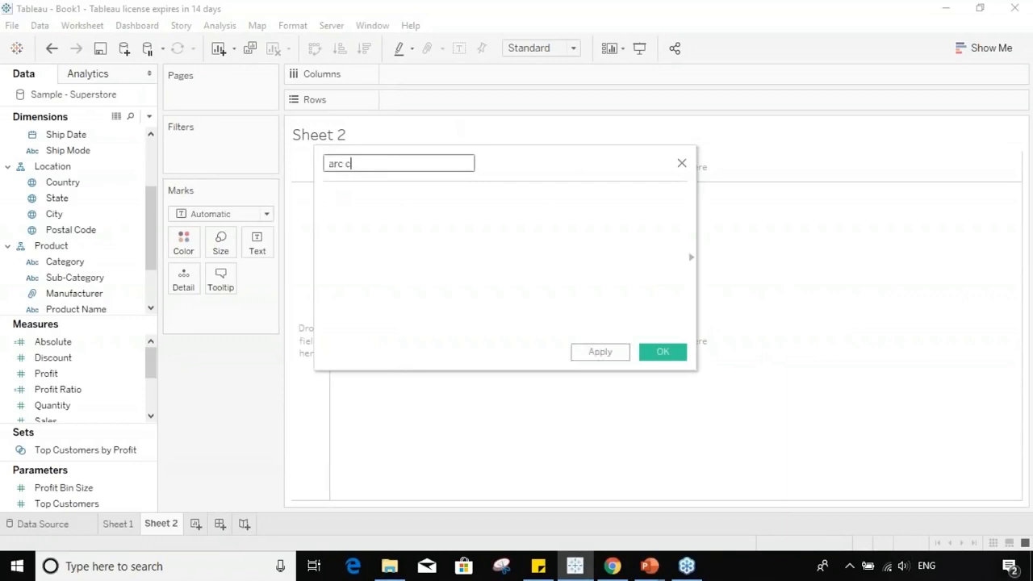
pyautogui.click(429, 198)
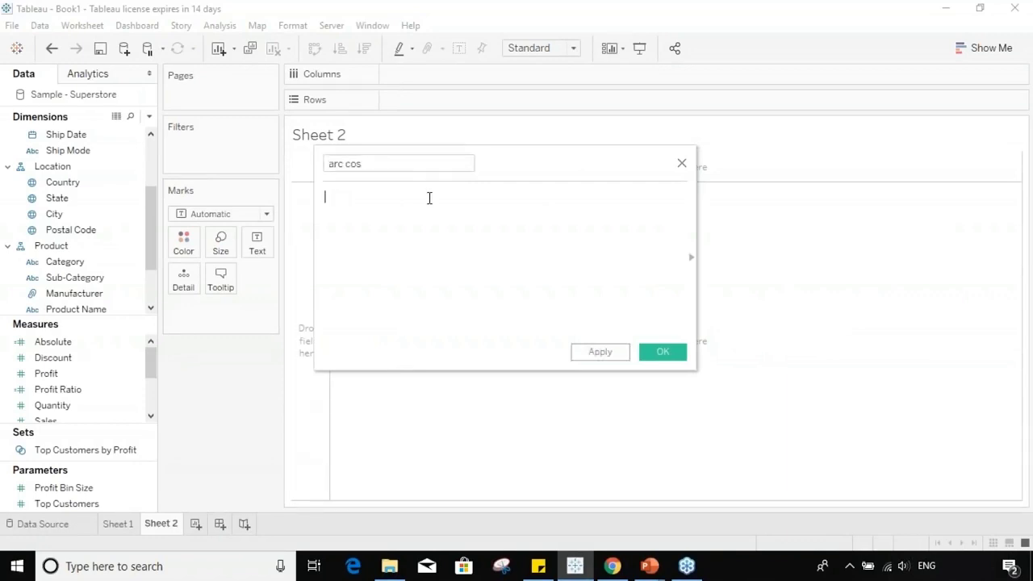
pyautogui.write('AC')
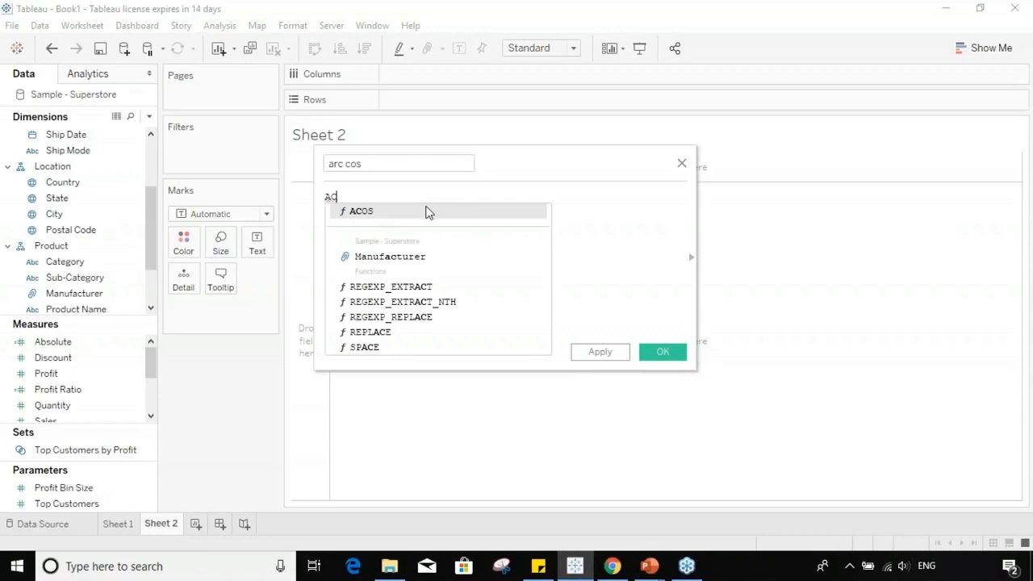
pyautogui.doubleClick(426, 212)
pyautogui.write('-1')
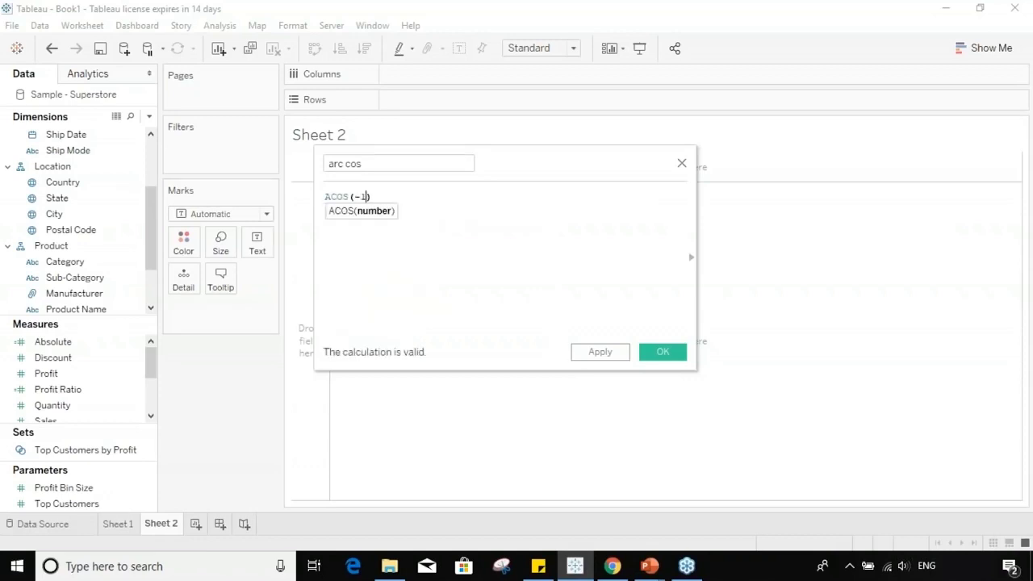
pyautogui.click(614, 355)
pyautogui.click(663, 355)
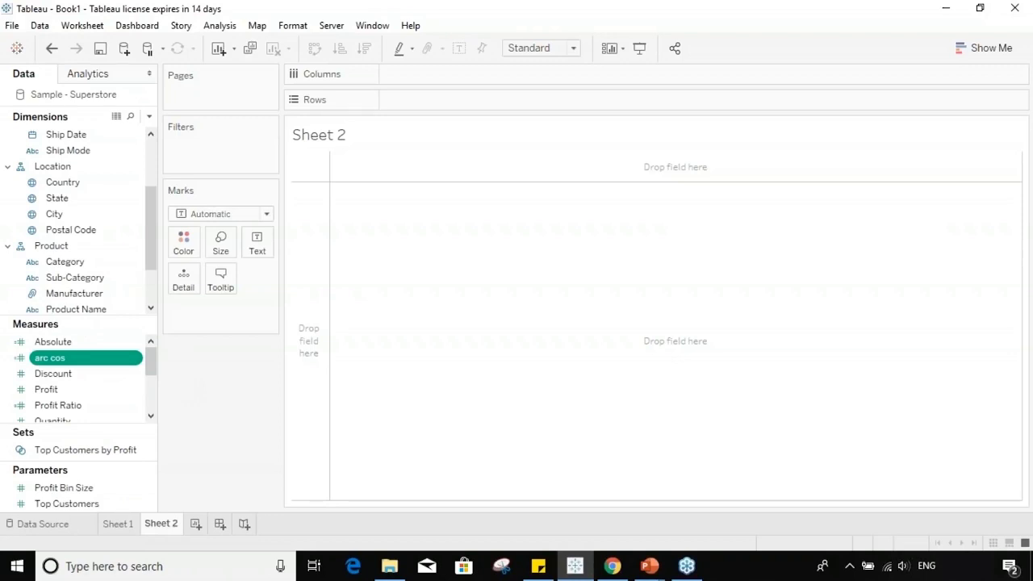
# - Display the arc cos measure as text in the Sheet 2 view and aggregate it as an attribute
pyautogui.moveTo(137, 358); pyautogui.dragTo(641, 212)
pyautogui.rightClick(218, 309)
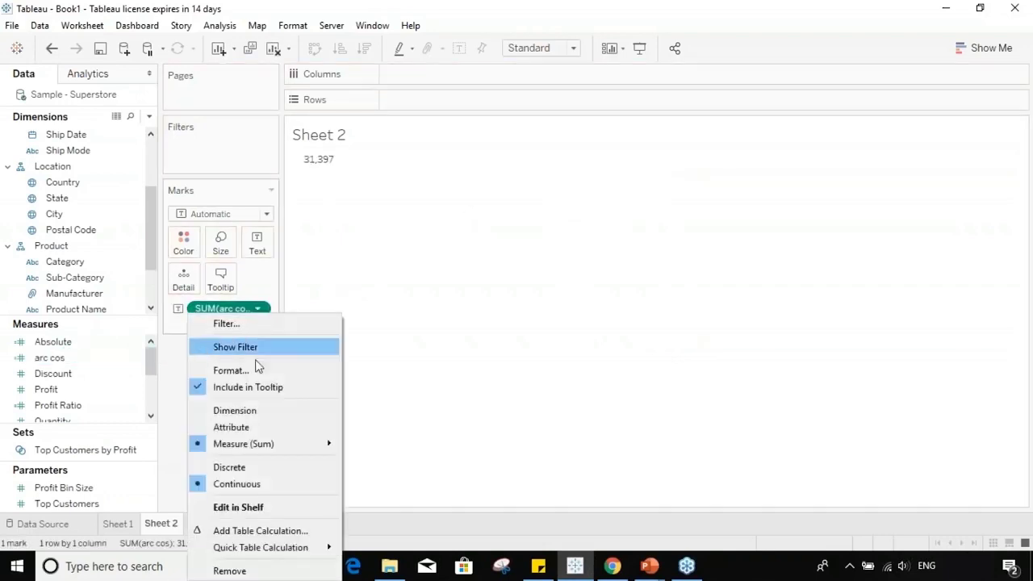
pyautogui.click(238, 427)
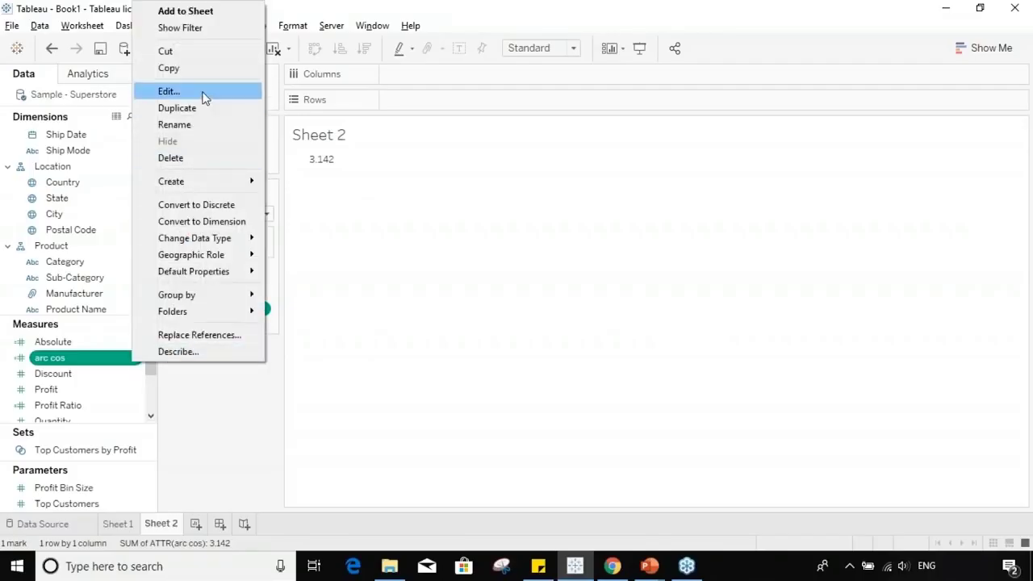
# - Open the arc cos calculated field for editing and rename it "arc sin"
pyautogui.click(203, 96)
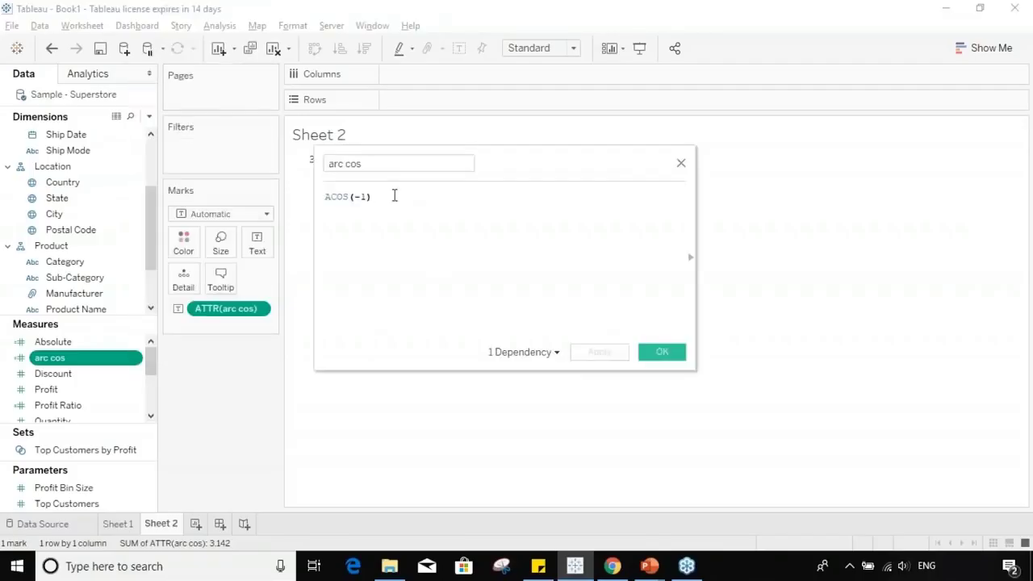
pyautogui.click(361, 159)
pyautogui.moveTo(361, 159); pyautogui.dragTo(350, 163)
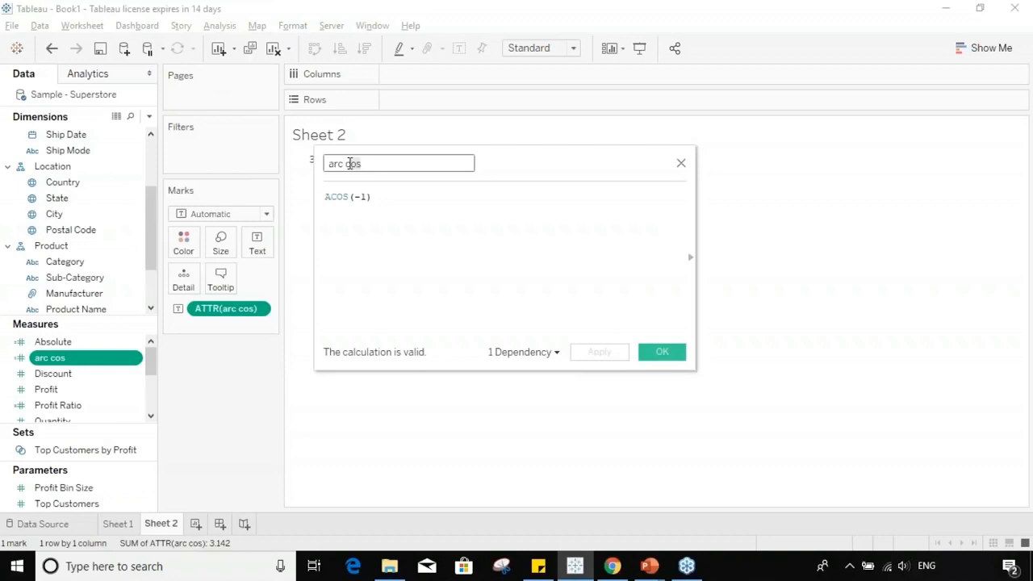
pyautogui.press('BackSpace')
pyautogui.press('BackSpace')
pyautogui.write('sin')
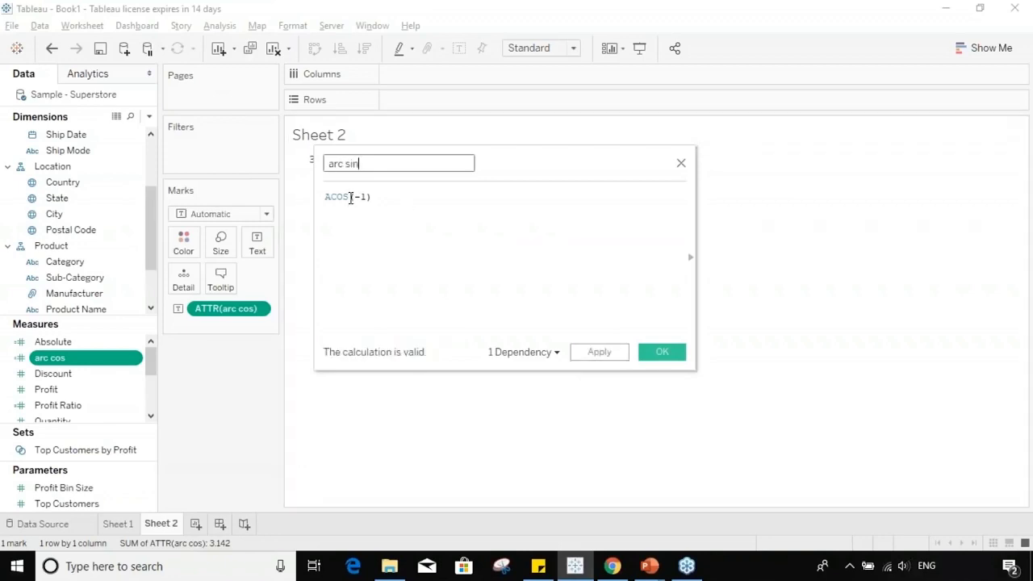
# - Replace the arc sin field's formula with ASIN(1) and save the calculation
pyautogui.click(350, 198)
pyautogui.hotkey('ctrl', 'a')
pyautogui.press('BackSpace')
pyautogui.write('as')
pyautogui.press('Down')
pyautogui.press('Return')
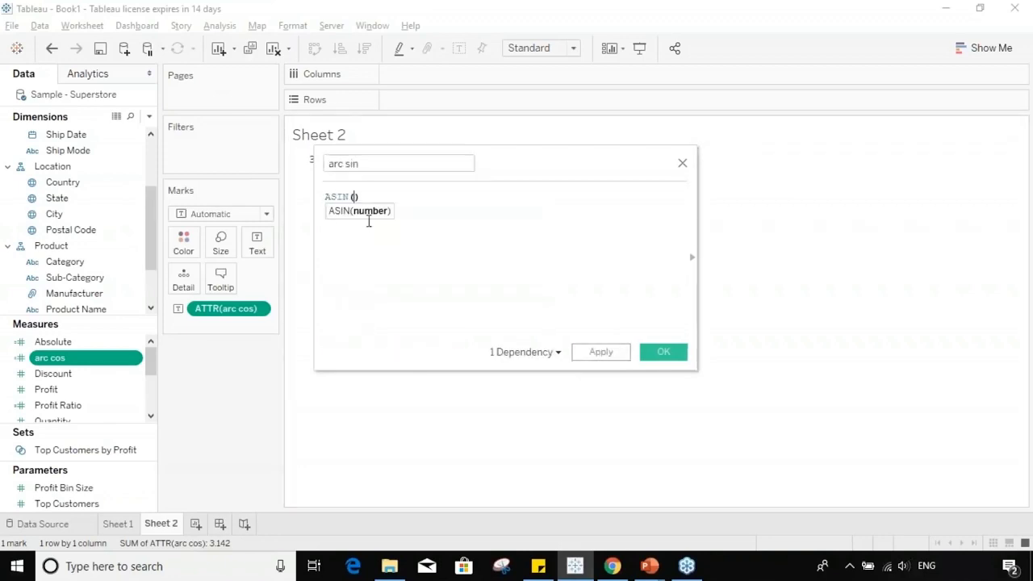
pyautogui.write('1')
pyautogui.click(602, 353)
pyautogui.click(673, 353)
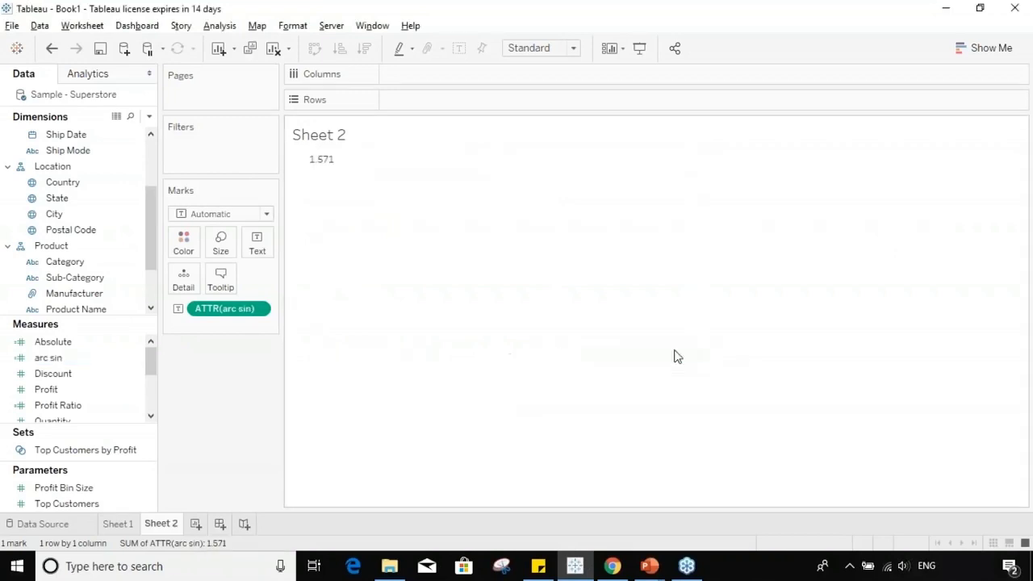
# - Remove arc sin from the marks, add it again as text and aggregate it as an attribute
pyautogui.click(260, 313)
pyautogui.click(230, 571)
pyautogui.moveTo(61, 358); pyautogui.dragTo(242, 311)
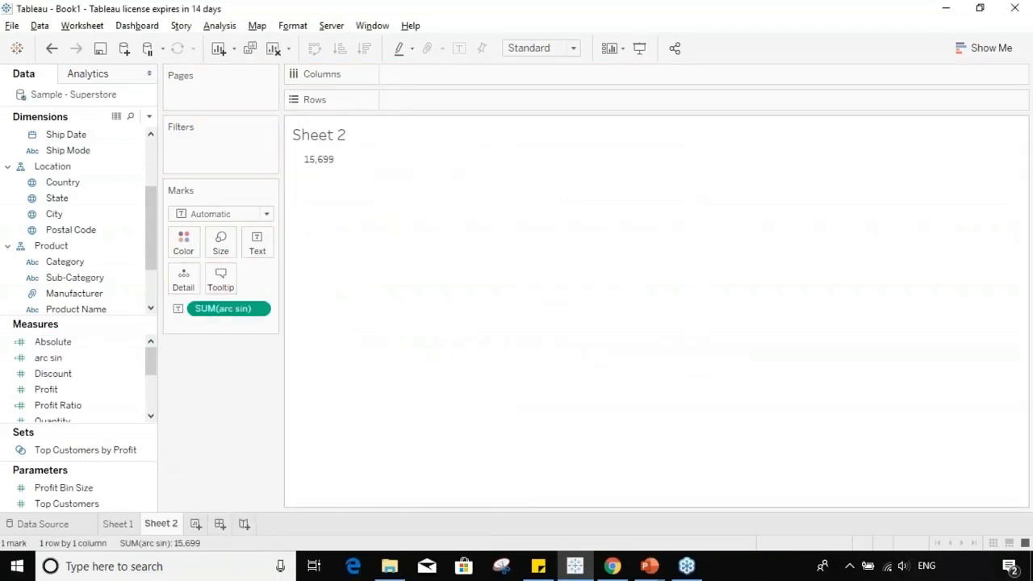
pyautogui.click(260, 313)
pyautogui.click(242, 428)
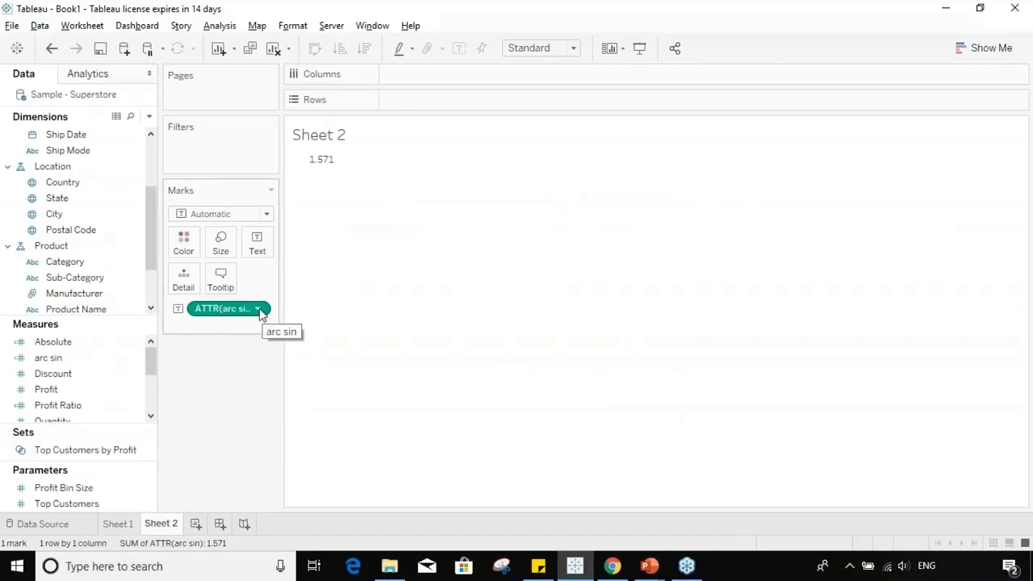
# - Remove arc sin from the view, and rename its calculated field "arc tan" in the calculation editor
pyautogui.click(260, 310)
pyautogui.click(216, 565)
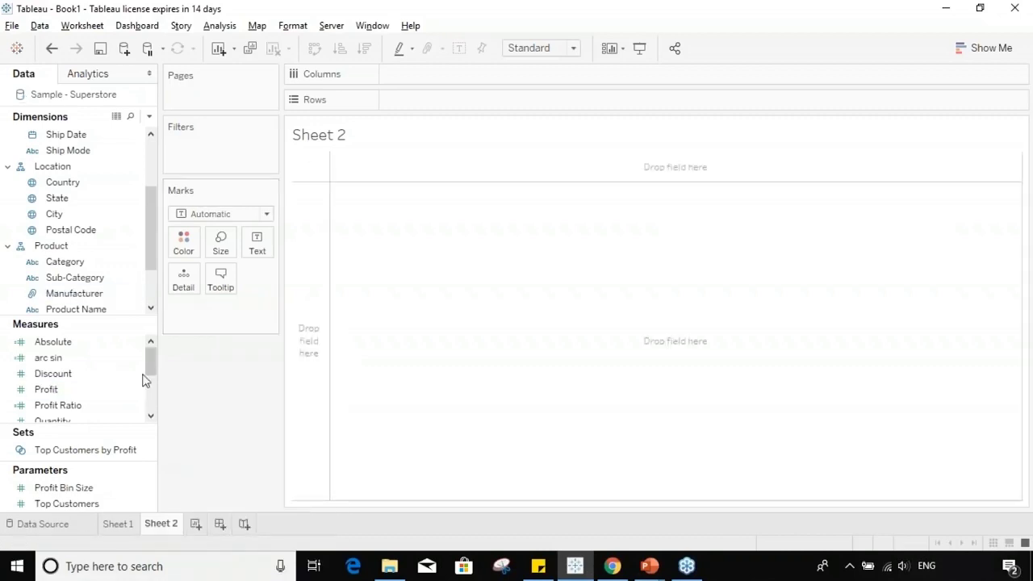
pyautogui.rightClick(138, 358)
pyautogui.click(174, 88)
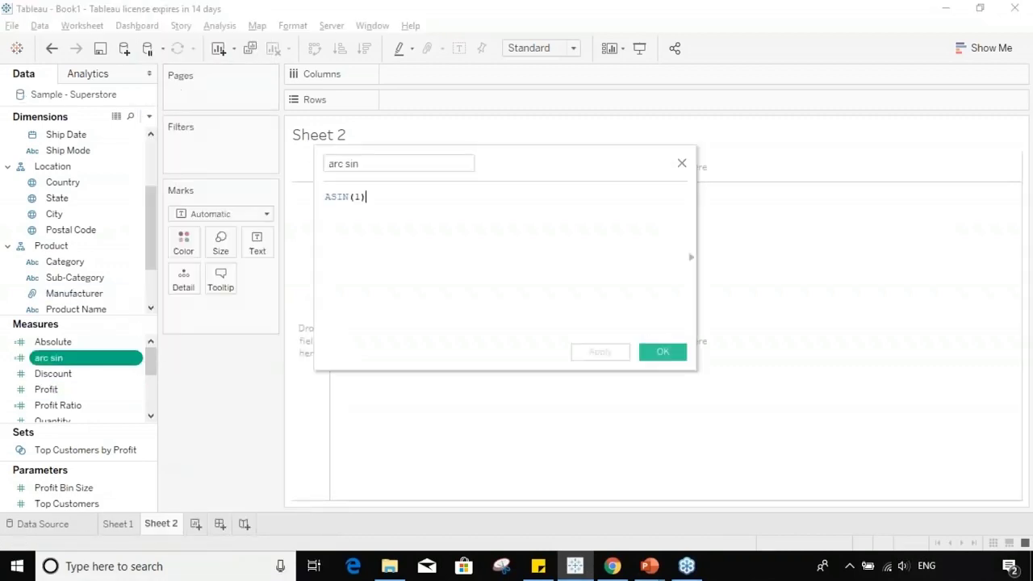
pyautogui.click(372, 166)
pyautogui.press('BackSpace')
pyautogui.press('BackSpace')
pyautogui.press('BackSpace')
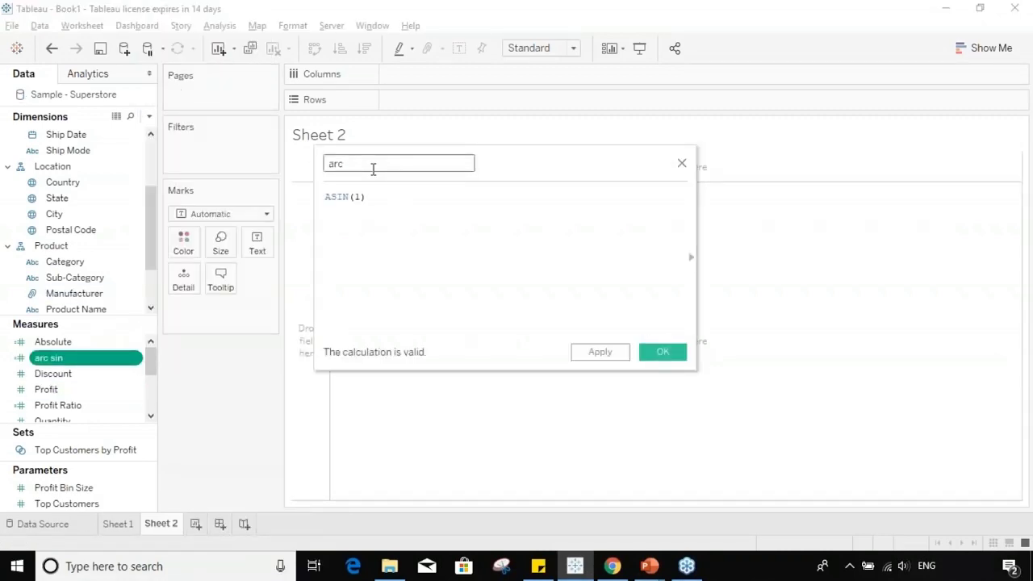
pyautogui.write('tan')
# - Replace the arc tan field's formula with the ATAN function of a number and save the calculation
pyautogui.click(376, 196)
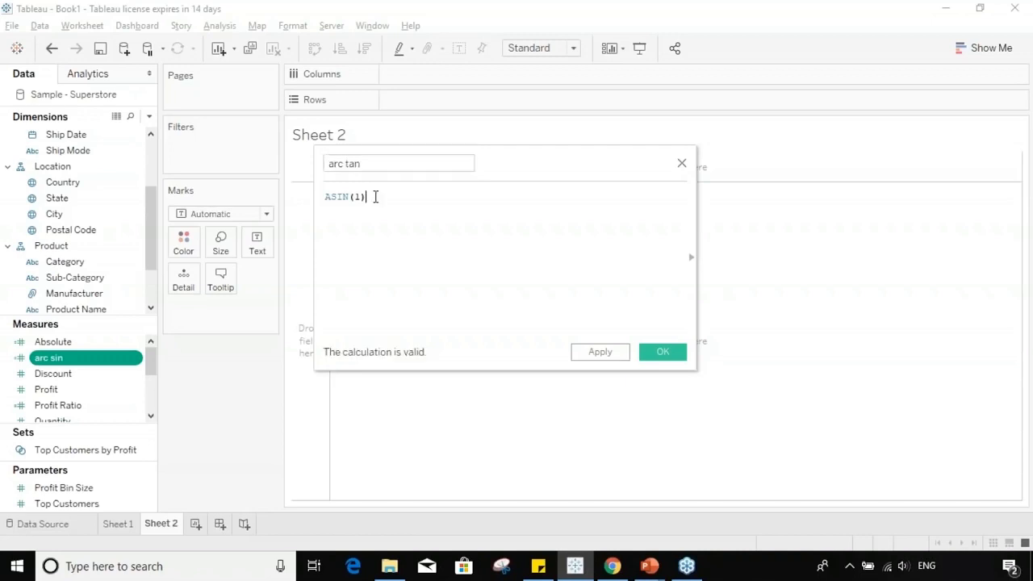
pyautogui.press('BackSpace')
pyautogui.press('BackSpace')
pyautogui.press('BackSpace')
pyautogui.press('BackSpace')
pyautogui.press('BackSpace')
pyautogui.press('BackSpace')
pyautogui.press('BackSpace')
pyautogui.write('ata')
pyautogui.press('Return')
pyautogui.write('1)')
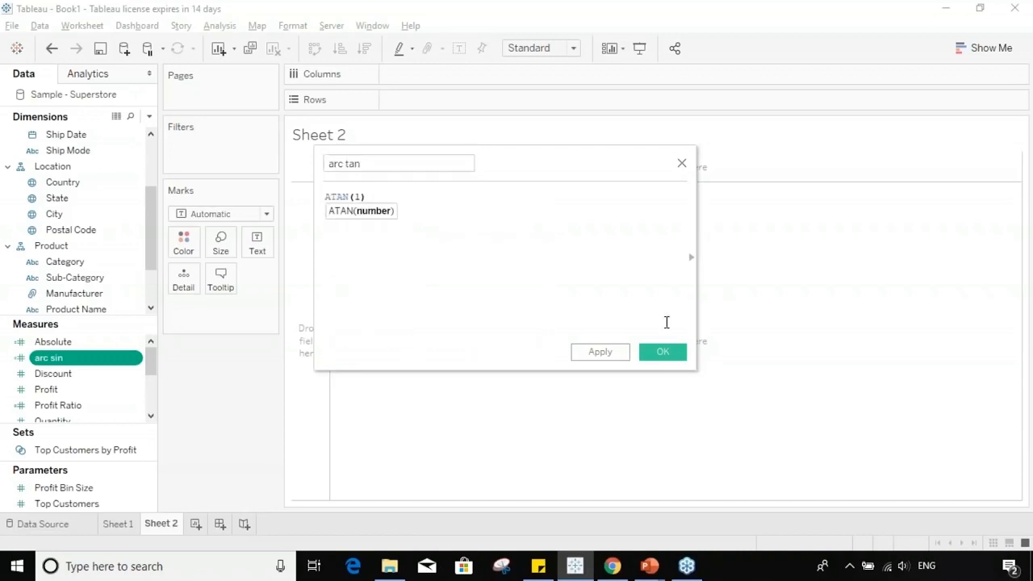
pyautogui.click(600, 351)
pyautogui.click(662, 351)
# - Plot arc tan as a bar on the rows of Sheet 2 and aggregate it as an attribute
pyautogui.moveTo(49, 358); pyautogui.dragTo(362, 234)
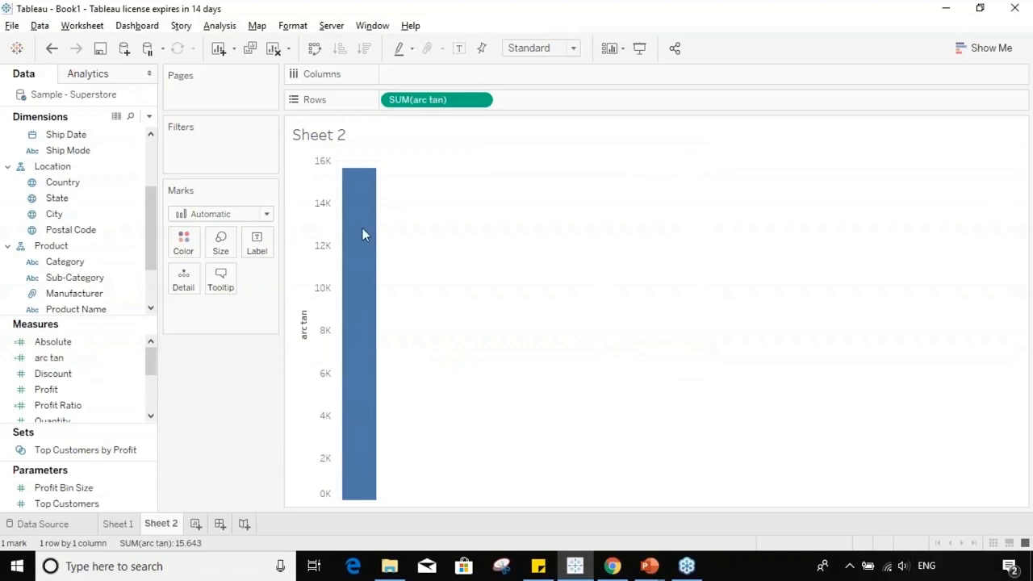
pyautogui.click(484, 99)
pyautogui.click(457, 239)
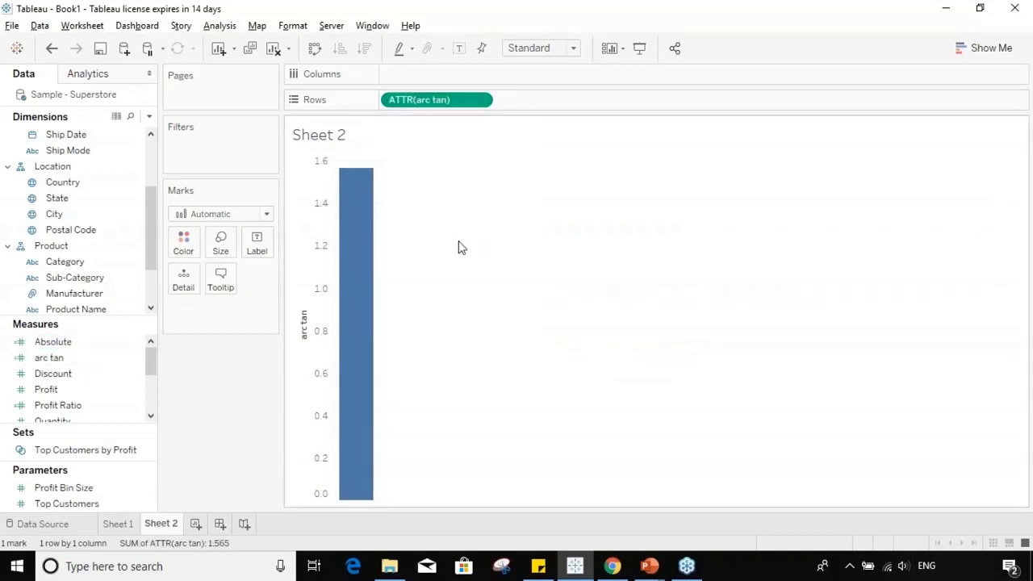
pyautogui.moveTo(368, 175)
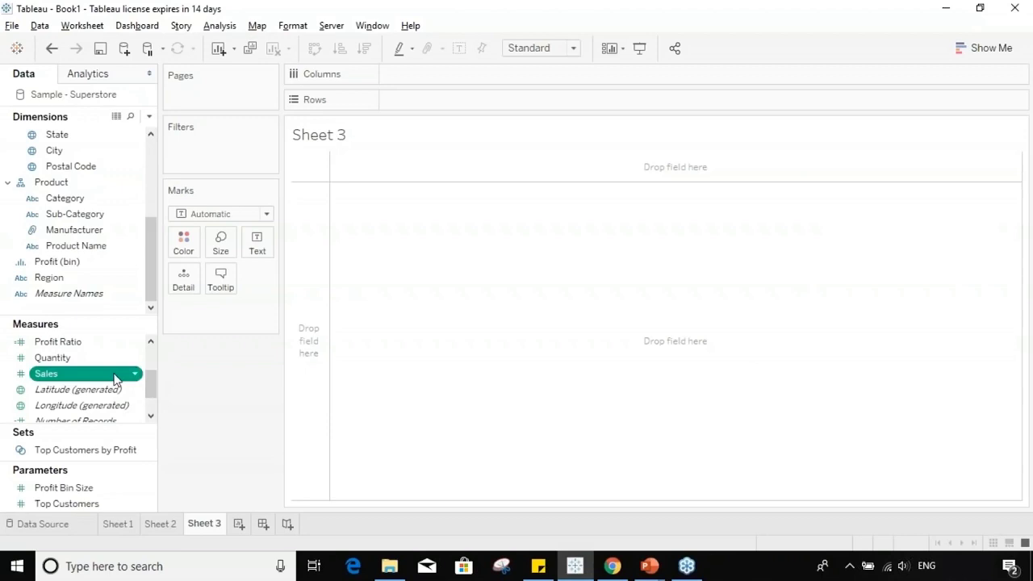
pyautogui.moveTo(120, 376); pyautogui.dragTo(419, 300)
pyautogui.rightClick(260, 308)
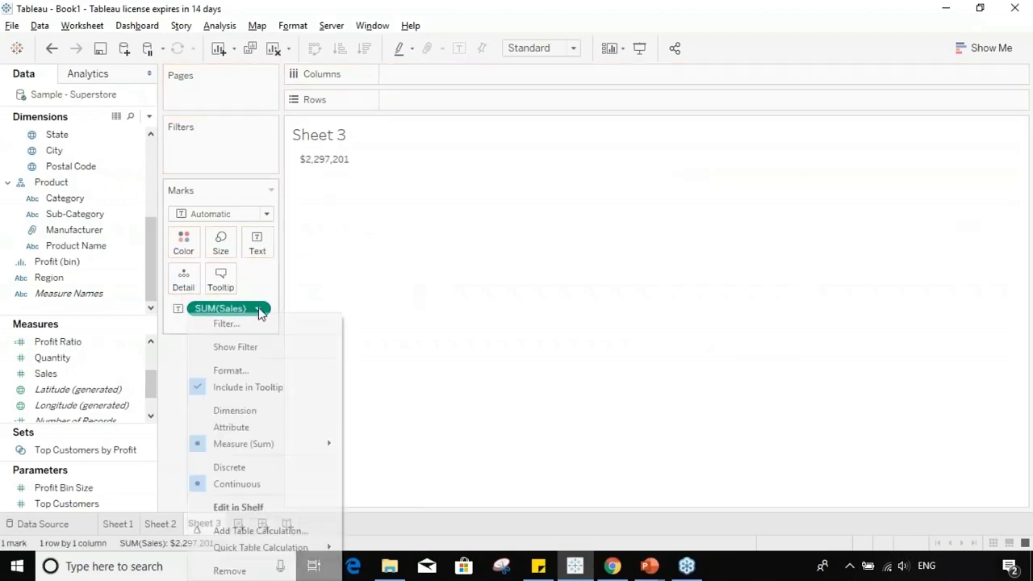
pyautogui.click(231, 568)
# - Create a calculated field named "ceiling" with the formula CEILING(9.1265) and save it
pyautogui.click(219, 25)
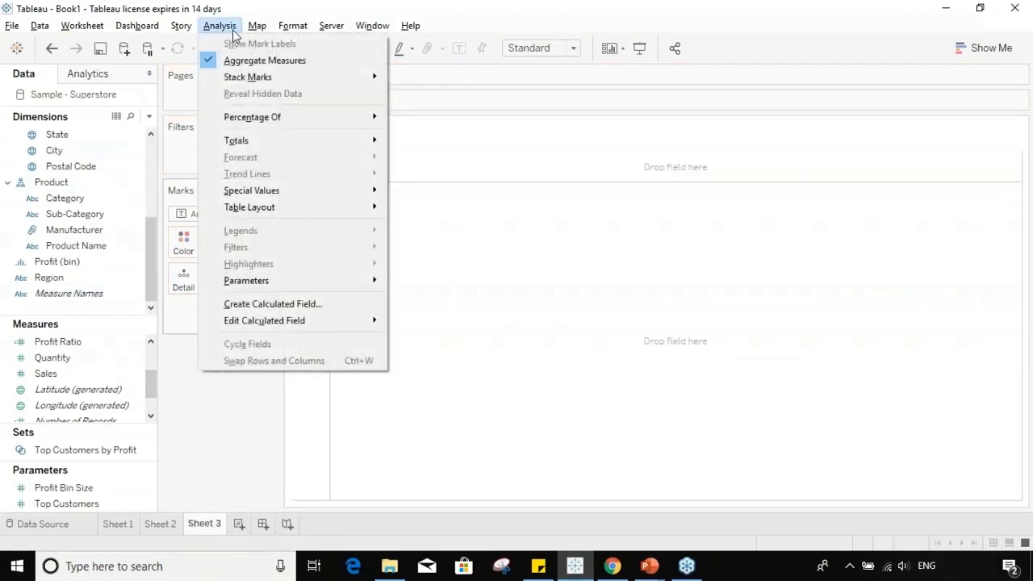
pyautogui.click(273, 303)
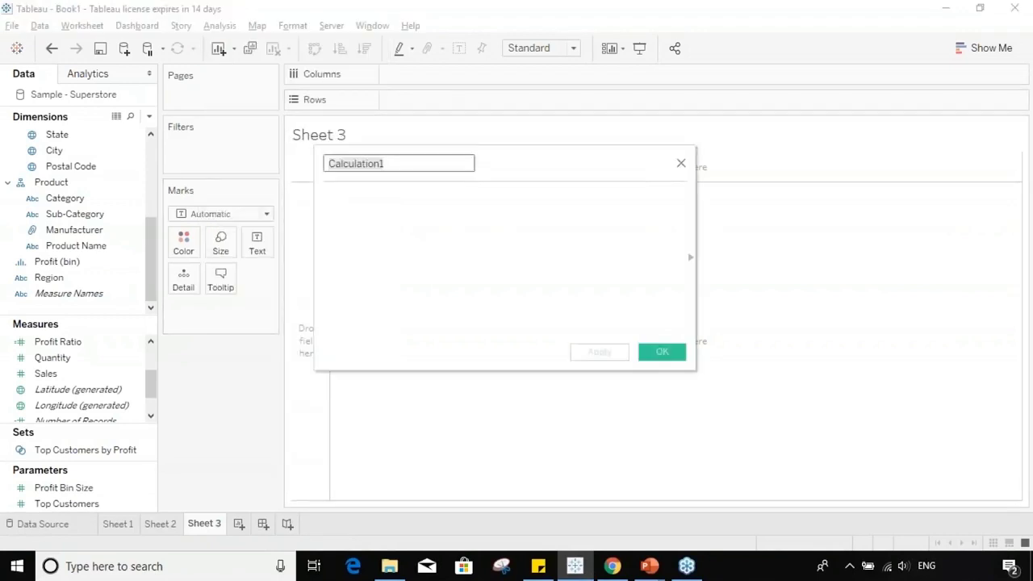
pyautogui.write('ceiling')
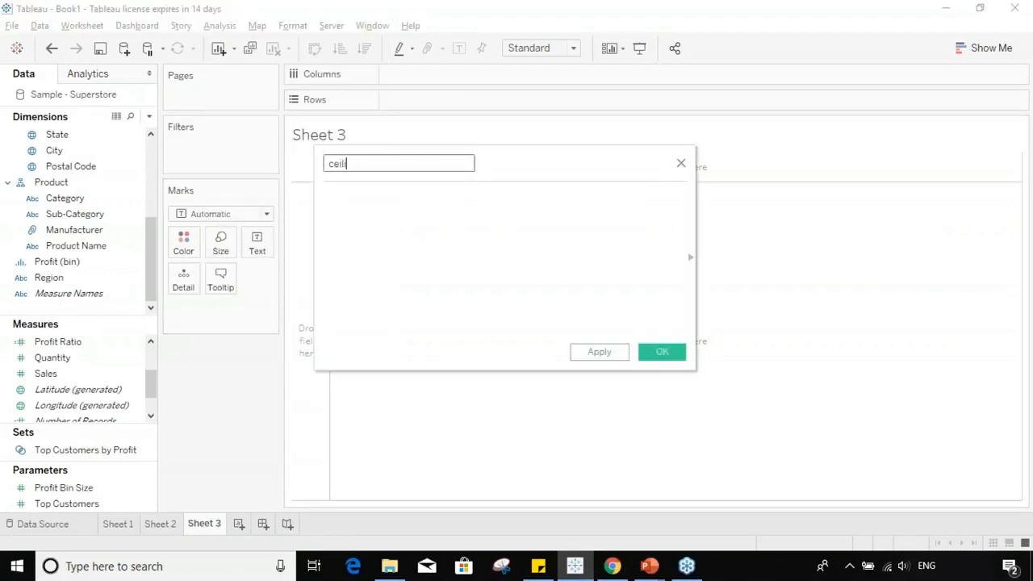
pyautogui.click(426, 212)
pyautogui.write('cei')
pyautogui.press('Return')
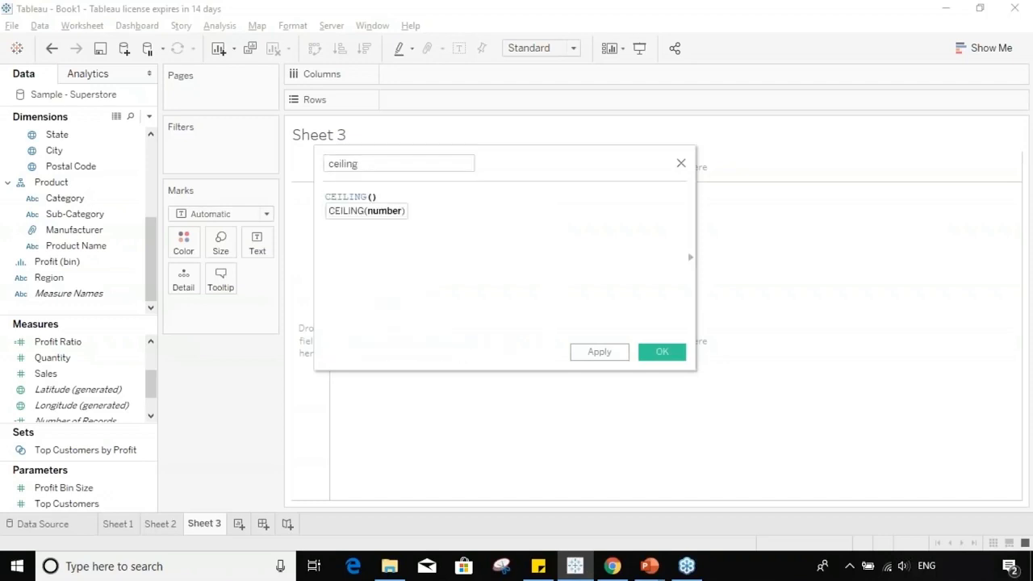
pyautogui.write('9.1265')
pyautogui.click(600, 354)
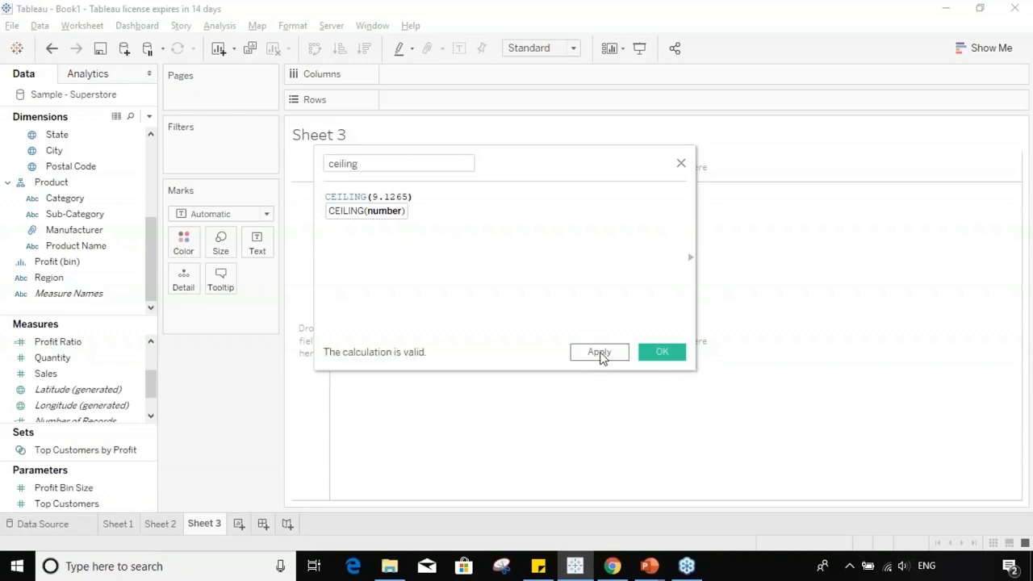
pyautogui.click(662, 353)
# - Plot the ceiling measure on the rows of Sheet 3 and aggregate it as an attribute
pyautogui.moveTo(105, 348); pyautogui.dragTo(474, 107)
pyautogui.rightClick(258, 313)
pyautogui.click(236, 426)
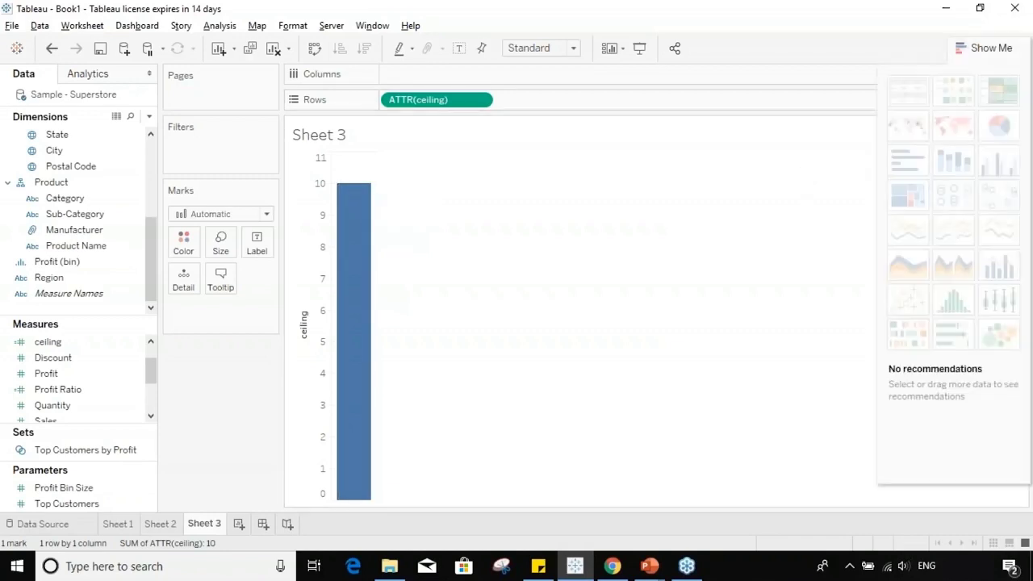
# - Try the Text and Bar mark types on the ceiling chart and set the mark type back to Automatic
pyautogui.click(979, 48)
pyautogui.click(975, 49)
pyautogui.click(267, 214)
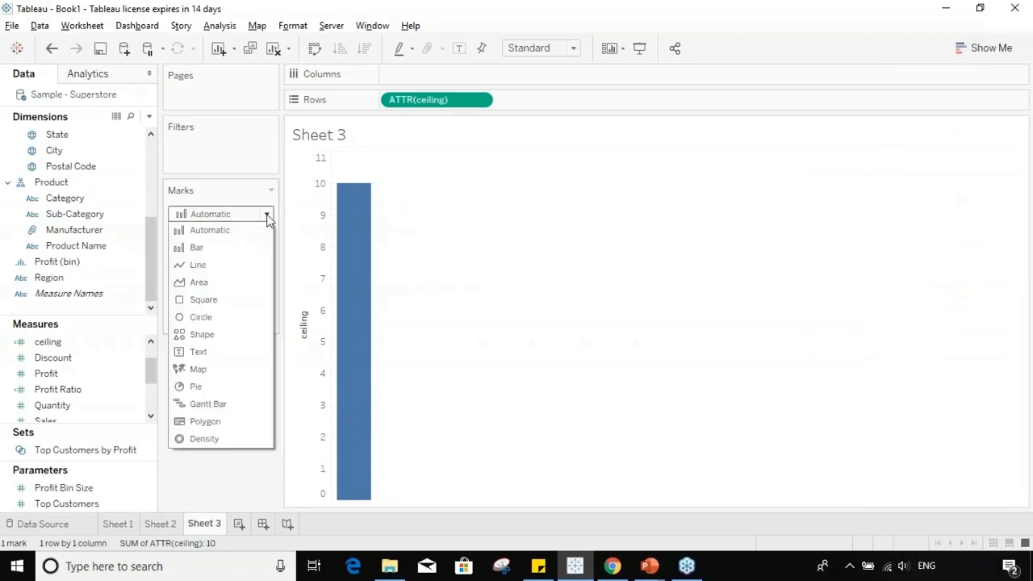
pyautogui.click(202, 352)
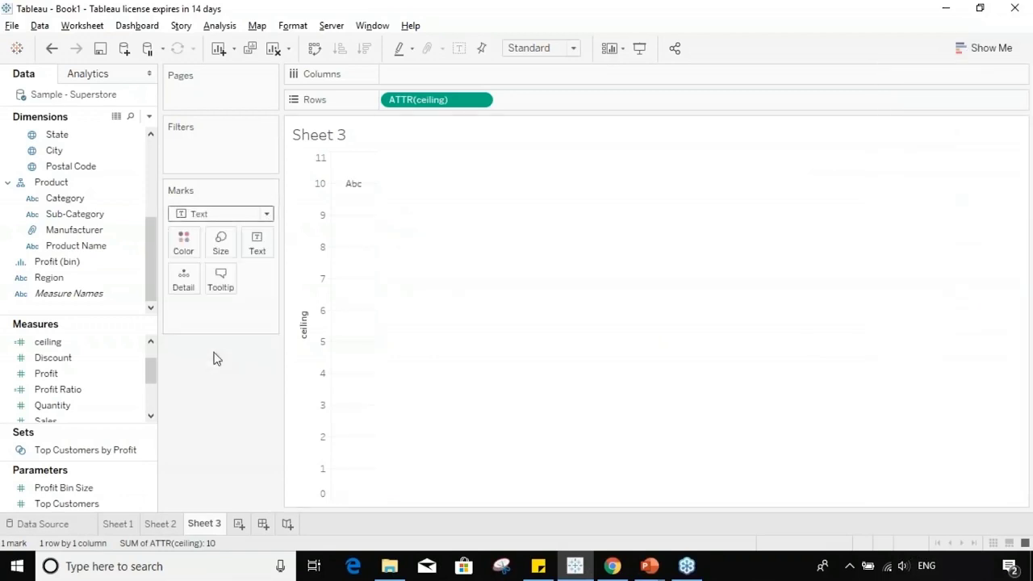
pyautogui.click(266, 214)
pyautogui.click(242, 244)
pyautogui.click(266, 214)
pyautogui.click(206, 229)
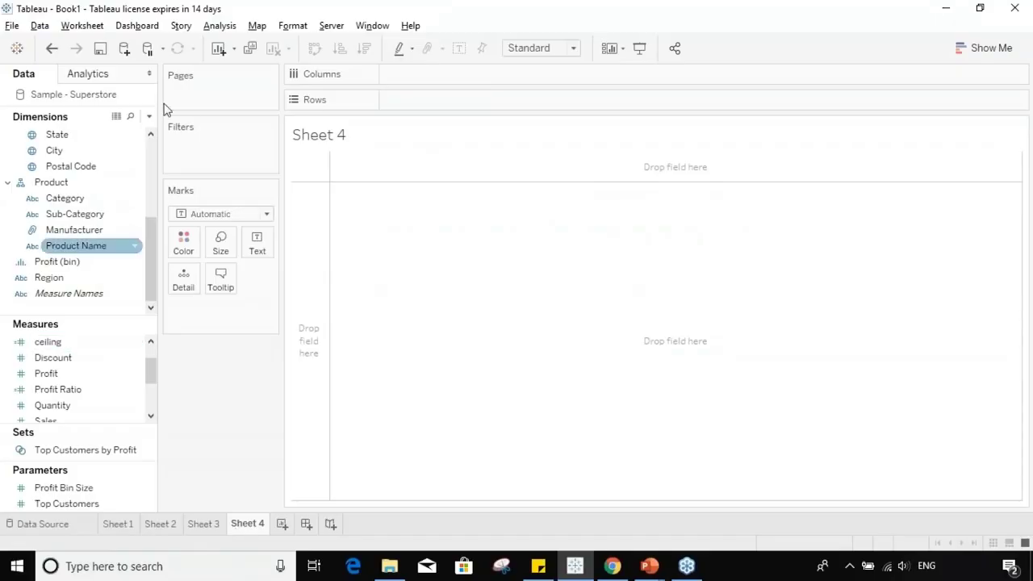
# - Create a calculated field named "Cos" with the formula COS(PI()/4) and save it
pyautogui.click(220, 26)
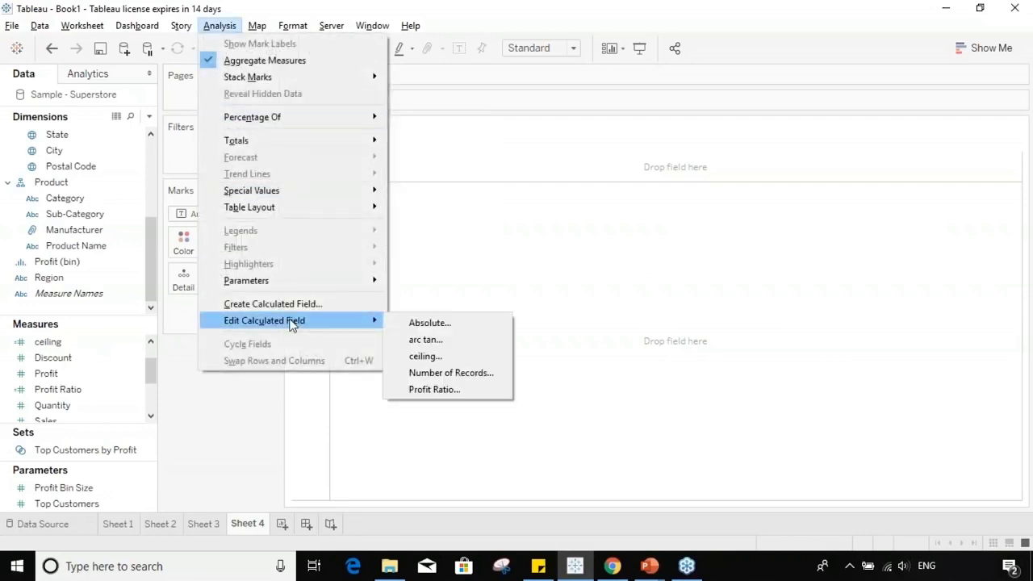
pyautogui.click(279, 303)
pyautogui.press('BackSpace')
pyautogui.write('Cos')
pyautogui.click(468, 196)
pyautogui.write('cos')
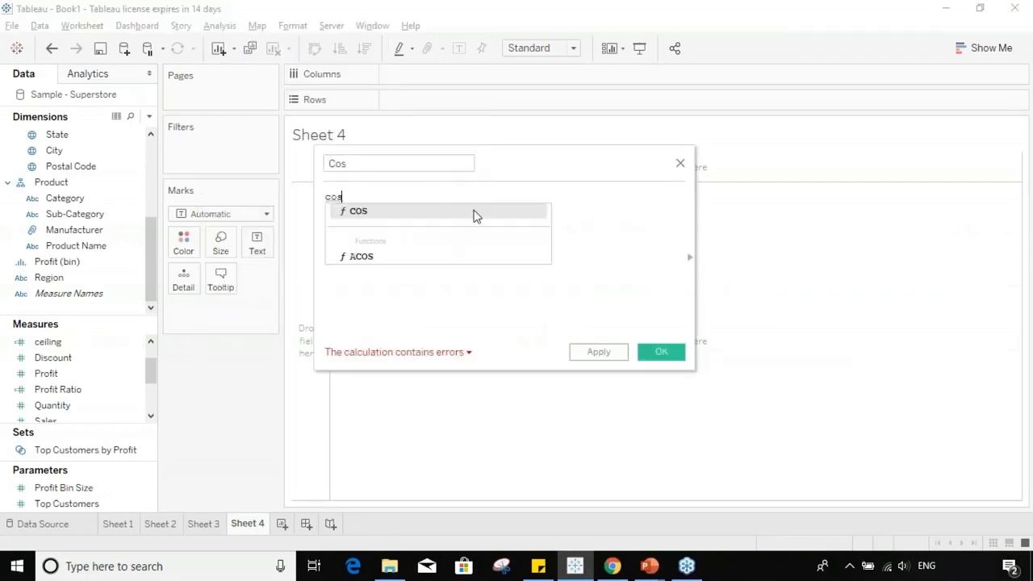
pyautogui.click(476, 211)
pyautogui.write('p')
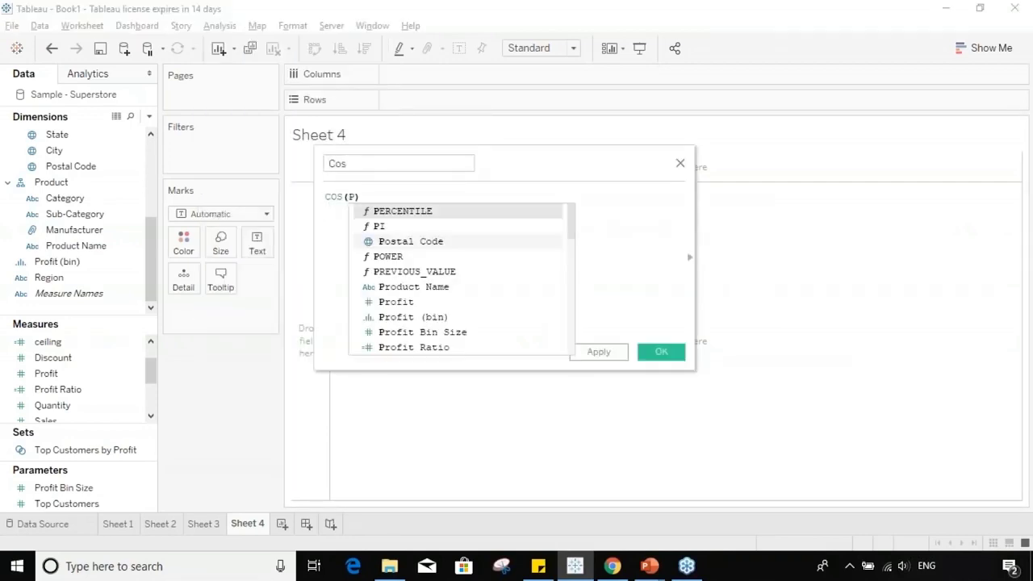
pyautogui.click(450, 225)
pyautogui.write('/4')
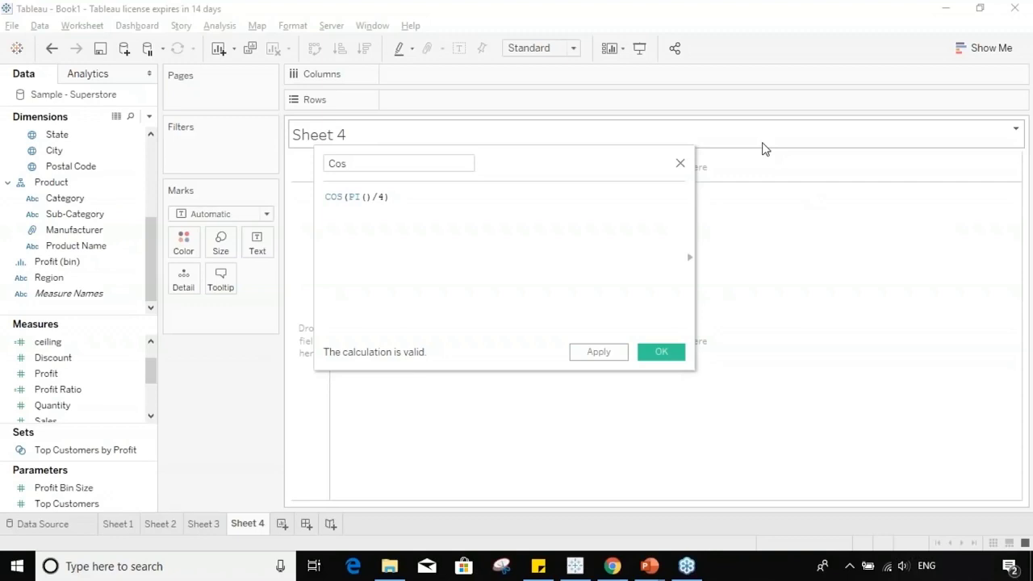
pyautogui.click(620, 360)
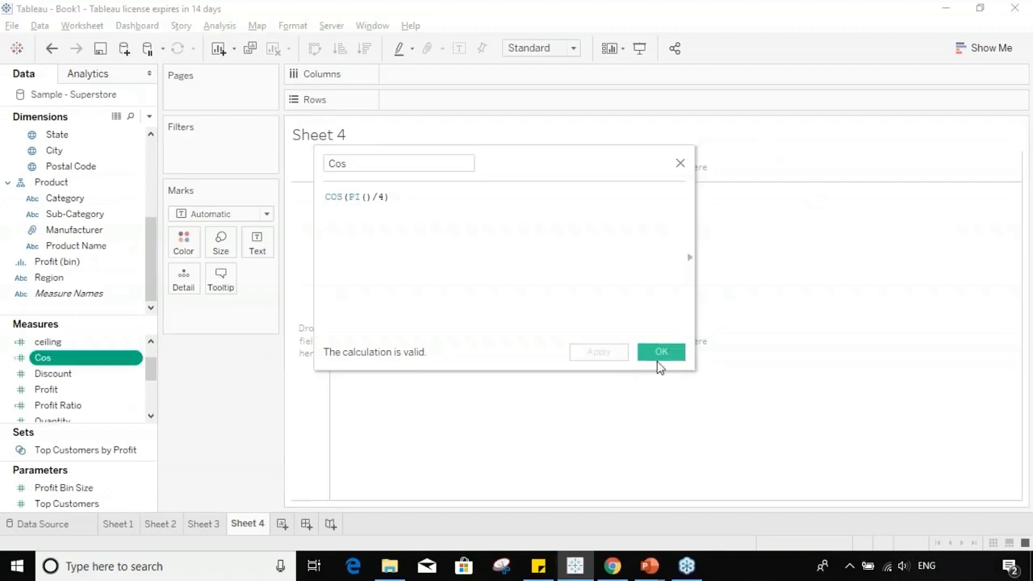
pyautogui.click(659, 355)
# - Plot the Cos measure on the rows of Sheet 4 and aggregate it as an attribute
pyautogui.moveTo(113, 361)
pyautogui.mouseDown()
pyautogui.moveTo(234, 311)
pyautogui.moveTo(572, 88)
pyautogui.moveTo(567, 97)
pyautogui.mouseUp()
pyautogui.click(260, 312)
pyautogui.click(242, 428)
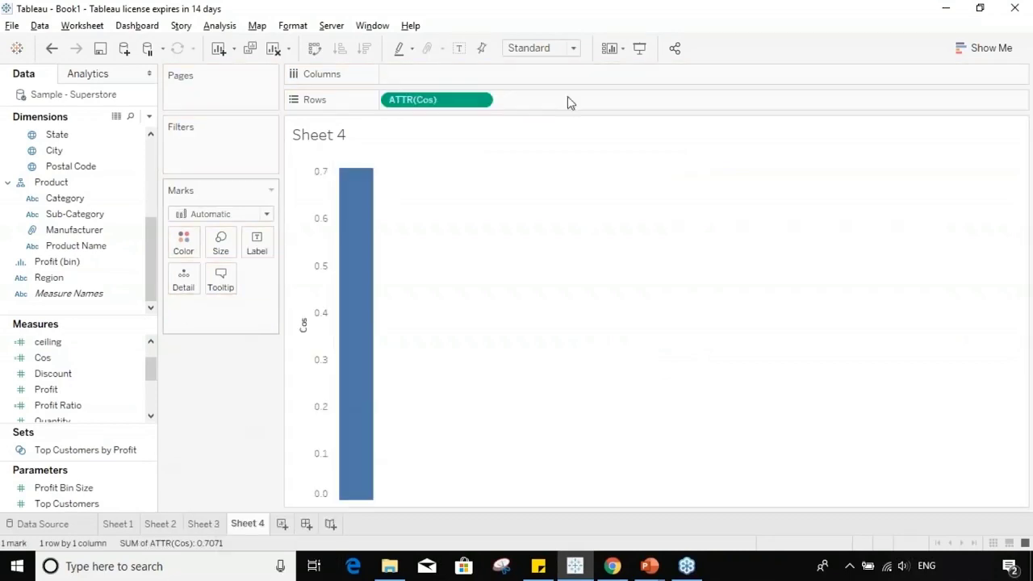
pyautogui.moveTo(357, 178)
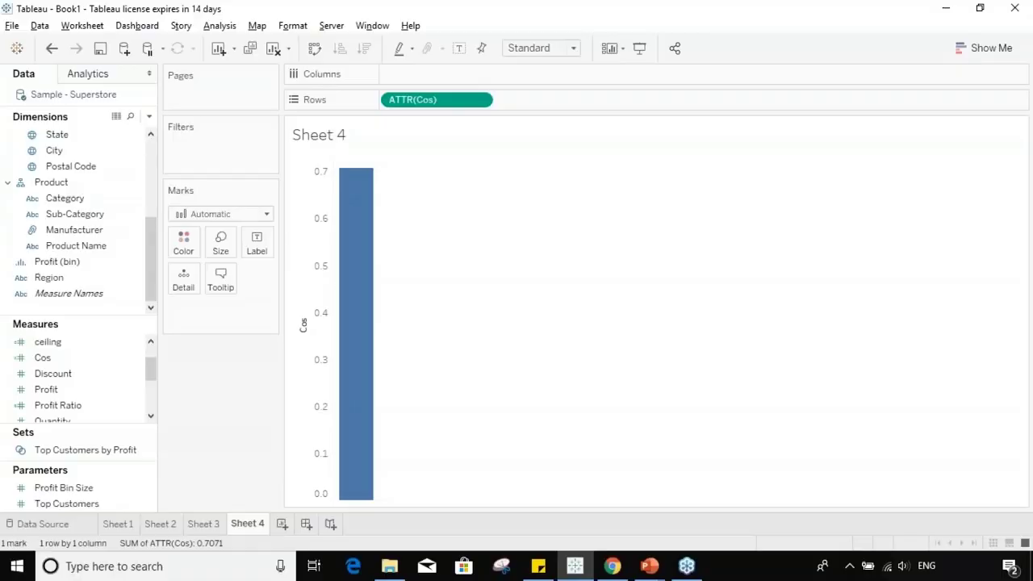
# - Edit the Cos calculated field, renaming it "Cot" and changing its formula to COT(PI()/4), and save it
pyautogui.click(136, 362)
pyautogui.rightClick(136, 364)
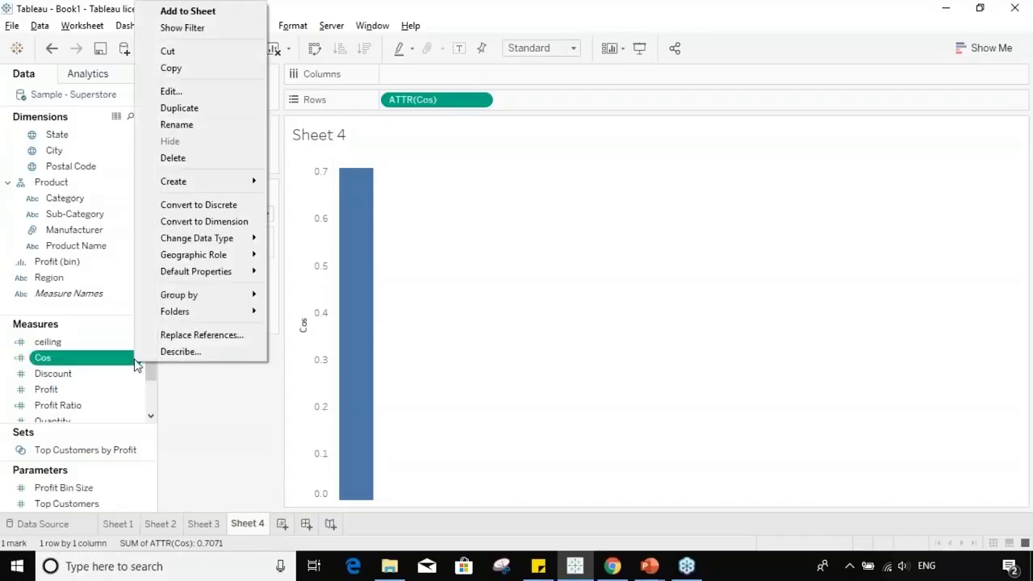
pyautogui.click(211, 94)
pyautogui.press('BackSpace')
pyautogui.write('t')
pyautogui.click(410, 197)
pyautogui.hotkey('ctrl', 'a')
pyautogui.write('cot')
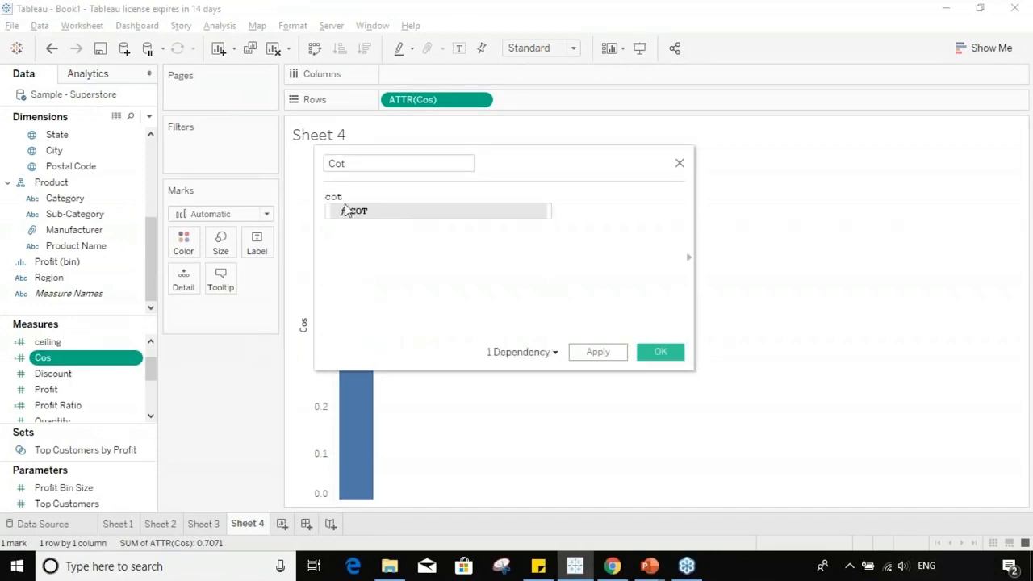
pyautogui.doubleClick(352, 211)
pyautogui.write('p')
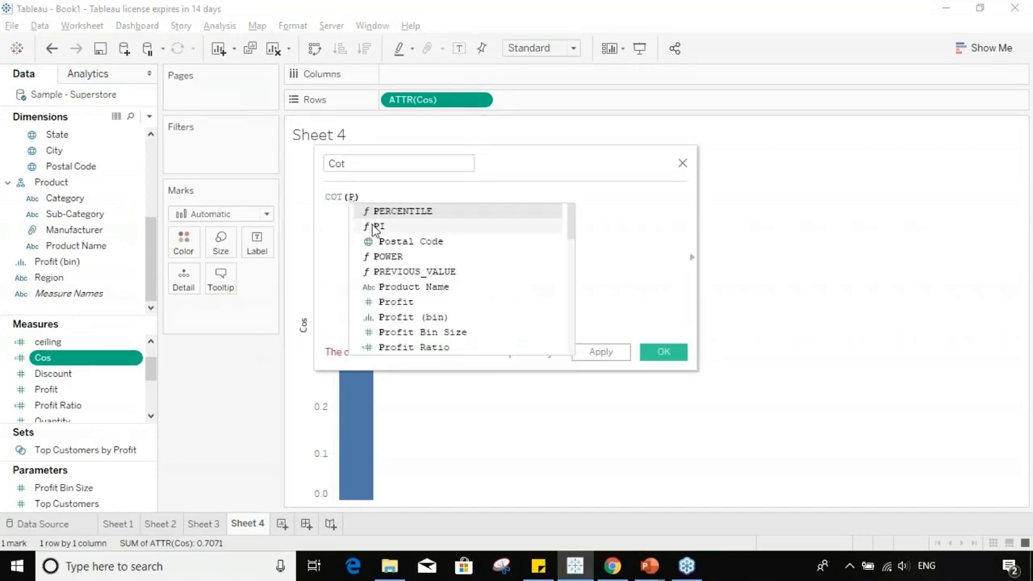
pyautogui.doubleClick(371, 226)
pyautogui.click(375, 196)
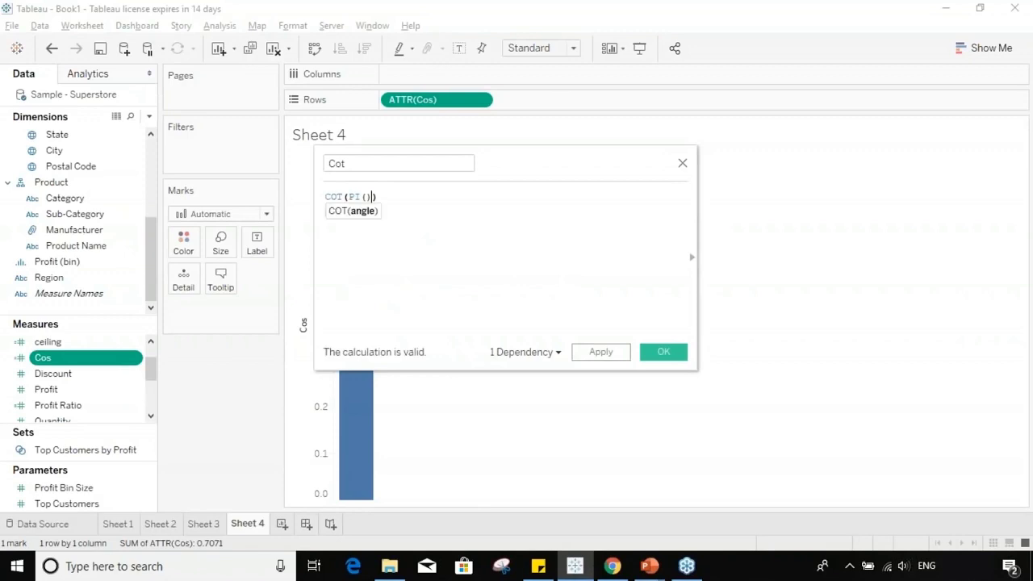
pyautogui.write('/4')
pyautogui.click(601, 352)
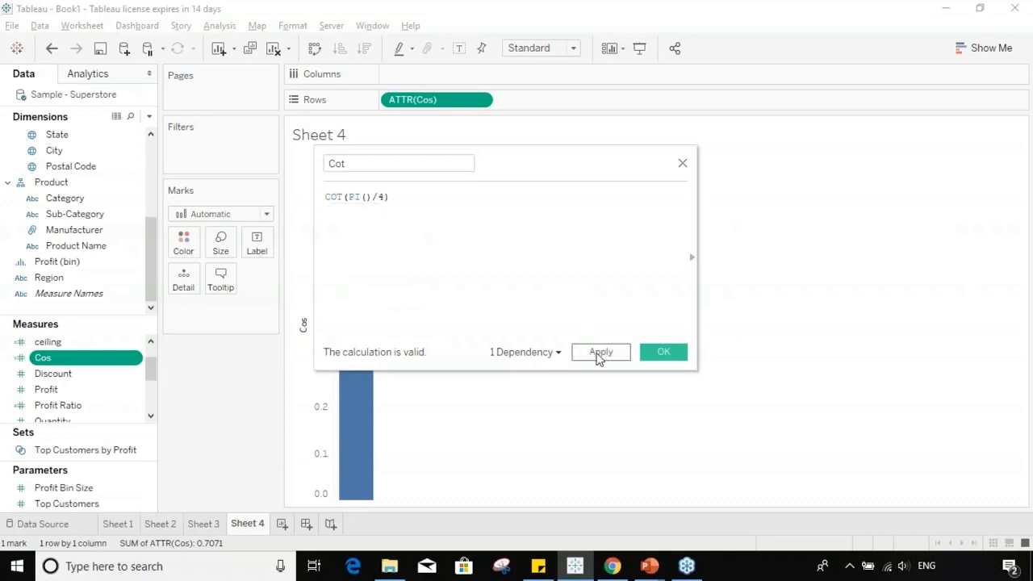
pyautogui.click(663, 353)
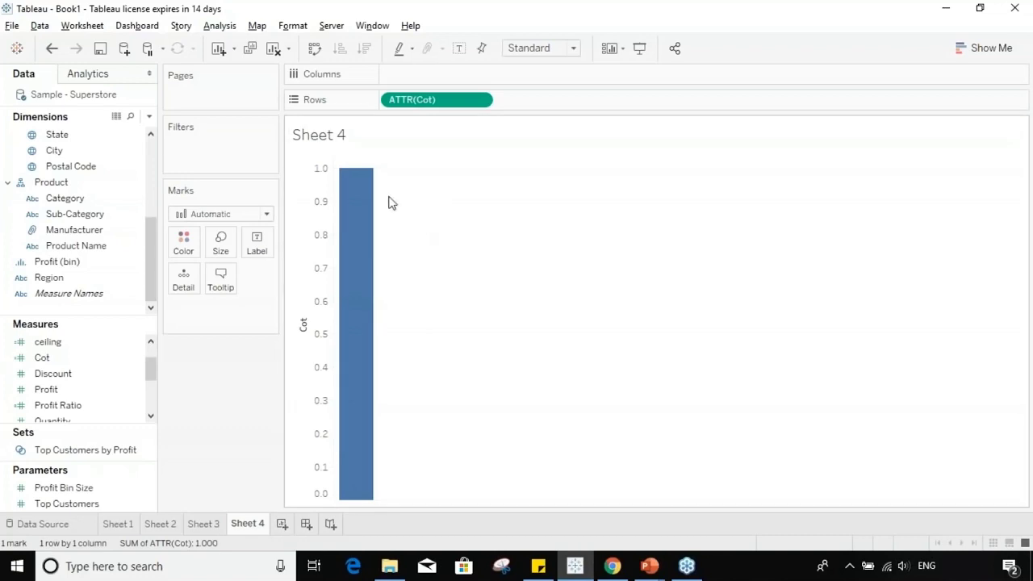
# - Remove Cot from the rows of Sheet 4 and create a calculated field named "degrees" with the formula DEGREES(PI()/4)
pyautogui.rightClick(400, 100)
pyautogui.click(444, 380)
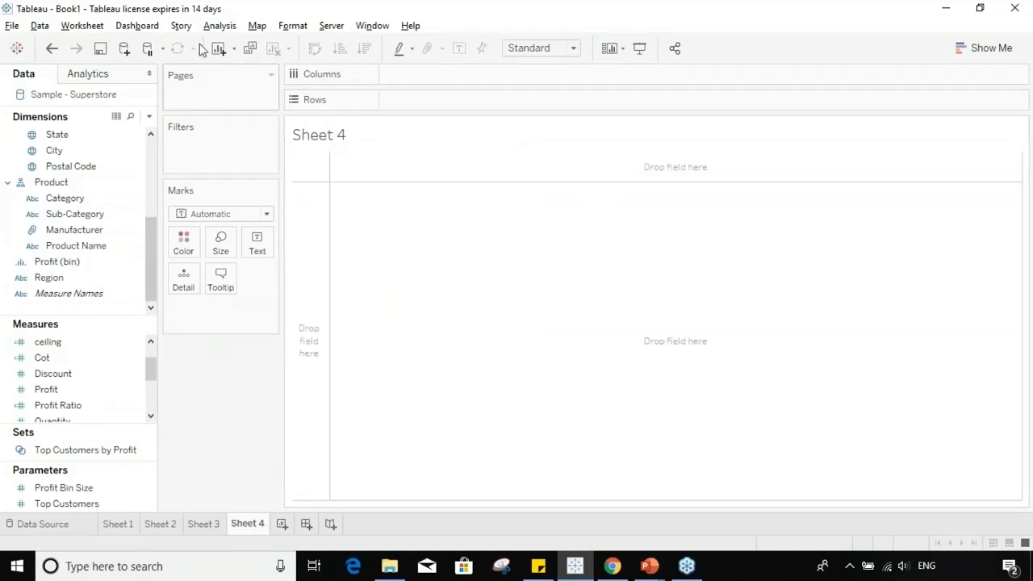
pyautogui.click(220, 25)
pyautogui.click(272, 304)
pyautogui.write('degrees')
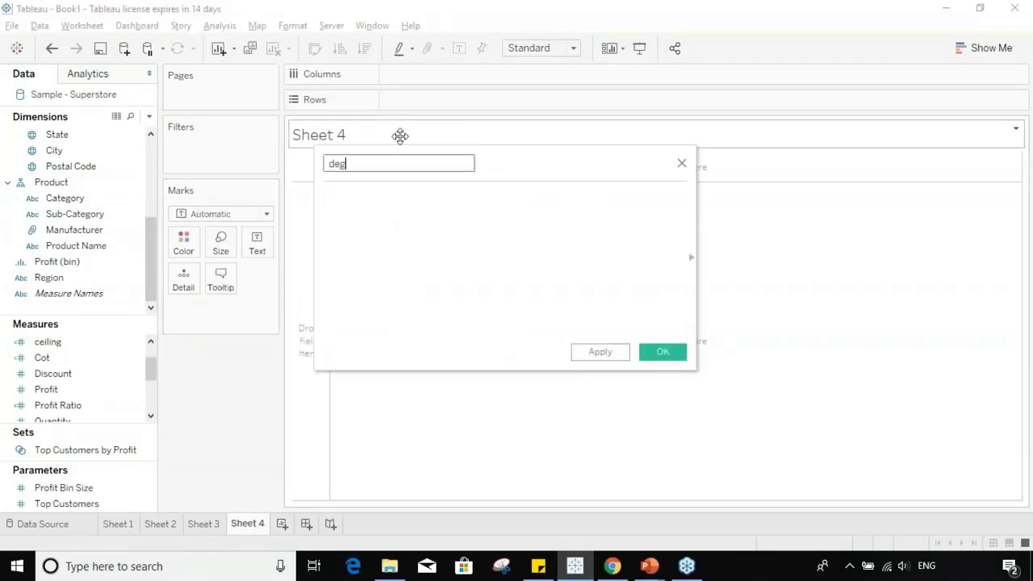
pyautogui.click(424, 211)
pyautogui.write('degr')
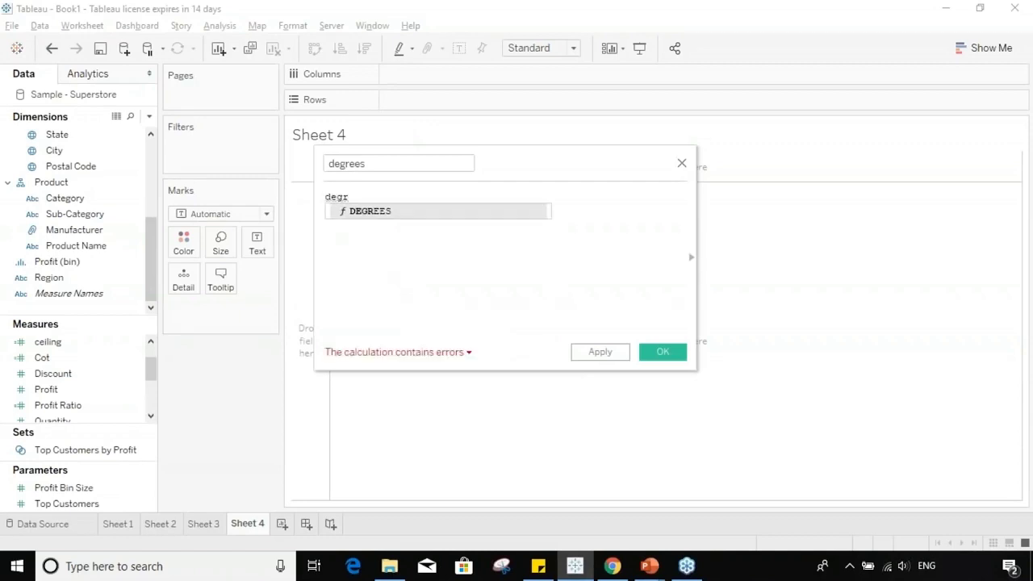
pyautogui.press('Return')
pyautogui.write('pi')
pyautogui.press('Return')
pyautogui.write('/4')
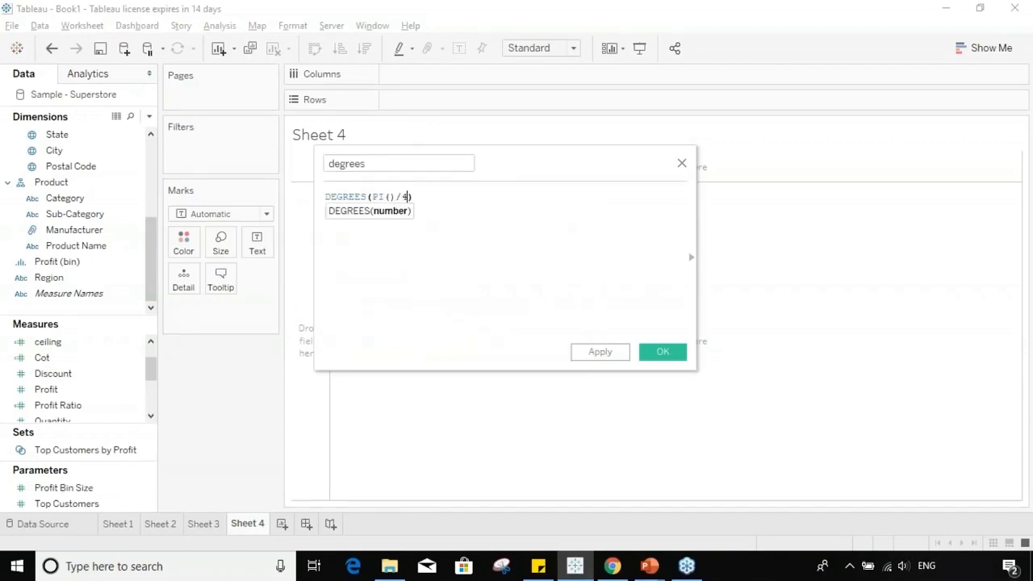
pyautogui.click(660, 353)
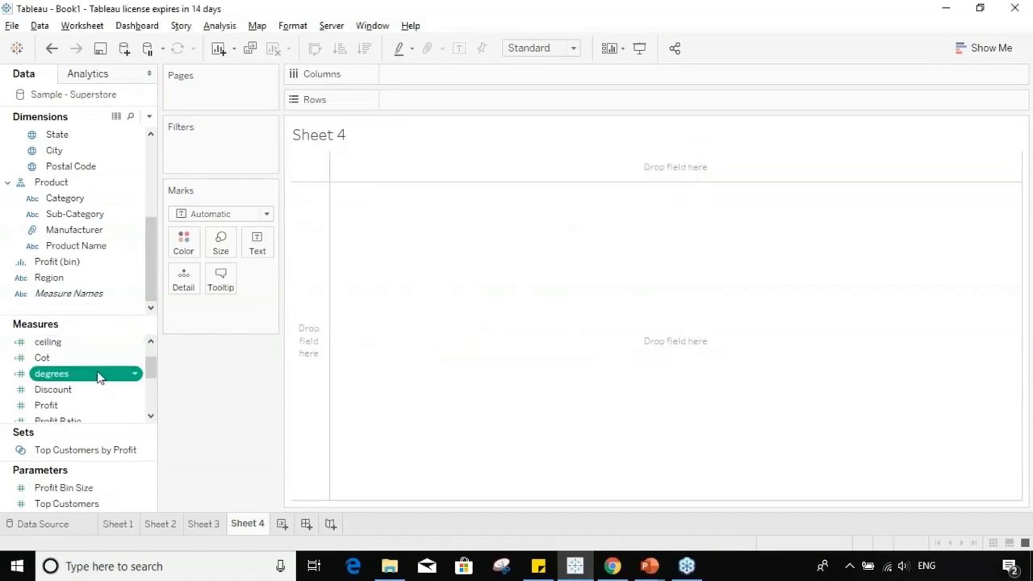
# - Add the degrees measure to Sheet 4 as text and aggregate it as an attribute
pyautogui.doubleClick(99, 371)
pyautogui.click(258, 309)
pyautogui.click(247, 434)
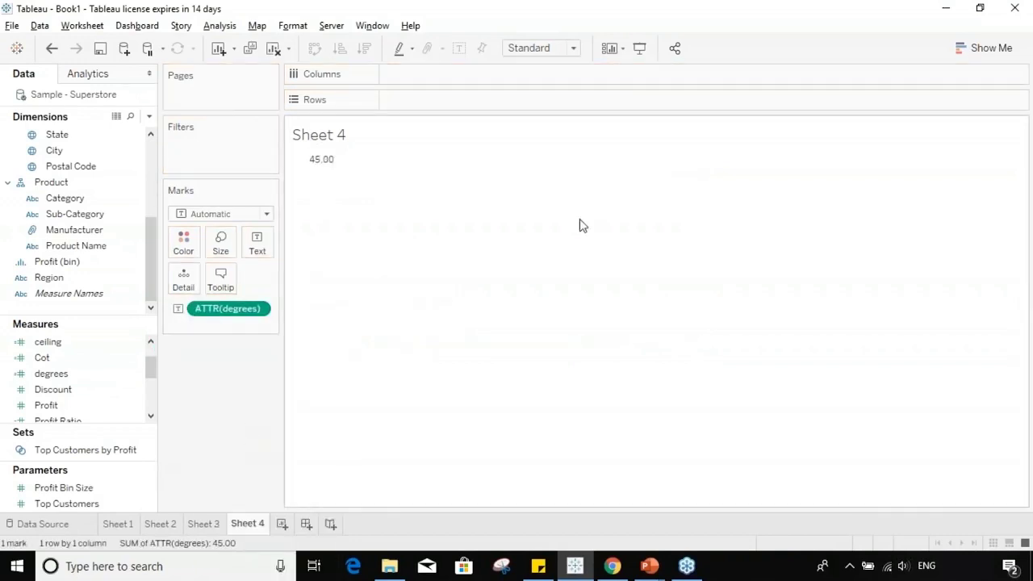
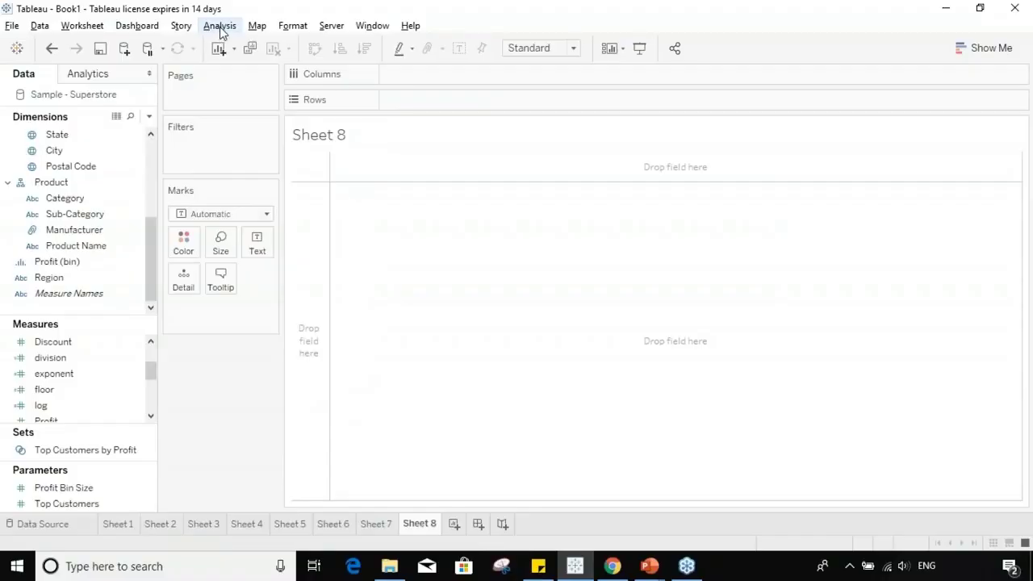
# - Create a calculated field named "Max" with the formula MAX(4, 7) and save it
pyautogui.click(219, 26)
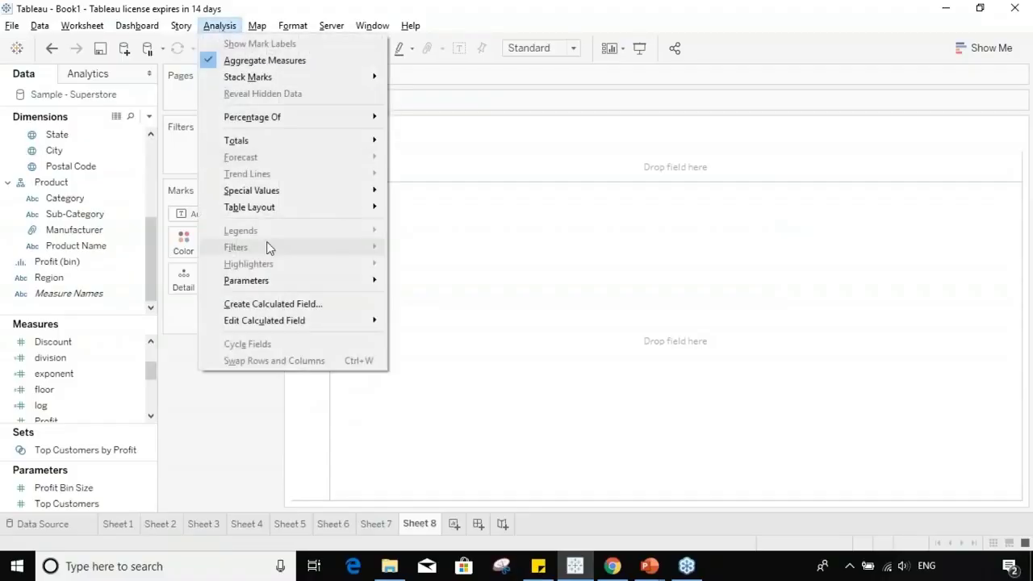
pyautogui.click(267, 302)
pyautogui.write('Max')
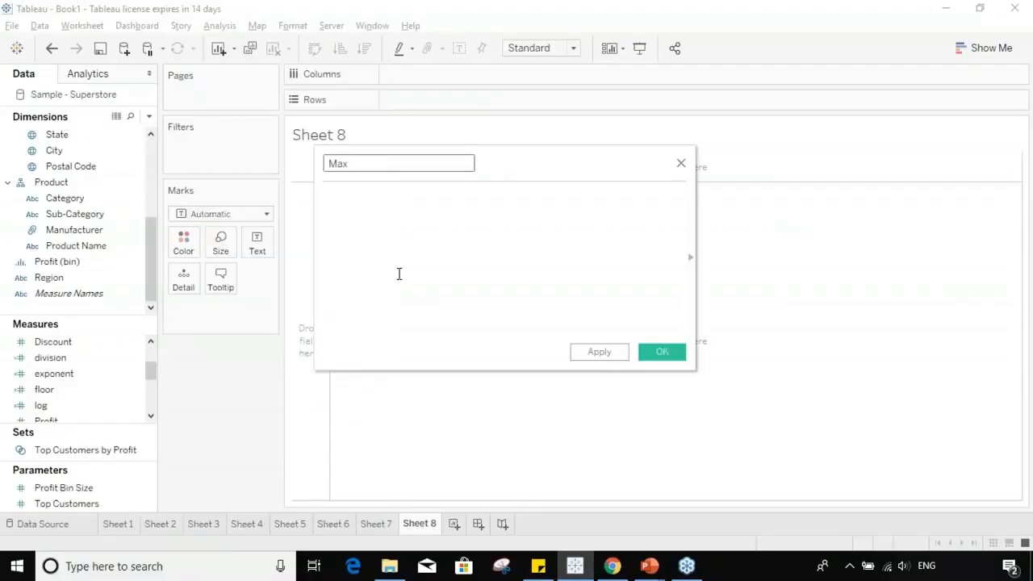
pyautogui.click(398, 194)
pyautogui.write('MAX')
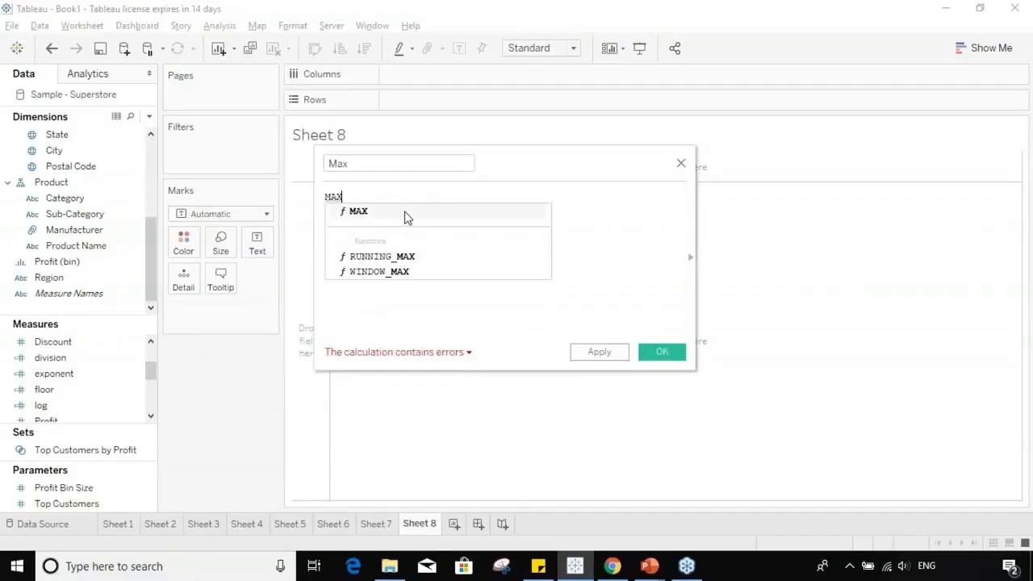
pyautogui.doubleClick(406, 212)
pyautogui.write('4, 7')
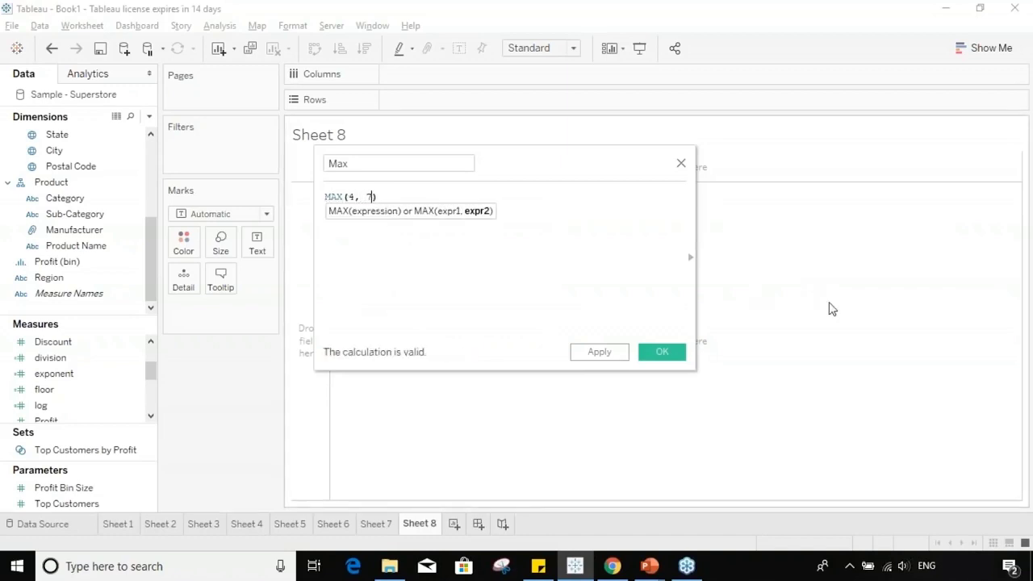
pyautogui.click(612, 353)
pyautogui.click(661, 353)
# - Add the Max measure to Sheet 8 as text and aggregate it as an attribute
pyautogui.moveTo(109, 405); pyautogui.dragTo(450, 203)
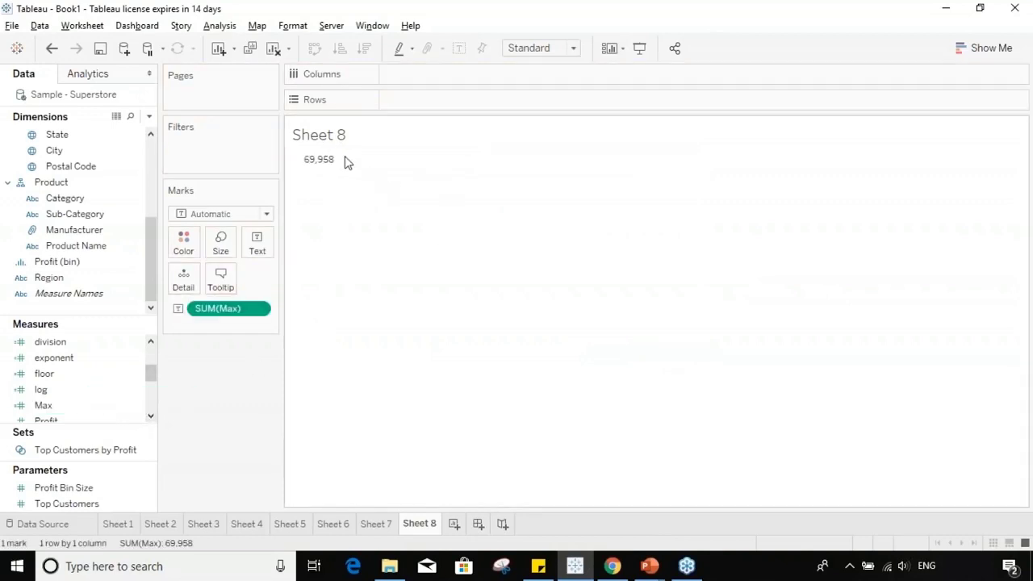
pyautogui.click(258, 311)
pyautogui.click(242, 427)
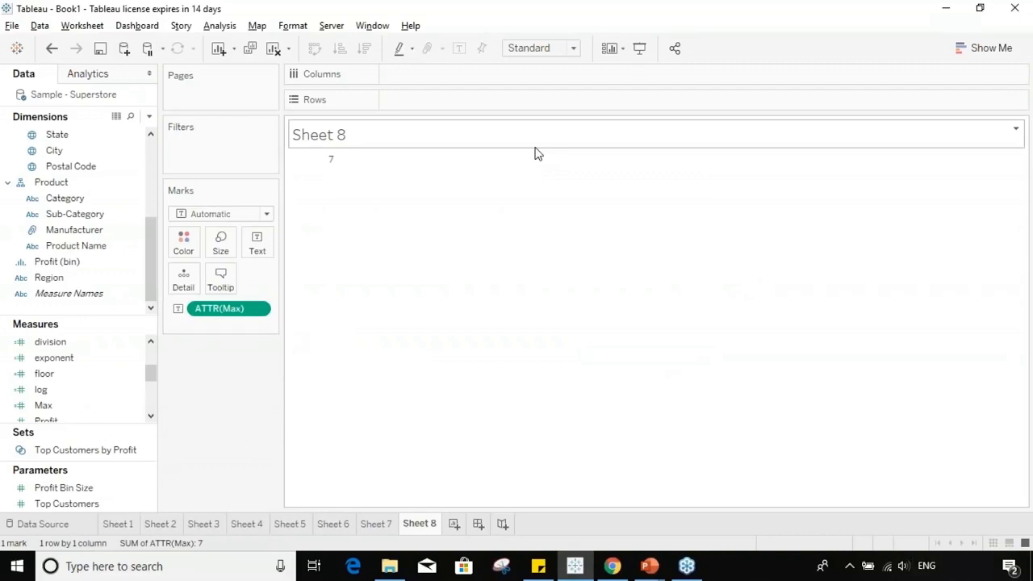
# - Change the Max calculated field's formula to MAX([Profit], [Sales]) and save it
pyautogui.rightClick(131, 412)
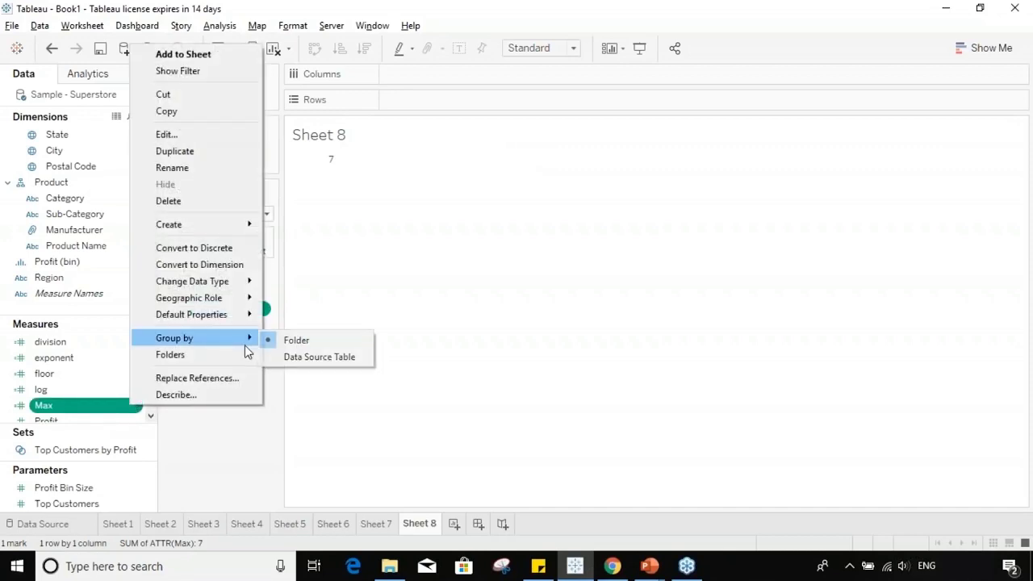
pyautogui.click(226, 135)
pyautogui.click(364, 194)
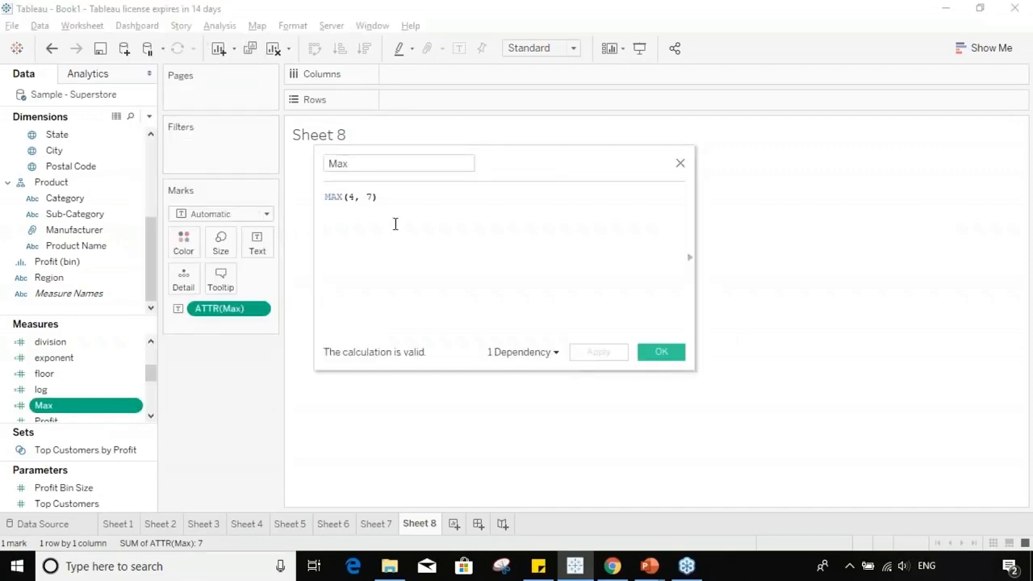
pyautogui.press('BackSpace')
pyautogui.press('BackSpace')
pyautogui.press('BackSpace')
pyautogui.press('BackSpace')
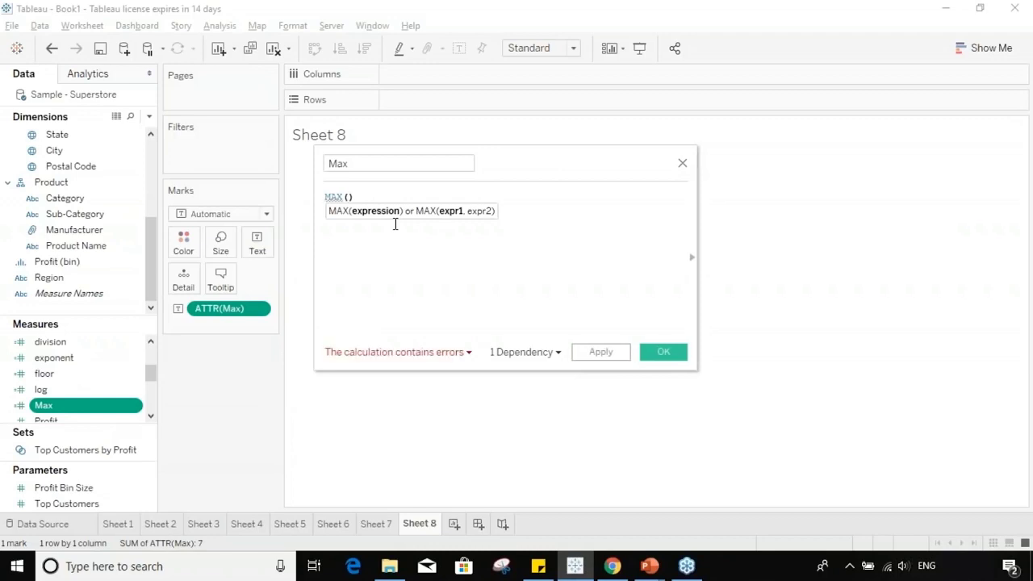
pyautogui.write('profit')
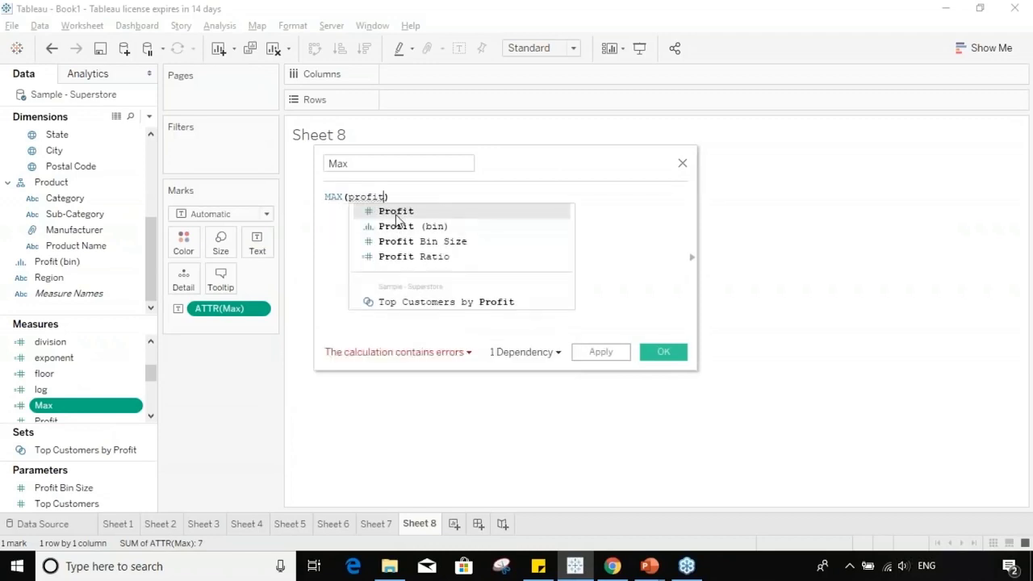
pyautogui.click(396, 214)
pyautogui.write(', ')
pyautogui.write('sal')
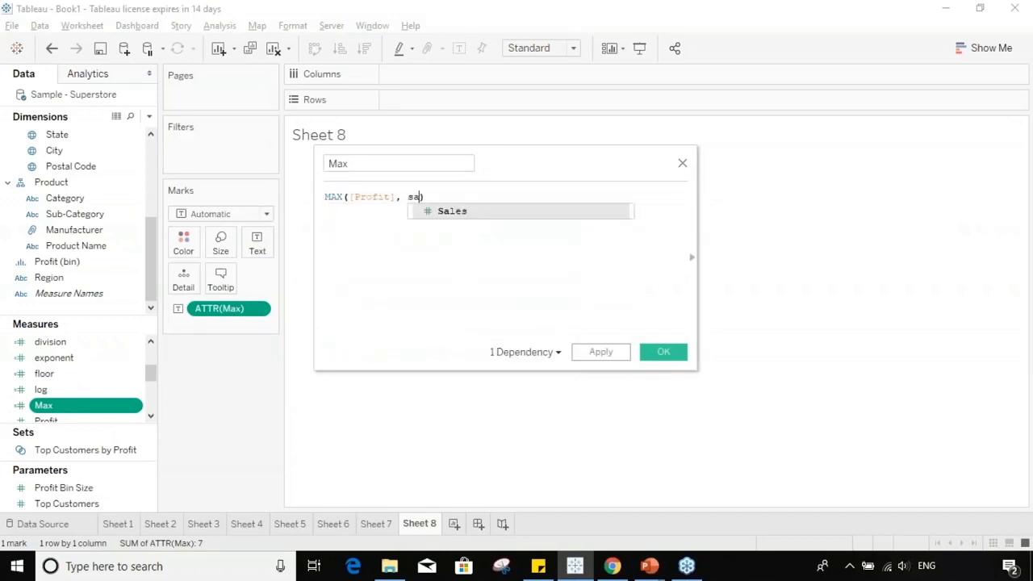
pyautogui.click(428, 214)
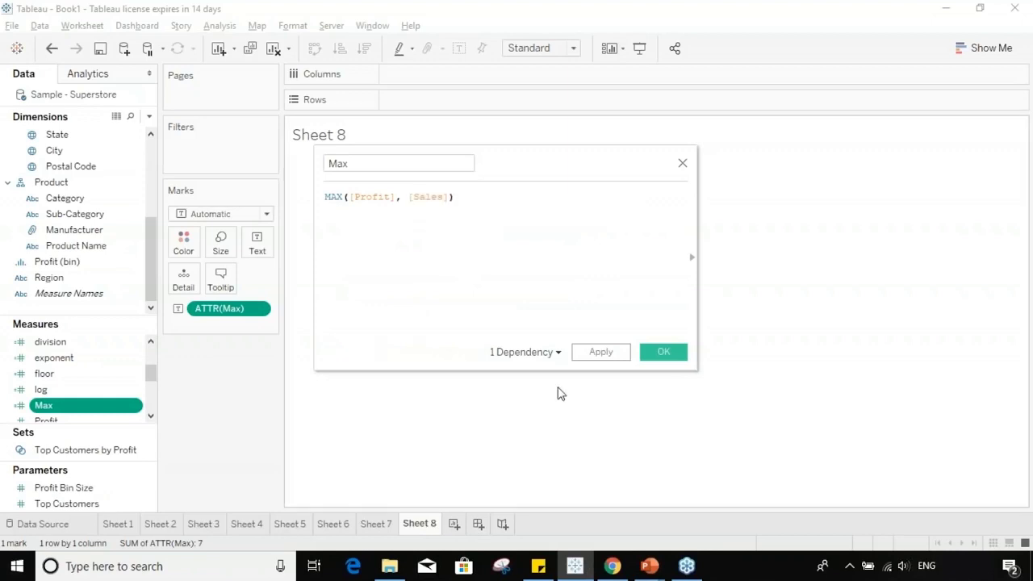
pyautogui.click(664, 352)
# - Change the aggregation of the Max measure on Sheet 8 to Sum
pyautogui.click(257, 308)
pyautogui.moveTo(246, 444)
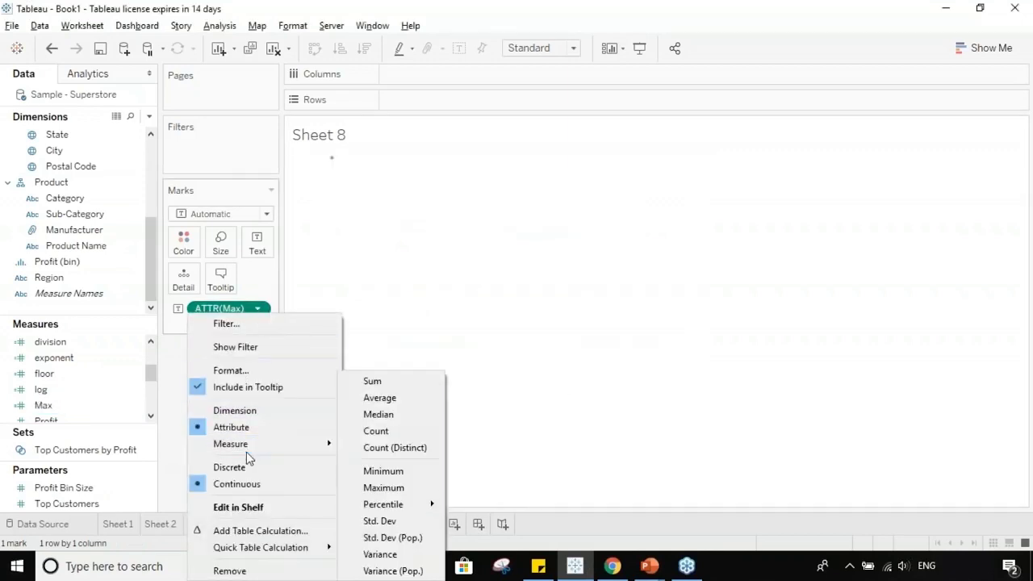
pyautogui.click(416, 383)
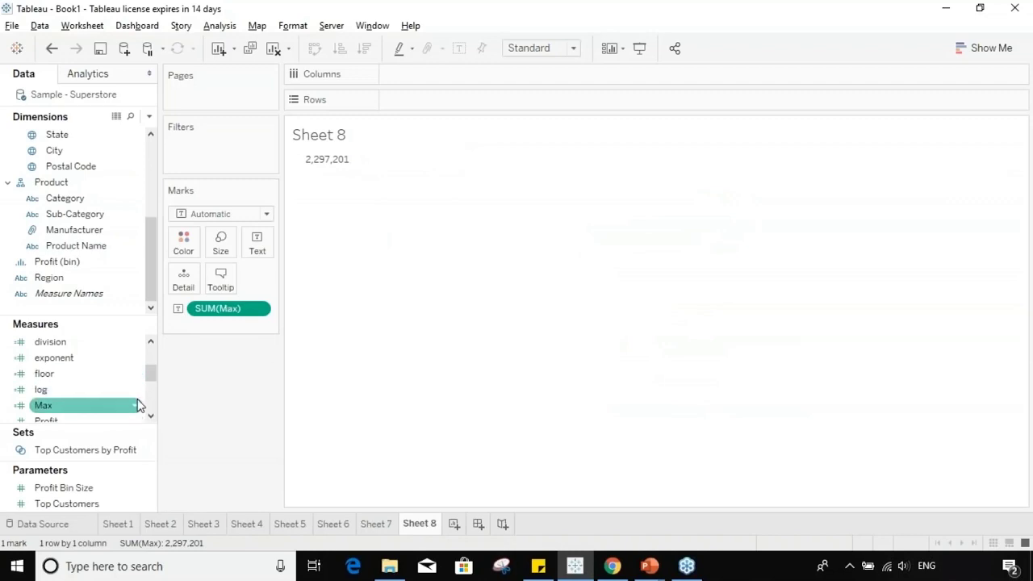
# - Open the Max calculated field for editing and rename it to "Min"
pyautogui.click(135, 409)
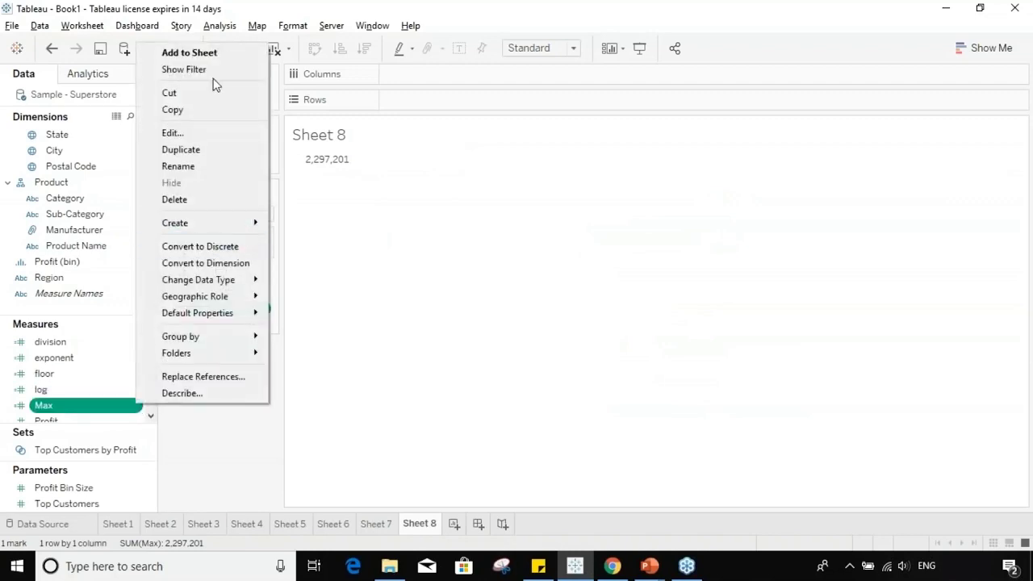
pyautogui.click(185, 131)
pyautogui.click(360, 163)
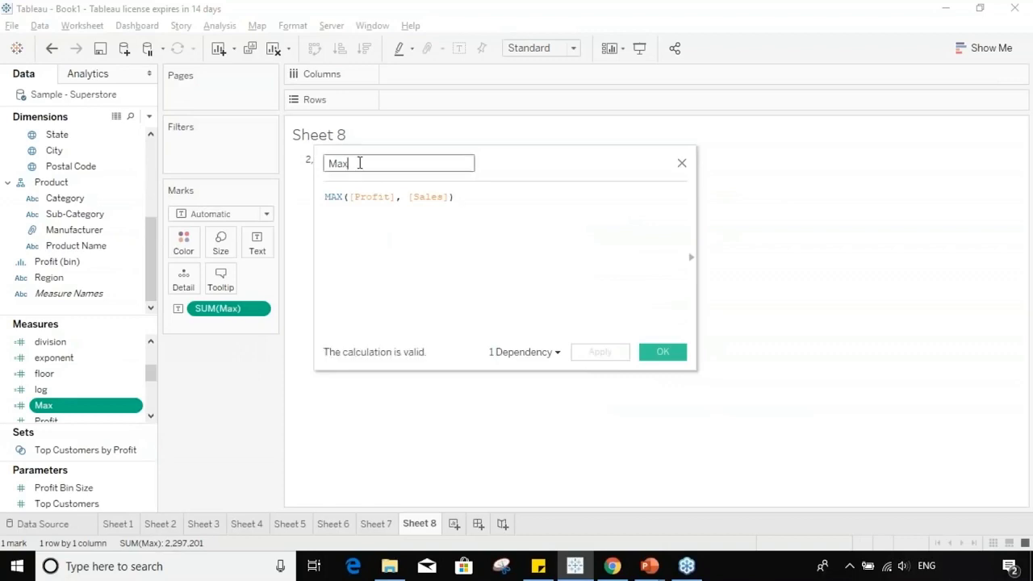
pyautogui.press('BackSpace')
pyautogui.press('BackSpace')
pyautogui.write('in')
# - Change the field's formula to MIN([Profit], [Sales]) and save it
pyautogui.click(342, 196)
pyautogui.press('BackSpace')
pyautogui.press('BackSpace')
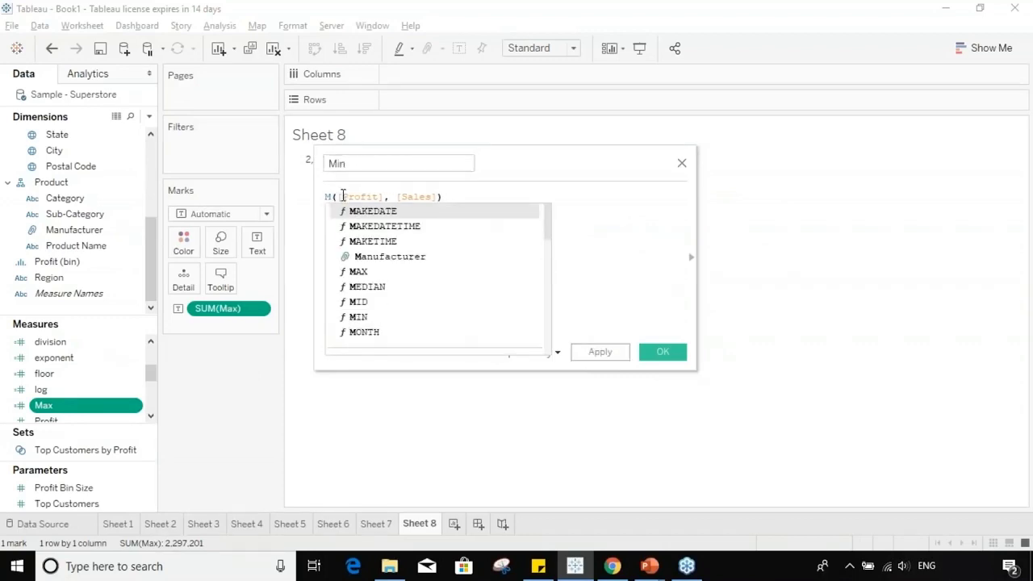
pyautogui.write('IN')
pyautogui.click(357, 228)
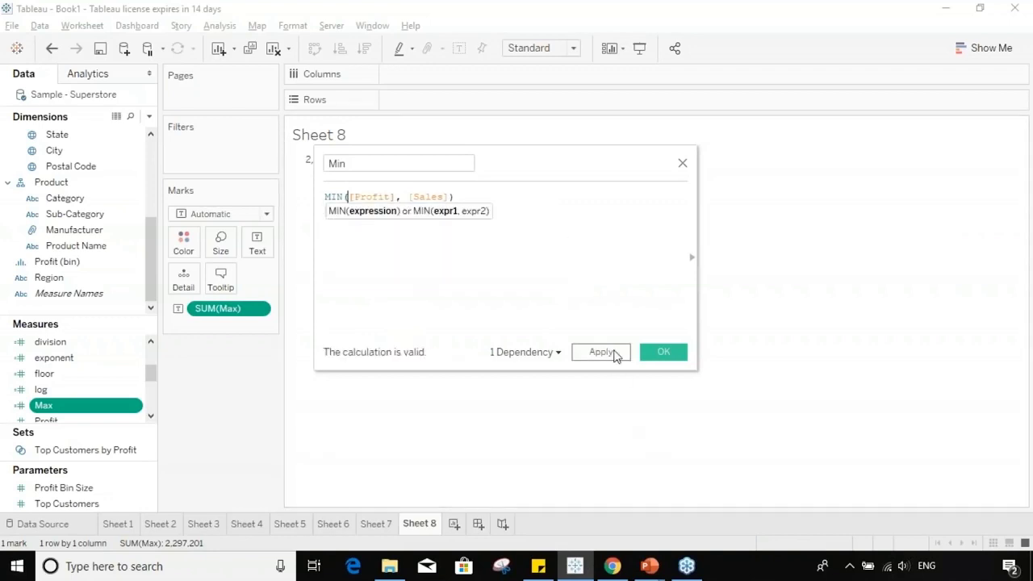
pyautogui.click(615, 356)
pyautogui.click(666, 348)
pyautogui.moveTo(323, 162)
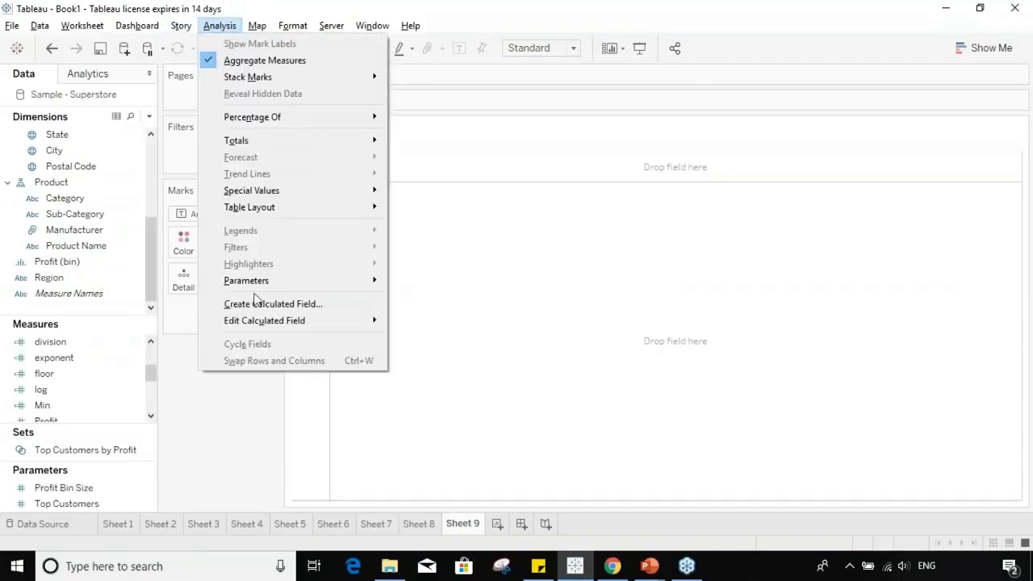
# - Create a calculated field named "pi" with the PI function and add it to the rows of Sheet 9 as an attribute
pyautogui.click(240, 302)
pyautogui.write('pi')
pyautogui.click(477, 194)
pyautogui.write('pi')
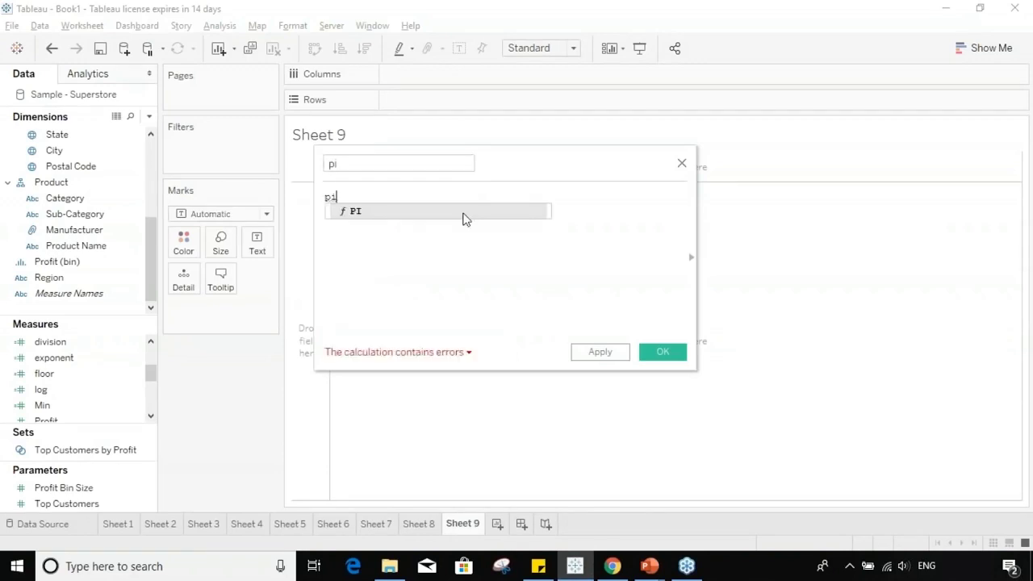
pyautogui.click(463, 214)
pyautogui.click(662, 351)
pyautogui.moveTo(72, 421)
pyautogui.mouseDown()
pyautogui.moveTo(218, 319)
pyautogui.moveTo(258, 307)
pyautogui.moveTo(465, 99)
pyautogui.mouseUp()
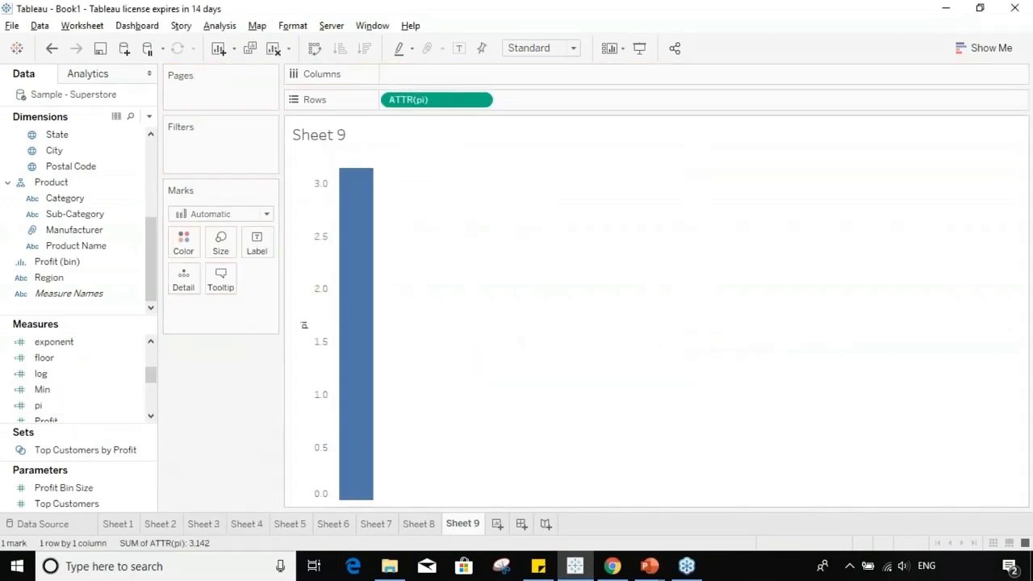
pyautogui.moveTo(357, 194)
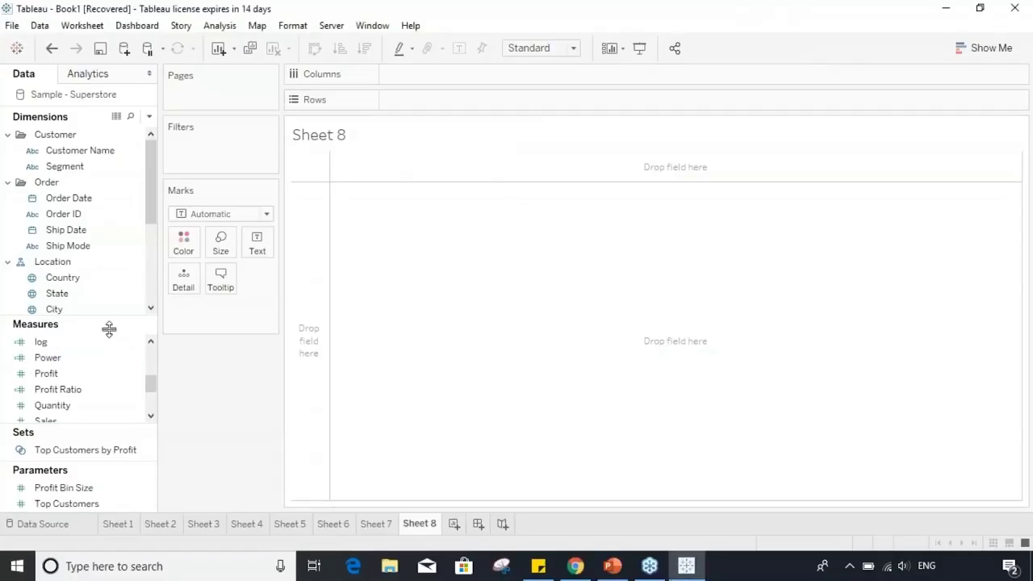
# - Start a new calculated field on Sheet 8 and name it "powers"
pyautogui.click(64, 360)
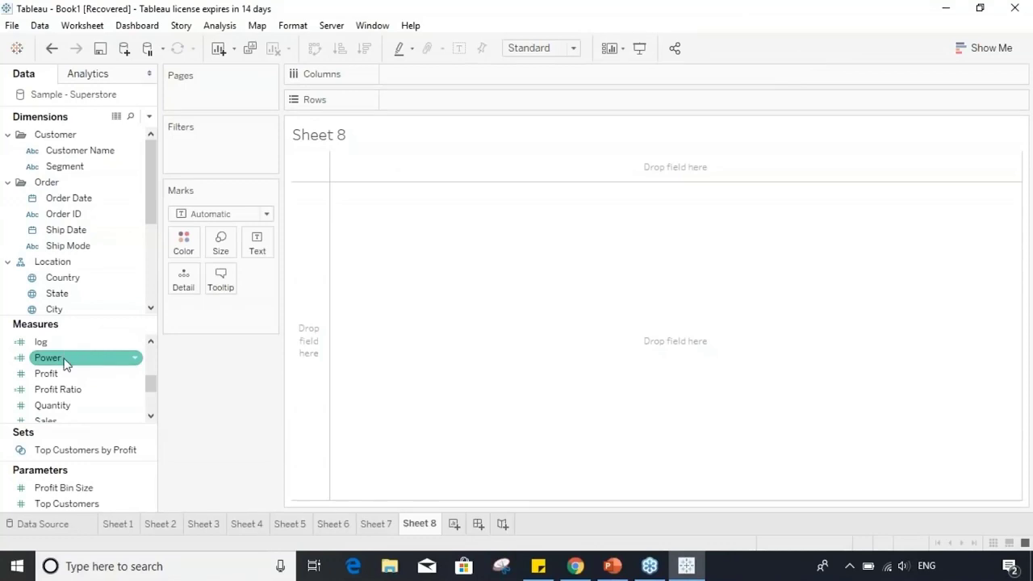
pyautogui.click(220, 25)
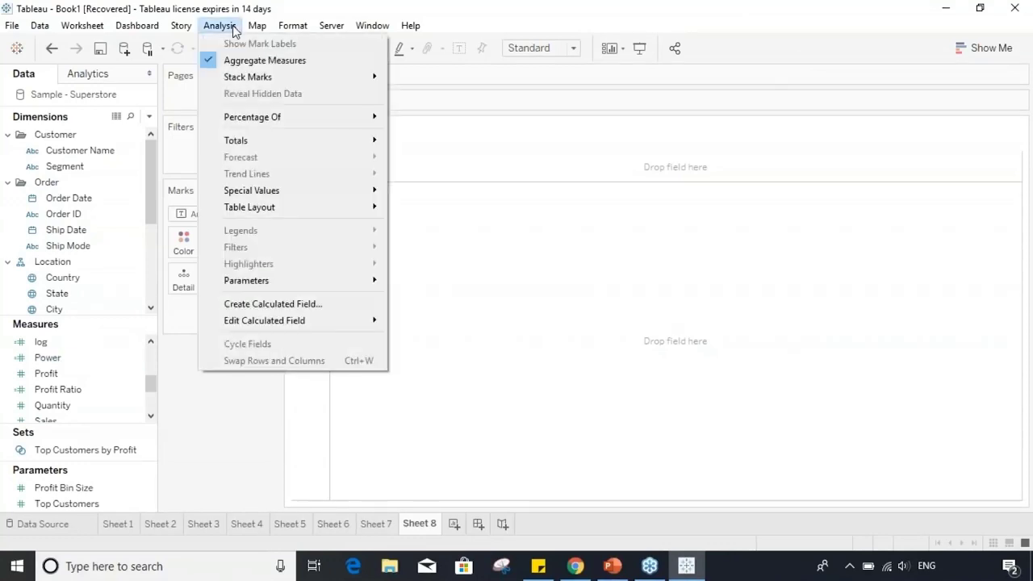
pyautogui.click(328, 312)
pyautogui.press('BackSpace')
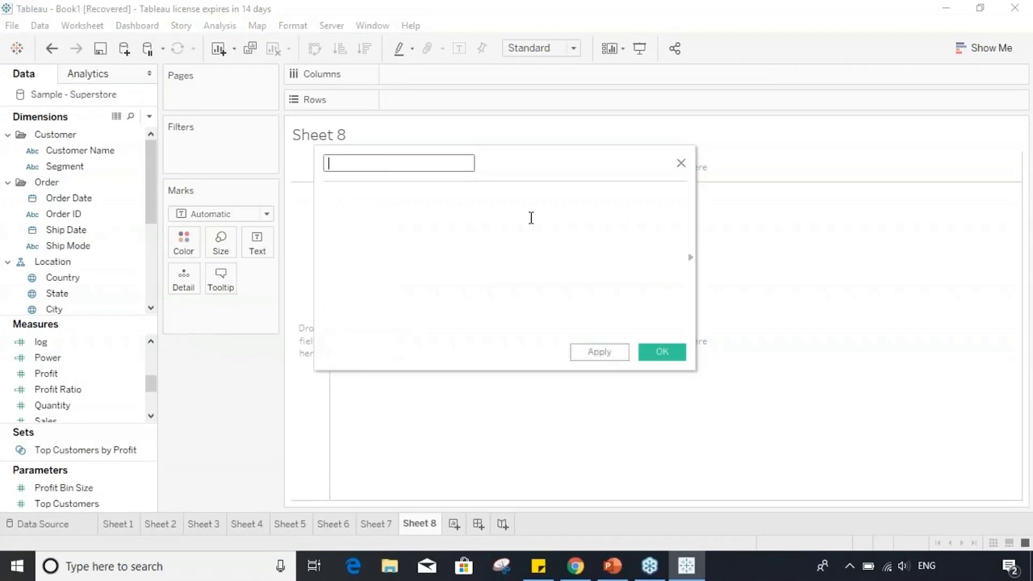
pyautogui.write('powers')
# - Enter the formula POWER(10,3) for the powers field and save it
pyautogui.click(563, 208)
pyautogui.write('po')
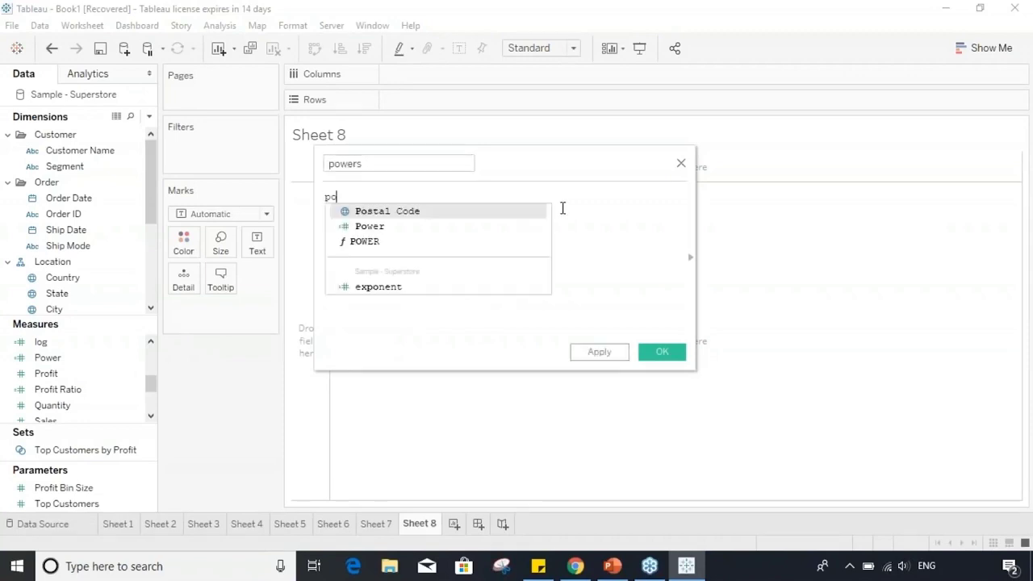
pyautogui.write('we')
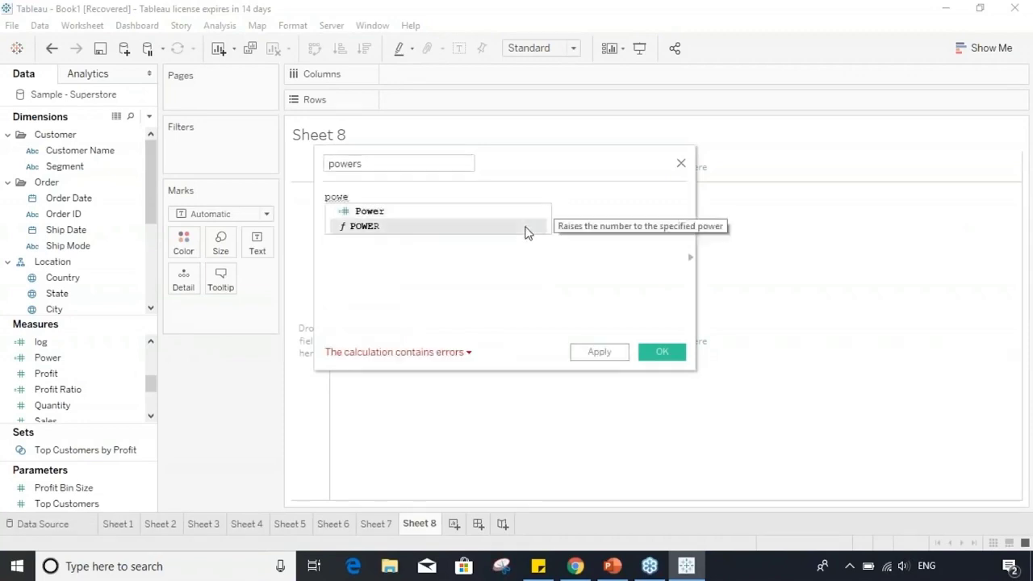
pyautogui.doubleClick(525, 228)
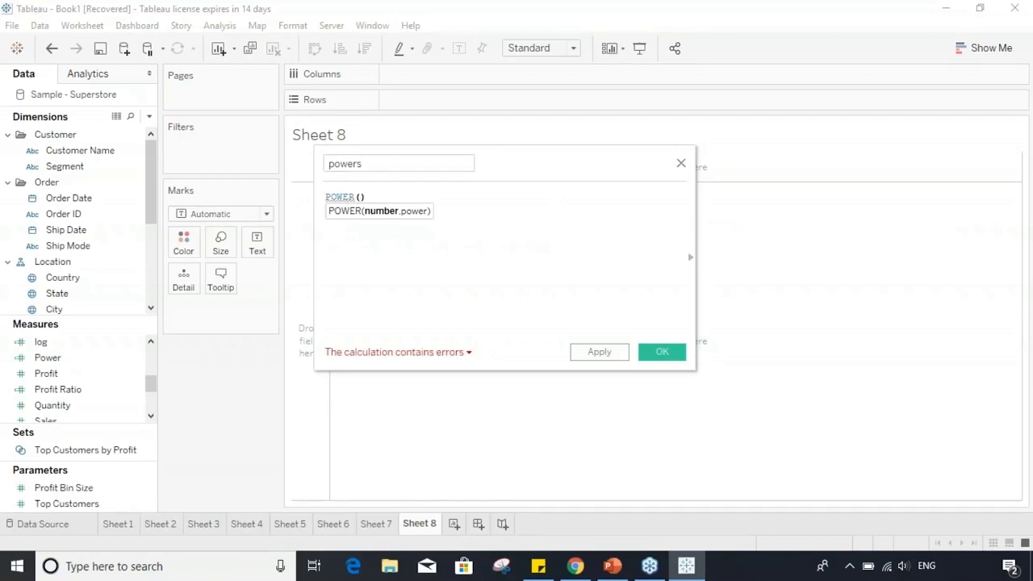
pyautogui.write('5')
pyautogui.press('BackSpace')
pyautogui.write('10,')
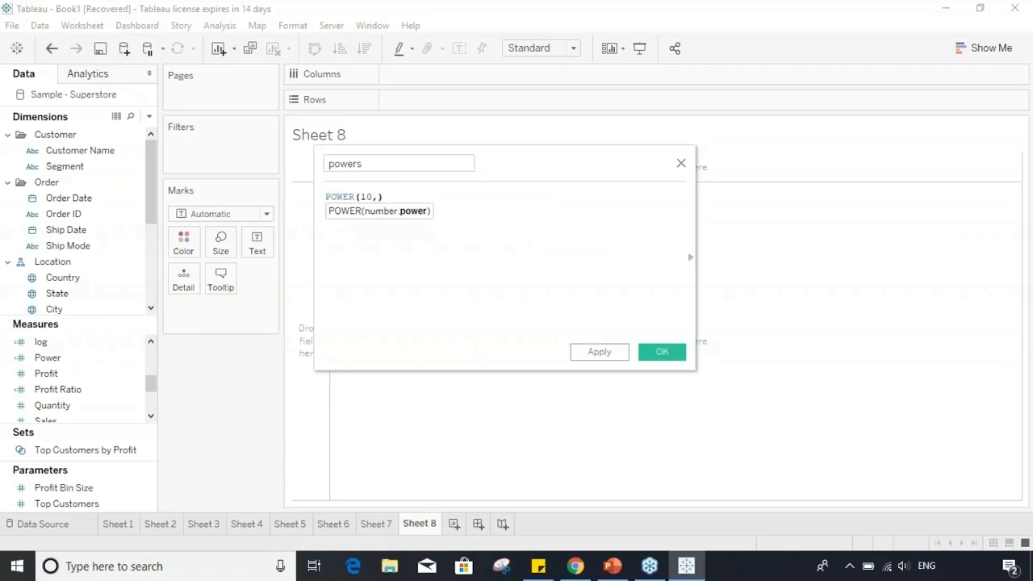
pyautogui.write('3')
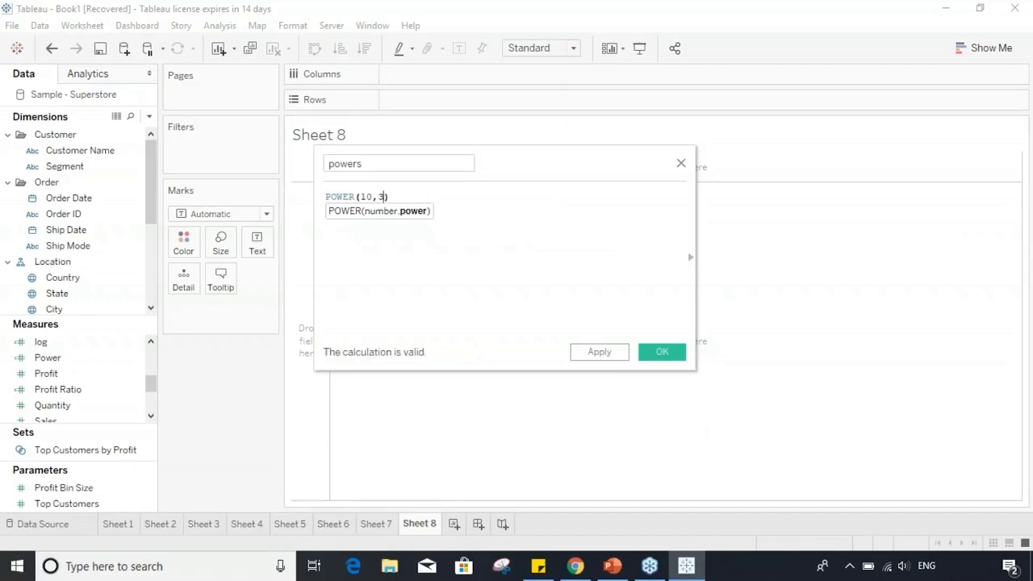
pyautogui.click(620, 352)
pyautogui.click(659, 352)
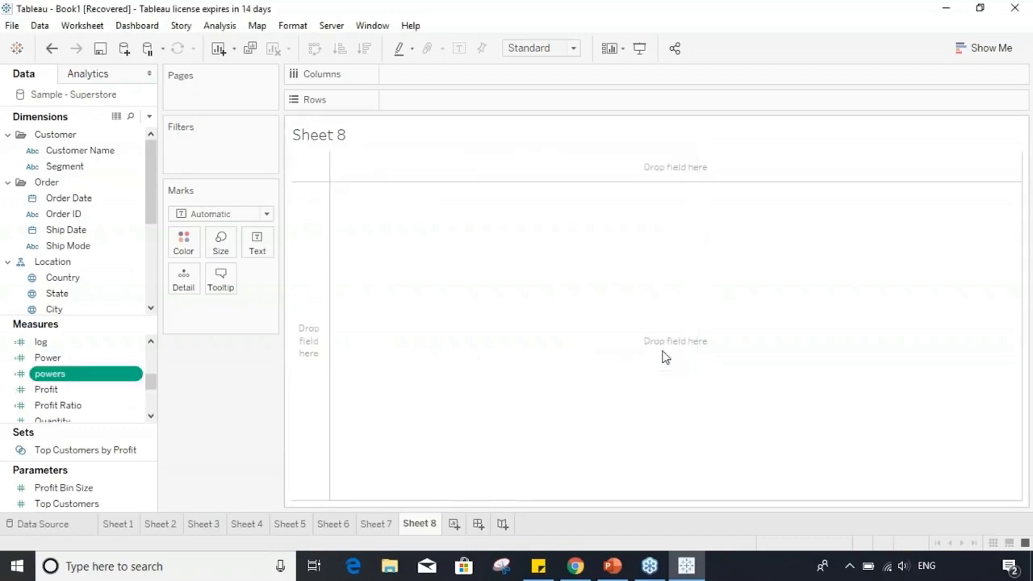
# - Add the powers measure to the rows of Sheet 8 and aggregate it as an attribute
pyautogui.moveTo(49, 374)
pyautogui.mouseDown()
pyautogui.moveTo(356, 202)
pyautogui.moveTo(504, 99)
pyautogui.mouseUp()
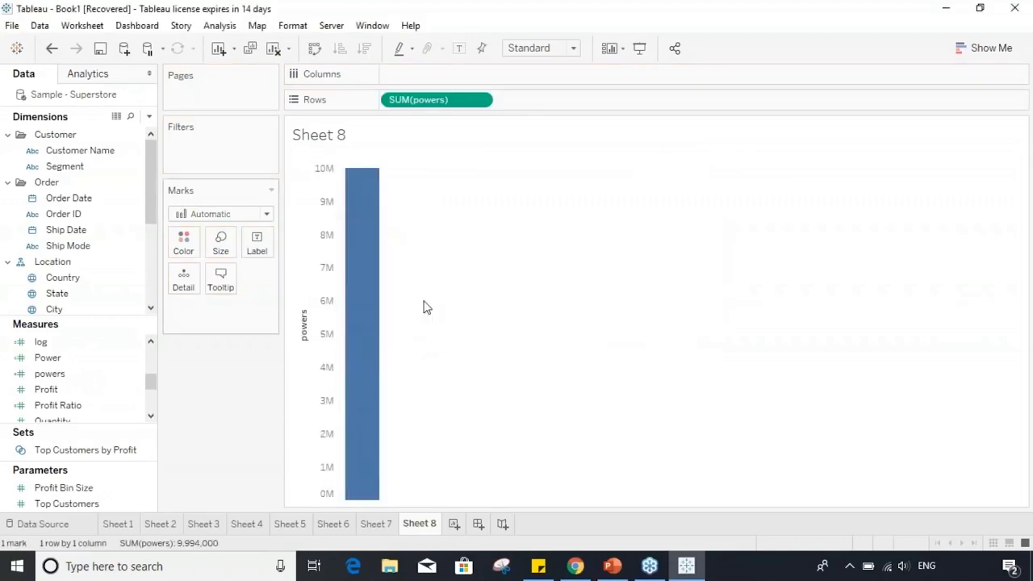
pyautogui.click(480, 100)
pyautogui.click(464, 239)
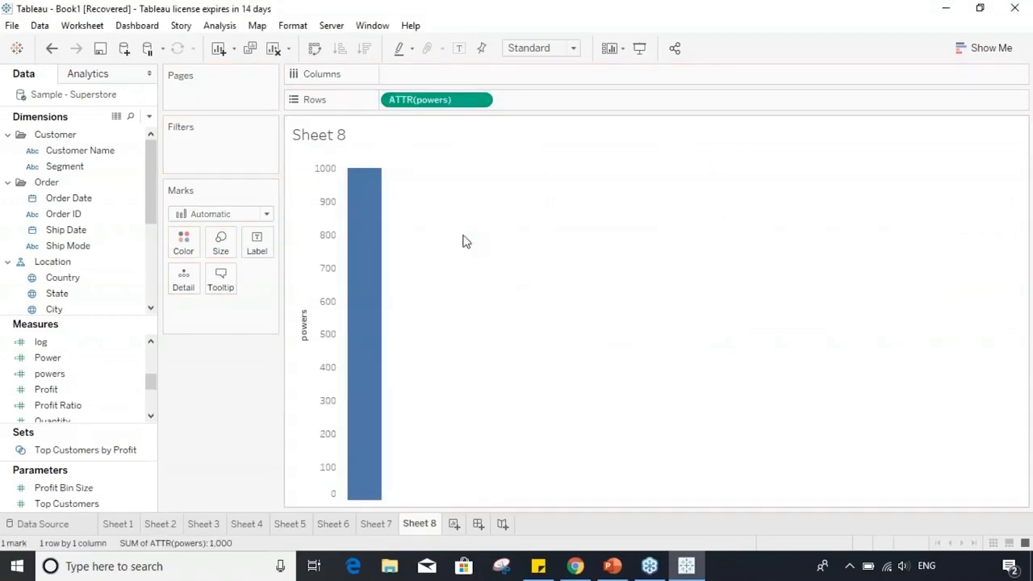
pyautogui.moveTo(372, 189)
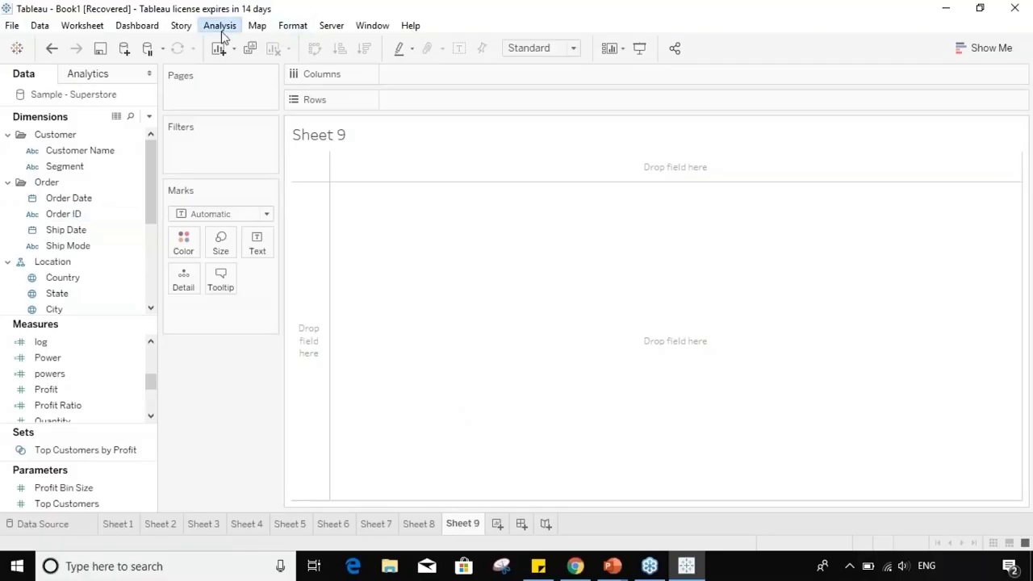
# - Create a calculated field named "rad" with the formula RADIANS(45) and save it
pyautogui.click(221, 29)
pyautogui.click(261, 302)
pyautogui.write('ra')
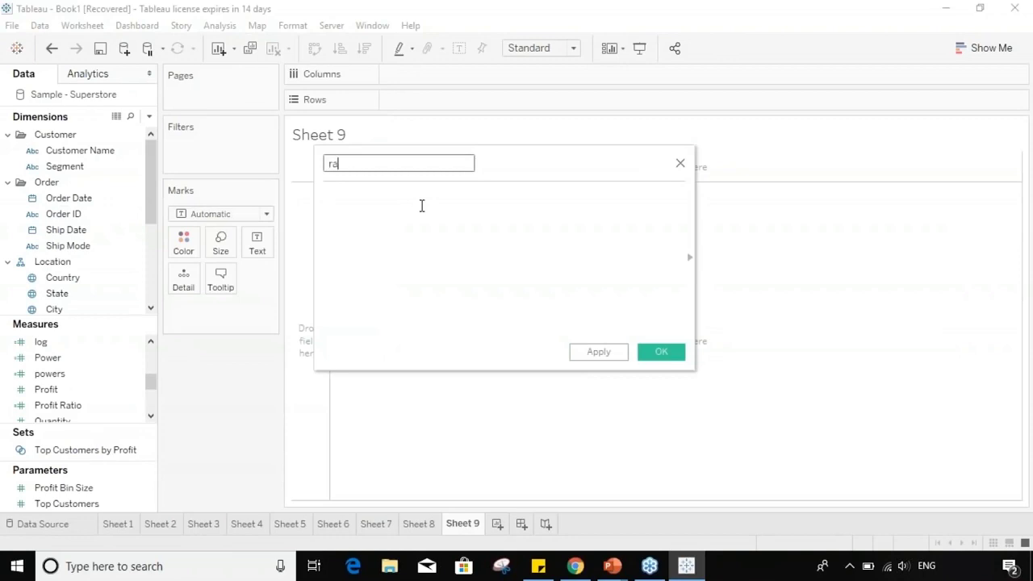
pyautogui.write('d')
pyautogui.click(421, 206)
pyautogui.write('ra')
pyautogui.press('Return')
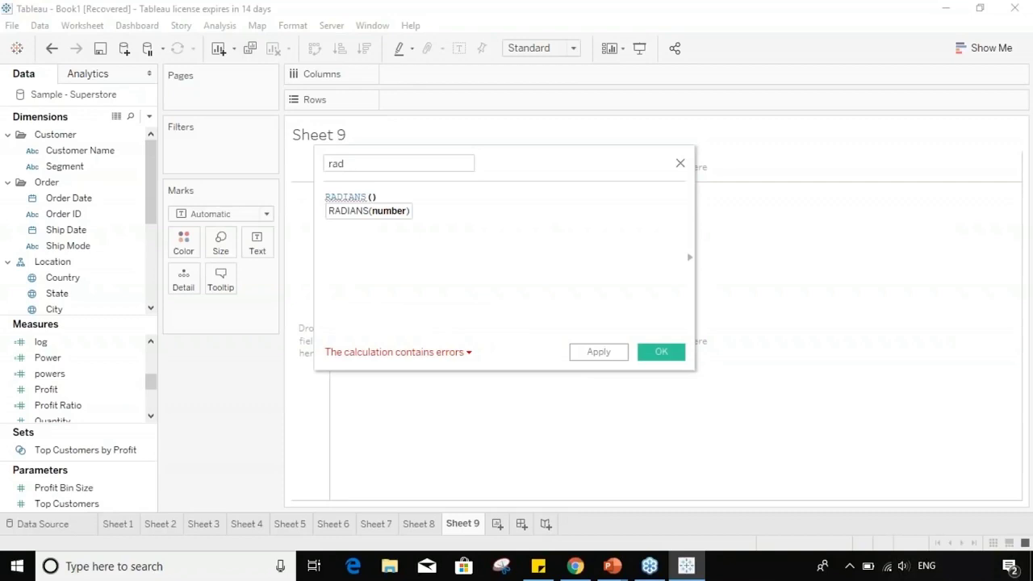
pyautogui.write('45')
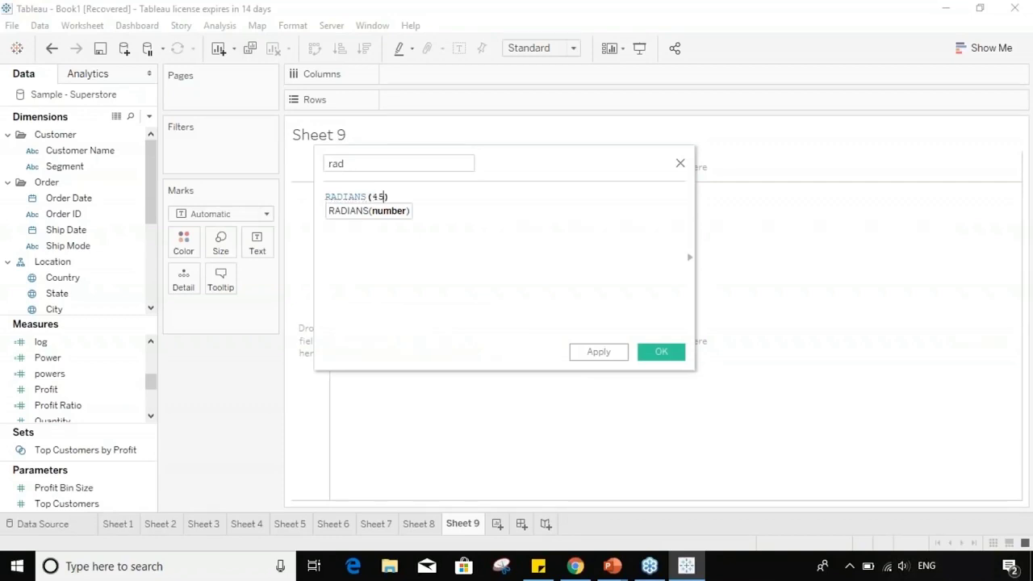
pyautogui.click(605, 354)
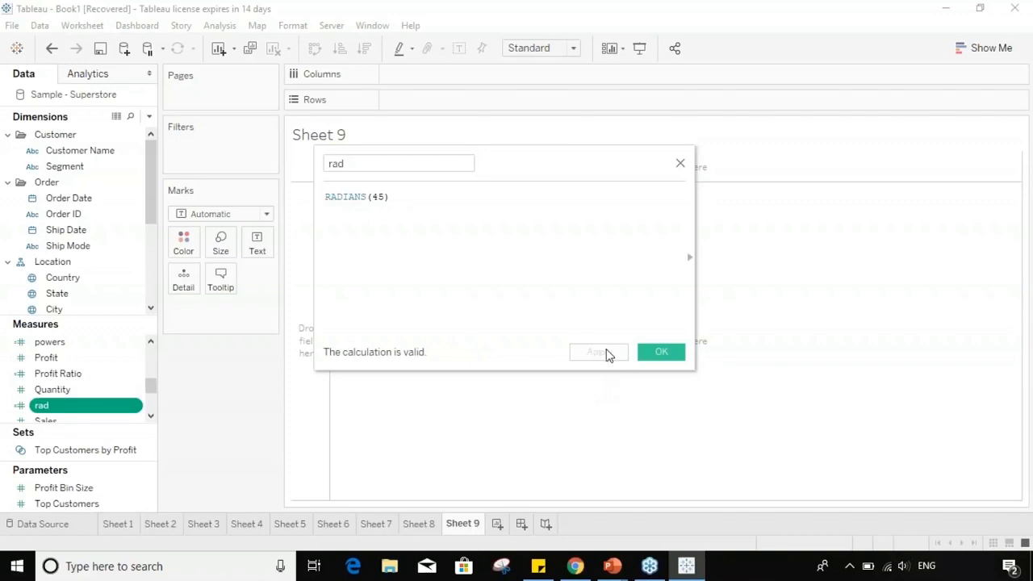
pyautogui.click(661, 353)
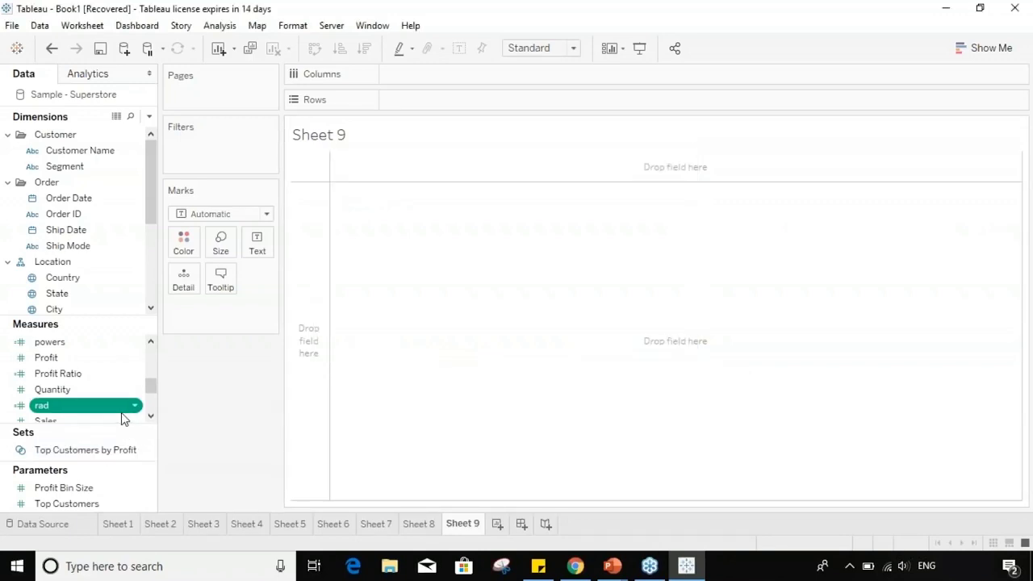
# - Add the rad measure to the rows of Sheet 9 and aggregate it as an attribute
pyautogui.moveTo(119, 413); pyautogui.dragTo(507, 100)
pyautogui.moveTo(508, 105); pyautogui.dragTo(508, 105)
pyautogui.click(480, 100)
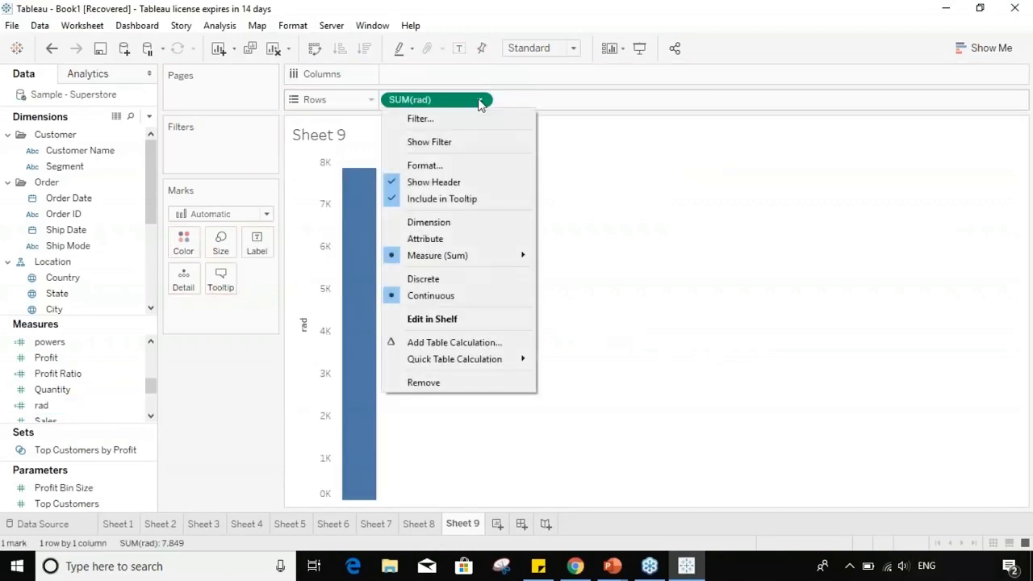
pyautogui.click(469, 240)
pyautogui.moveTo(352, 187)
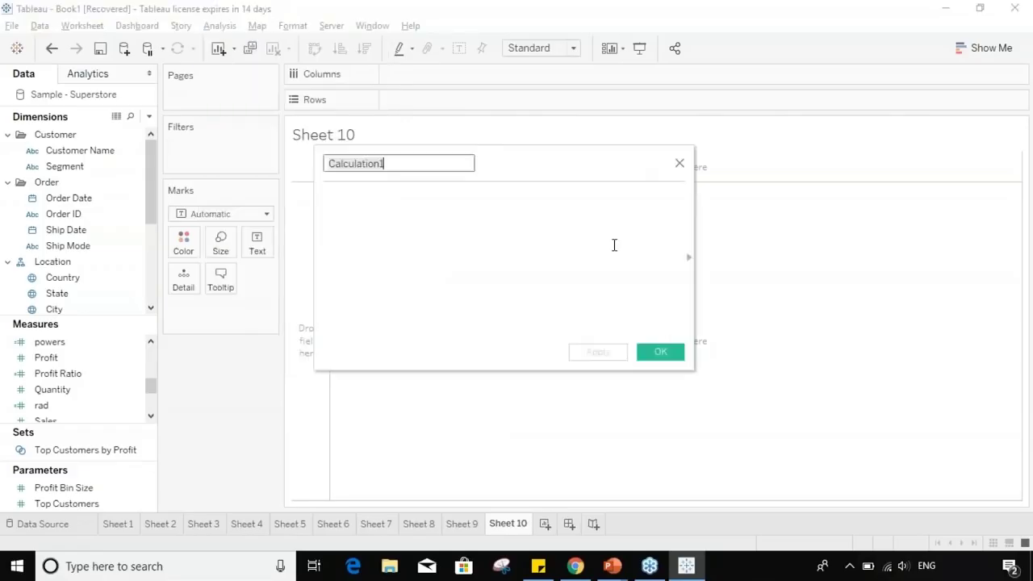
# - Name the new calculated field "rounds", enter the ROUND function on the Sales field as its formula, and save it
pyautogui.write('rounds')
pyautogui.click(614, 245)
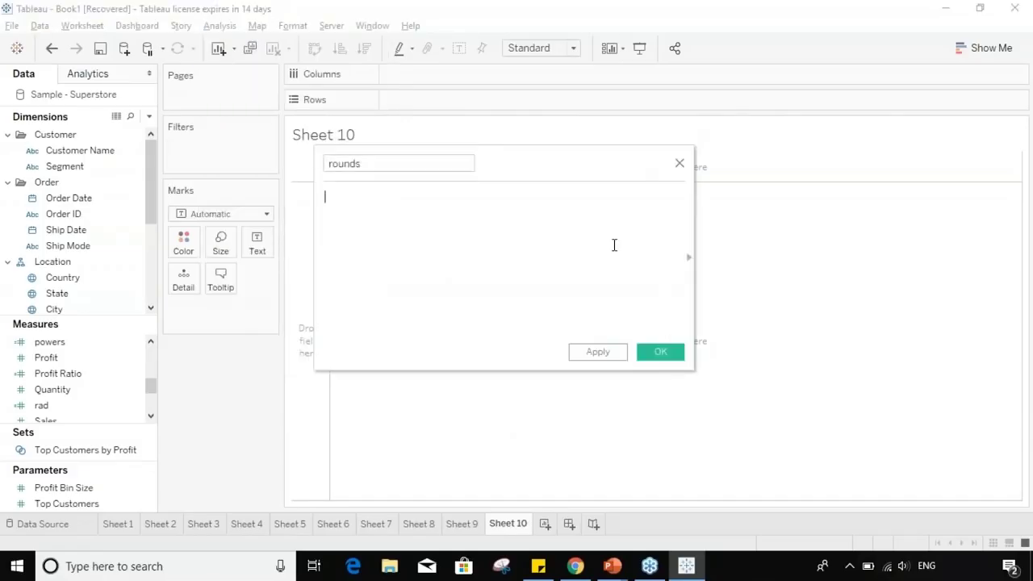
pyautogui.write('round')
pyautogui.press('Return')
pyautogui.write('[Sa')
pyautogui.press('Return')
pyautogui.write(')')
pyautogui.click(660, 352)
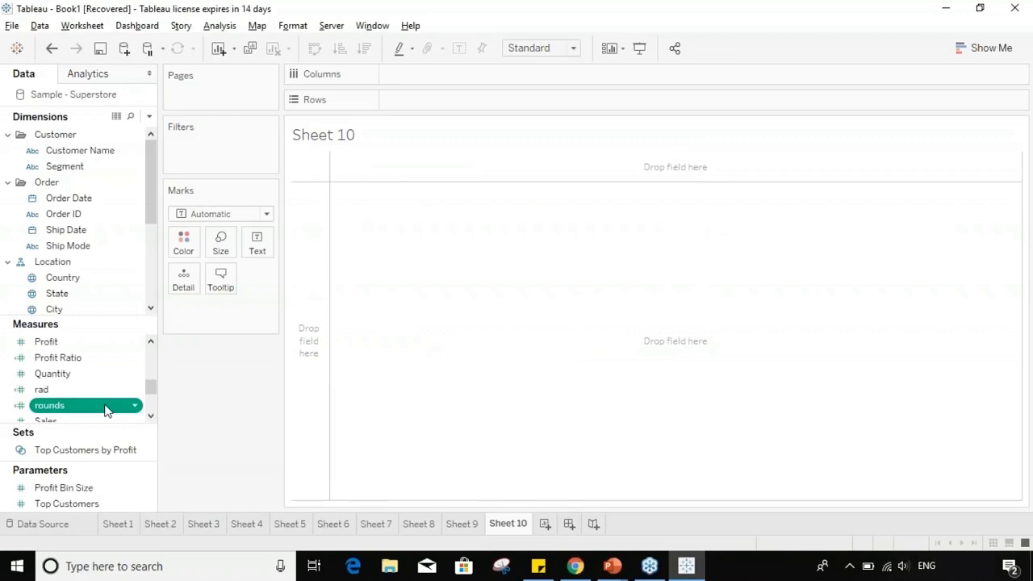
# - Build a bar chart on Sheet 10 with the rounds measure on the rows and Sub-Category on the columns
pyautogui.moveTo(105, 411); pyautogui.dragTo(465, 98)
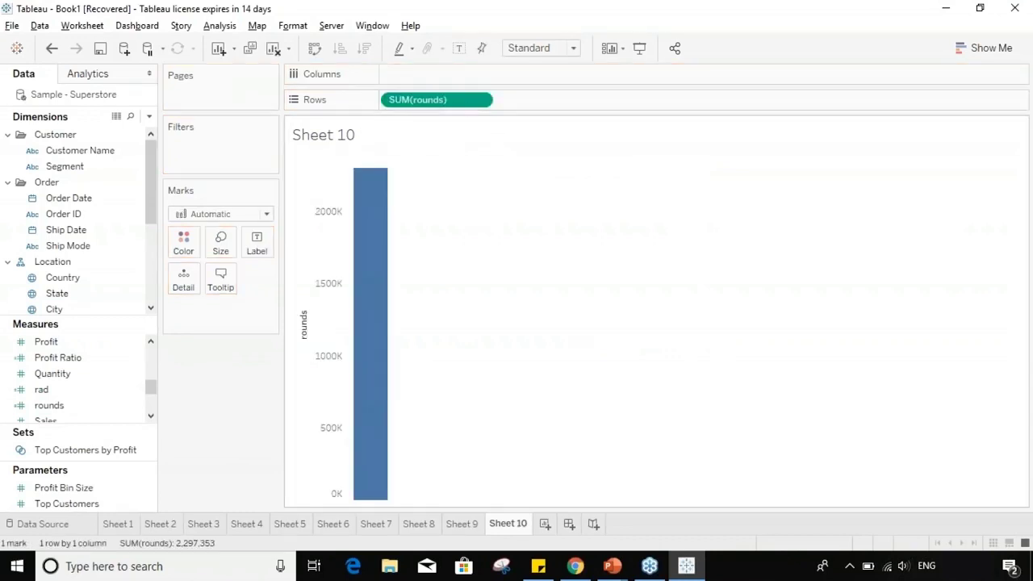
pyautogui.moveTo(153, 212); pyautogui.dragTo(154, 274)
pyautogui.moveTo(102, 245); pyautogui.dragTo(467, 69)
pyautogui.moveTo(510, 212)
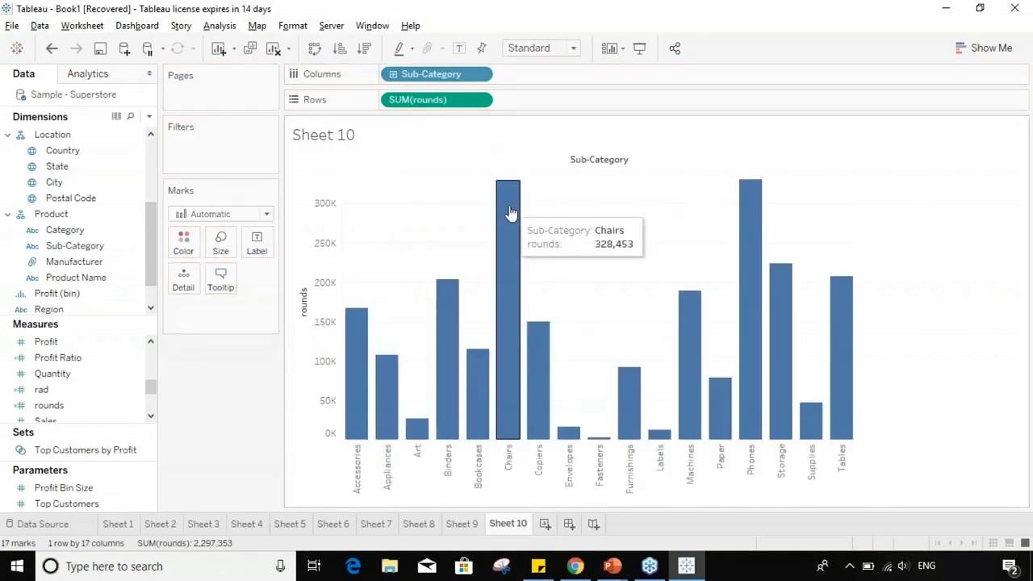
pyautogui.moveTo(572, 440)
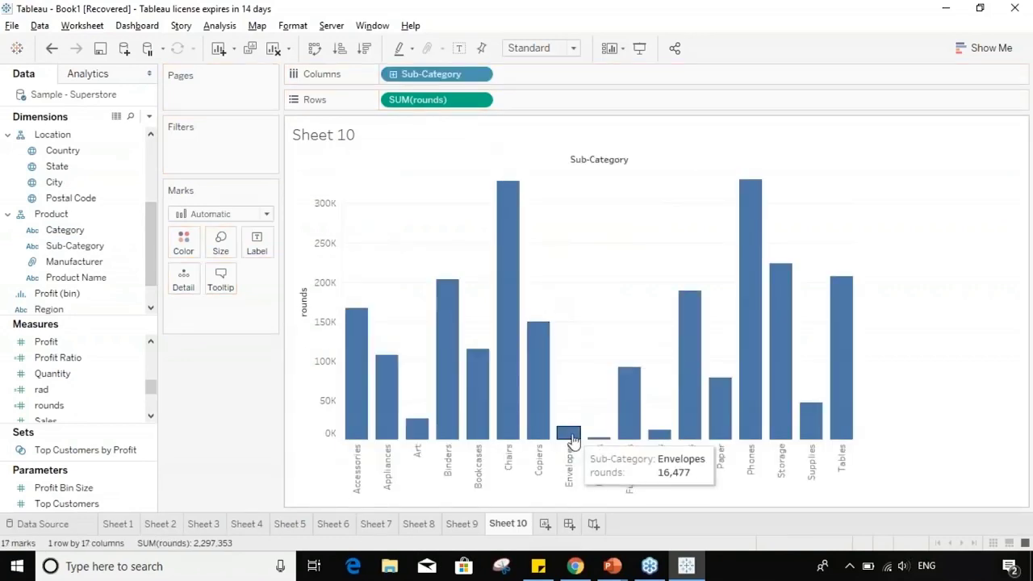
pyautogui.moveTo(628, 436)
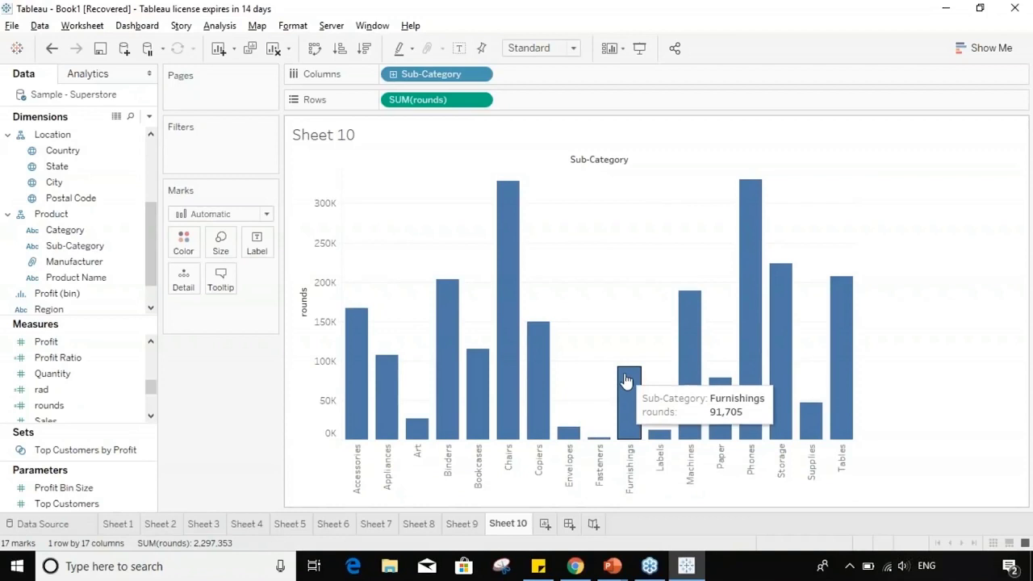
pyautogui.moveTo(777, 294)
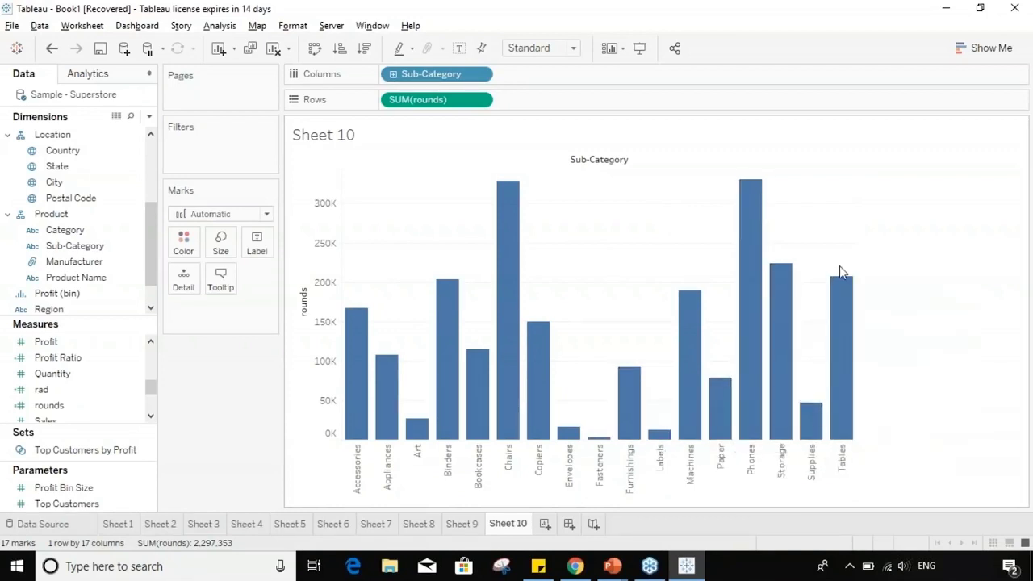
pyautogui.moveTo(352, 320)
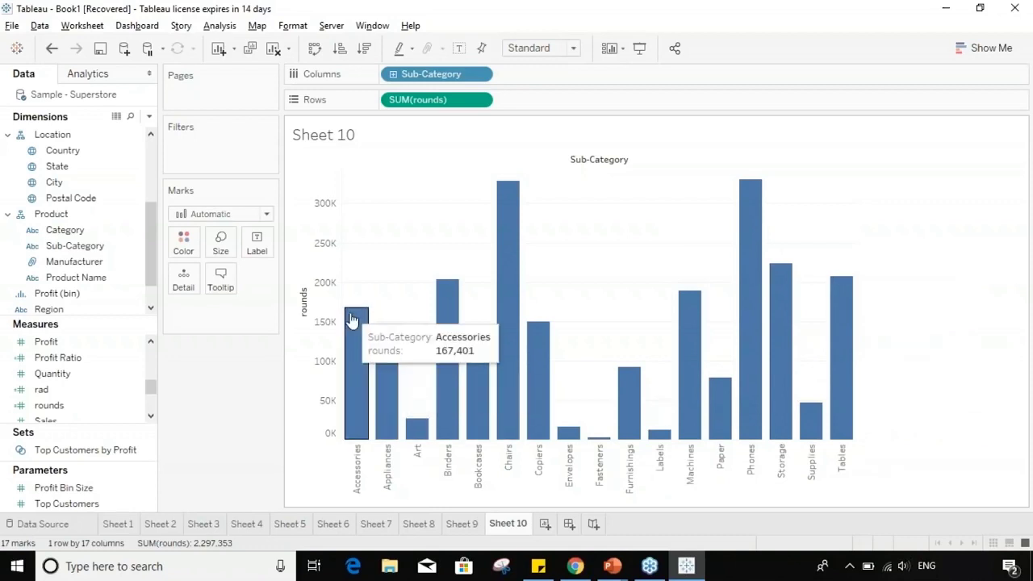
# - Add a new worksheet and start a calculated field named "sign" on it
pyautogui.moveTo(518, 348)
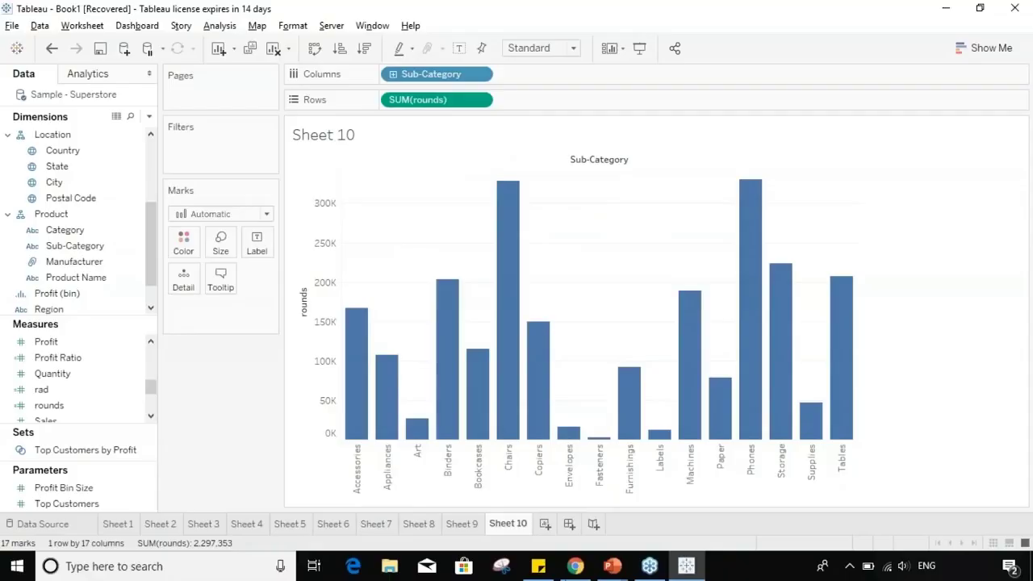
pyautogui.click(534, 524)
pyautogui.click(220, 25)
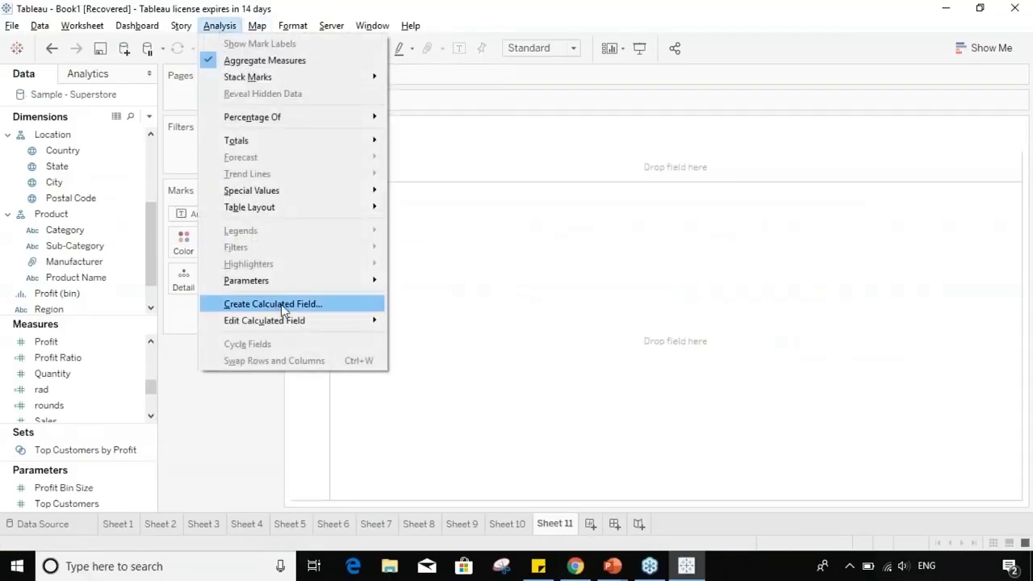
pyautogui.click(256, 307)
pyautogui.press('BackSpace')
pyautogui.write('sign')
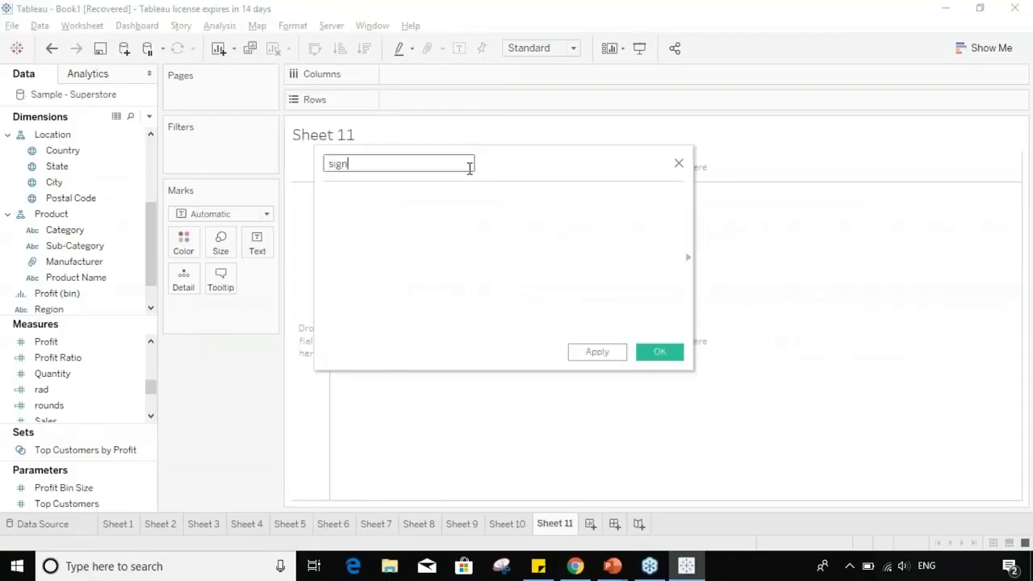
# - Enter SIGN of the average of the Profit field as the sign field's formula and save it
pyautogui.click(471, 192)
pyautogui.write('sign')
pyautogui.press('Return')
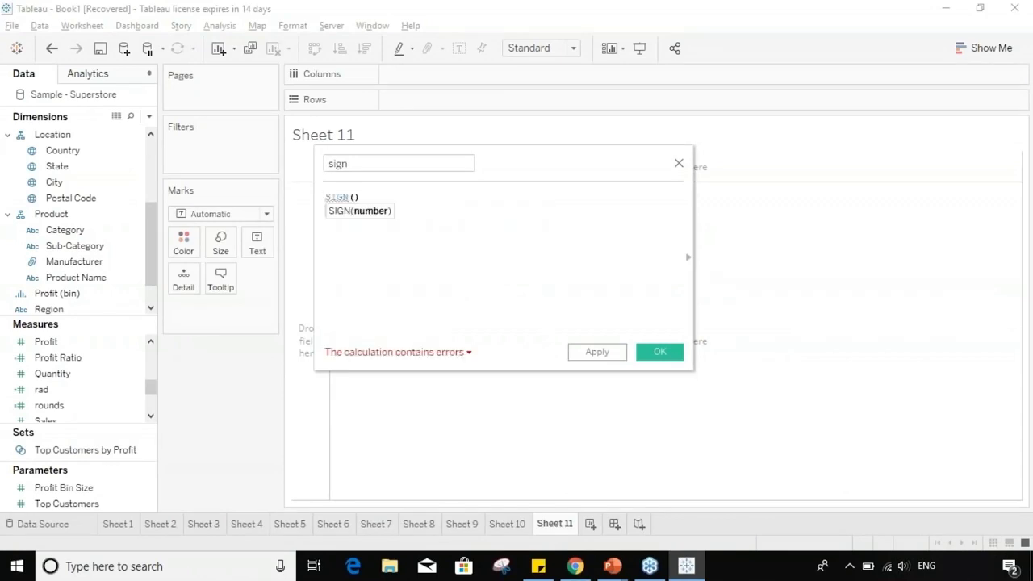
pyautogui.write('avg')
pyautogui.press('Return')
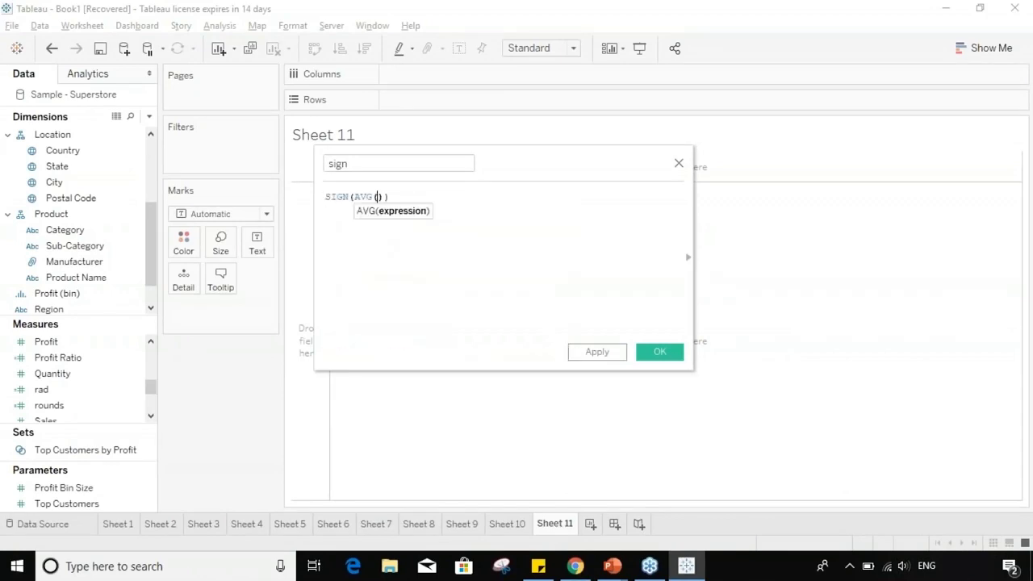
pyautogui.write('p')
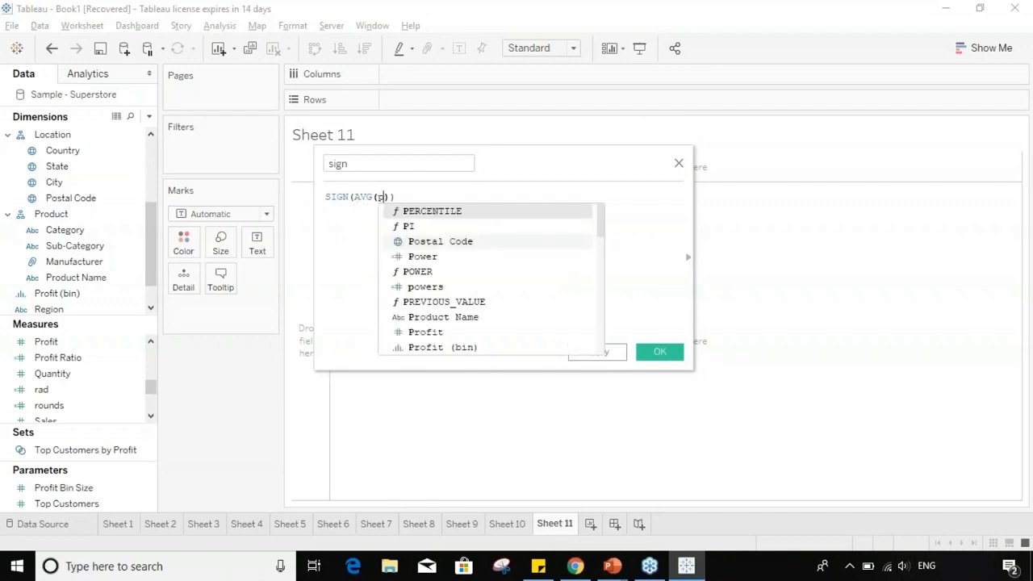
pyautogui.write('ro')
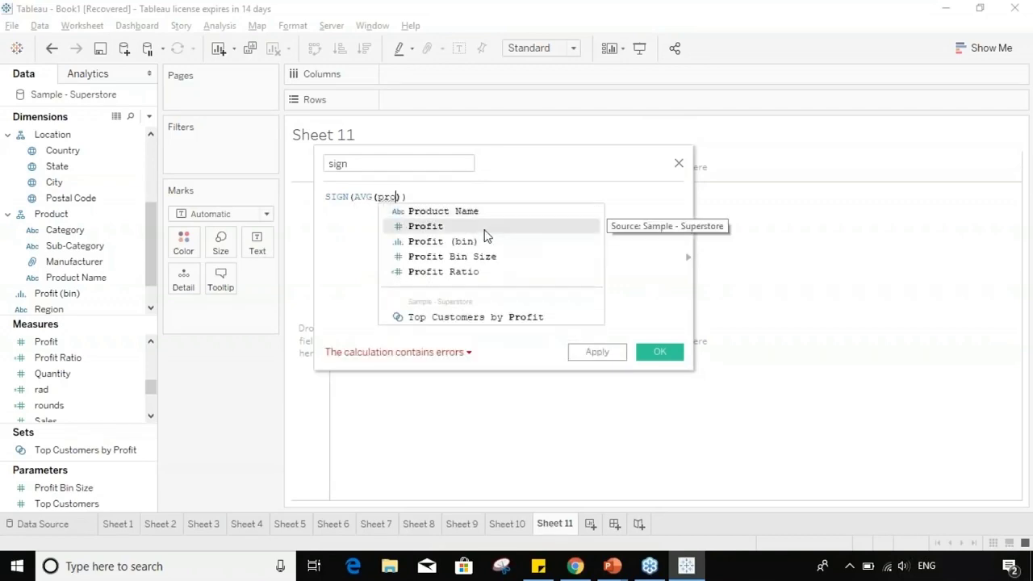
pyautogui.click(486, 232)
pyautogui.click(606, 353)
pyautogui.click(653, 355)
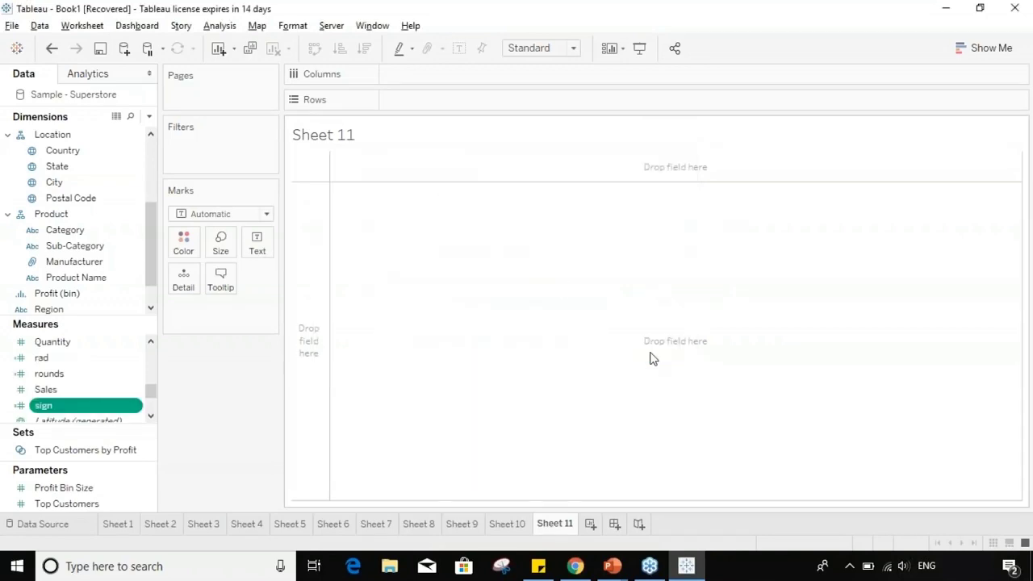
# - Add the sign measure to Sheet 11, set the mark type to Bar, and put the measure on the rows
pyautogui.moveTo(62, 406); pyautogui.dragTo(171, 307)
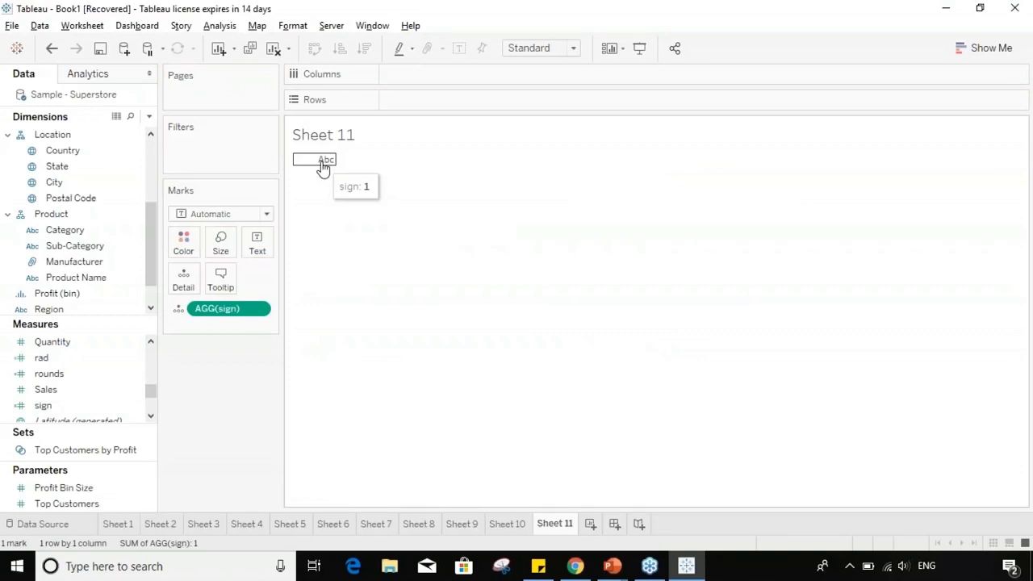
pyautogui.click(259, 214)
pyautogui.click(254, 252)
pyautogui.click(258, 309)
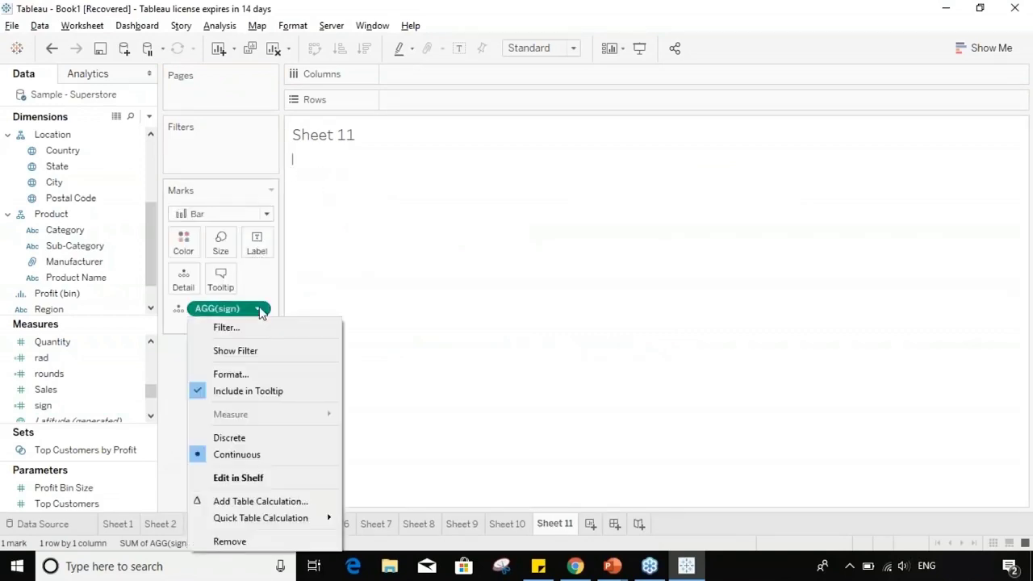
pyautogui.click(420, 390)
pyautogui.moveTo(224, 306); pyautogui.dragTo(412, 99)
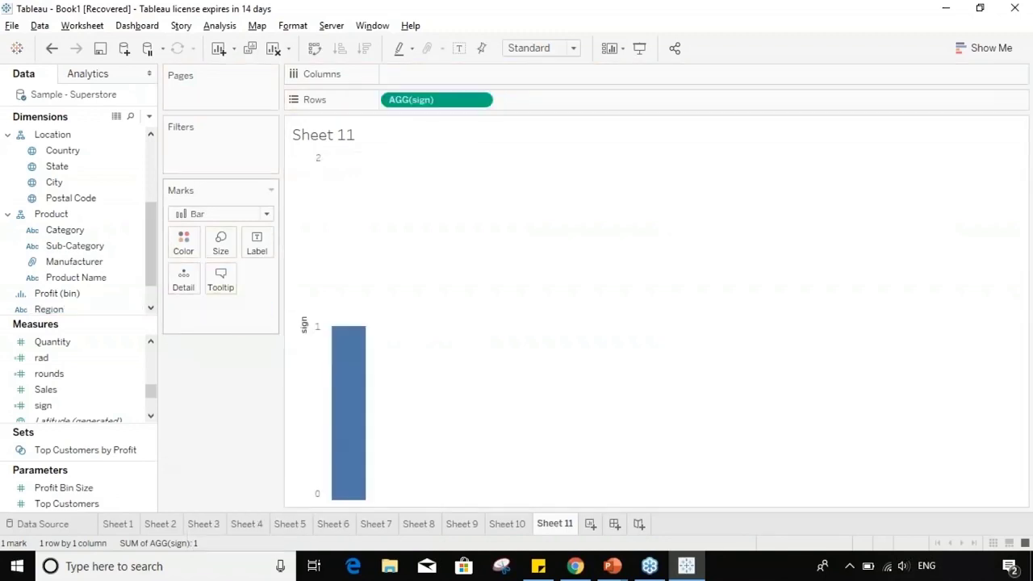
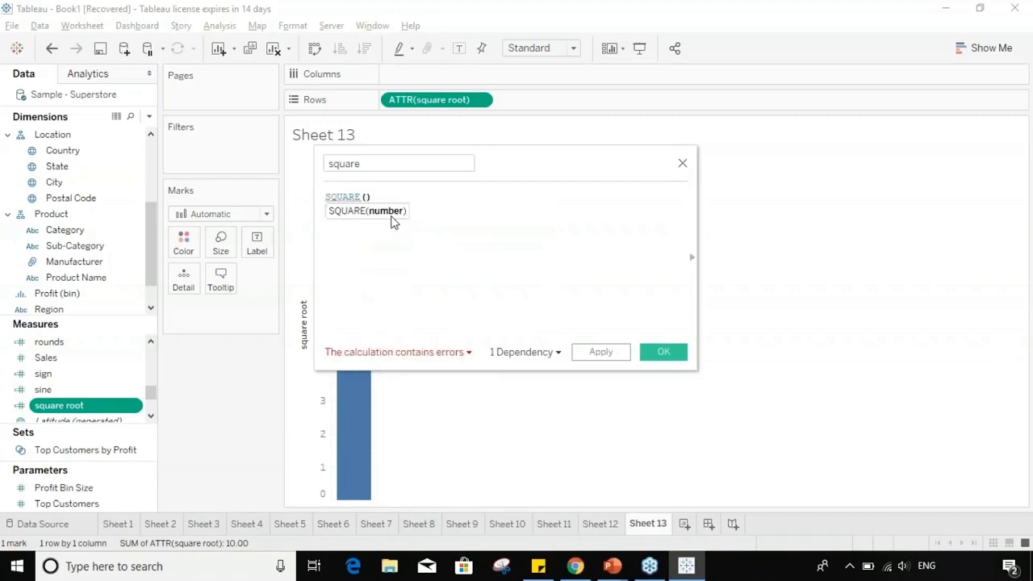
# - Complete the formula of the "square" calculated field as SQUARE(10) and save it
pyautogui.write('10')
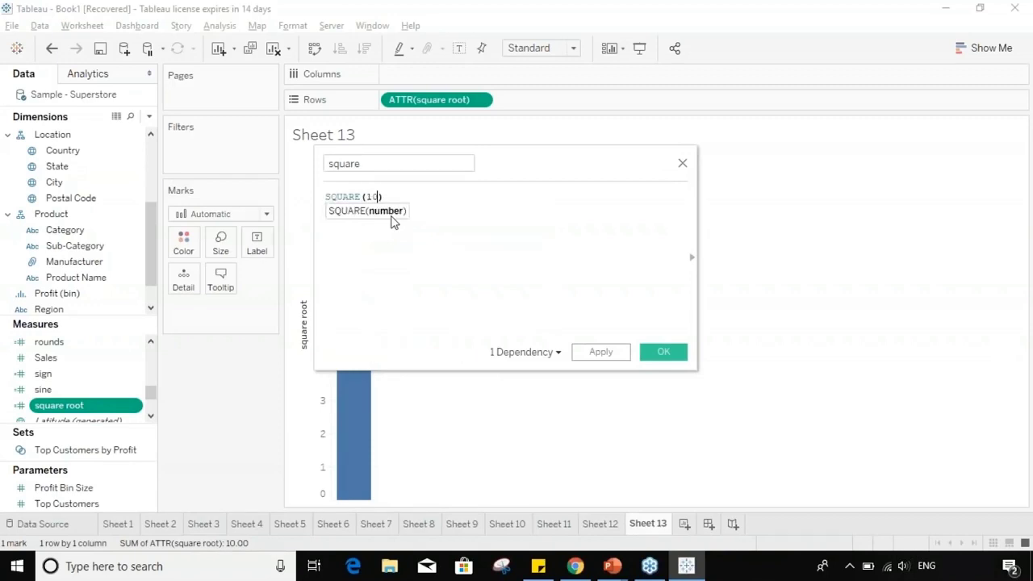
pyautogui.click(662, 352)
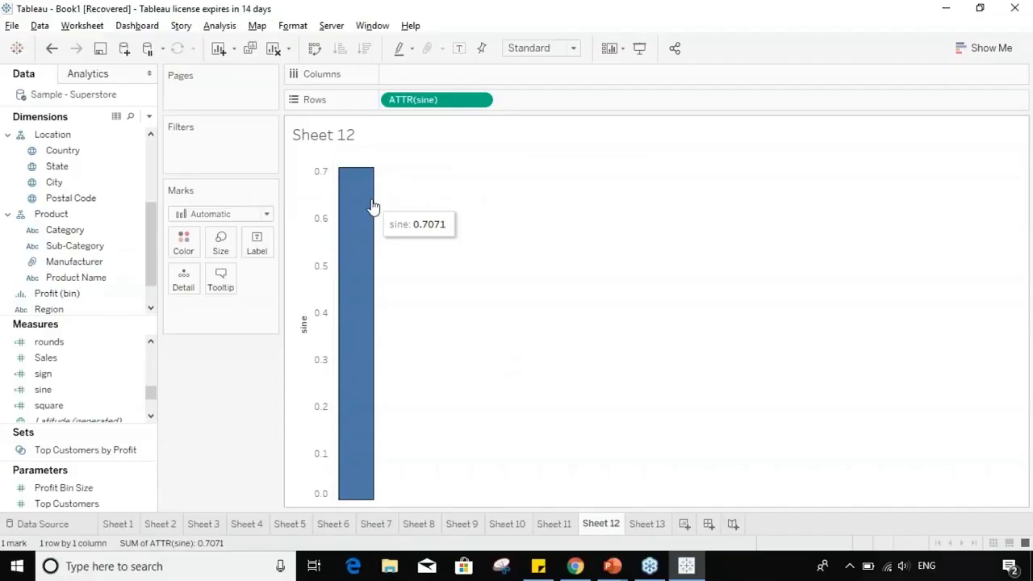
# - Open the sine calculated field for editing and rename it as "tan"
pyautogui.rightClick(134, 394)
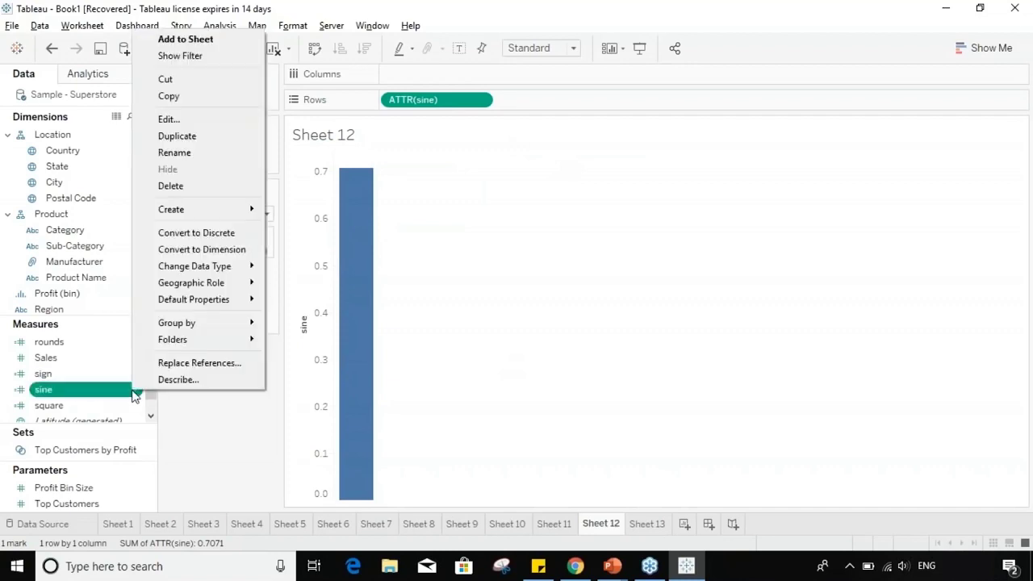
pyautogui.click(230, 113)
pyautogui.click(396, 169)
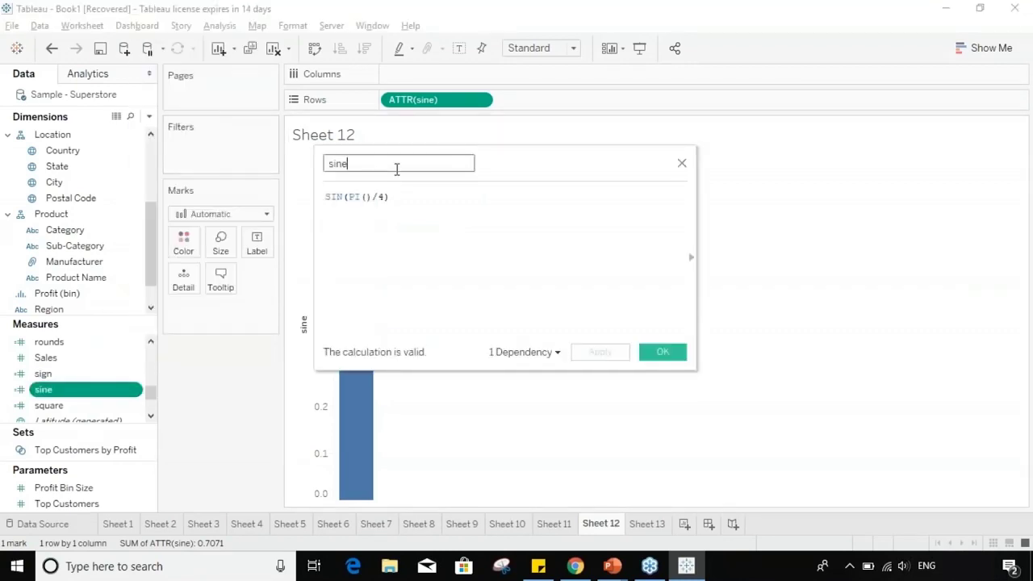
pyautogui.press('BackSpace')
pyautogui.press('BackSpace')
pyautogui.press('BackSpace')
pyautogui.press('BackSpace')
pyautogui.write('tan')
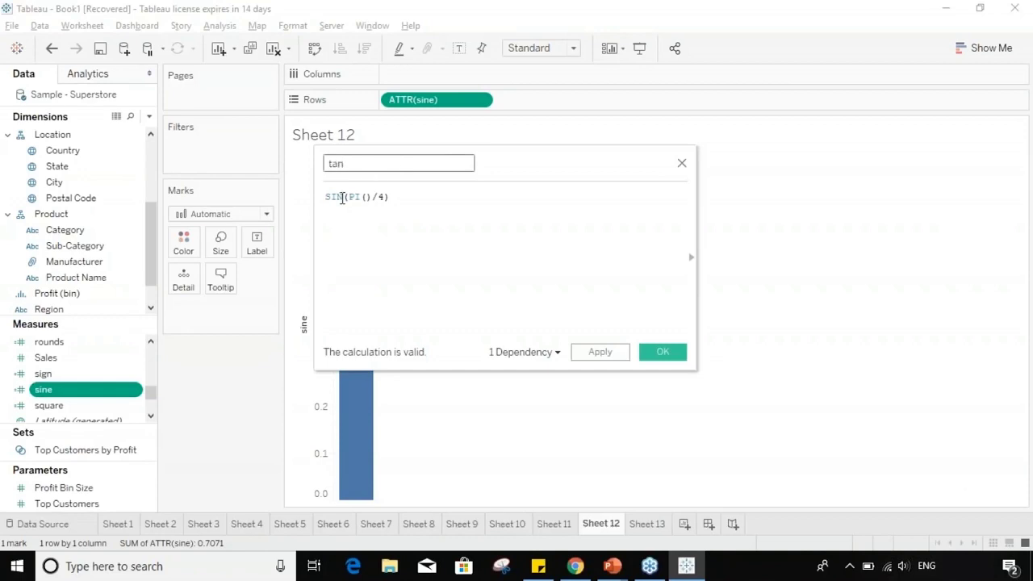
# - Replace the function in the tan field's formula so it reads TAN(PI()/4), and save it
pyautogui.click(345, 198)
pyautogui.press('BackSpace')
pyautogui.press('BackSpace')
pyautogui.press('BackSpace')
pyautogui.write('tan')
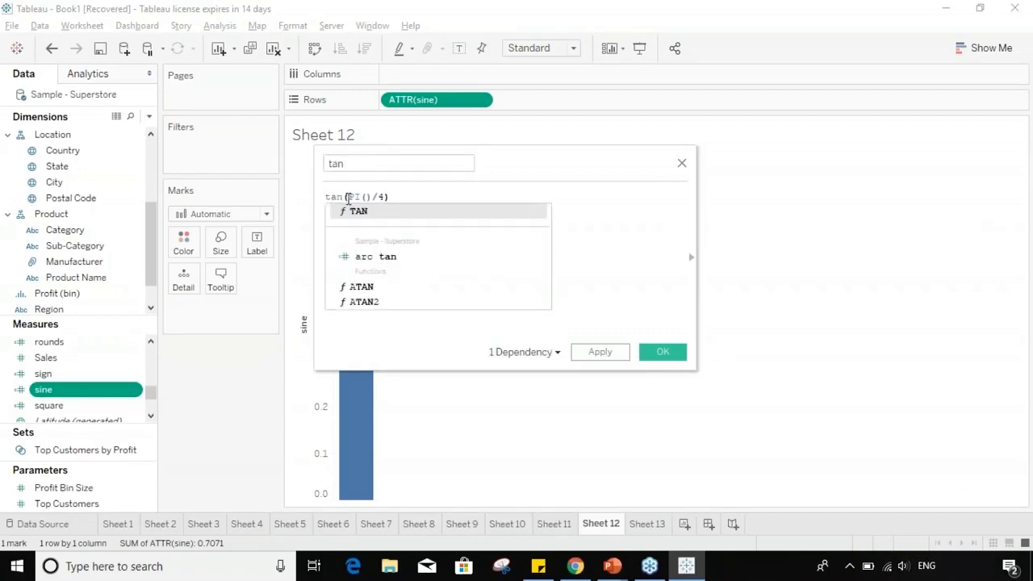
pyautogui.click(370, 211)
pyautogui.click(599, 352)
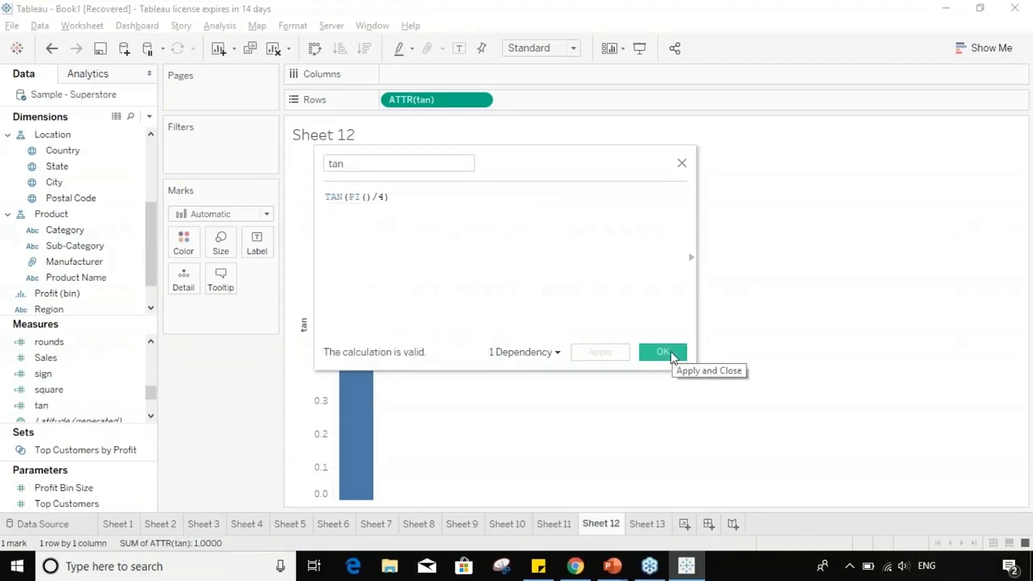
pyautogui.click(663, 353)
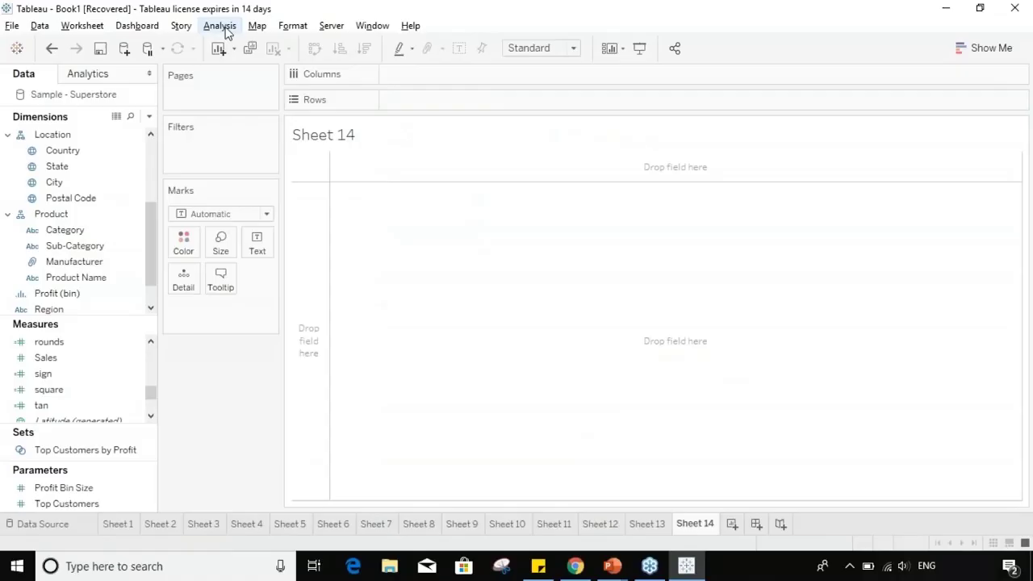
# - Start a new calculated field on Sheet 14 and name it "zn"
pyautogui.click(220, 25)
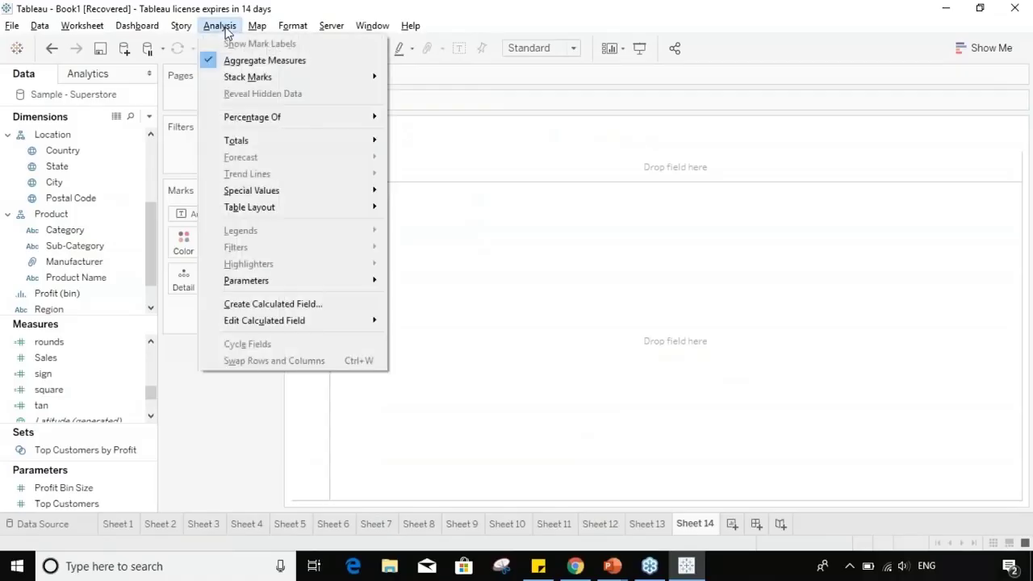
pyautogui.click(328, 302)
pyautogui.press('BackSpace')
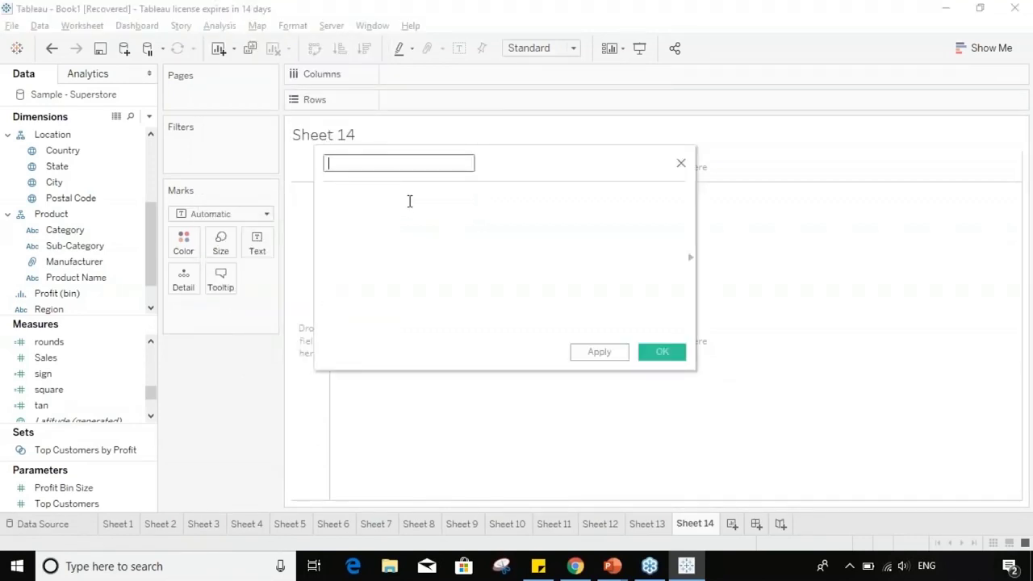
pyautogui.write('zn')
pyautogui.press('Tab')
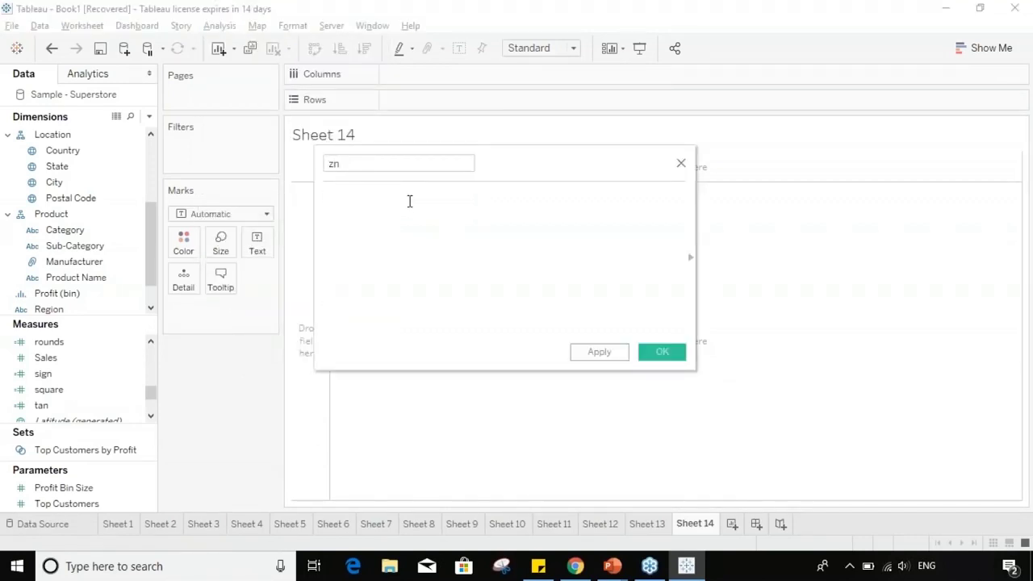
# - Enter the ZN function on the Profit field as the zn field's formula and save it
pyautogui.write('z')
pyautogui.press('Return')
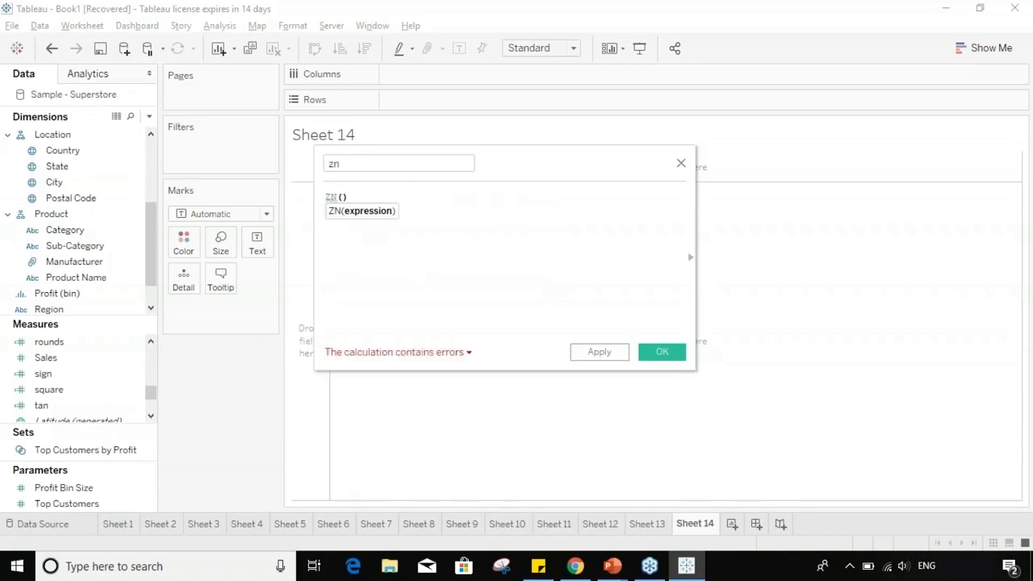
pyautogui.write('pro')
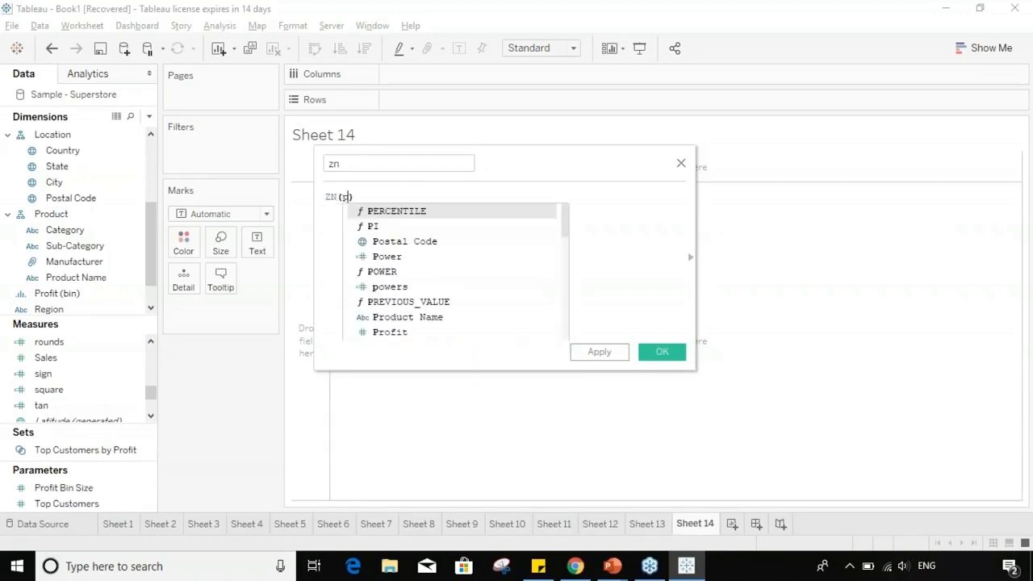
pyautogui.press('Down')
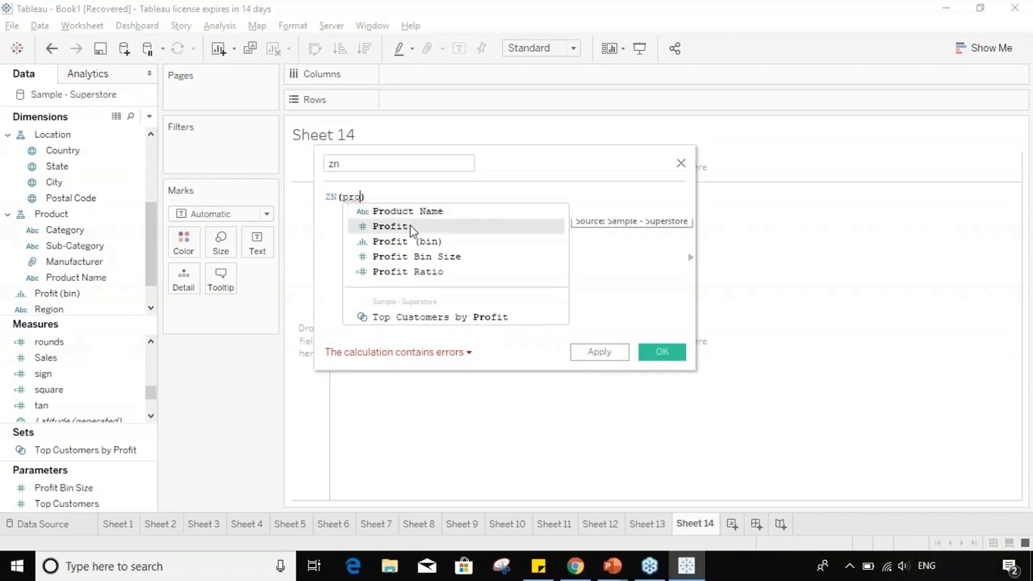
pyautogui.press('Return')
pyautogui.click(607, 352)
pyautogui.click(662, 353)
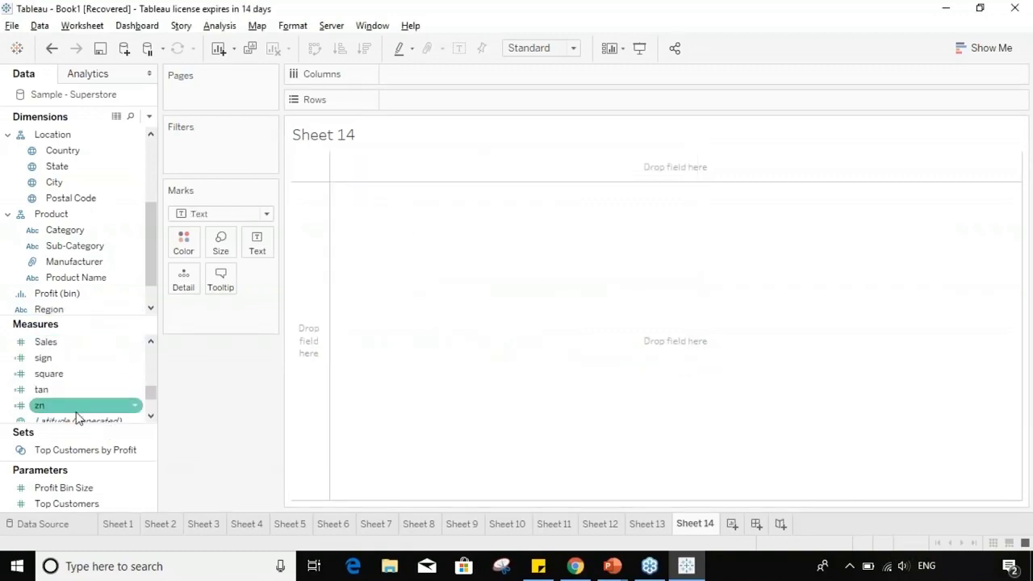
# - Add the zn measure as a detail of the marks on Sheet 14 and aggregate it as an average
pyautogui.moveTo(75, 411); pyautogui.dragTo(217, 327)
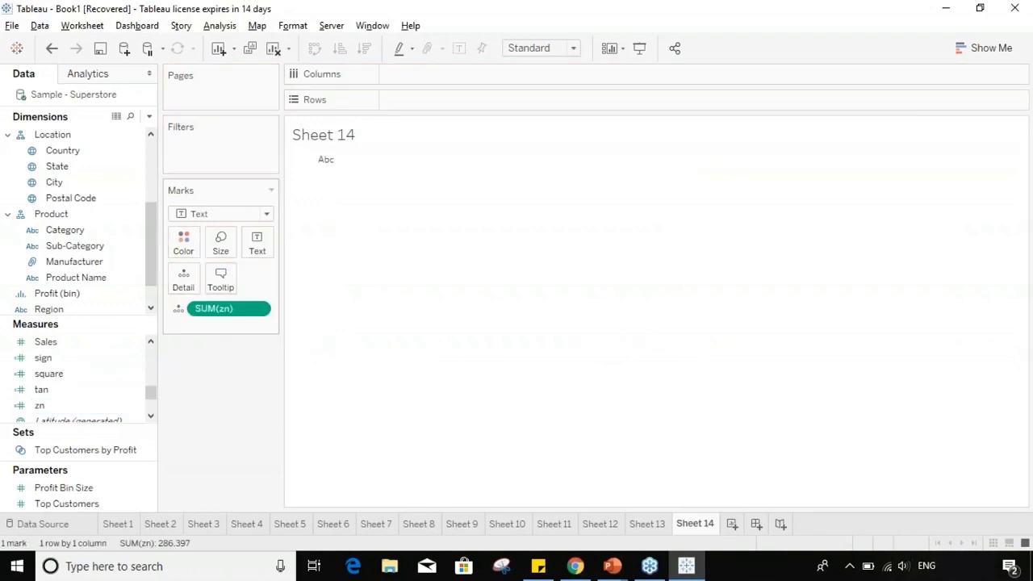
pyautogui.click(258, 308)
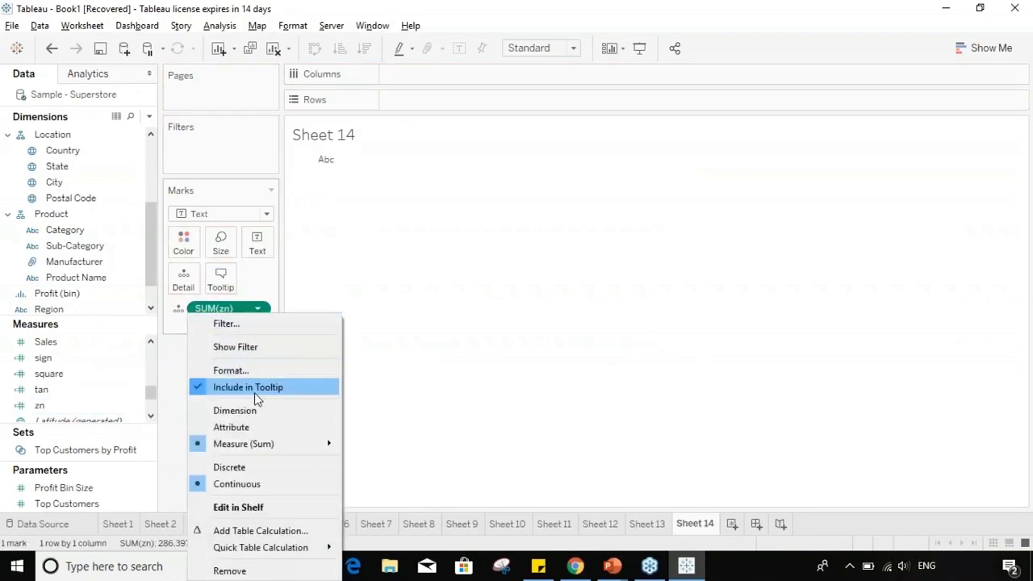
pyautogui.moveTo(257, 444)
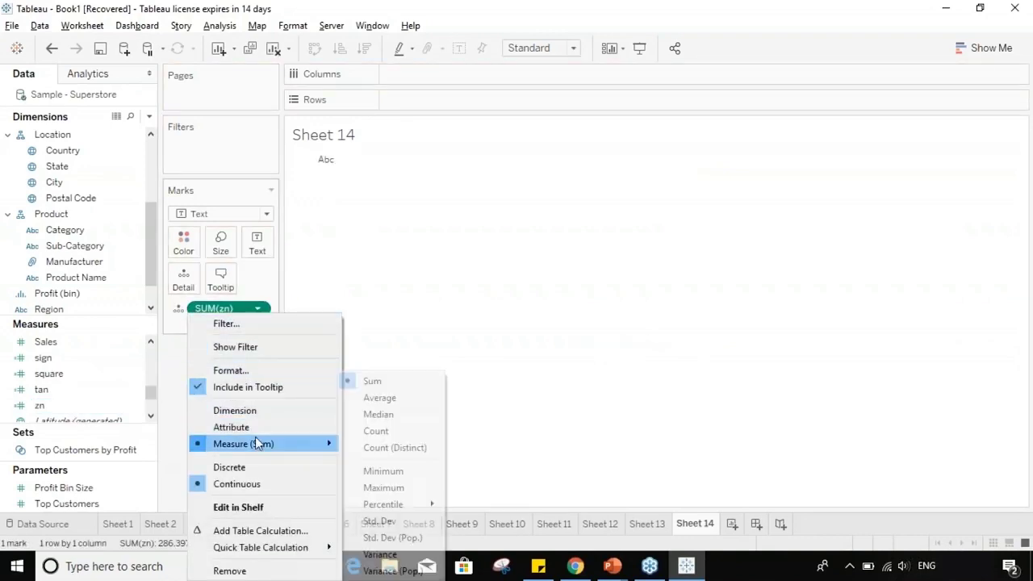
pyautogui.click(382, 404)
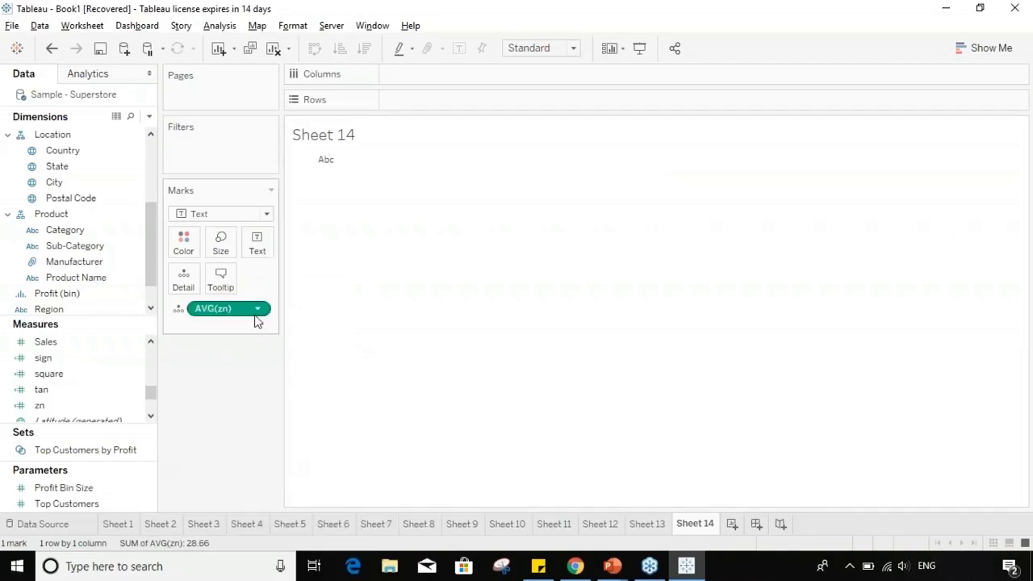
pyautogui.moveTo(329, 164)
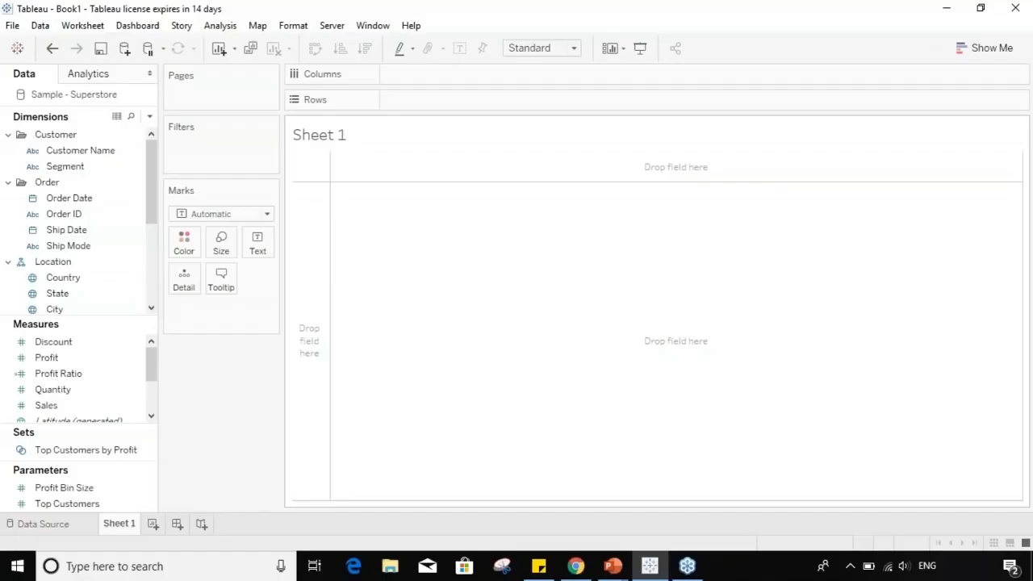
# - Start a new calculated field on Sheet 1 and name it "string func"
pyautogui.click(230, 26)
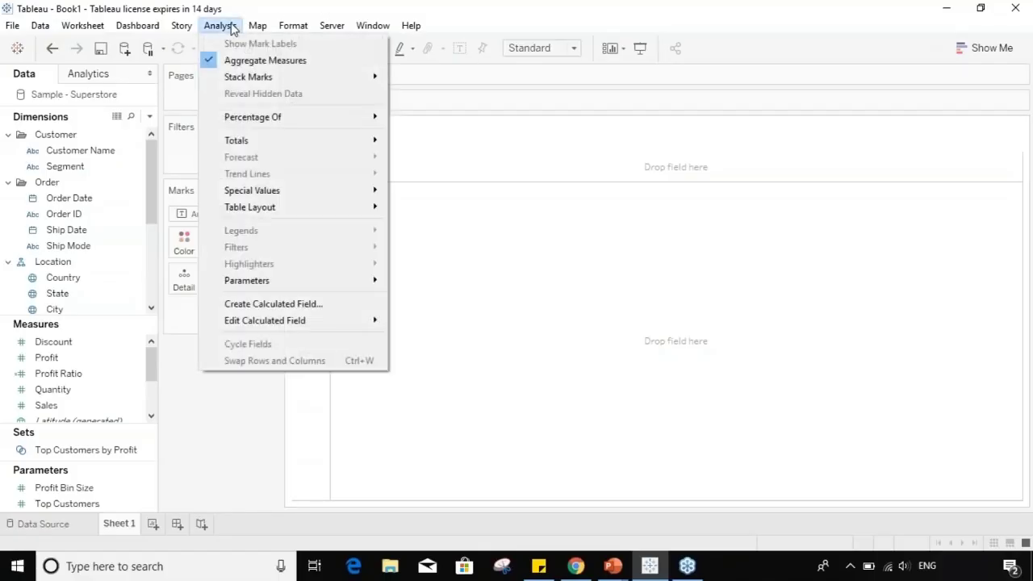
pyautogui.click(242, 304)
pyautogui.write('ASC')
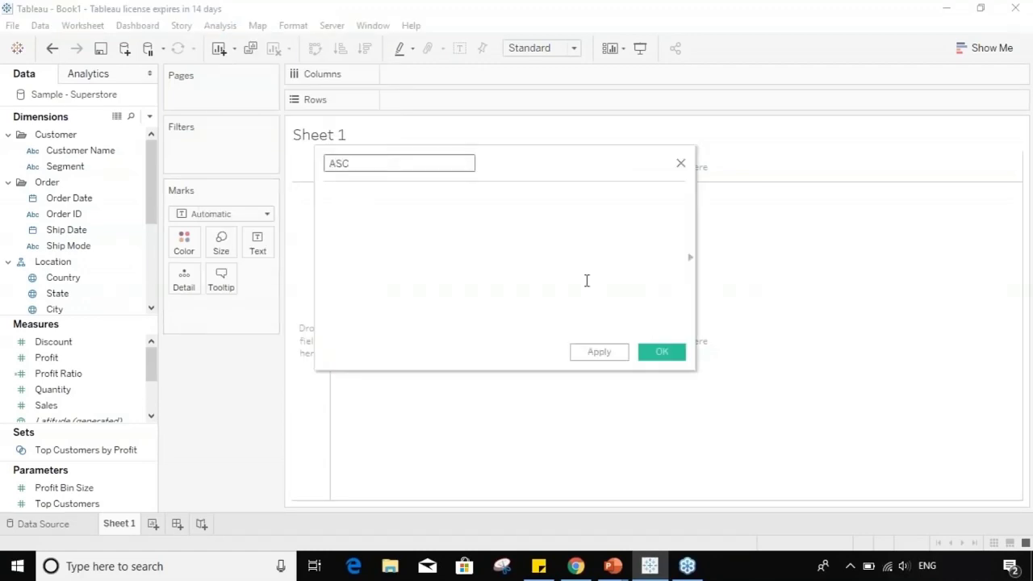
pyautogui.press('BackSpace')
pyautogui.press('BackSpace')
pyautogui.press('BackSpace')
pyautogui.write('string func')
# - Enter ASCII('A') as the string func field's formula and save it
pyautogui.click(565, 234)
pyautogui.write('AS')
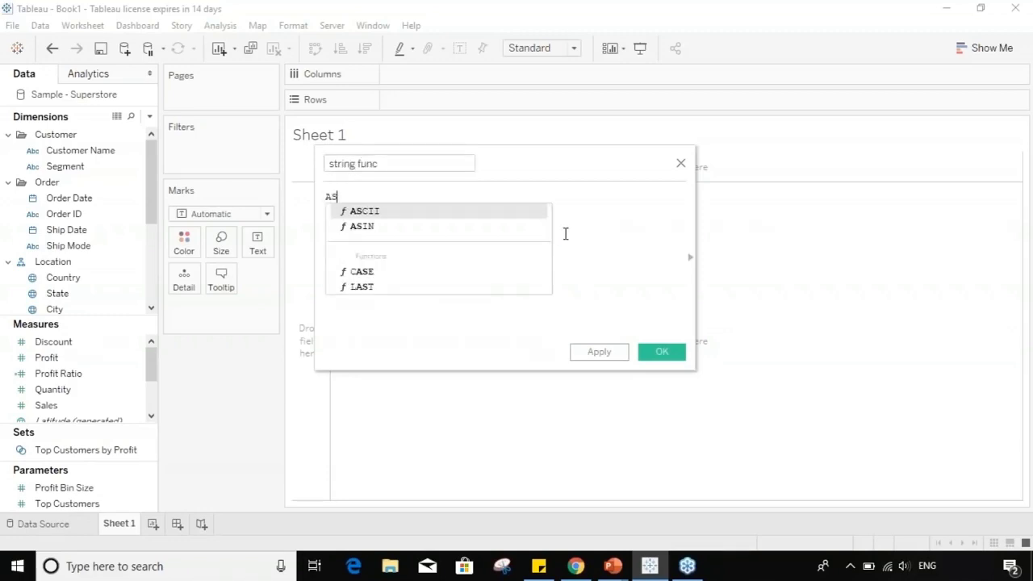
pyautogui.click(512, 211)
pyautogui.write("'")
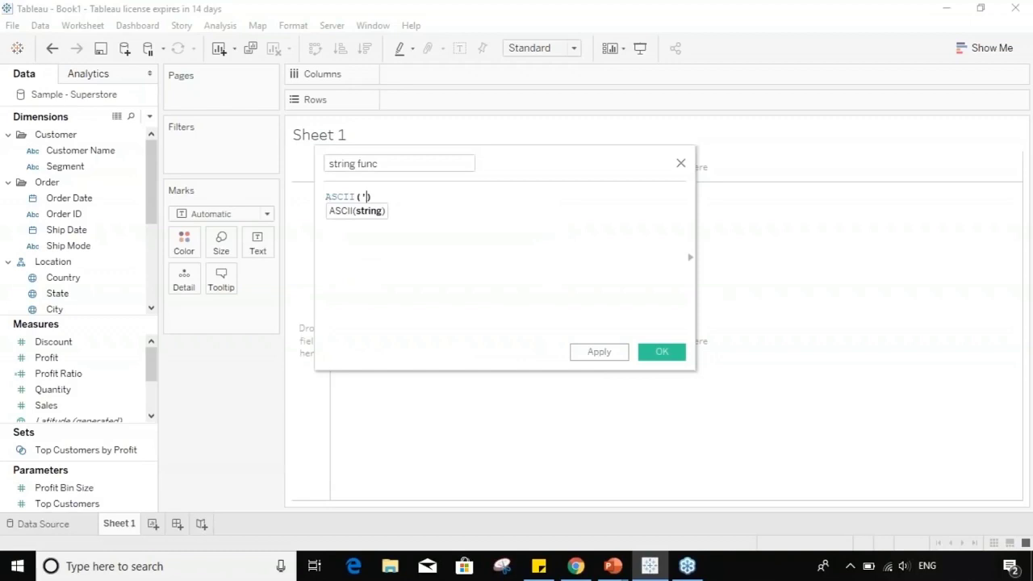
pyautogui.write("A'")
pyautogui.click(613, 355)
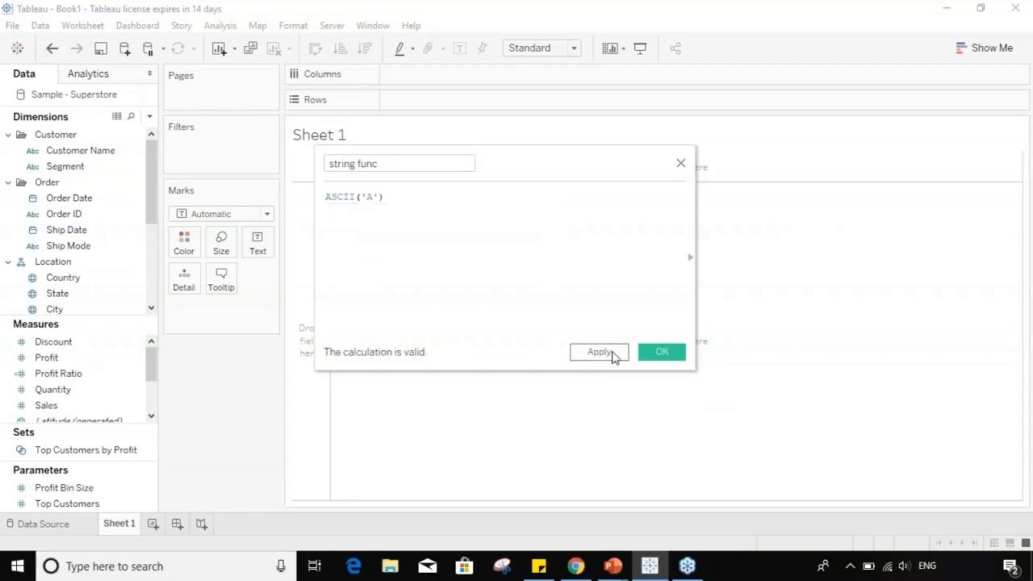
pyautogui.click(661, 353)
# - Add the string func measure to the rows of Sheet 1 and aggregate it as an attribute
pyautogui.moveTo(132, 408); pyautogui.dragTo(509, 95)
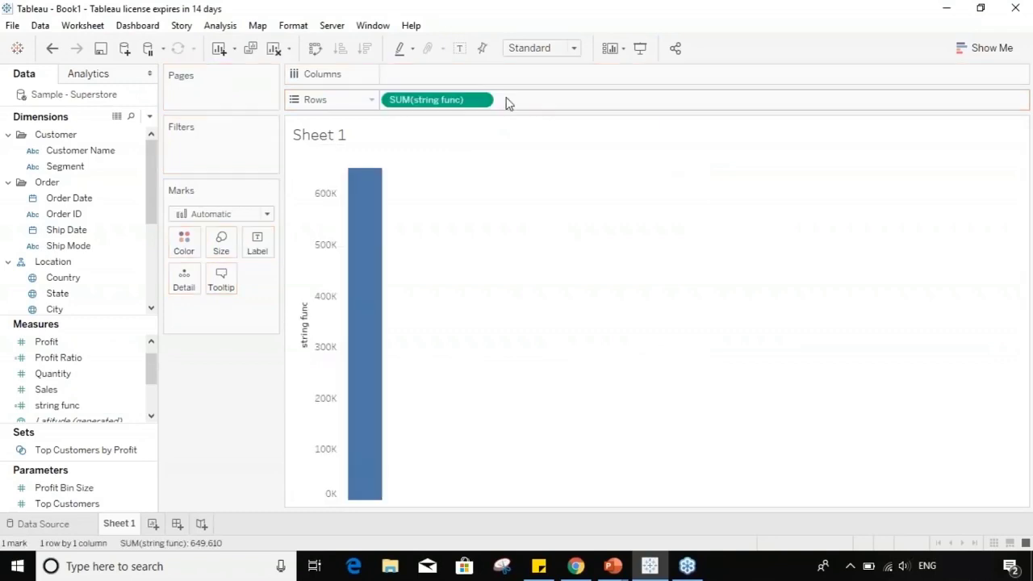
pyautogui.click(486, 100)
pyautogui.click(452, 237)
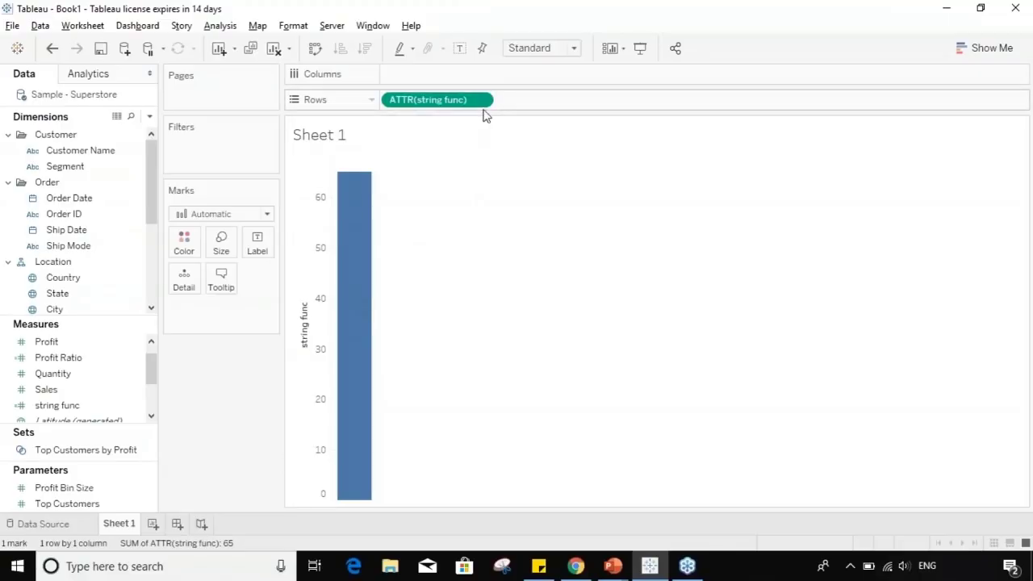
# - Replace the string func field's formula with CHAR(65) and save it
pyautogui.click(126, 406)
pyautogui.rightClick(134, 405)
pyautogui.click(169, 135)
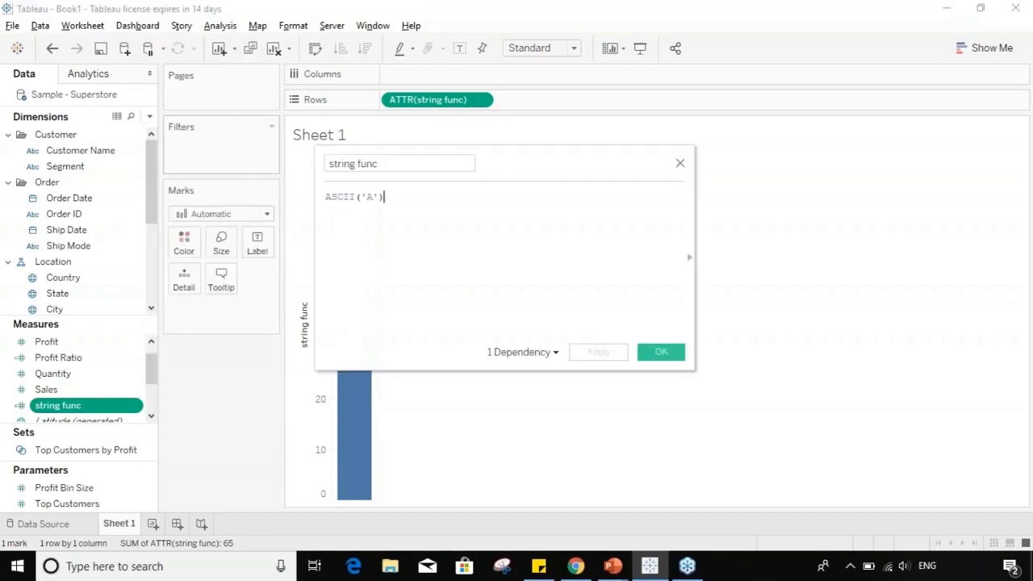
pyautogui.hotkey('ctrl', 'a')
pyautogui.write('char')
pyautogui.click(396, 213)
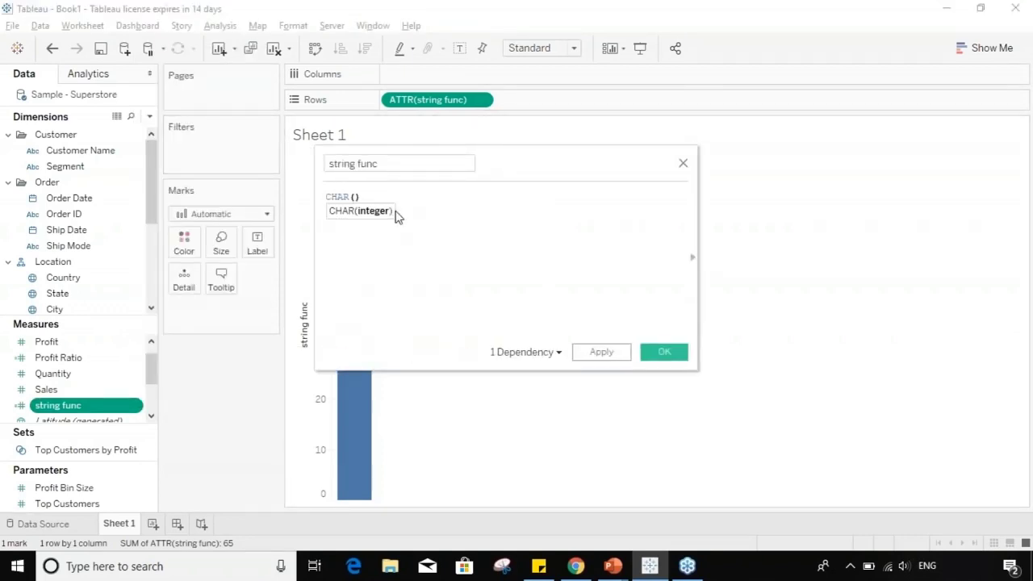
pyautogui.write('65)')
pyautogui.click(599, 353)
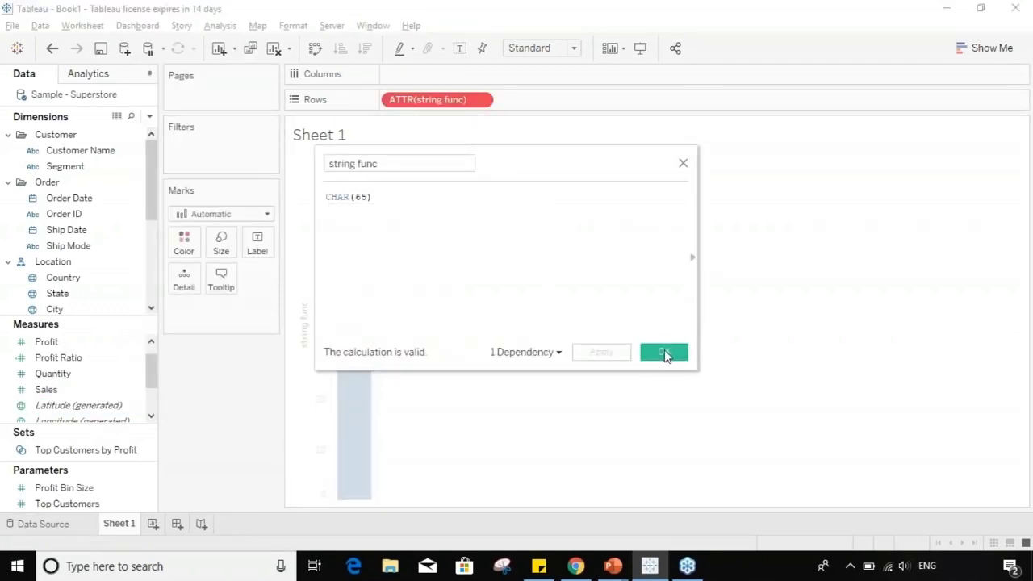
pyautogui.click(664, 353)
# - Remove the string func field from the rows of Sheet 1
pyautogui.click(481, 100)
pyautogui.click(426, 302)
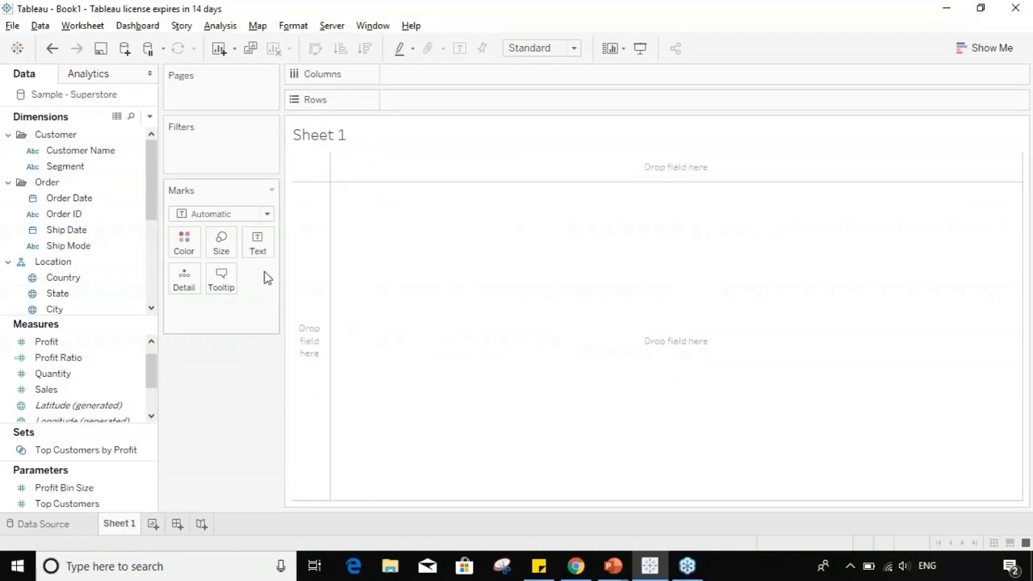
pyautogui.moveTo(150, 367)
pyautogui.mouseDown()
pyautogui.moveTo(152, 414)
pyautogui.moveTo(150, 343)
pyautogui.moveTo(150, 420)
pyautogui.moveTo(154, 362)
pyautogui.mouseUp()
# - Create a calculated field named "strings" with the formula CHAR(65) and save it
pyautogui.click(222, 27)
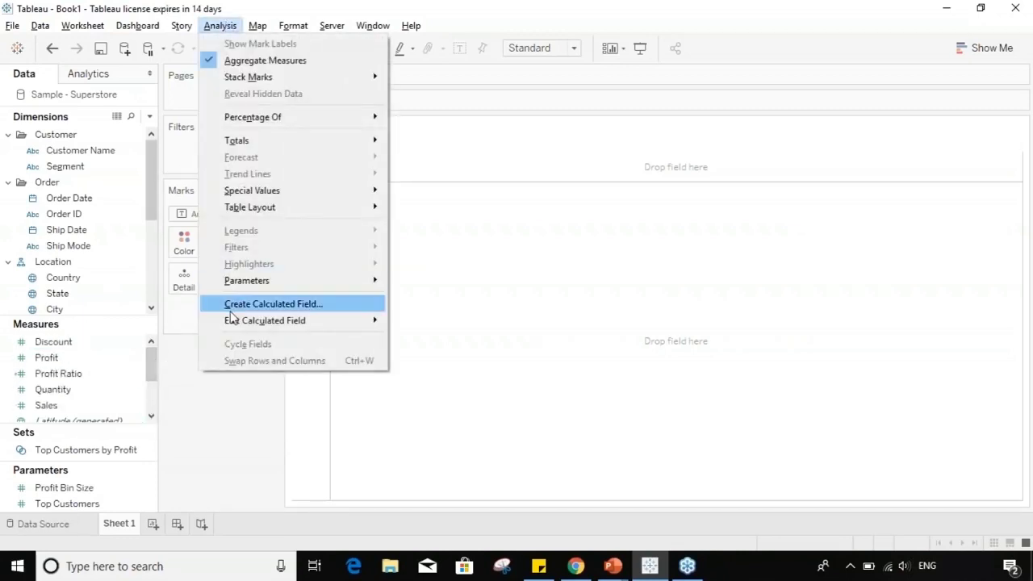
pyautogui.click(230, 304)
pyautogui.write('strings')
pyautogui.click(406, 245)
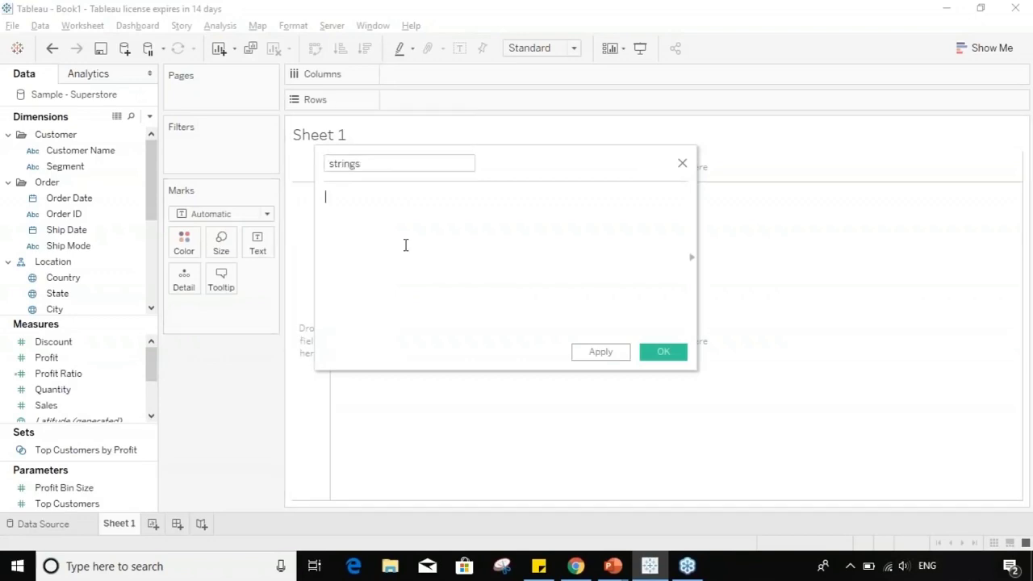
pyautogui.write('char')
pyautogui.click(414, 215)
pyautogui.write('65)')
pyautogui.click(593, 352)
pyautogui.click(656, 353)
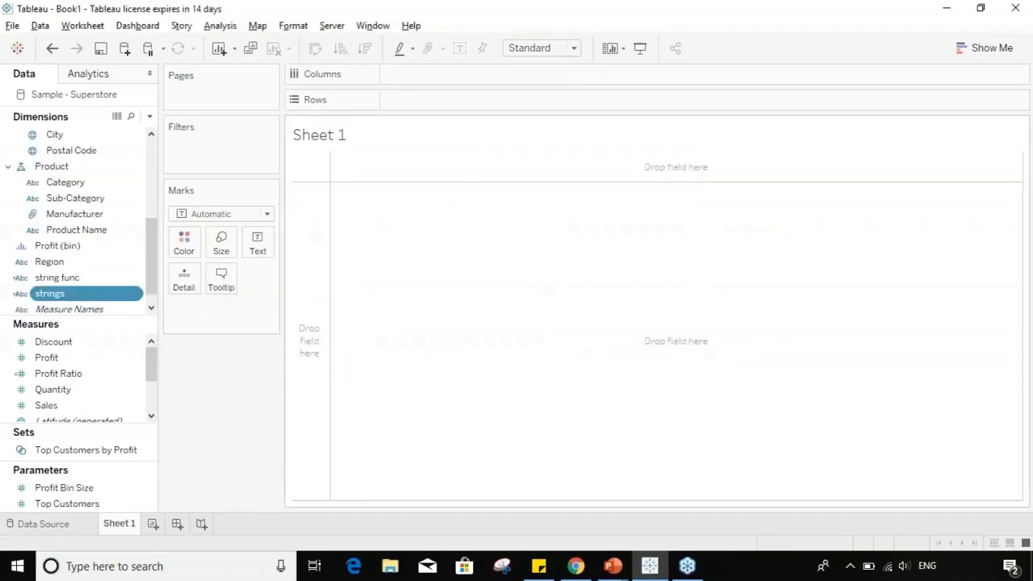
# - Show the string func dimension as text on Sheet 1 and delete the strings calculated field
pyautogui.moveTo(121, 277); pyautogui.dragTo(262, 244)
pyautogui.moveTo(319, 161)
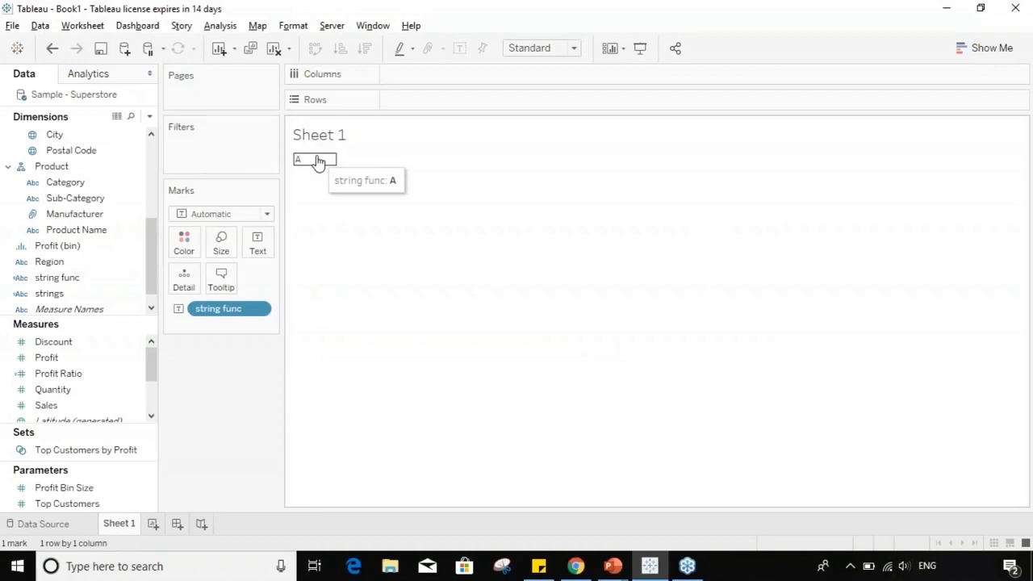
pyautogui.rightClick(133, 299)
pyautogui.click(230, 160)
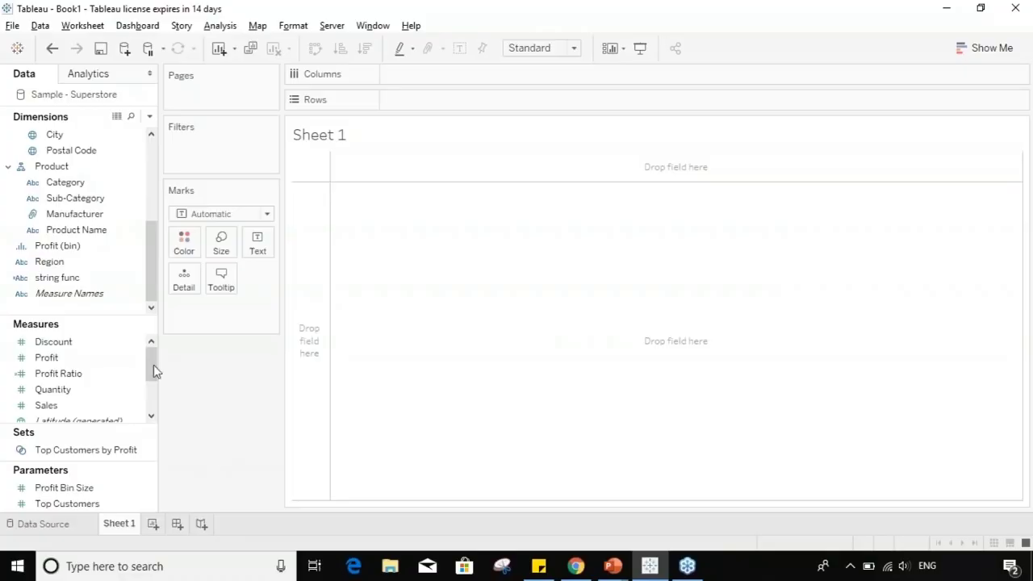
# - Replace the string func field's formula with CONTAINS("Edureka", "rek")
pyautogui.click(110, 282)
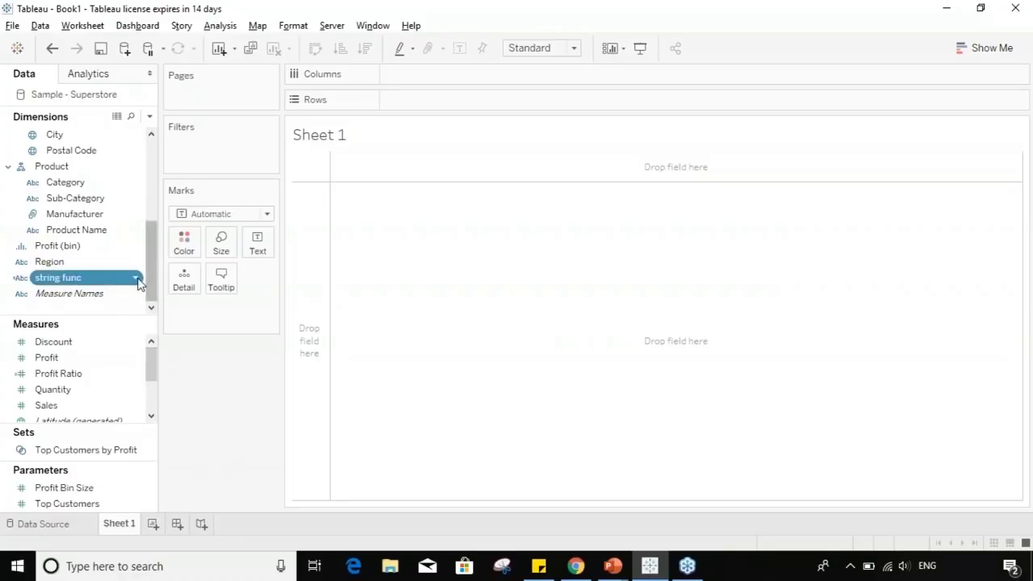
pyautogui.rightClick(138, 279)
pyautogui.click(212, 76)
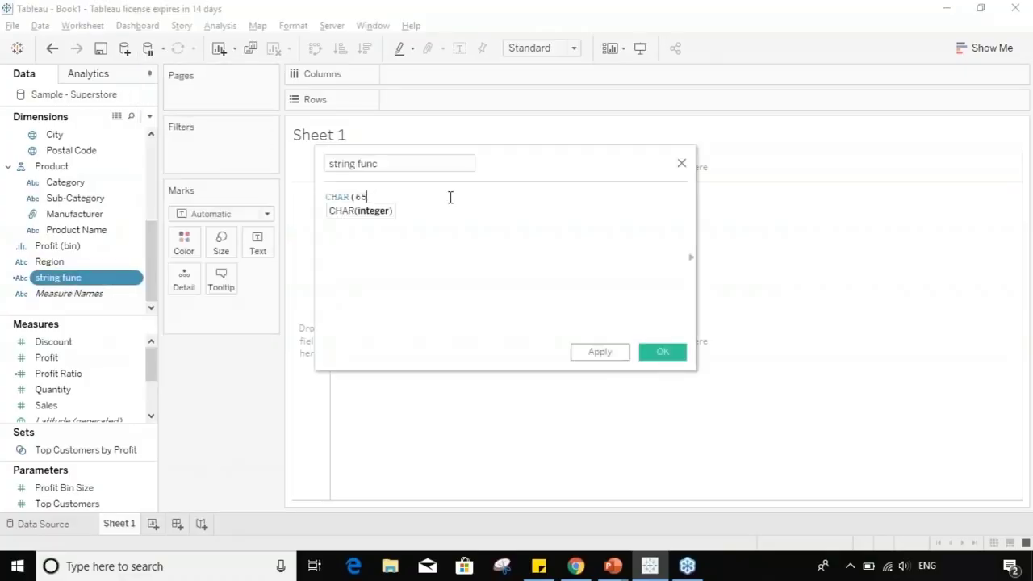
pyautogui.write('cont')
pyautogui.click(453, 212)
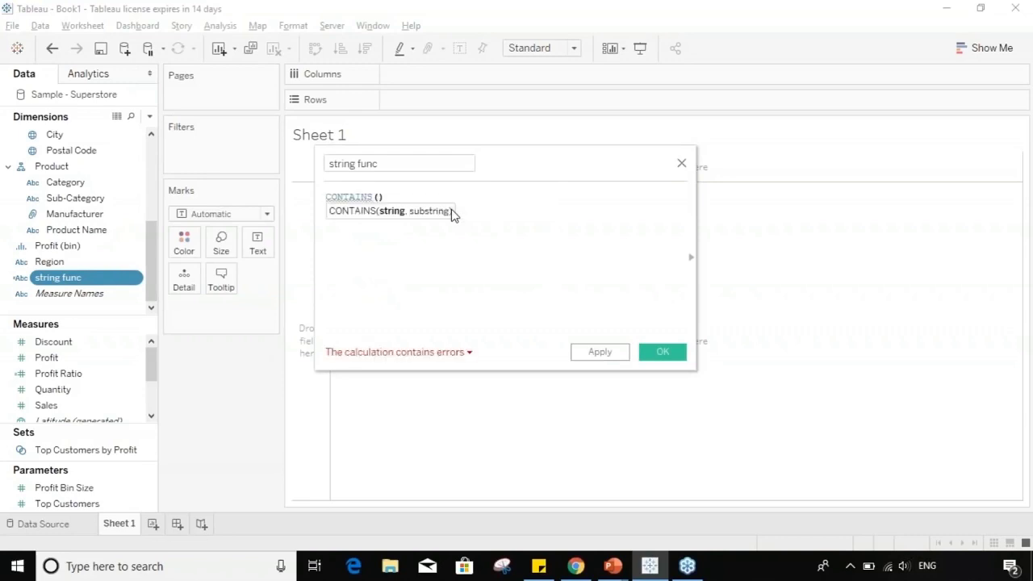
pyautogui.write('"')
pyautogui.write('Edureka')
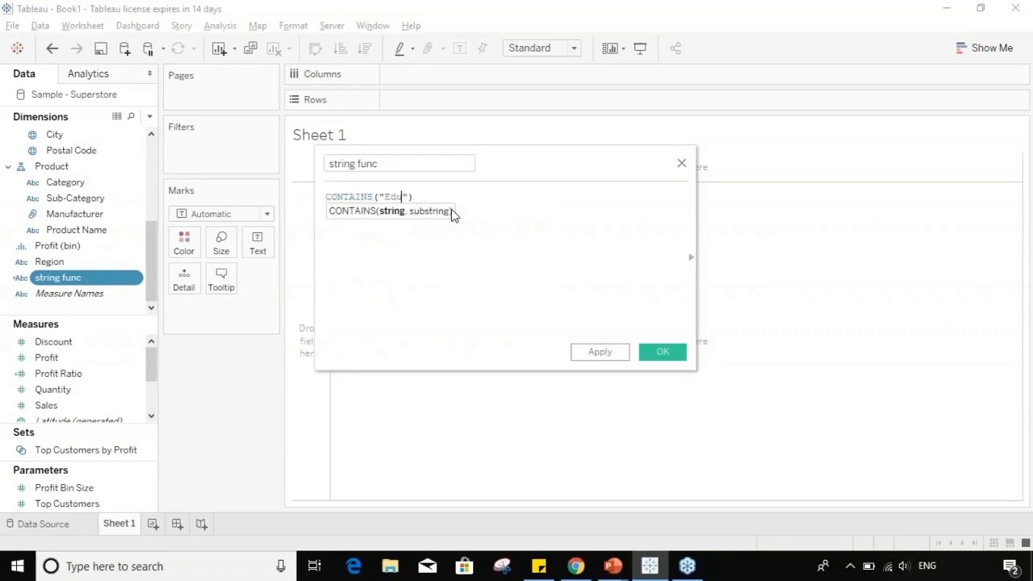
pyautogui.press('Right')
pyautogui.write(',')
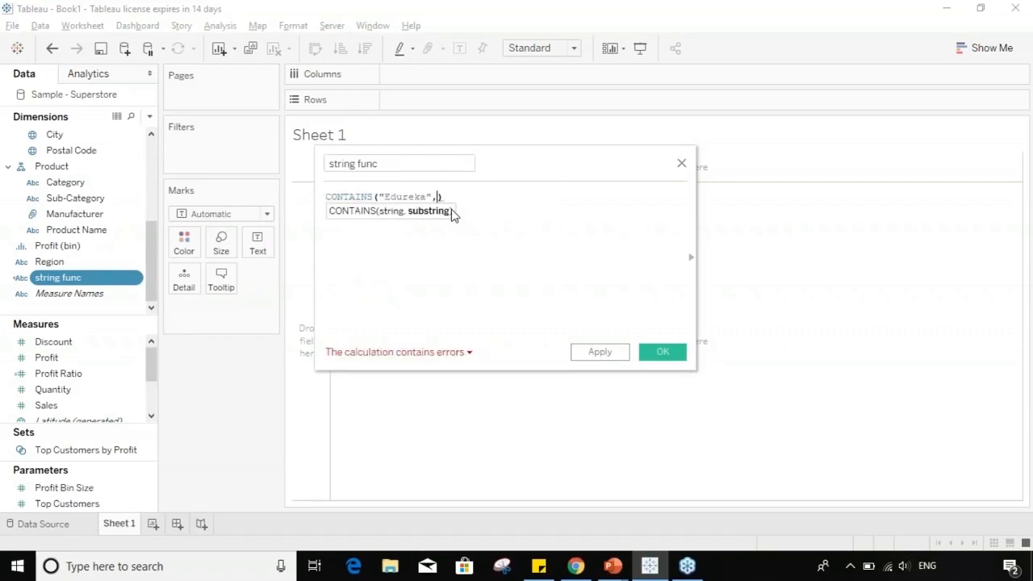
pyautogui.write(' "rek')
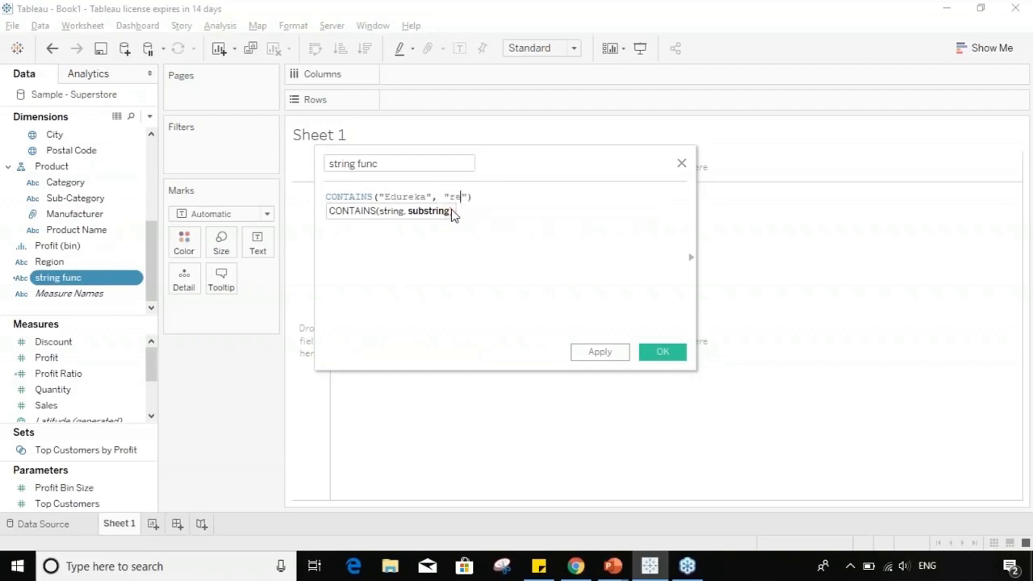
# - Save the CONTAINS calculation and show the string func field as text on Sheet 1
pyautogui.click(583, 352)
pyautogui.click(655, 352)
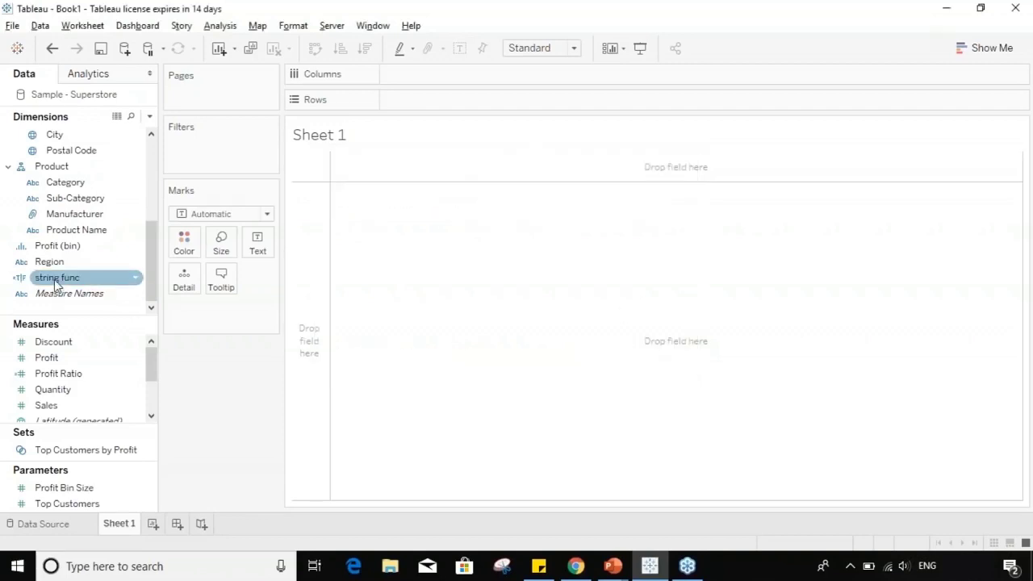
pyautogui.moveTo(56, 277); pyautogui.dragTo(258, 244)
pyautogui.moveTo(322, 170)
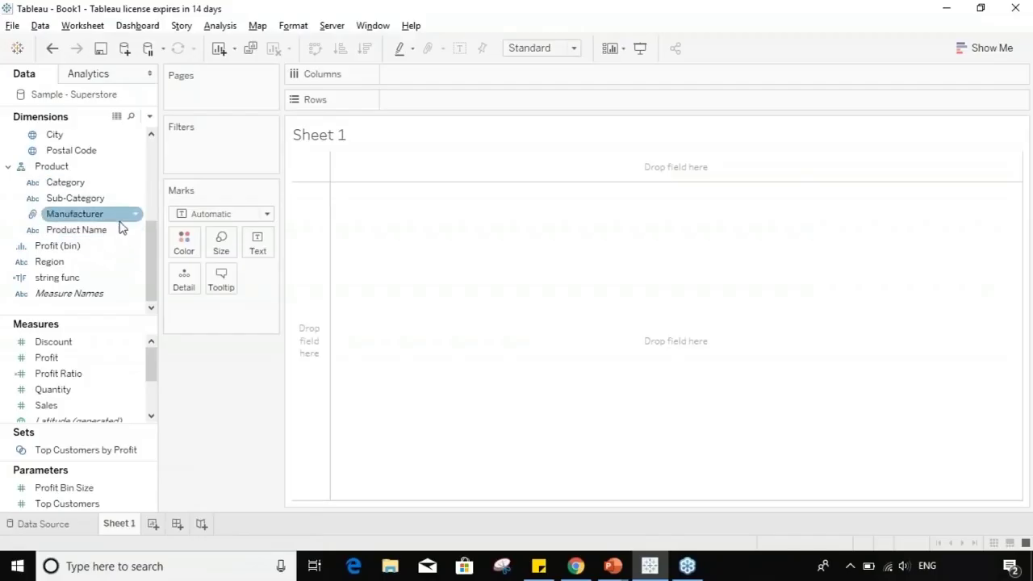
# - Replace the string func field's formula with ENDSWITH("Edureka", "eka")
pyautogui.click(136, 278)
pyautogui.rightClick(136, 278)
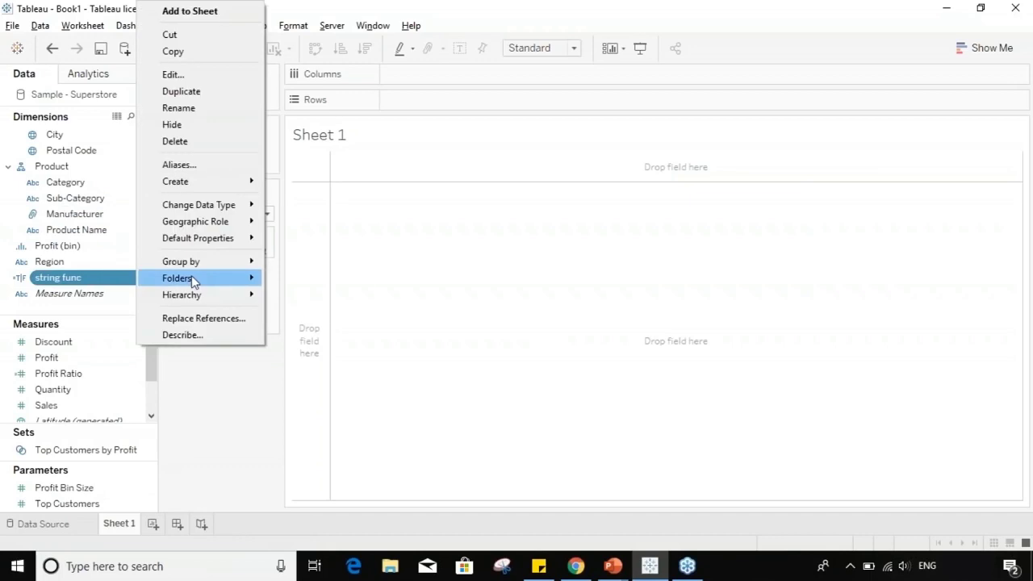
pyautogui.click(173, 74)
pyautogui.write('endsw')
pyautogui.press('Return')
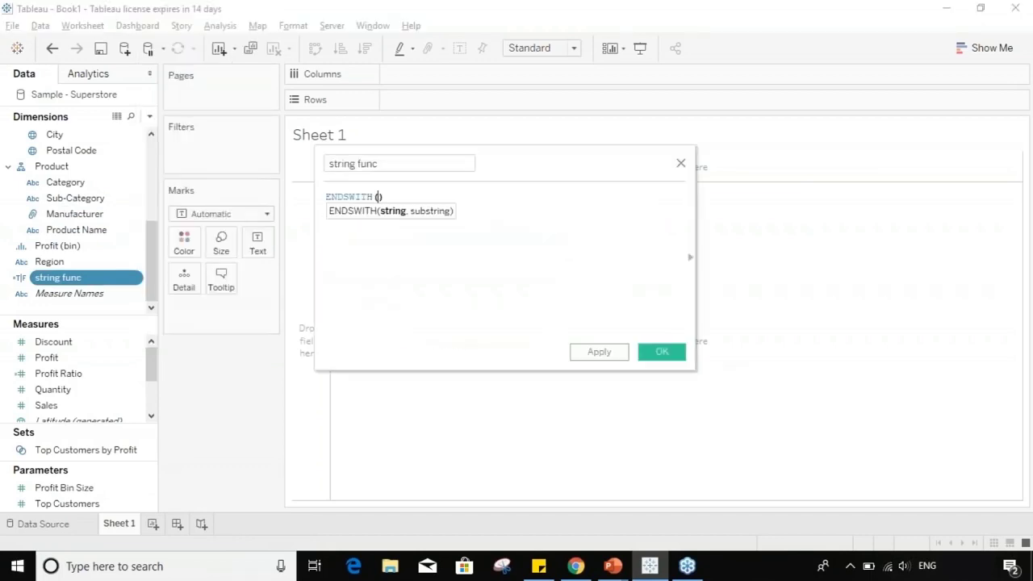
pyautogui.write('"Edureka", "eka"')
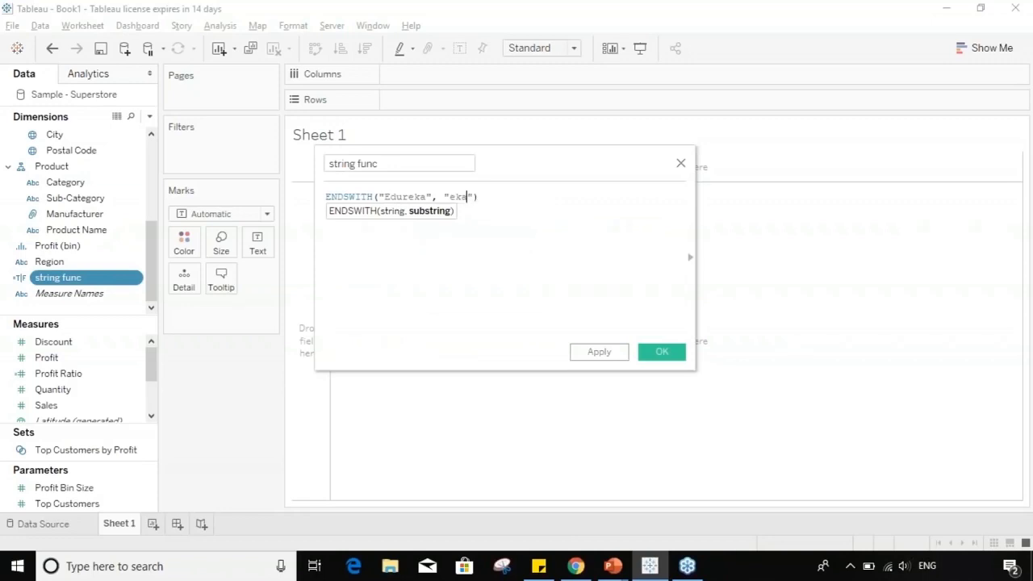
# - Save the ENDSWITH calculation and show the string func field as text on Sheet 1
pyautogui.click(662, 352)
pyautogui.moveTo(58, 278); pyautogui.dragTo(256, 246)
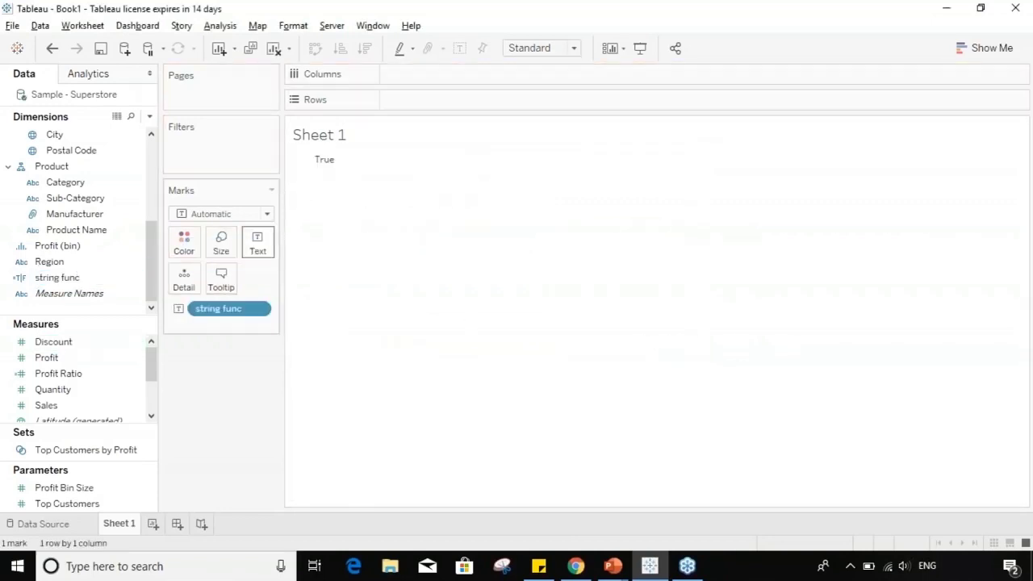
pyautogui.click(331, 166)
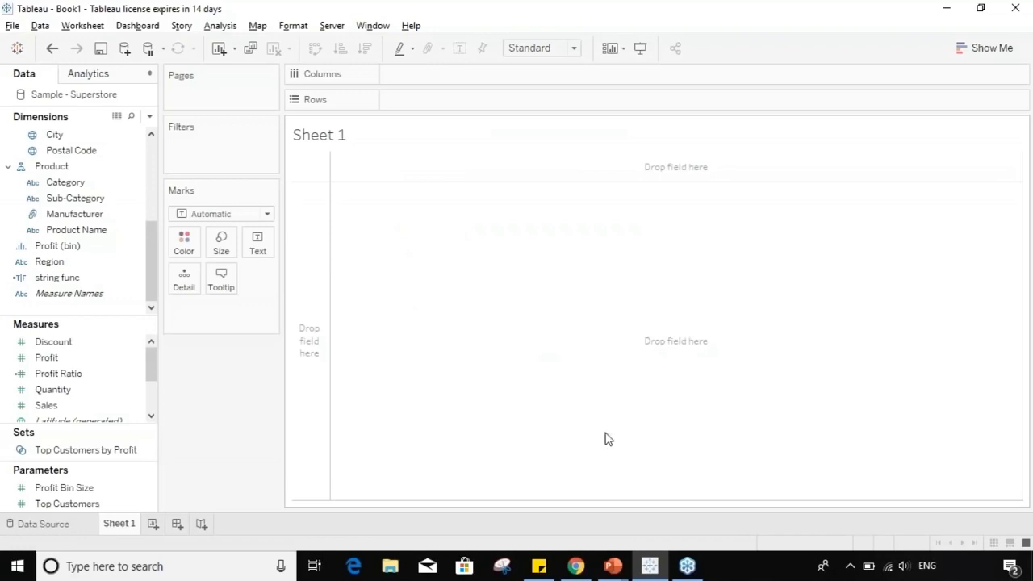
# - Replace the function in the string func field's formula so it reads FIND("Edureka", "eka"), and save it
pyautogui.click(93, 276)
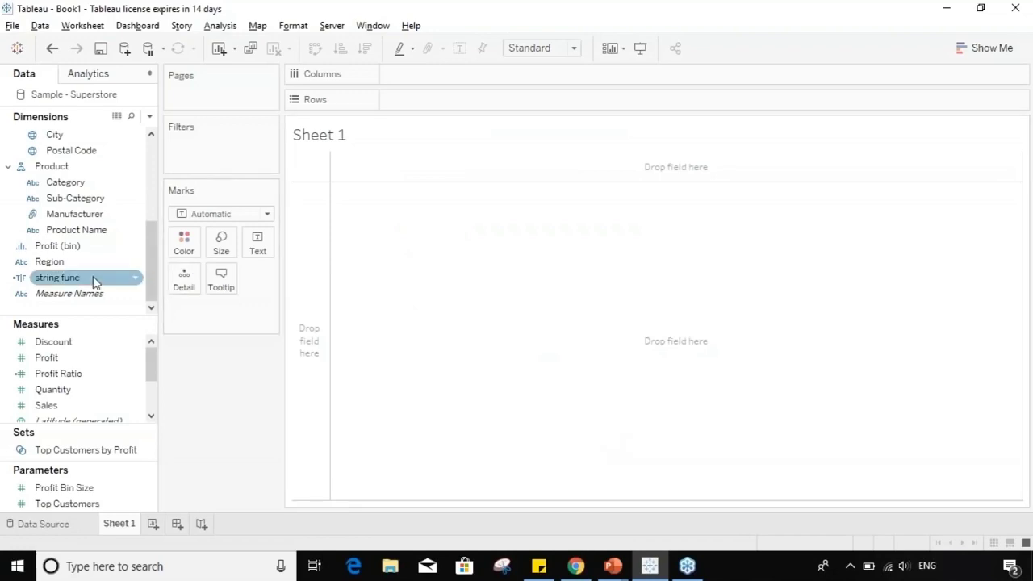
pyautogui.click(136, 279)
pyautogui.click(206, 73)
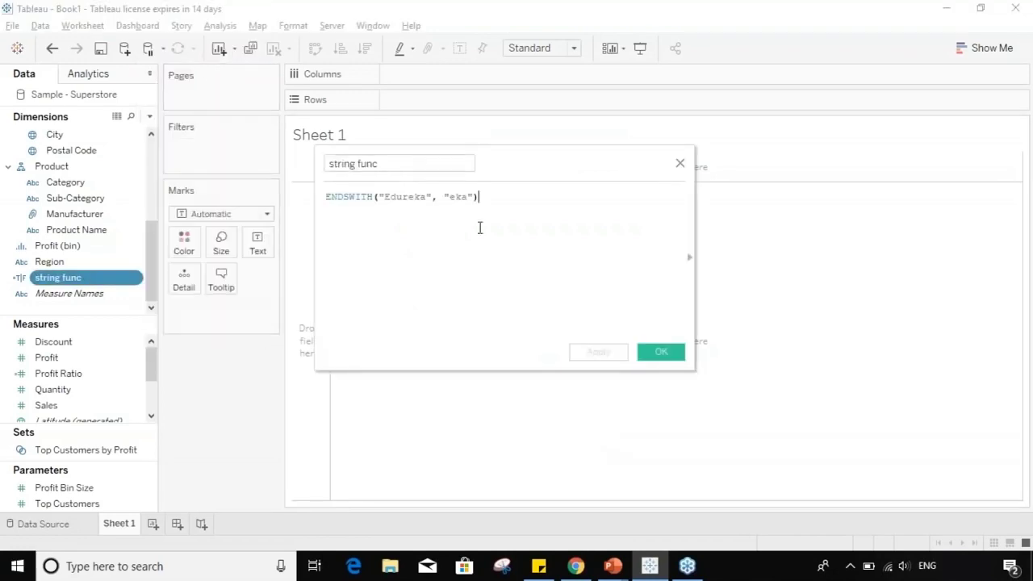
pyautogui.press('Left')
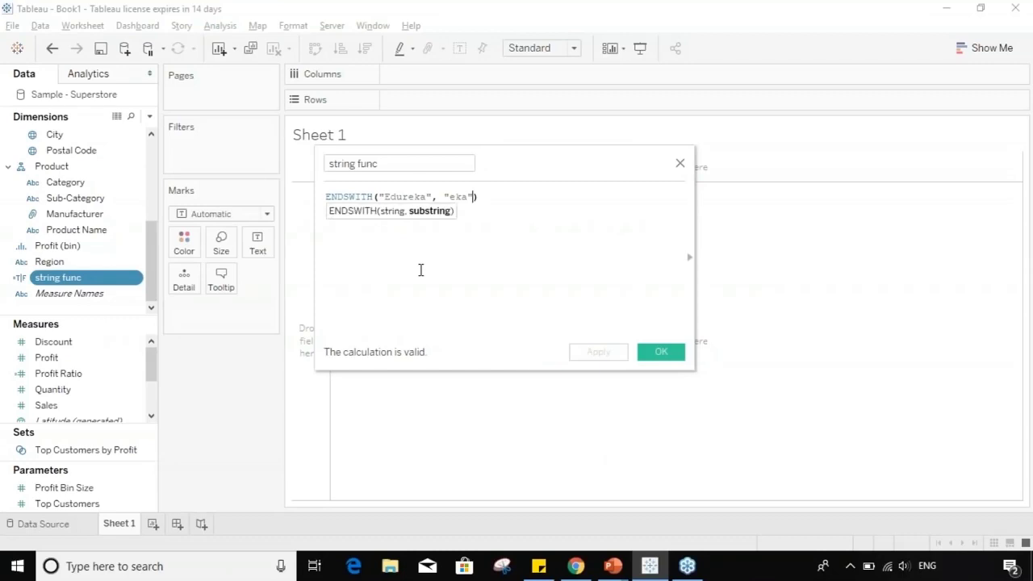
pyautogui.press('Left')
pyautogui.press('Left')
pyautogui.press('Left')
pyautogui.press('Left')
pyautogui.press('Left')
pyautogui.press('Left')
pyautogui.press('Left')
pyautogui.press('Left')
pyautogui.press('Left')
pyautogui.press('Left')
pyautogui.press('Left')
pyautogui.press('Left')
pyautogui.press('Left')
pyautogui.press('Left')
pyautogui.press('Left')
pyautogui.press('Left')
pyautogui.press('Left')
pyautogui.press('BackSpace')
pyautogui.press('BackSpace')
pyautogui.press('BackSpace')
pyautogui.press('BackSpace')
pyautogui.press('BackSpace')
pyautogui.press('BackSpace')
pyautogui.press('BackSpace')
pyautogui.press('BackSpace')
pyautogui.write('f')
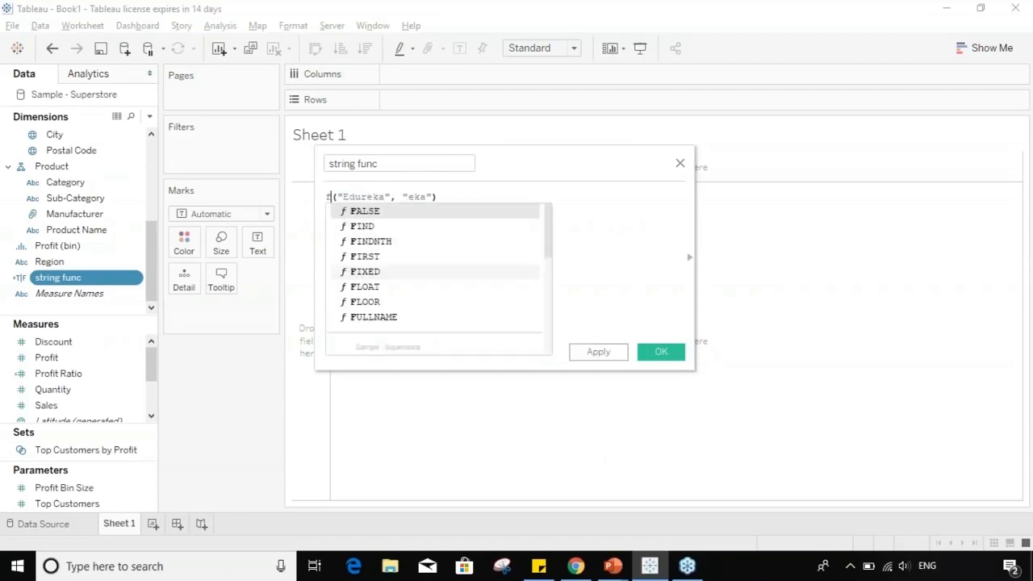
pyautogui.write('ind')
pyautogui.click(411, 211)
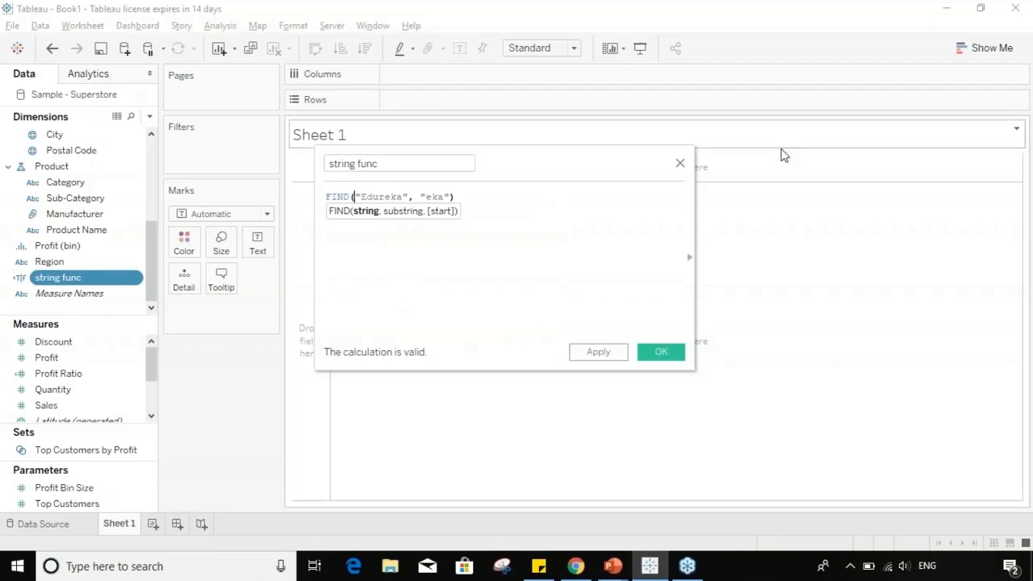
pyautogui.click(598, 352)
pyautogui.click(660, 352)
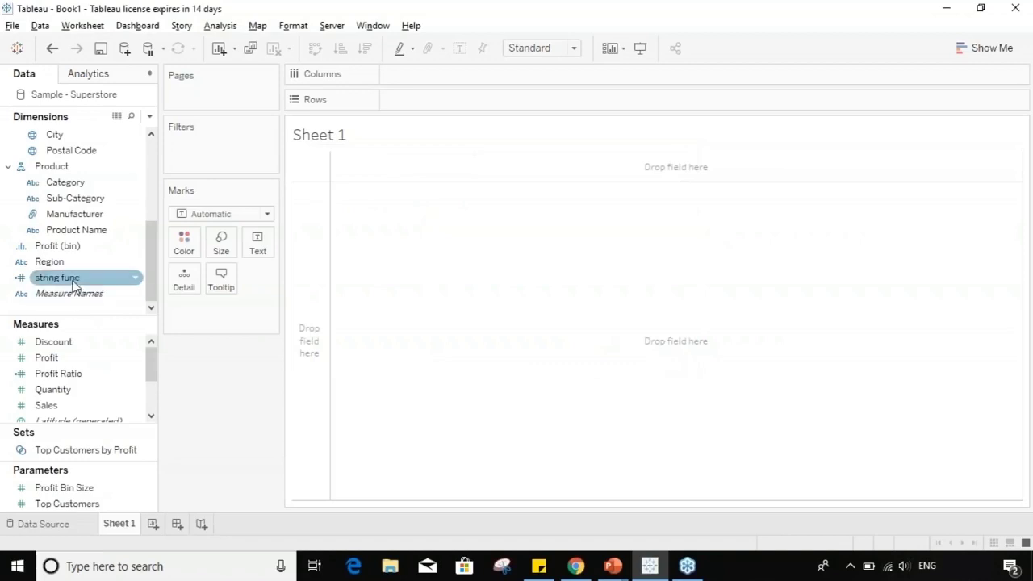
# - Show the string func field as text on Sheet 1 and extend its formula to FIND("Edureka", "eka",7)
pyautogui.moveTo(73, 279); pyautogui.dragTo(257, 247)
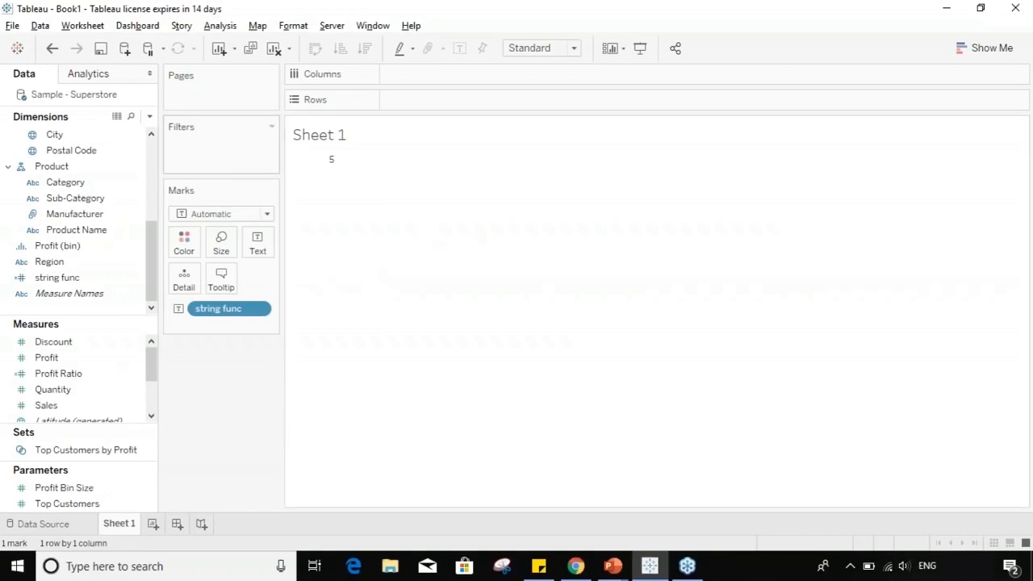
pyautogui.click(113, 286)
pyautogui.rightClick(134, 282)
pyautogui.click(194, 93)
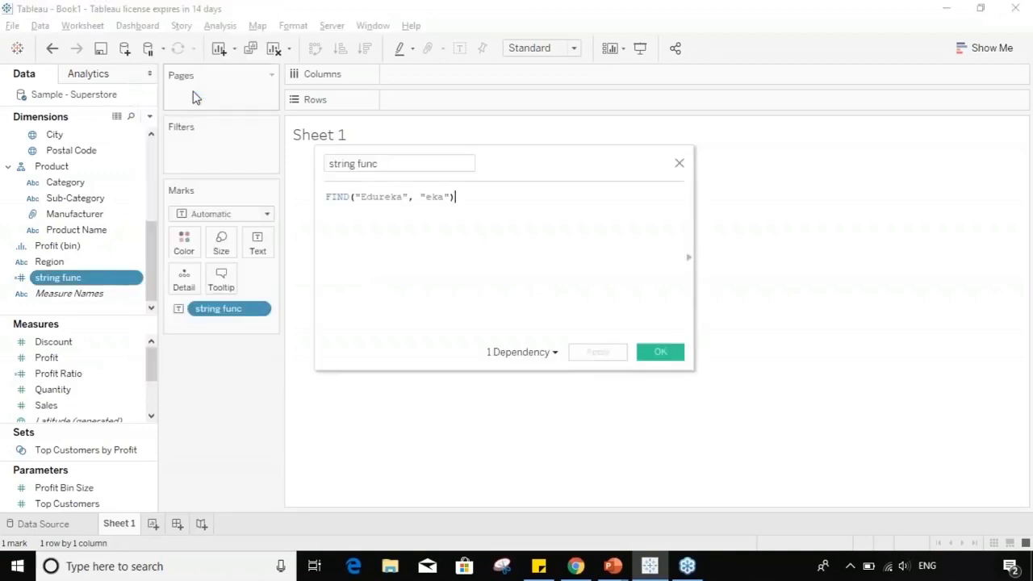
pyautogui.press('Left')
pyautogui.write(',')
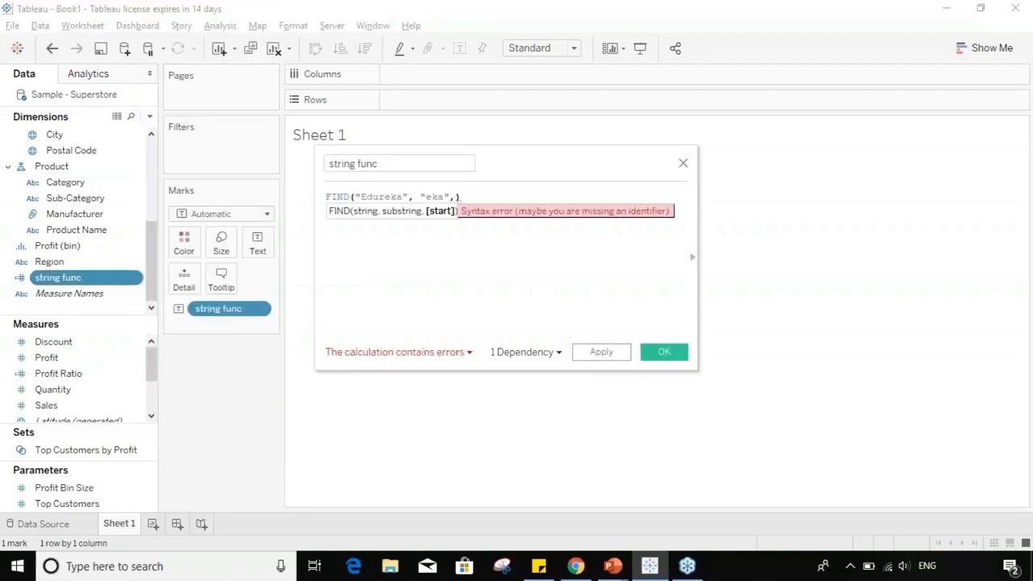
pyautogui.write('7')
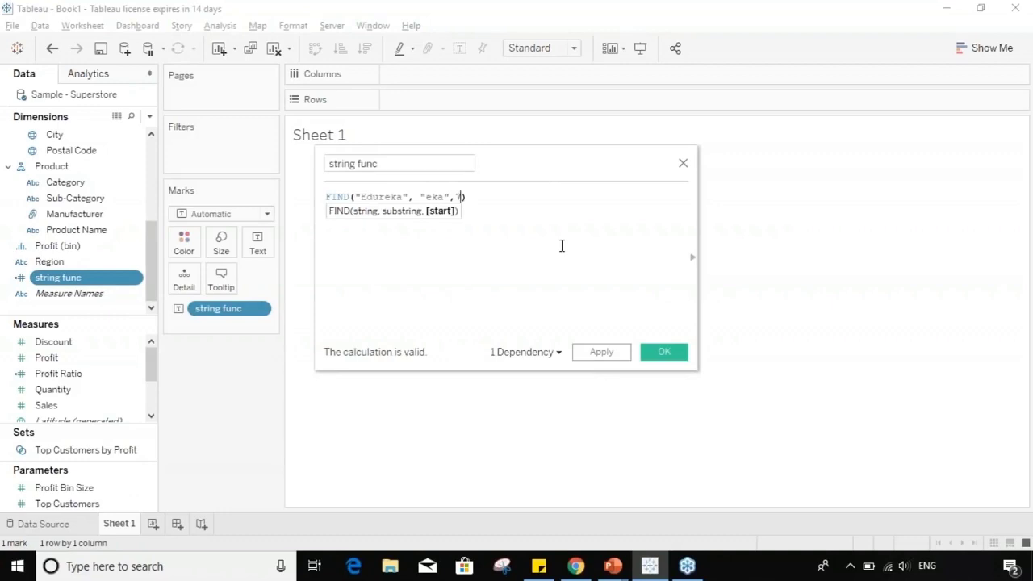
pyautogui.click(663, 352)
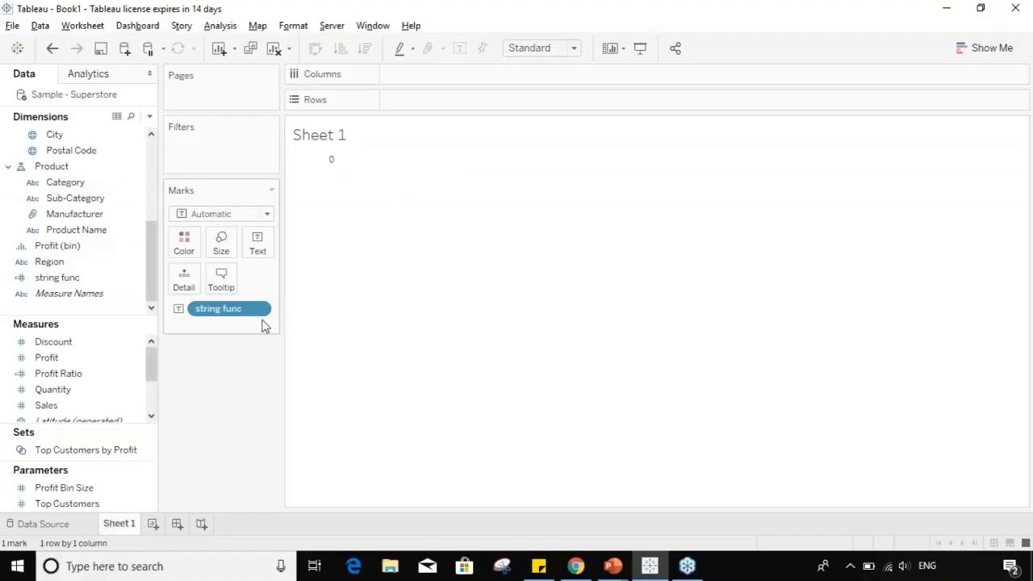
# - Replace the string func field's formula with FINDNTH("Learning", "n", 2) and save it
pyautogui.click(139, 280)
pyautogui.click(136, 278)
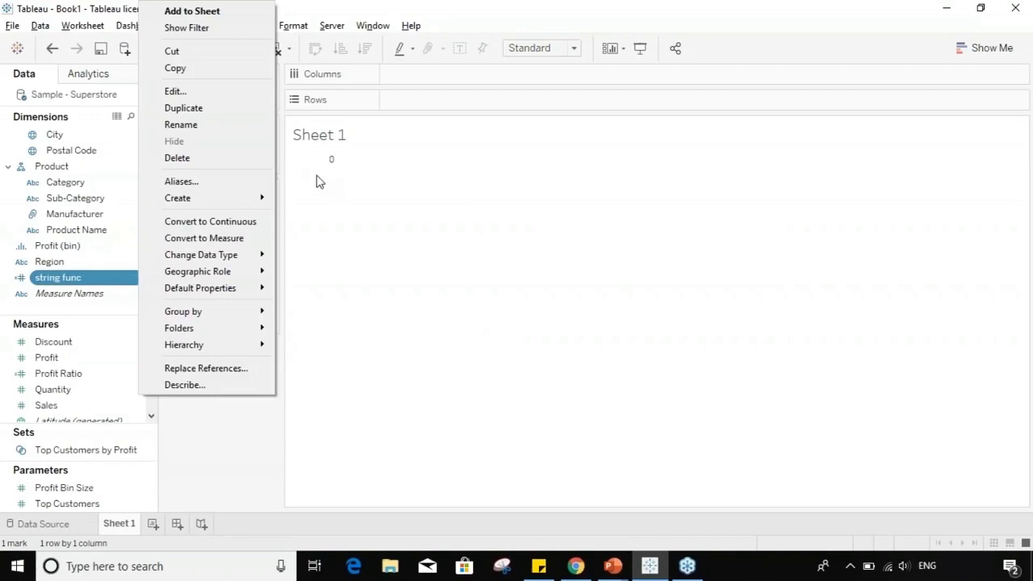
pyautogui.click(273, 91)
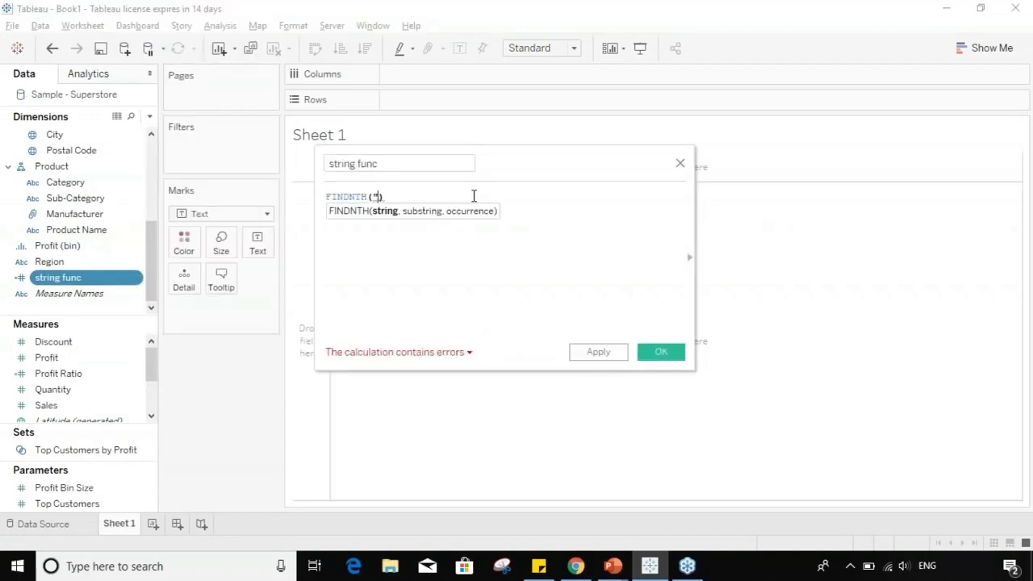
pyautogui.write('Learnin')
pyautogui.write('g", "')
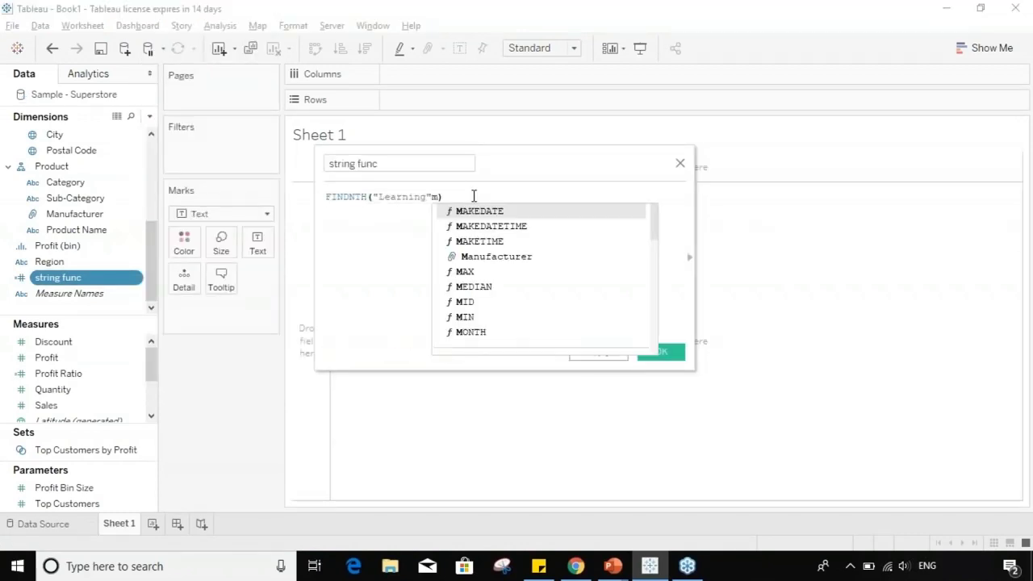
pyautogui.write('n", 2')
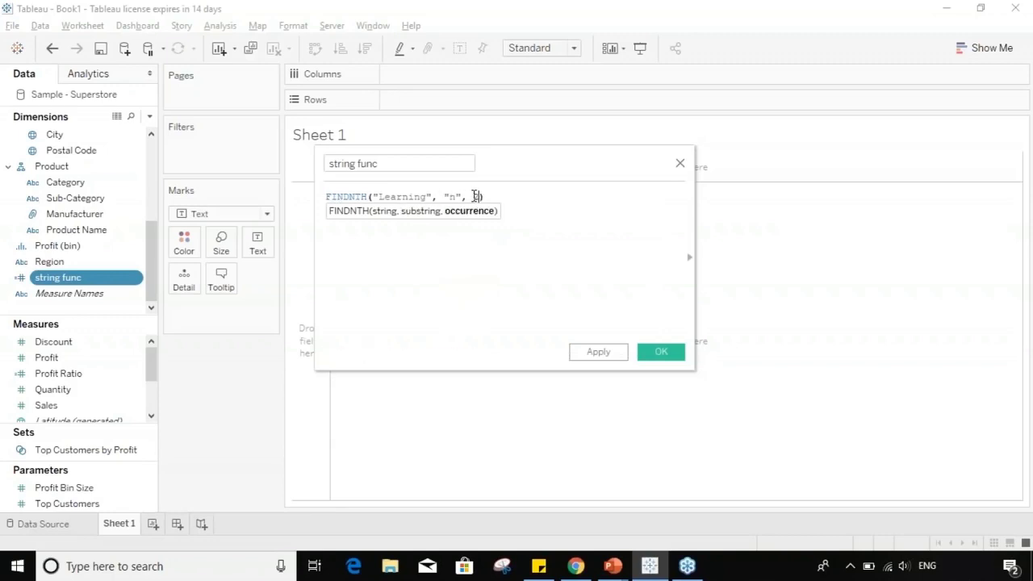
pyautogui.click(661, 352)
# - Review the substring argument in the string func field's FINDNTH formula and show the field as text on Sheet 1
pyautogui.click(136, 278)
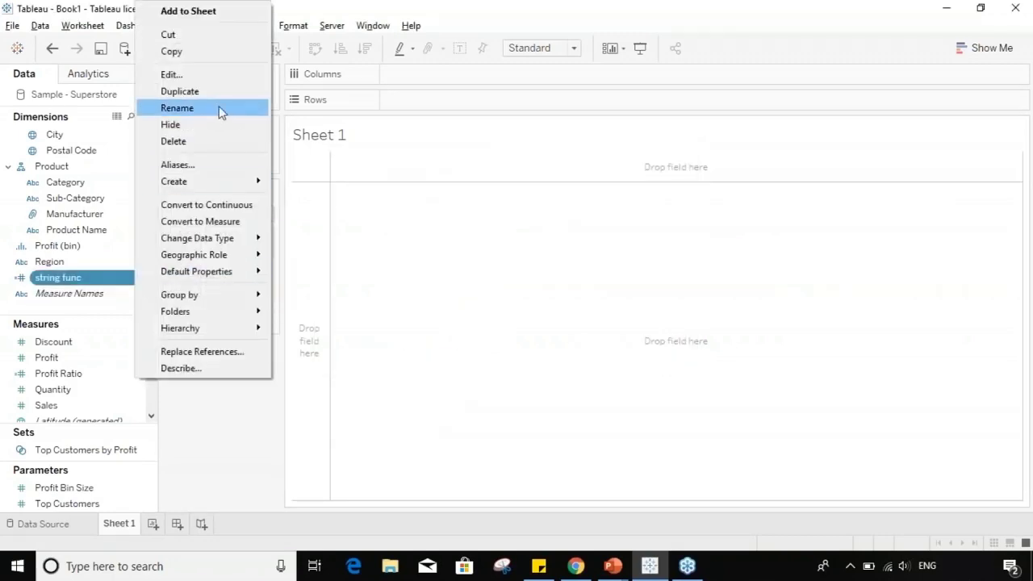
pyautogui.click(186, 73)
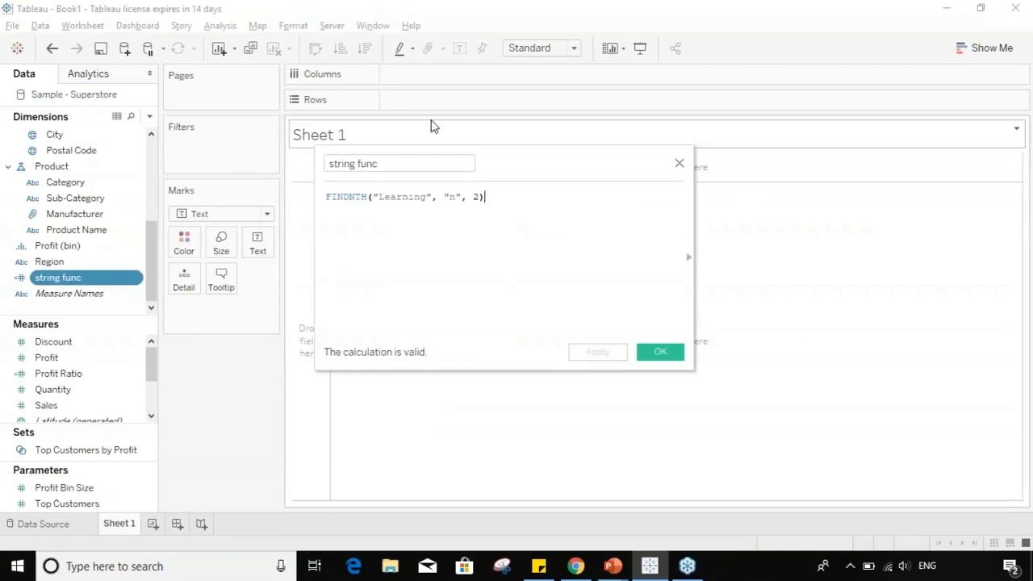
pyautogui.click(455, 198)
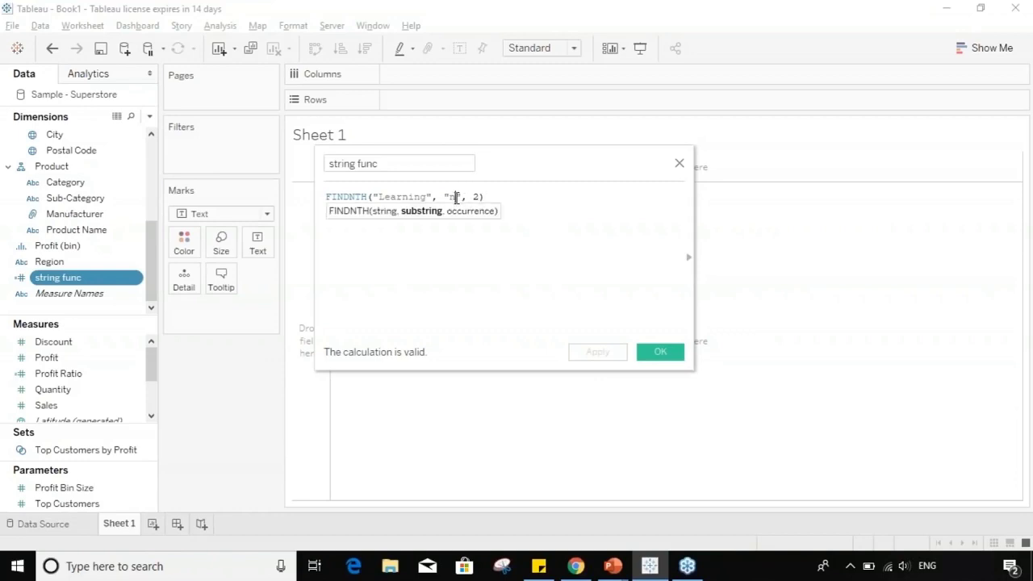
pyautogui.doubleClick(451, 197)
pyautogui.click(661, 352)
pyautogui.moveTo(116, 274); pyautogui.dragTo(258, 242)
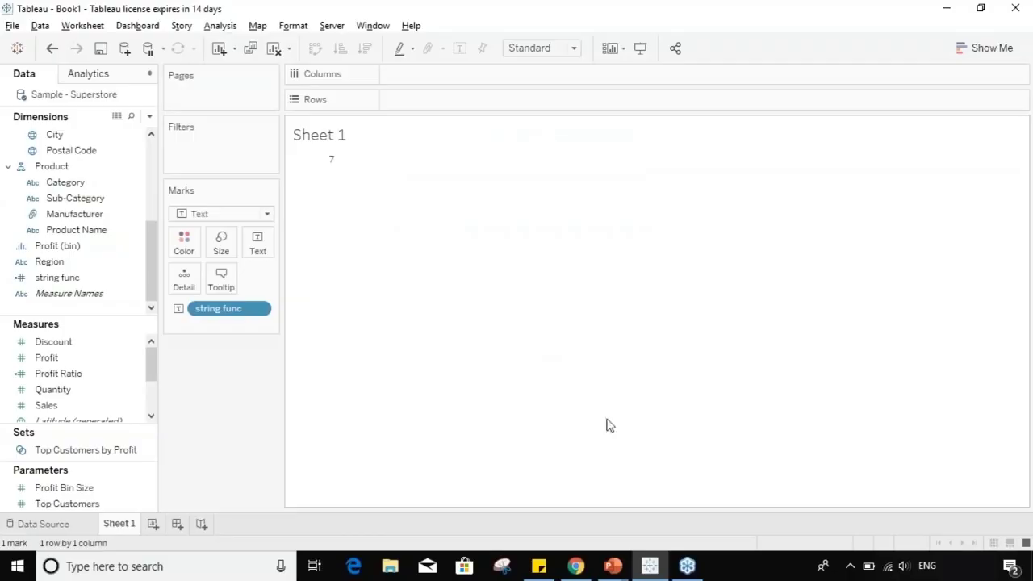
# - Remove the string func field from Sheet 1 and clear its FINDNTH formula
pyautogui.click(100, 277)
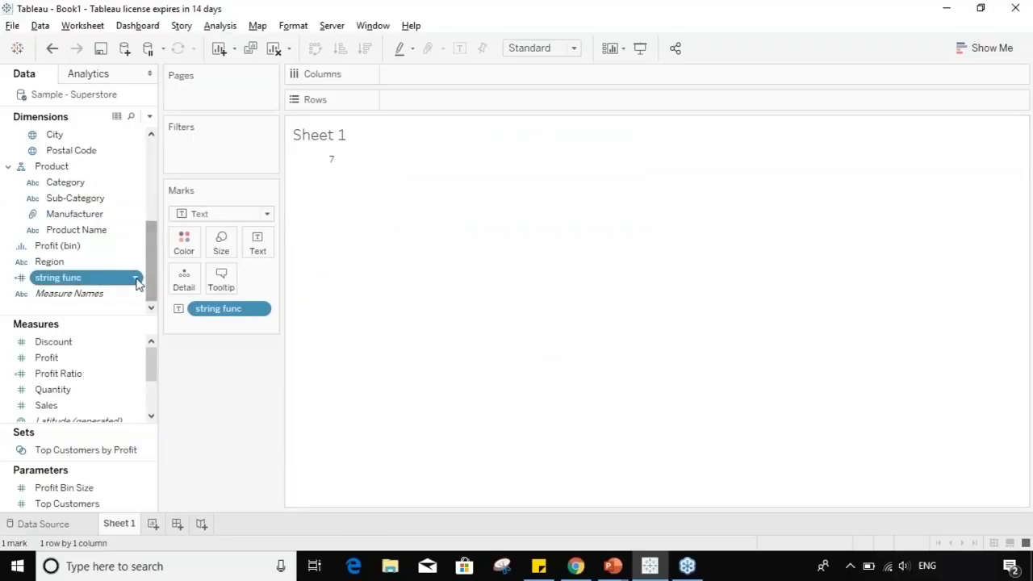
pyautogui.click(255, 311)
pyautogui.rightClick(134, 282)
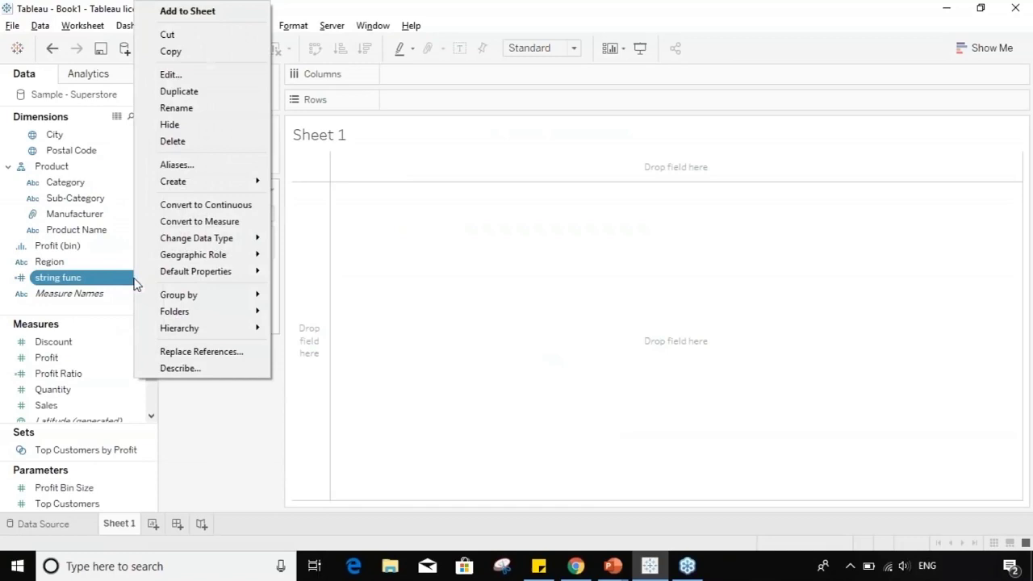
pyautogui.click(216, 78)
pyautogui.moveTo(489, 201); pyautogui.dragTo(384, 197)
pyautogui.press('BackSpace')
pyautogui.hotkey('ctrl', 'a')
# - Enter LEFT("Matador", 3) as the string func formula, save it, and show the field as text on Sheet 1
pyautogui.write('LEFT(')
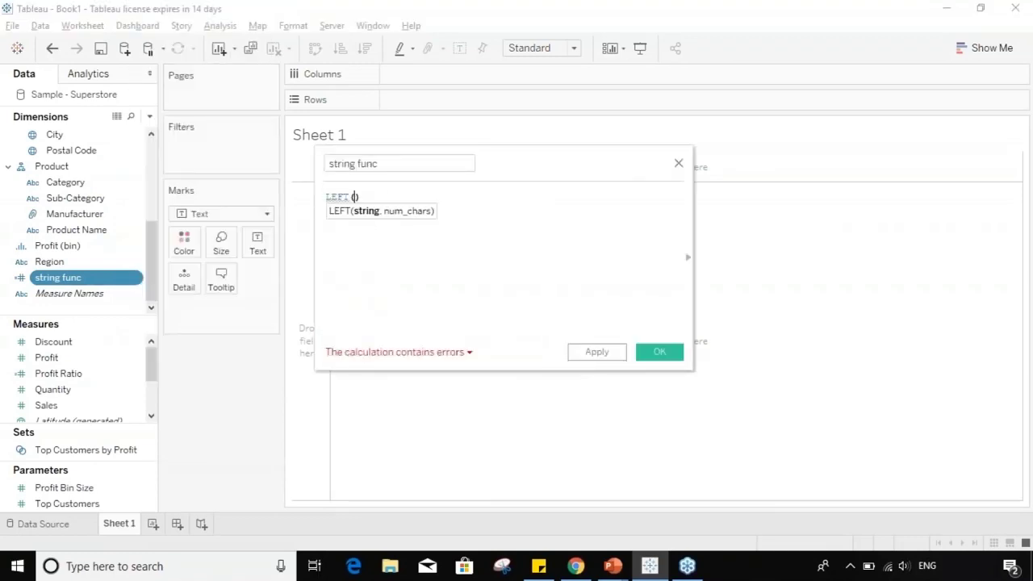
pyautogui.write('"M')
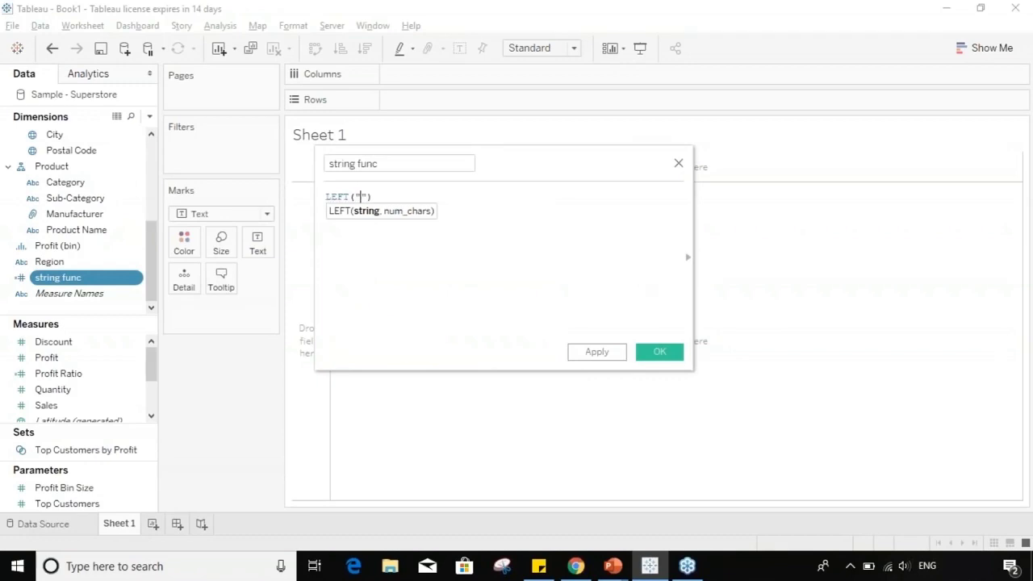
pyautogui.write('atador"')
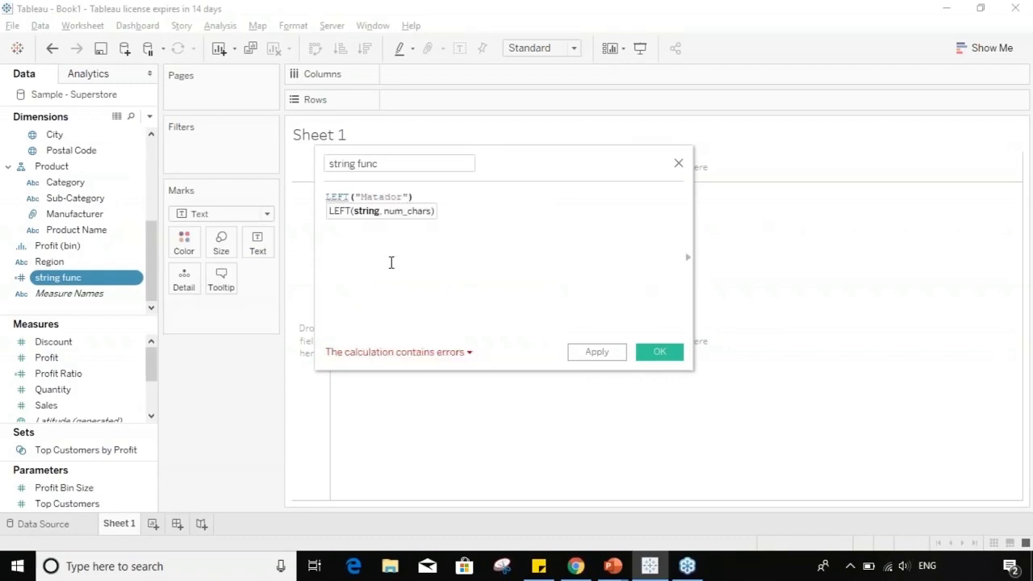
pyautogui.write(', ')
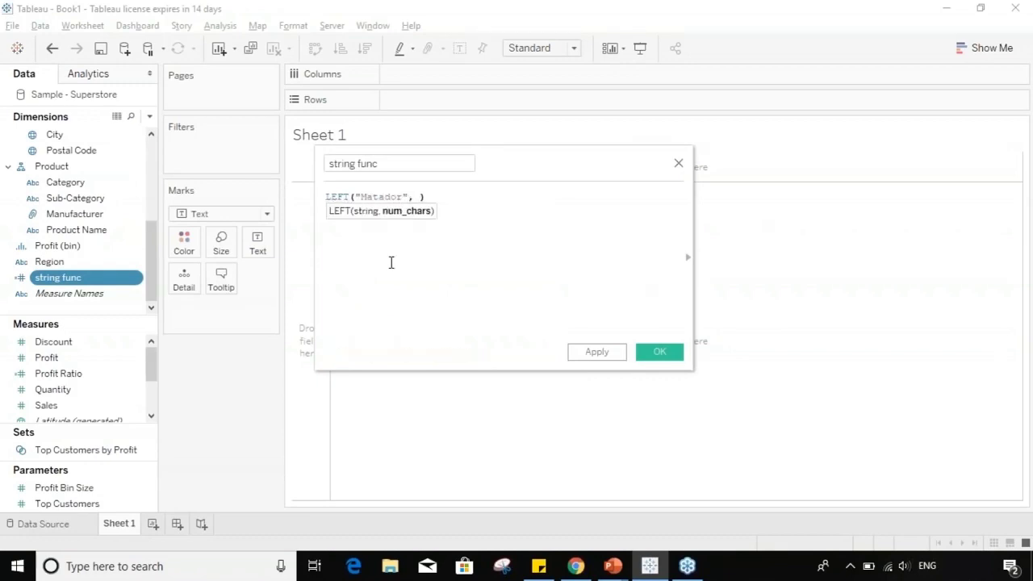
pyautogui.write('4')
pyautogui.click(606, 353)
pyautogui.click(660, 352)
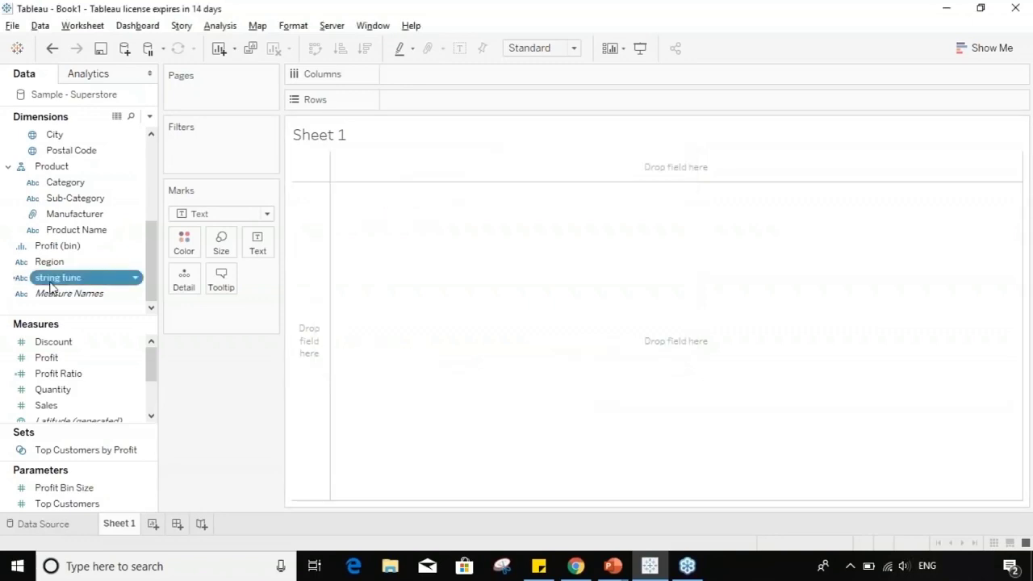
pyautogui.moveTo(50, 287); pyautogui.dragTo(258, 242)
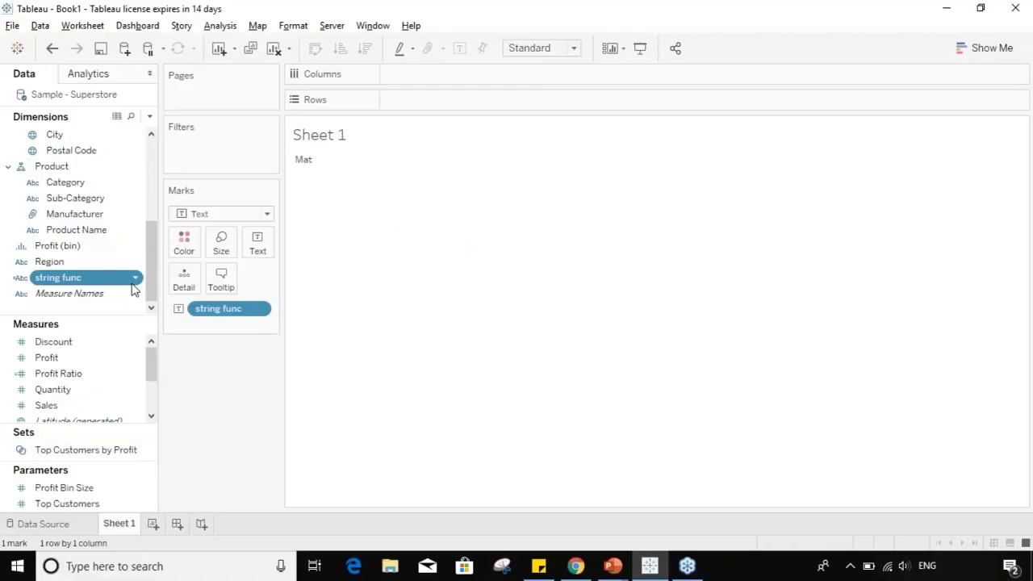
# - Remove the character-count argument from the string func field's LEFT formula
pyautogui.rightClick(130, 277)
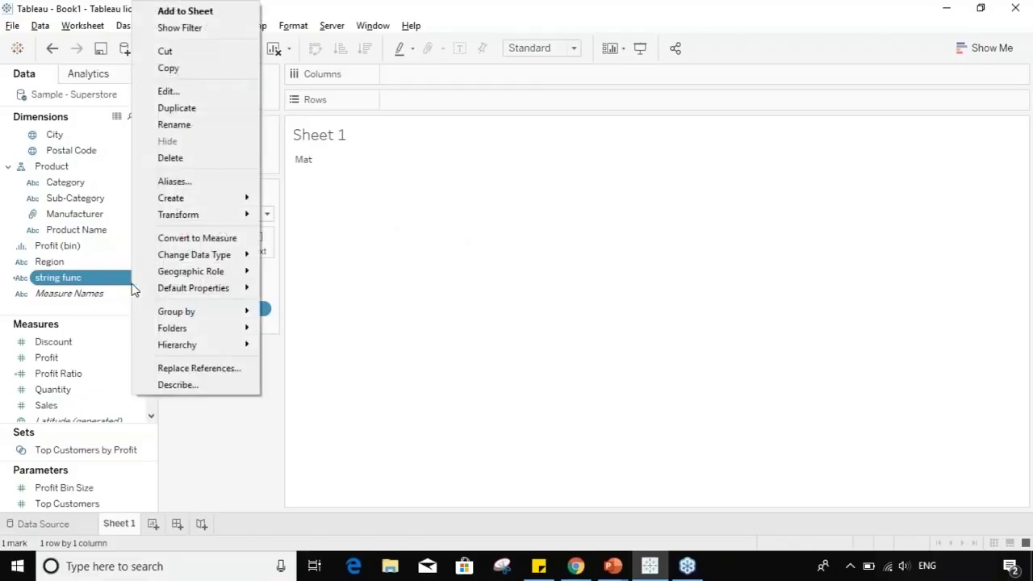
pyautogui.click(199, 85)
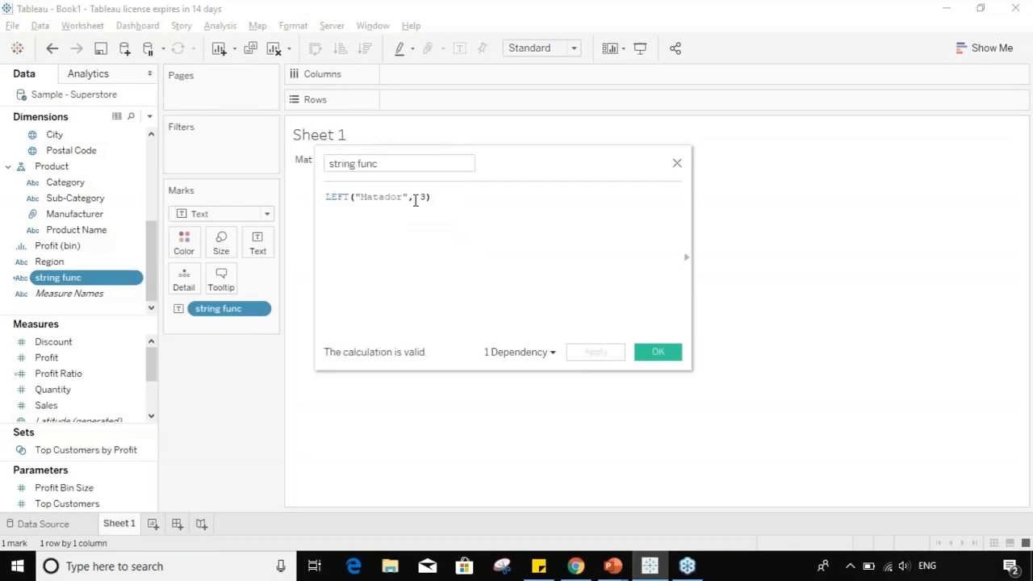
pyautogui.click(449, 202)
pyautogui.press('Left')
pyautogui.press('BackSpace')
pyautogui.press('BackSpace')
pyautogui.press('BackSpace')
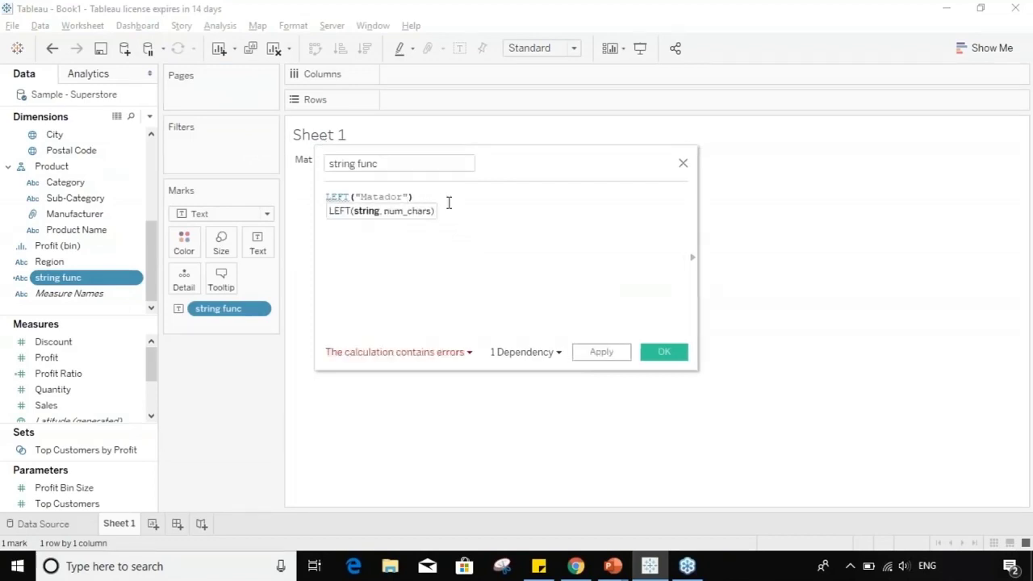
# - Change the function name so the string func formula reads LEN("Matador"), and save it
pyautogui.press('Left')
pyautogui.press('Left')
pyautogui.press('Left')
pyautogui.press('Left')
pyautogui.press('Left')
pyautogui.press('Left')
pyautogui.press('Left')
pyautogui.press('Left')
pyautogui.press('Left')
pyautogui.press('Left')
pyautogui.press('BackSpace')
pyautogui.write('n')
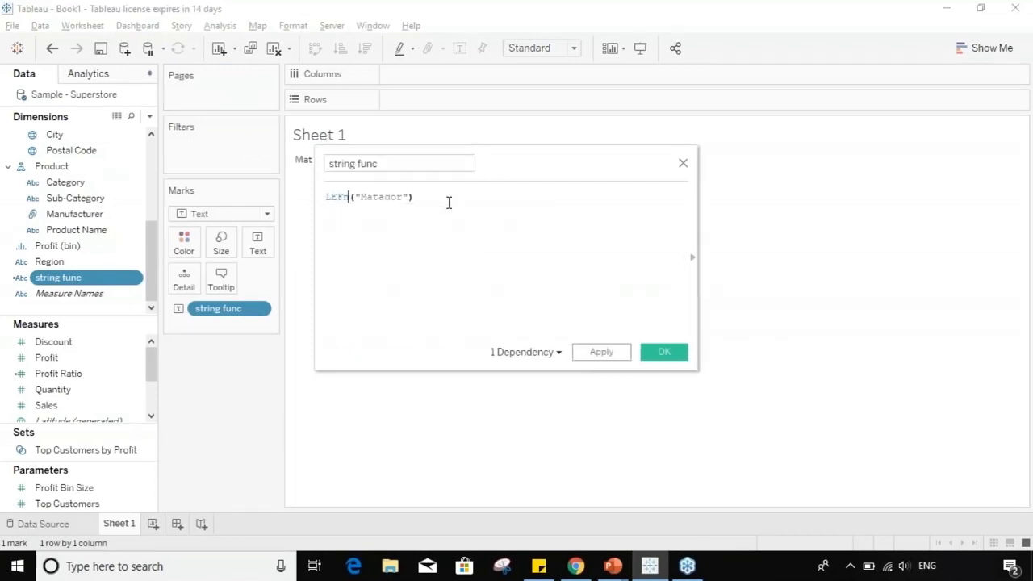
pyautogui.press('BackSpace')
pyautogui.press('BackSpace')
pyautogui.click(446, 229)
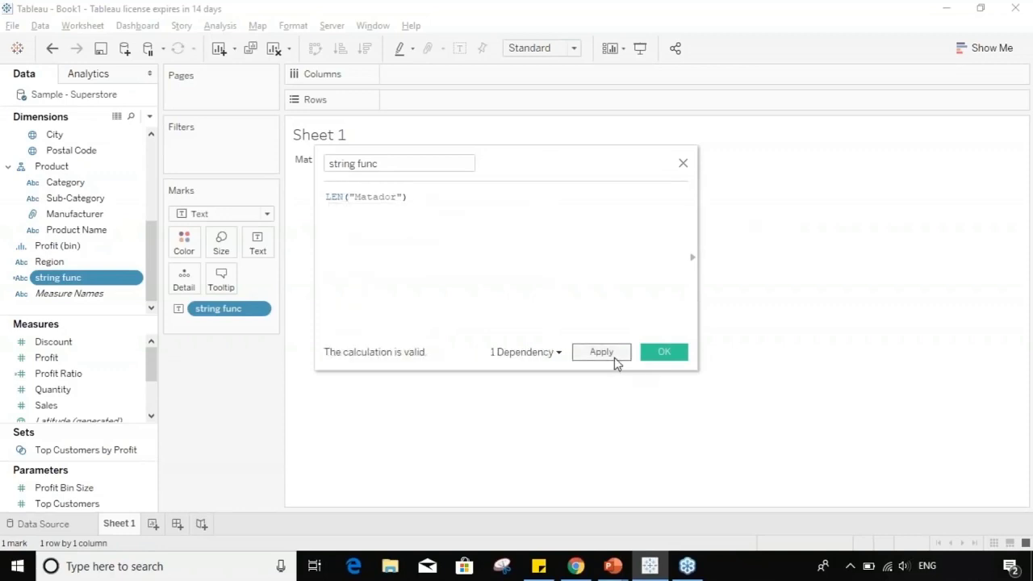
pyautogui.click(615, 362)
pyautogui.click(664, 353)
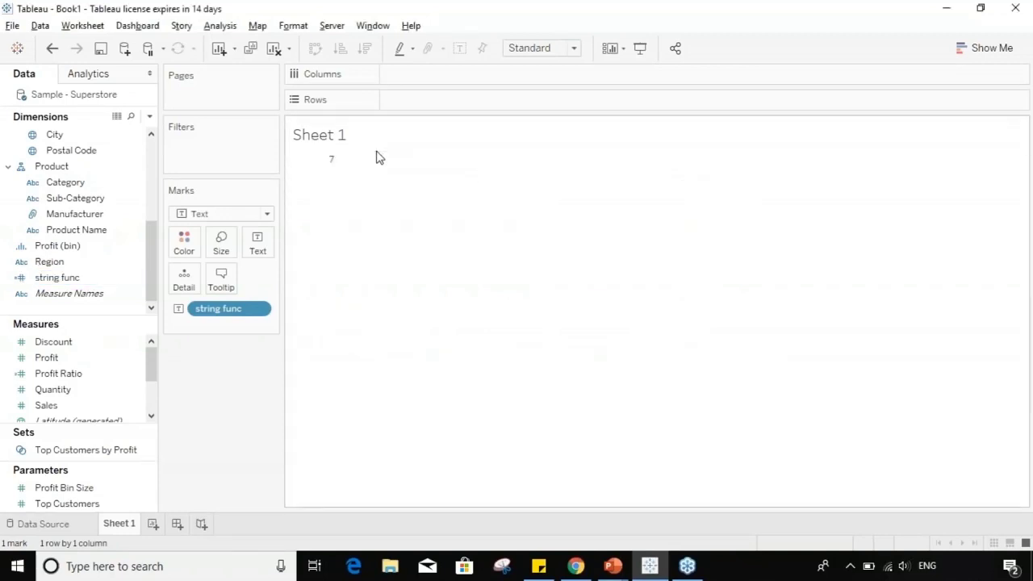
# - Replace the string func field's LEN formula with the LOWER function
pyautogui.moveTo(329, 166)
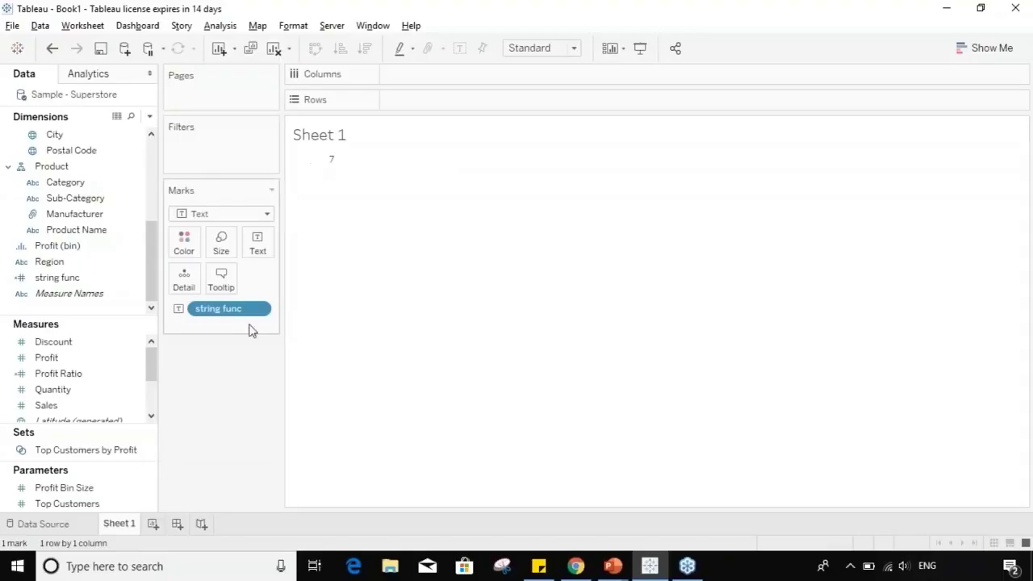
pyautogui.click(260, 312)
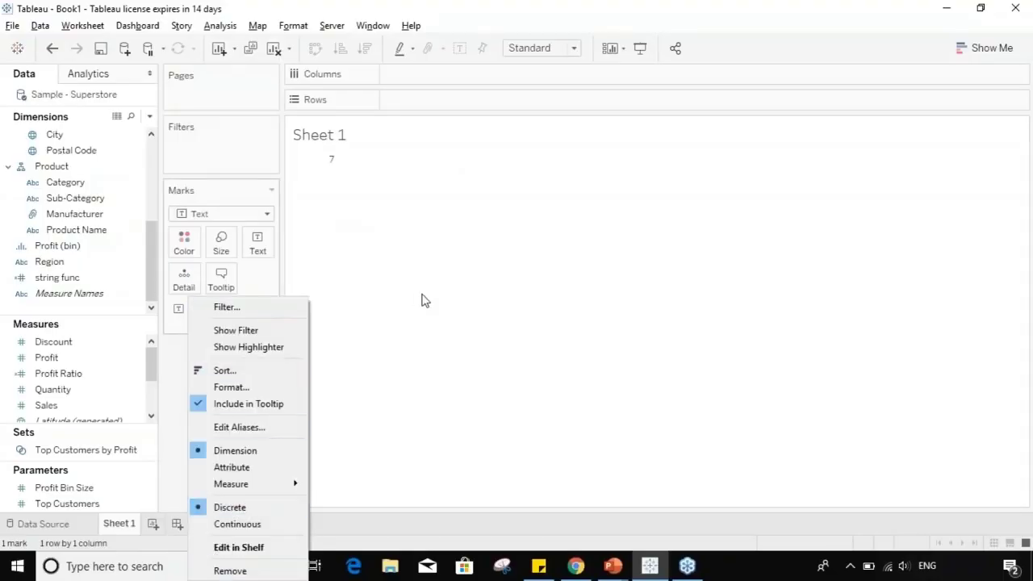
pyautogui.click(141, 276)
pyautogui.click(137, 277)
pyautogui.click(232, 87)
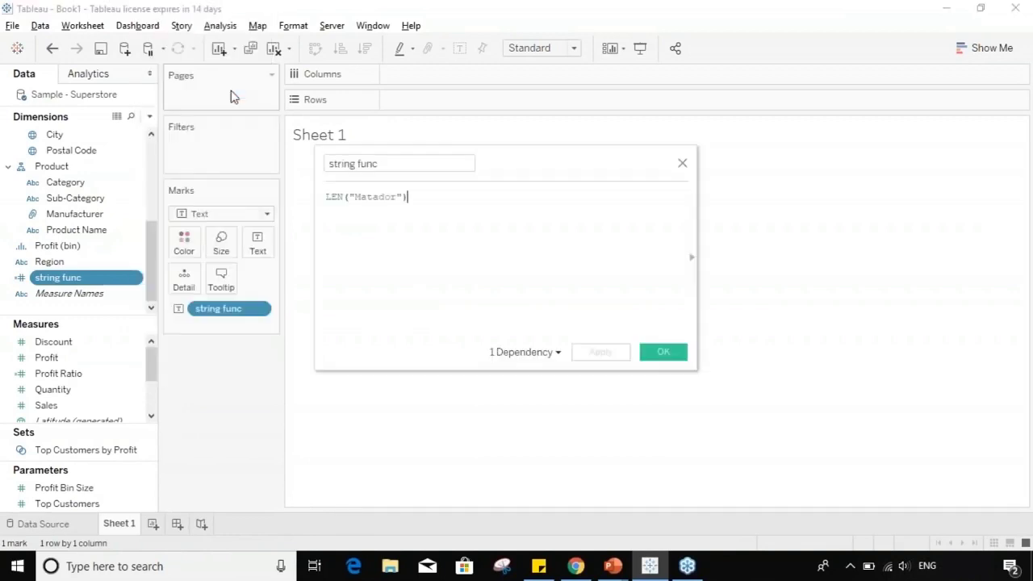
pyautogui.hotkey('ctrl', 'a')
pyautogui.press('BackSpace')
pyautogui.write('lower')
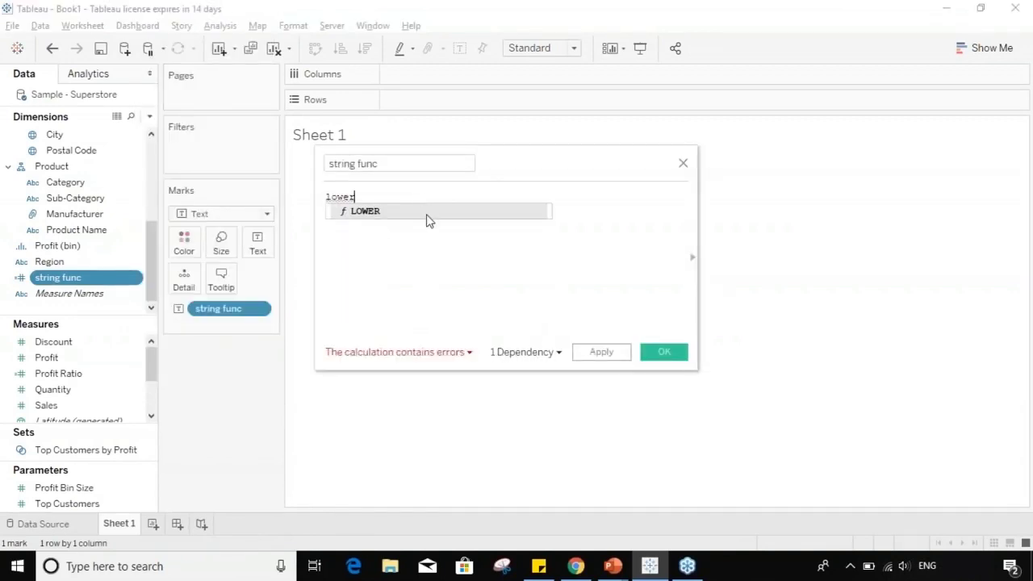
pyautogui.press('Return')
# - Enter a mixed-case spelling of Matador as the LOWER function's string and save the calculation
pyautogui.write('""')
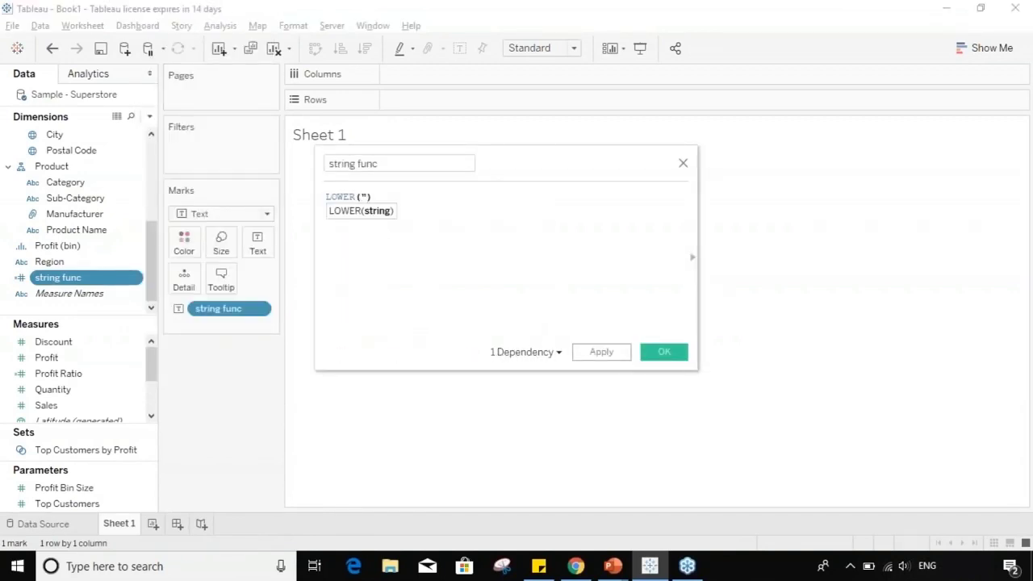
pyautogui.press('Left')
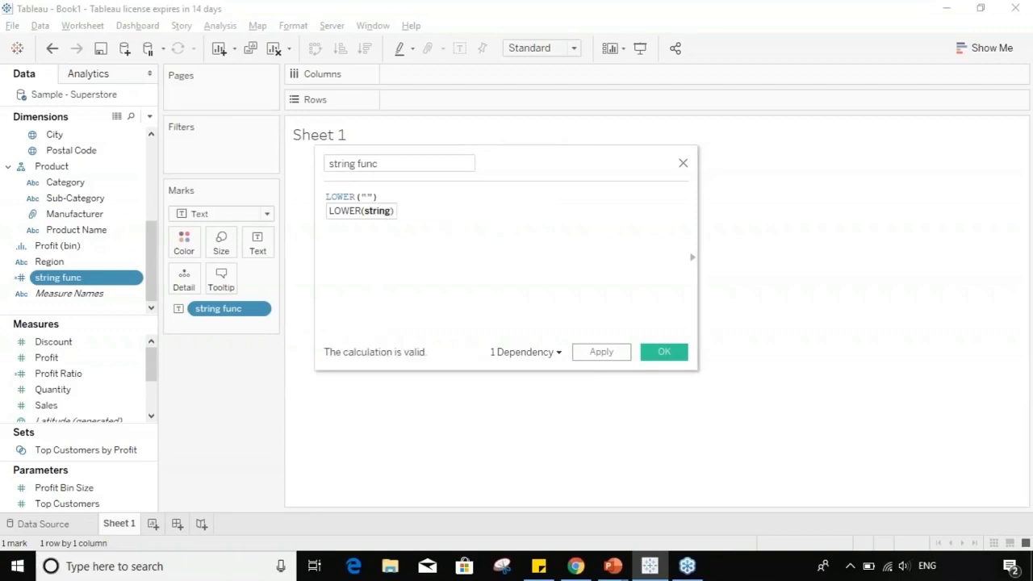
pyautogui.write('mAtR')
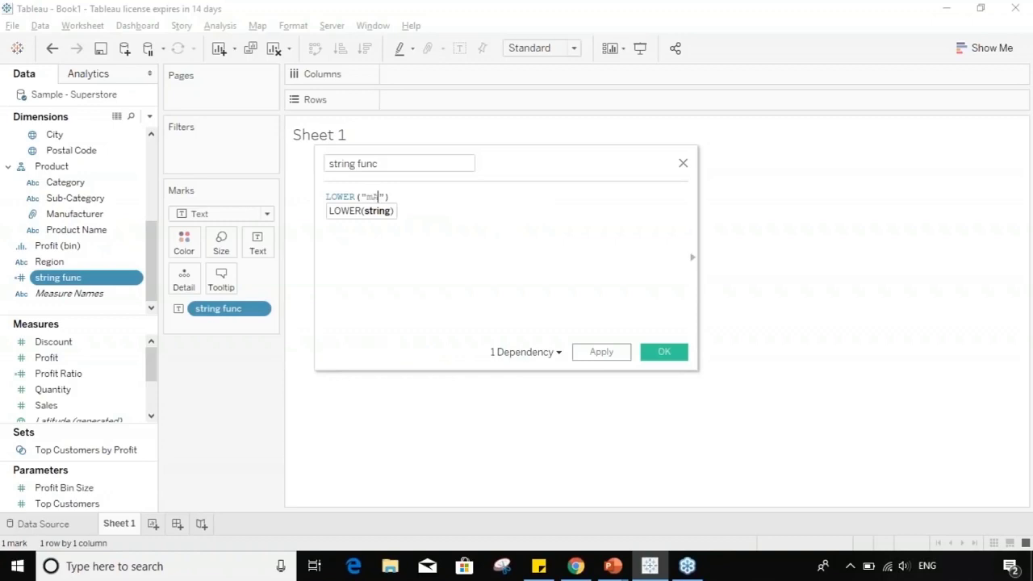
pyautogui.write('dOR')
pyautogui.click(602, 352)
pyautogui.click(663, 352)
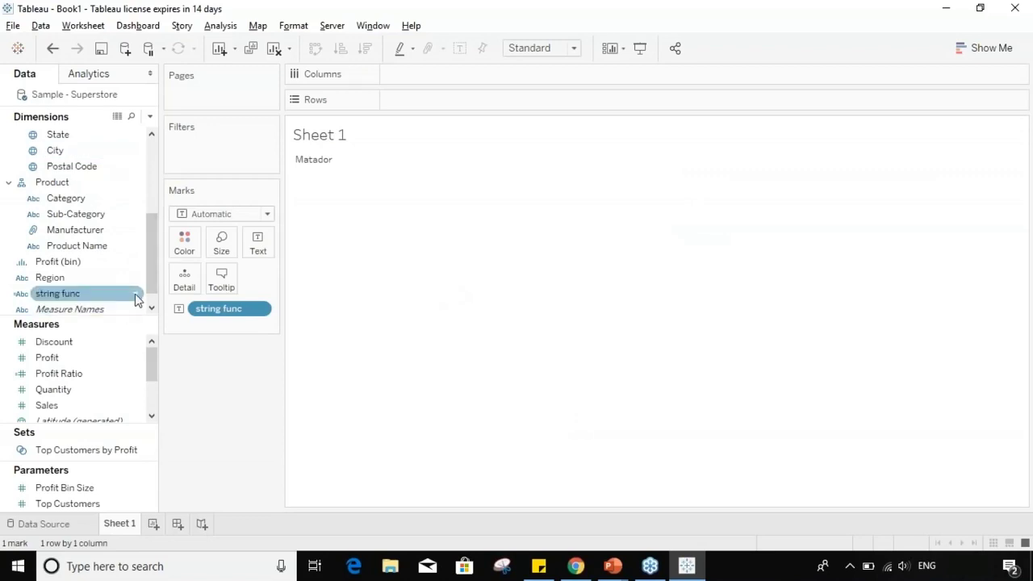
# - Replace the string func field's LTRIM formula with the MAX function
pyautogui.rightClick(134, 294)
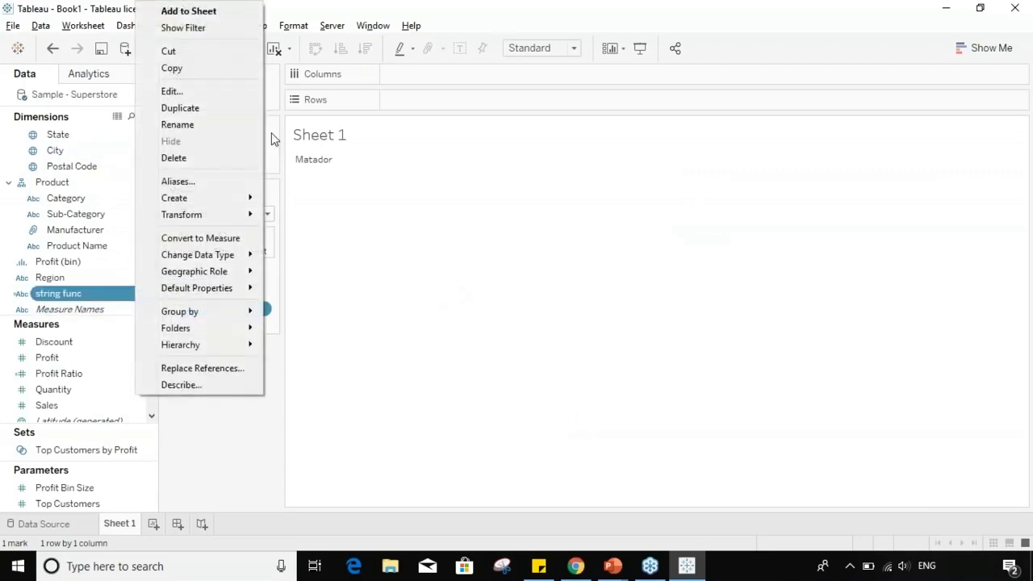
pyautogui.click(171, 90)
pyautogui.click(420, 201)
pyautogui.press('BackSpace')
pyautogui.press('BackSpace')
pyautogui.press('BackSpace')
pyautogui.press('BackSpace')
pyautogui.press('BackSpace')
pyautogui.press('BackSpace')
pyautogui.press('BackSpace')
pyautogui.press('BackSpace')
pyautogui.press('BackSpace')
pyautogui.press('BackSpace')
pyautogui.press('BackSpace')
pyautogui.press('BackSpace')
pyautogui.press('BackSpace')
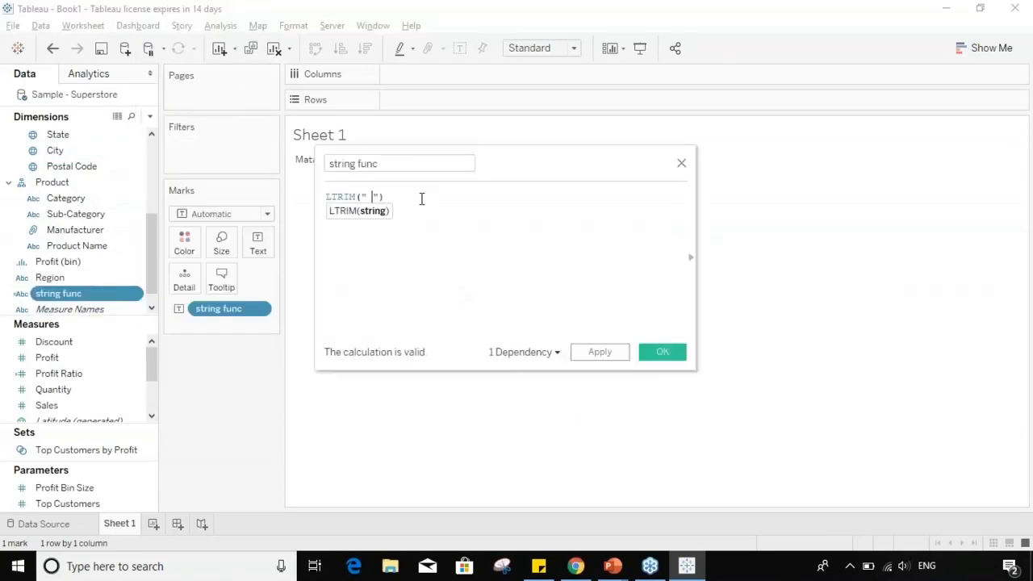
pyautogui.press('BackSpace')
pyautogui.press('BackSpace')
pyautogui.press('BackSpace')
pyautogui.press('Delete')
pyautogui.press('Delete')
pyautogui.write('max')
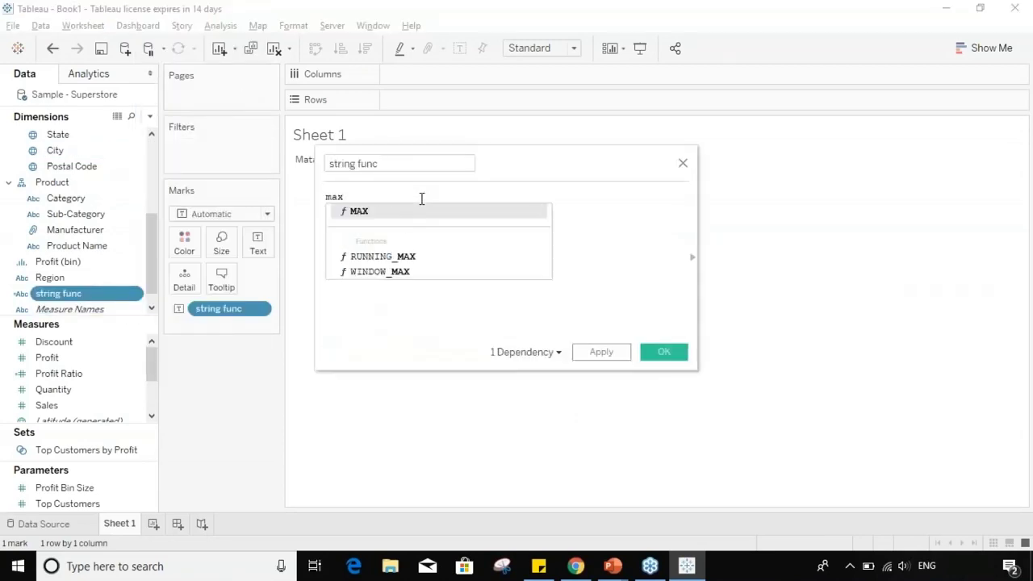
pyautogui.click(428, 217)
# - Enter "apples" and "bananas" as the MAX function's two expressions and save the calculation
pyautogui.write('"apple')
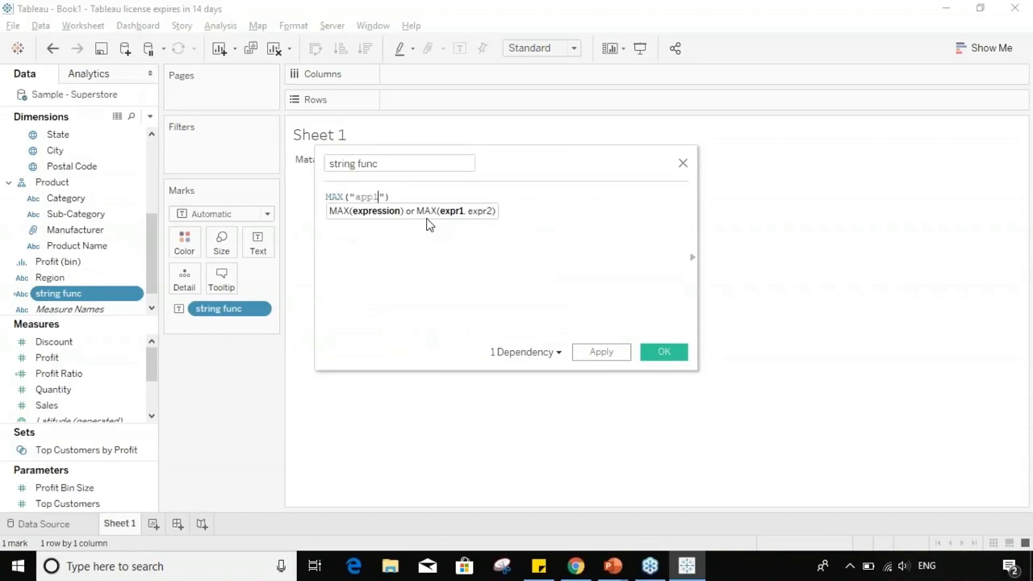
pyautogui.write('s')
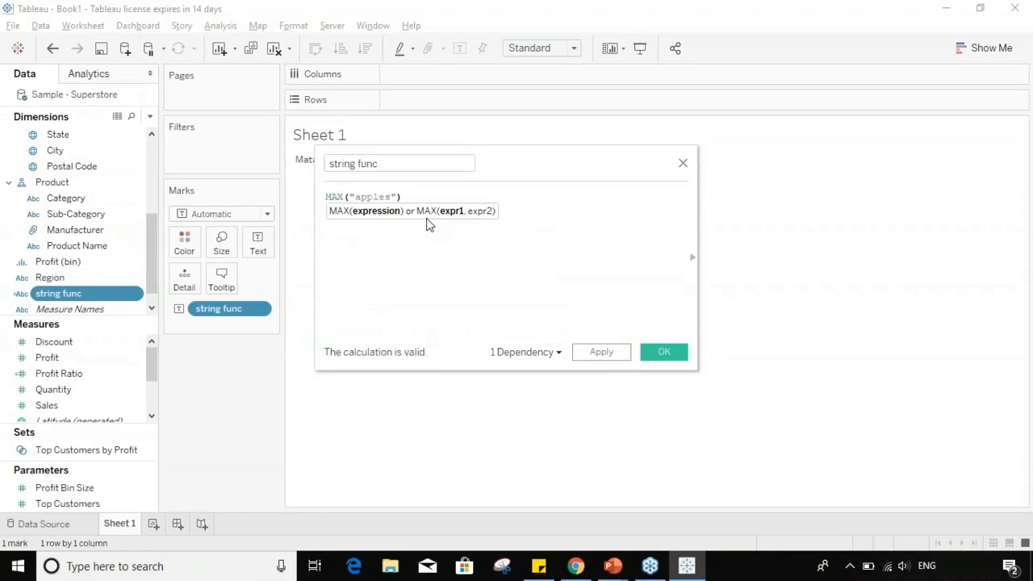
pyautogui.write(', "b')
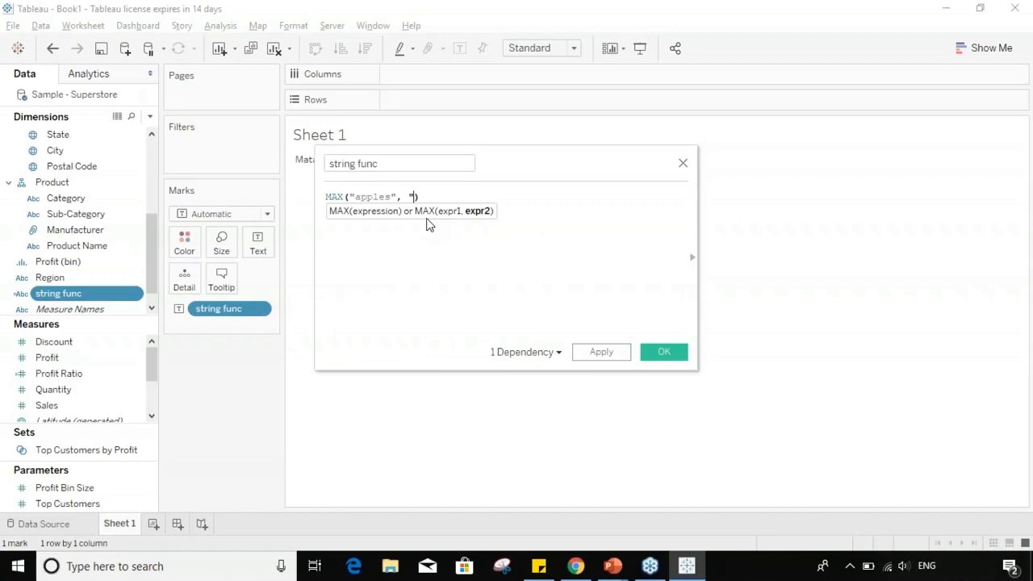
pyautogui.write('ananas')
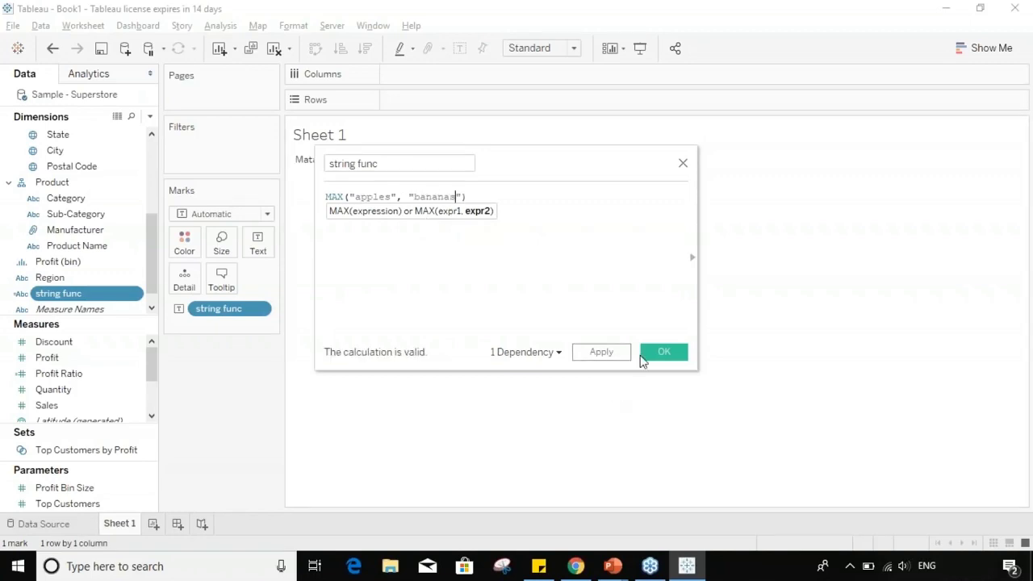
pyautogui.click(664, 352)
pyautogui.moveTo(335, 161)
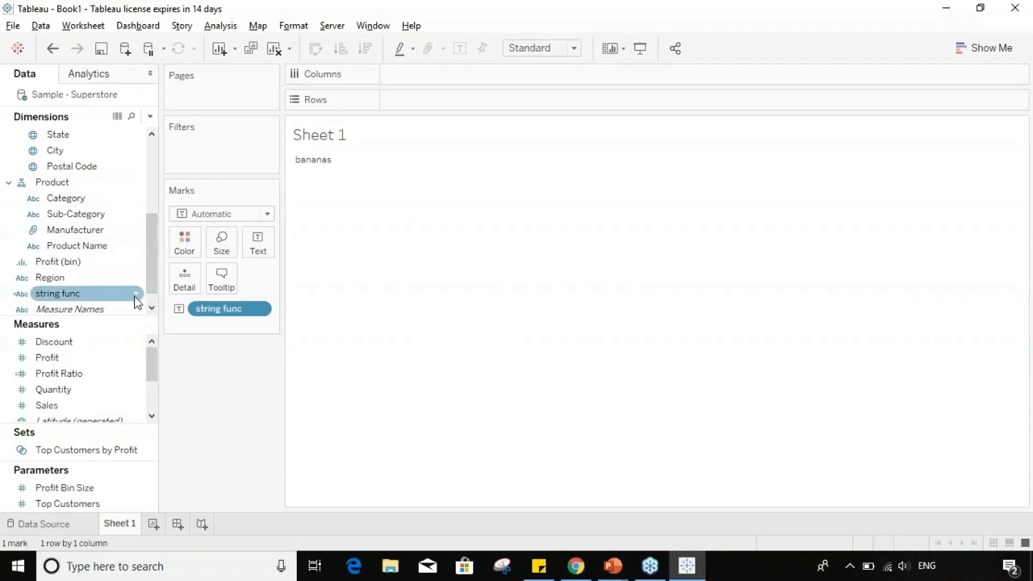
# - Replace the string func field's MAX formula with the MID function
pyautogui.rightClick(136, 295)
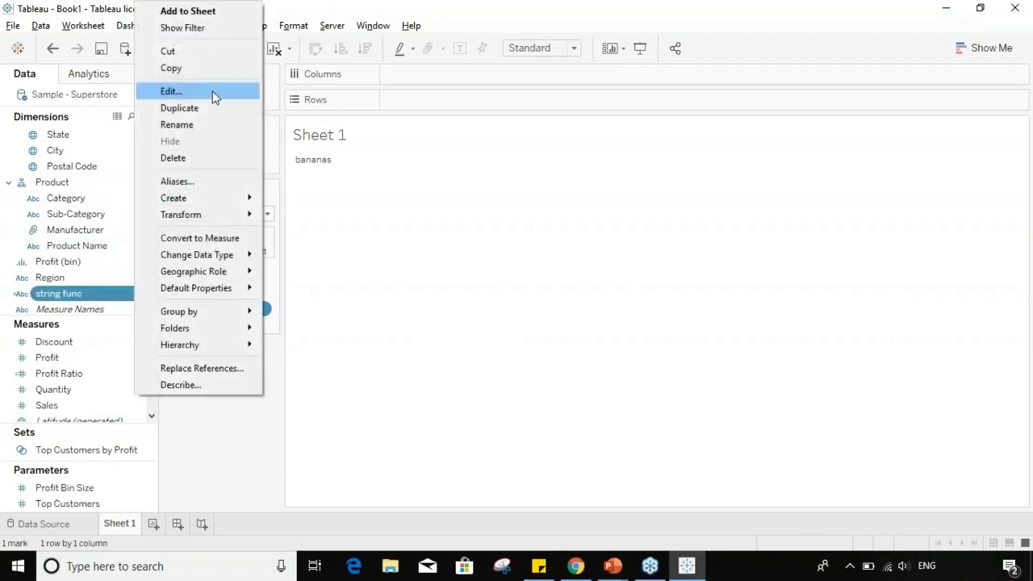
pyautogui.click(214, 92)
pyautogui.hotkey('ctrl', 'a')
pyautogui.press('BackSpace')
pyautogui.write('MID')
pyautogui.press('Return')
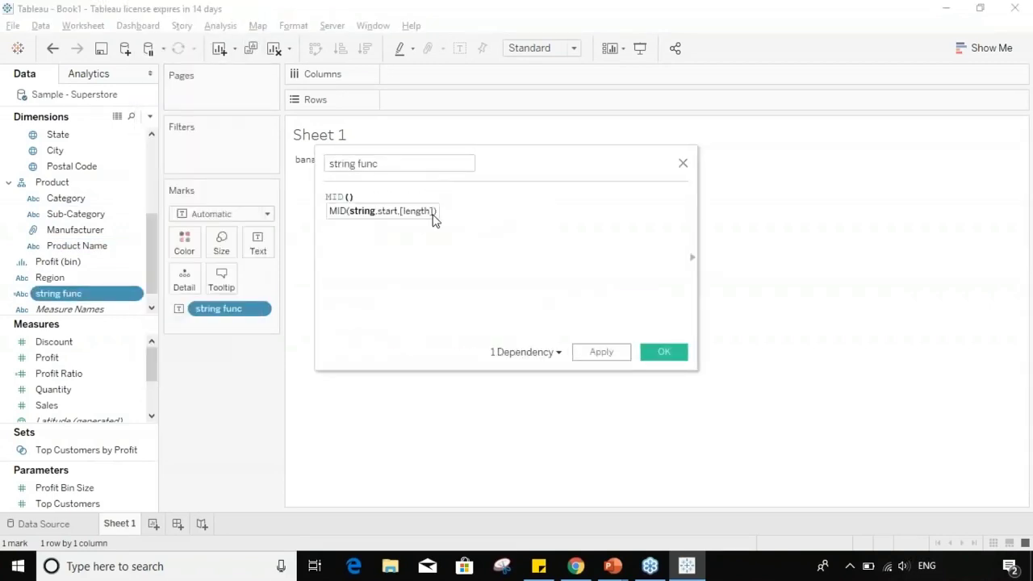
# - Complete the formula as MID("learning", 2, 5), then apply and save the calculation
pyautogui.write('"learning",')
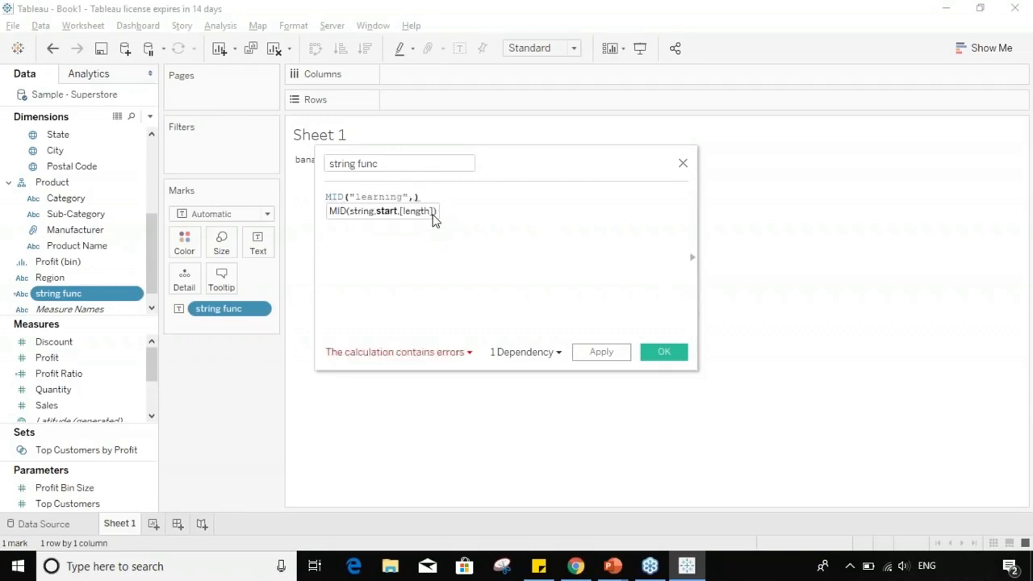
pyautogui.write(' 2')
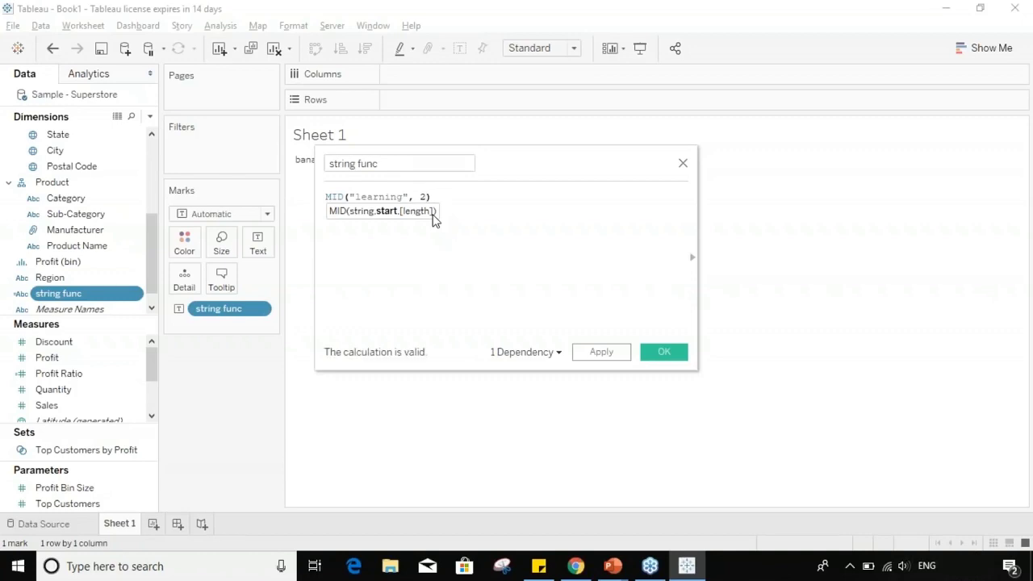
pyautogui.write(', ')
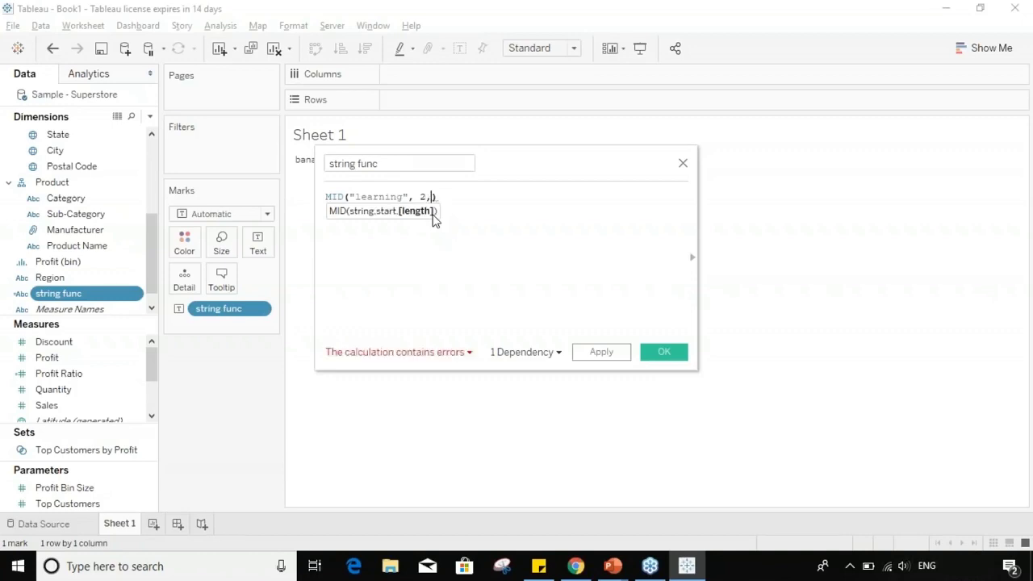
pyautogui.write('5')
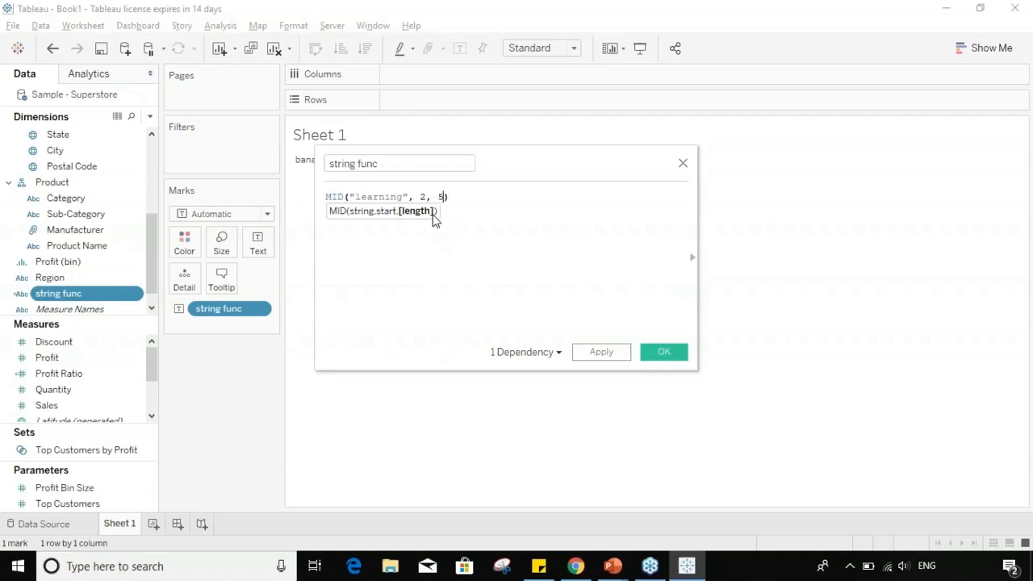
pyautogui.click(614, 353)
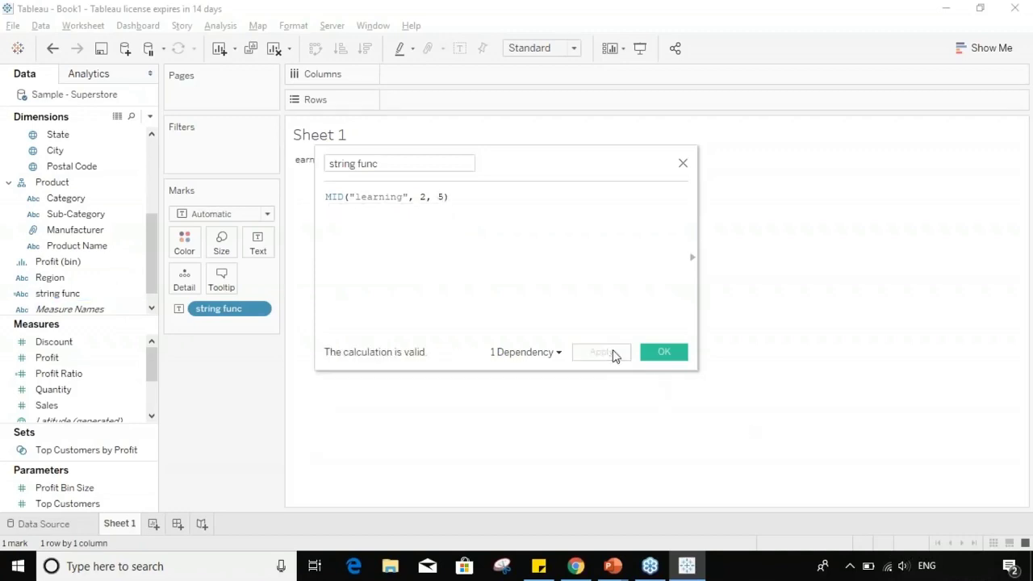
pyautogui.click(662, 353)
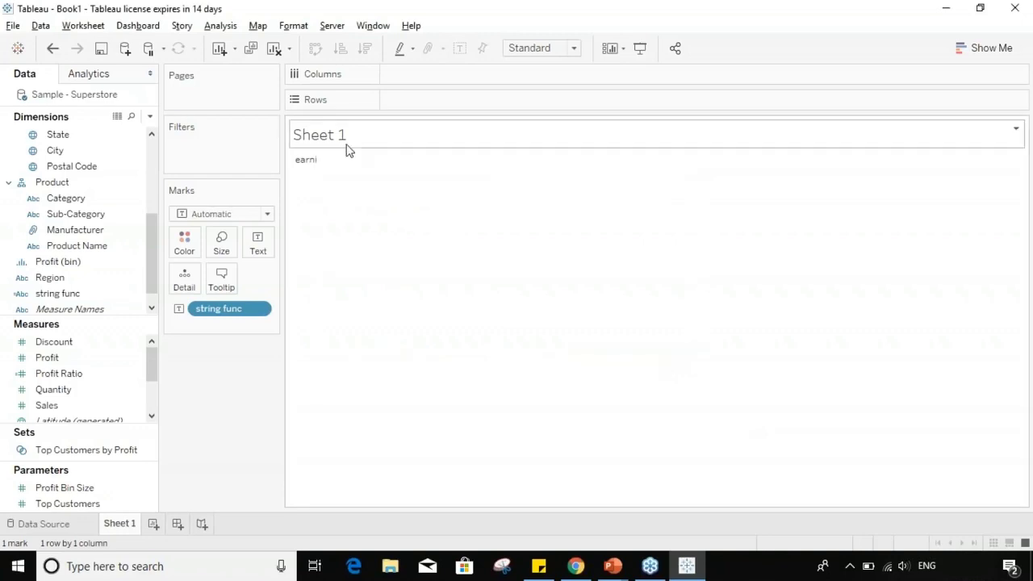
pyautogui.moveTo(327, 167)
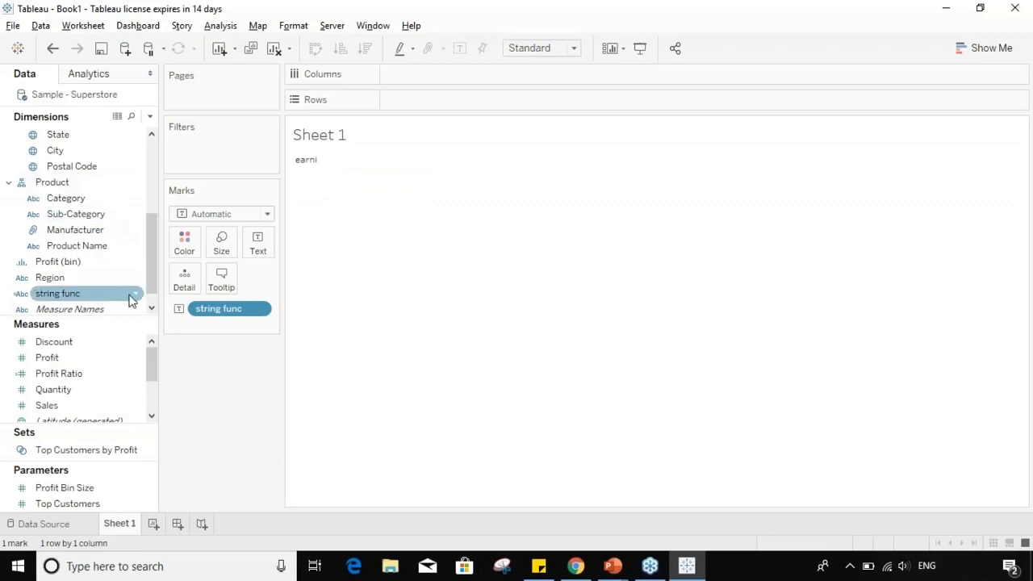
# - Clear the arguments from the string func field's MID formula and change the function name to MIN
pyautogui.rightClick(132, 295)
pyautogui.click(208, 92)
pyautogui.press('BackSpace')
pyautogui.press('BackSpace')
pyautogui.press('BackSpace')
pyautogui.press('BackSpace')
pyautogui.press('BackSpace')
pyautogui.press('BackSpace')
pyautogui.press('BackSpace')
pyautogui.press('BackSpace')
pyautogui.press('BackSpace')
pyautogui.press('BackSpace')
pyautogui.press('BackSpace')
pyautogui.press('BackSpace')
pyautogui.press('BackSpace')
pyautogui.press('BackSpace')
pyautogui.press('BackSpace')
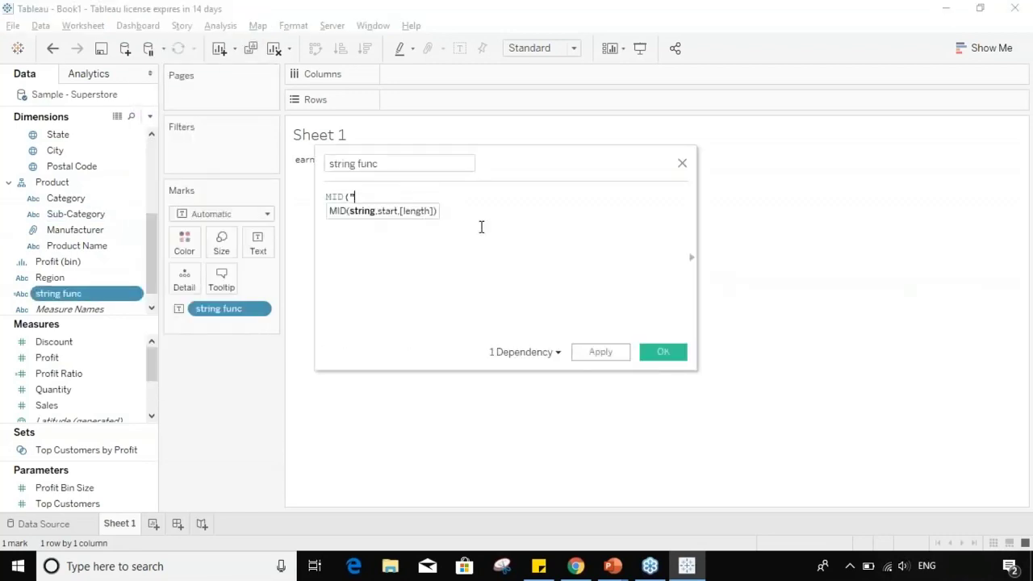
pyautogui.press('BackSpace')
pyautogui.press('BackSpace')
pyautogui.press('BackSpace')
pyautogui.write('N')
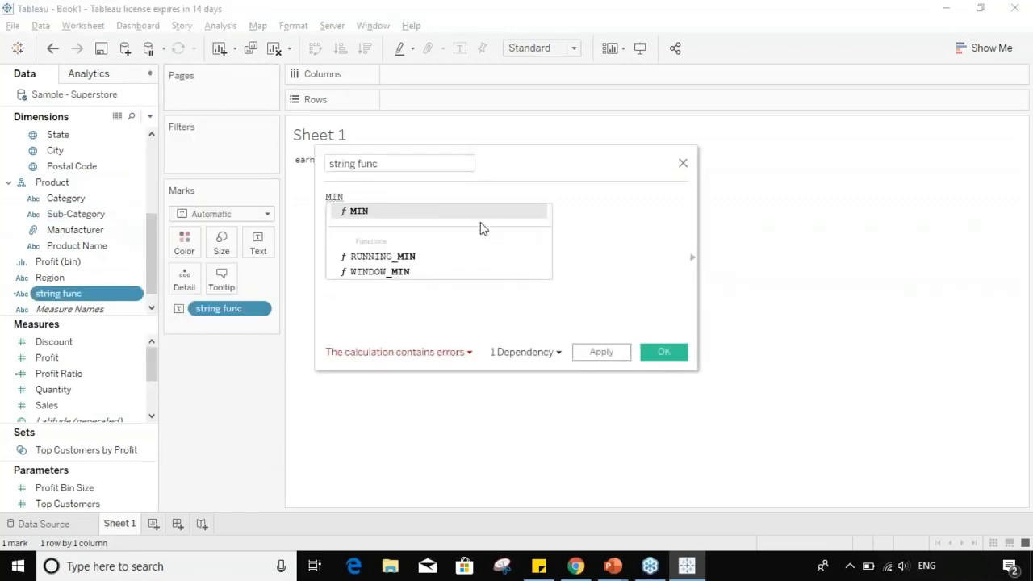
# - Enter "apples" and "bananas" as the MIN function's two expressions and save the calculation
pyautogui.write('("apples"')
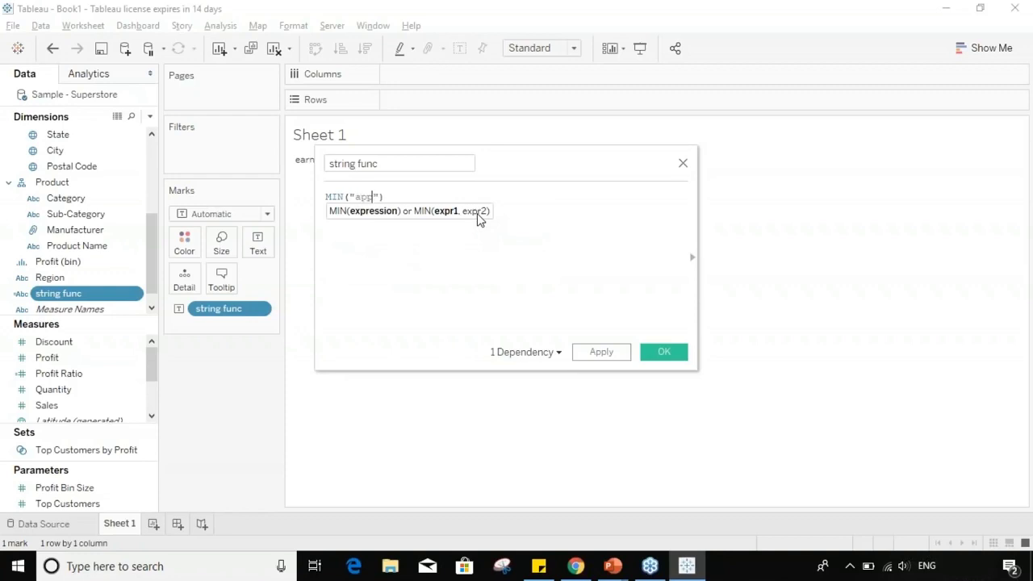
pyautogui.write(',')
pyautogui.write('bananas')
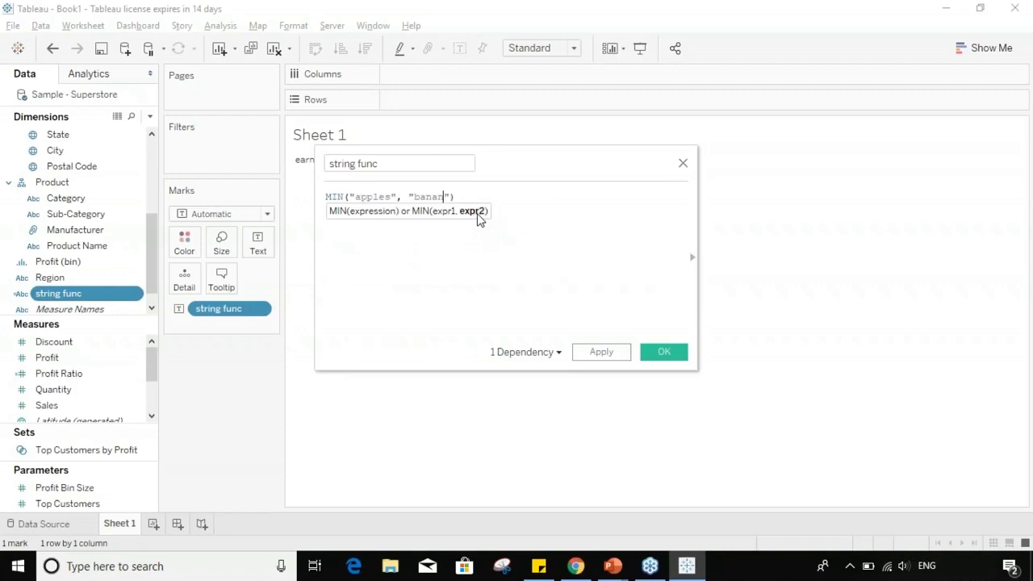
pyautogui.click(656, 362)
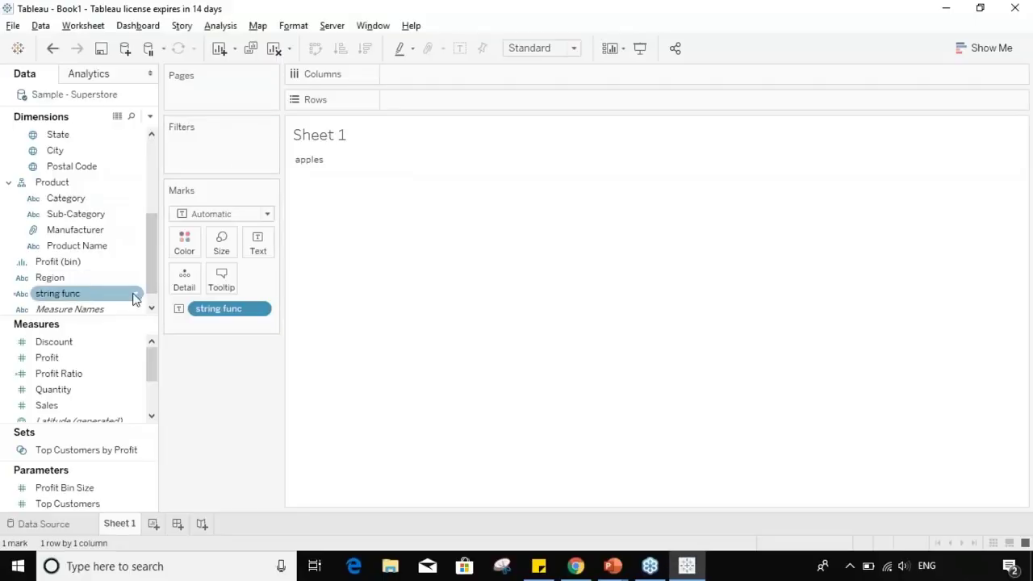
# - Replace the string func field's formula with RIGHT ("Learning", 4) and save it
pyautogui.rightClick(134, 296)
pyautogui.click(242, 92)
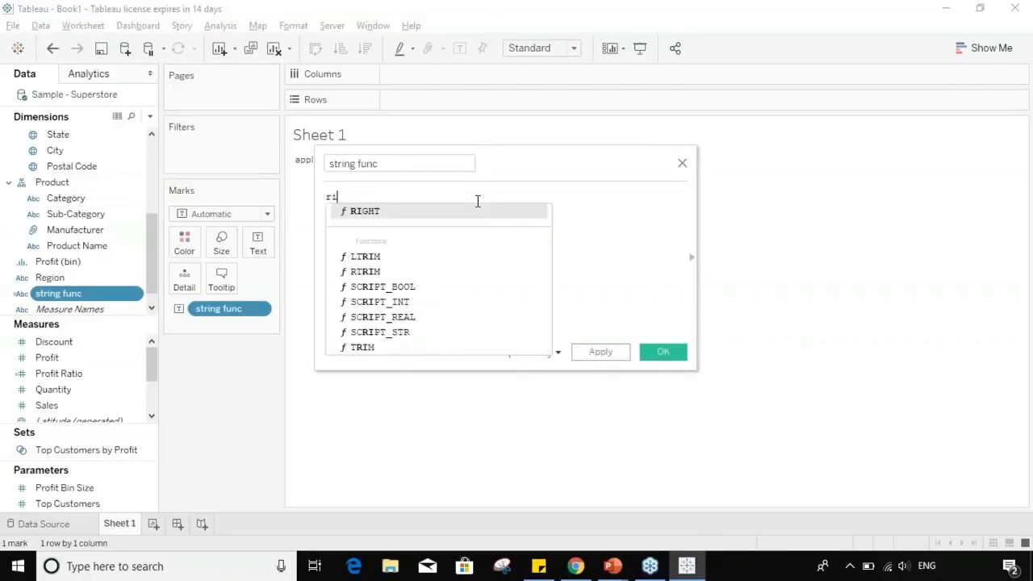
pyautogui.write('IGHT (')
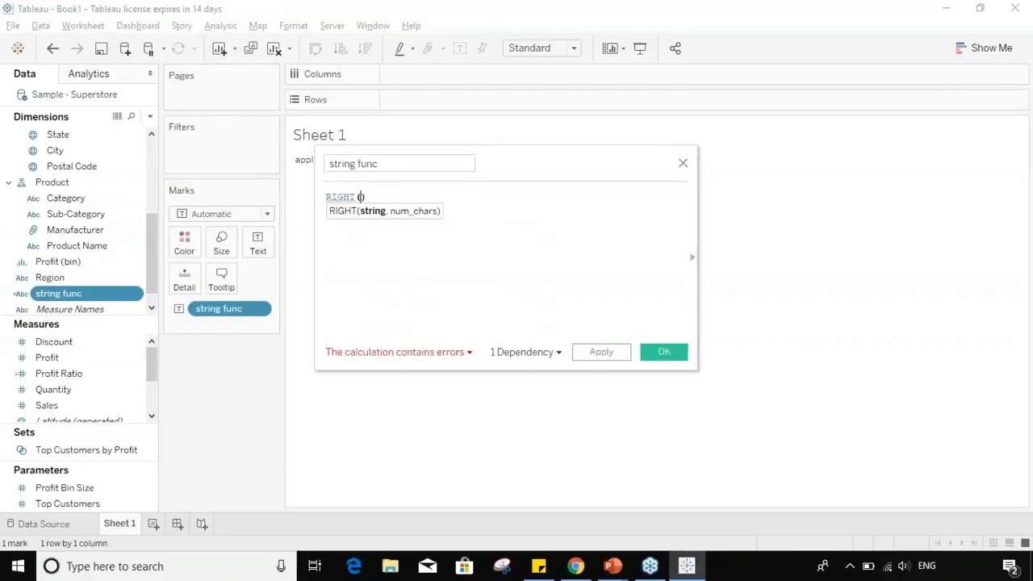
pyautogui.write('"Learnin')
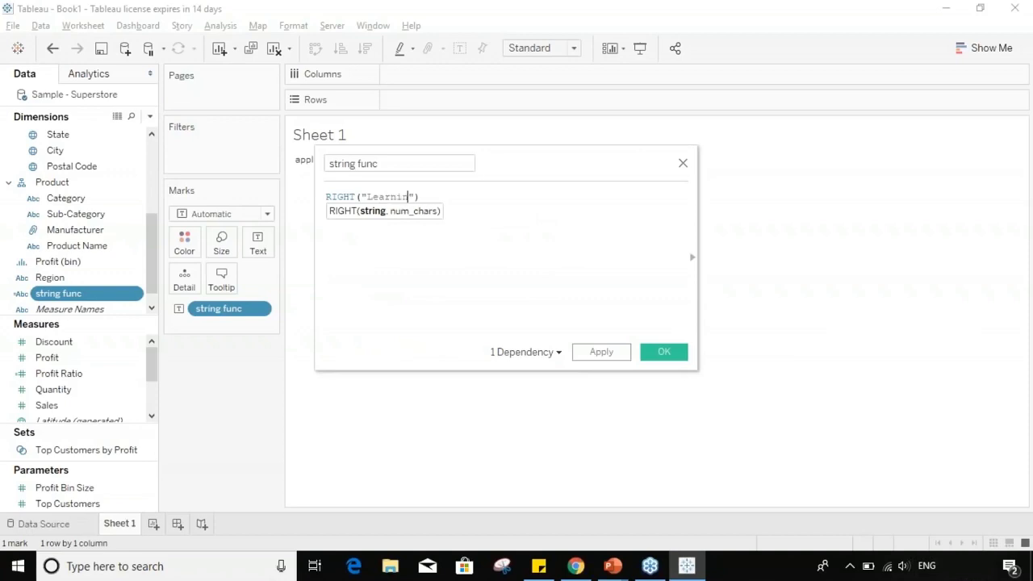
pyautogui.write('g", ')
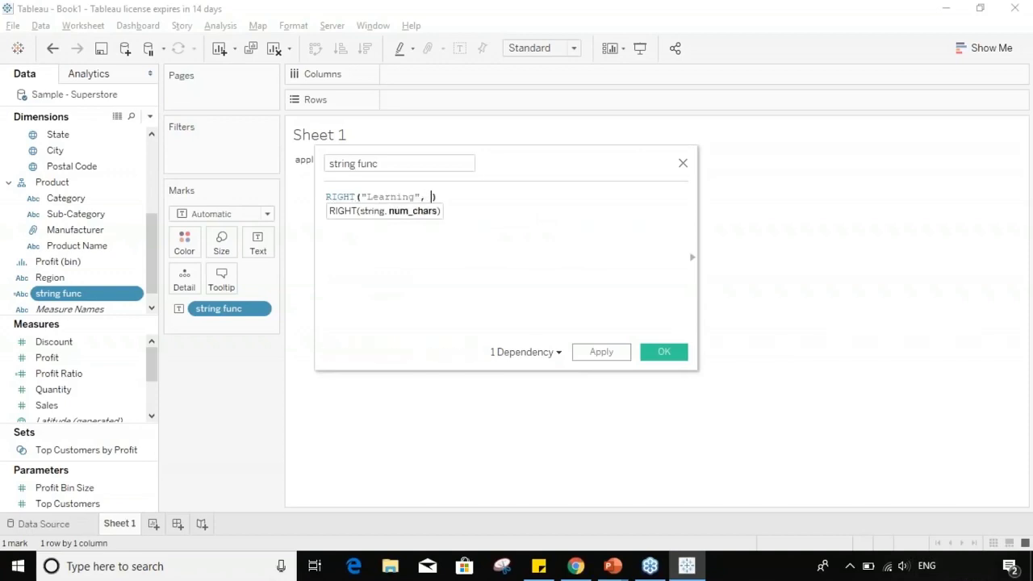
pyautogui.write('4')
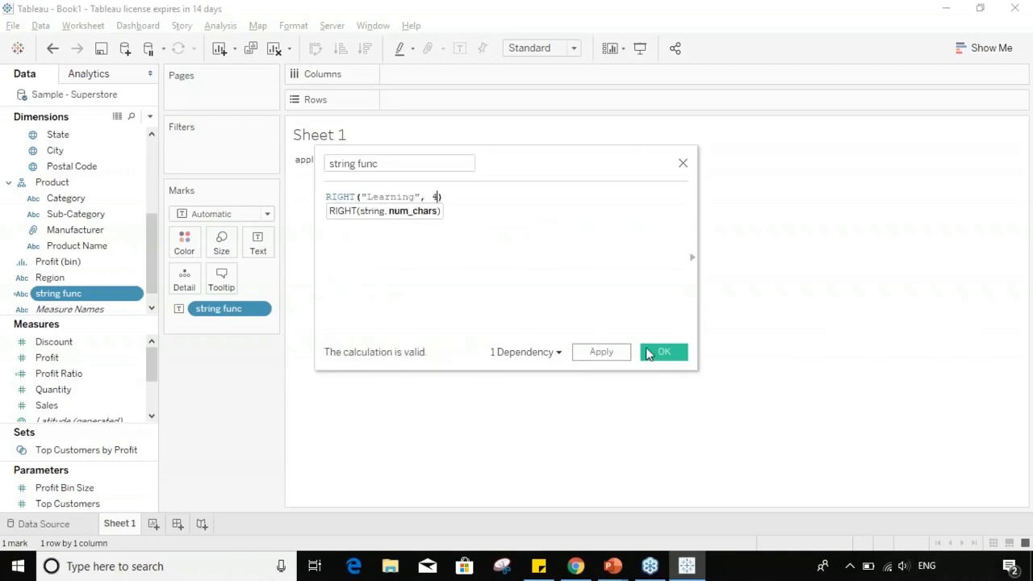
pyautogui.click(651, 353)
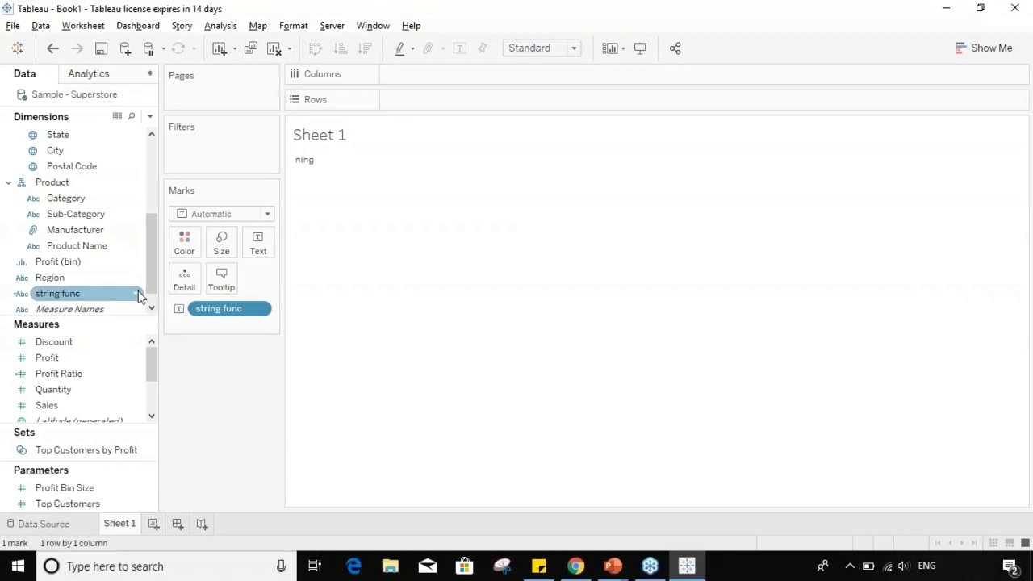
# - Replace the string func field's RIGHT formula with the RTRIM function
pyautogui.rightClick(138, 294)
pyautogui.click(240, 95)
pyautogui.moveTo(443, 197); pyautogui.dragTo(420, 197)
pyautogui.hotkey('ctrl', 'a')
pyautogui.write('RT')
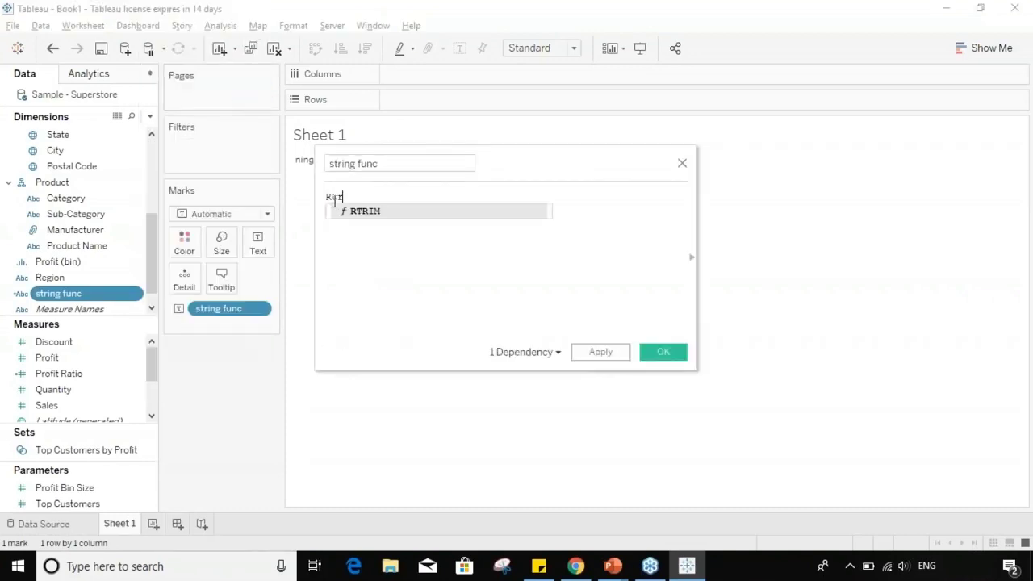
pyautogui.doubleClick(342, 211)
# - Enter " matador ", with a space on both sides, as the RTRIM function's string, then apply and save the calculation
pyautogui.write('" ")')
pyautogui.write('matador')
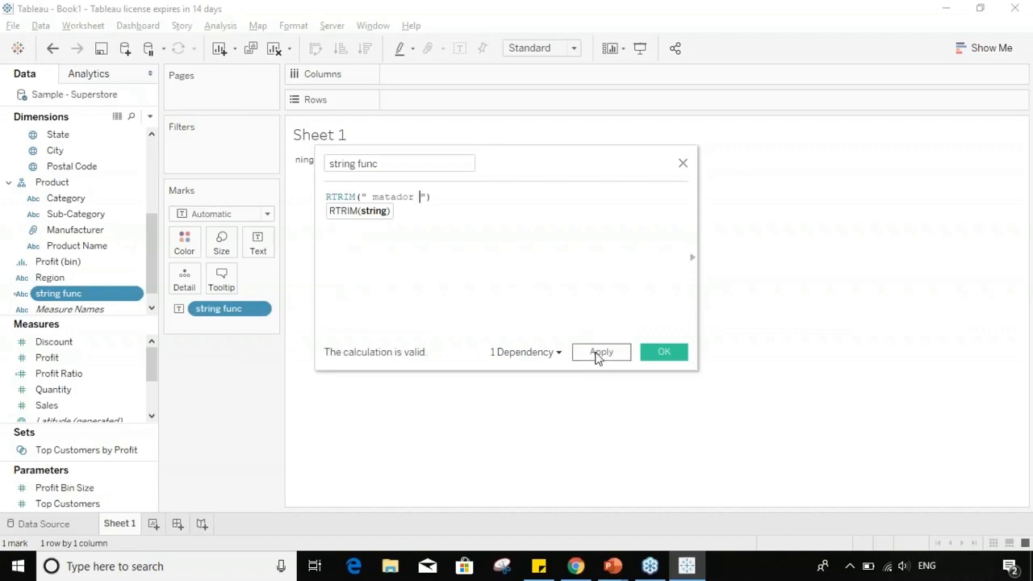
pyautogui.click(607, 355)
pyautogui.click(664, 351)
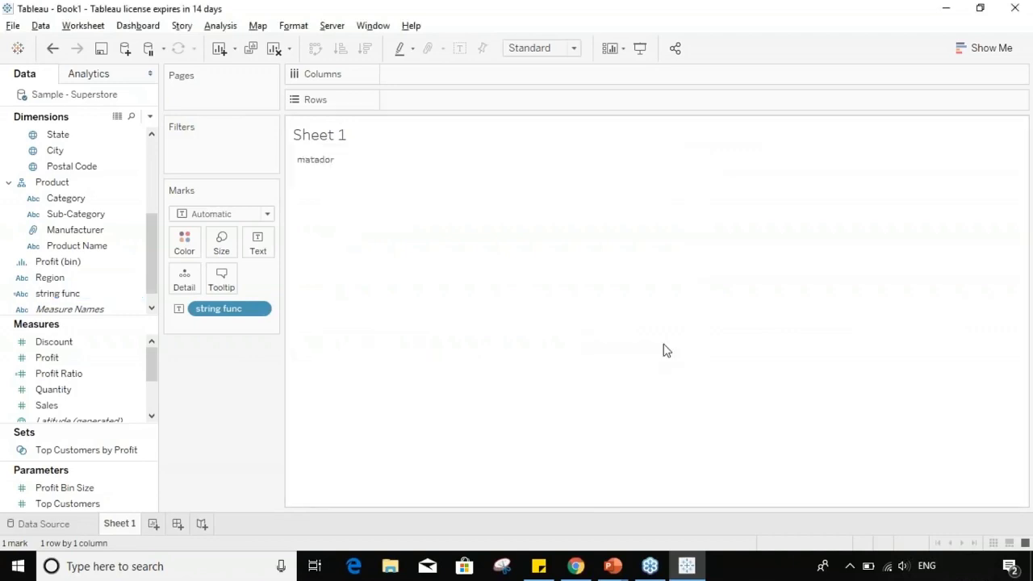
# - Inspect the string func mark on Sheet 1 for leading and trailing spaces, then deselect it
pyautogui.moveTo(331, 165)
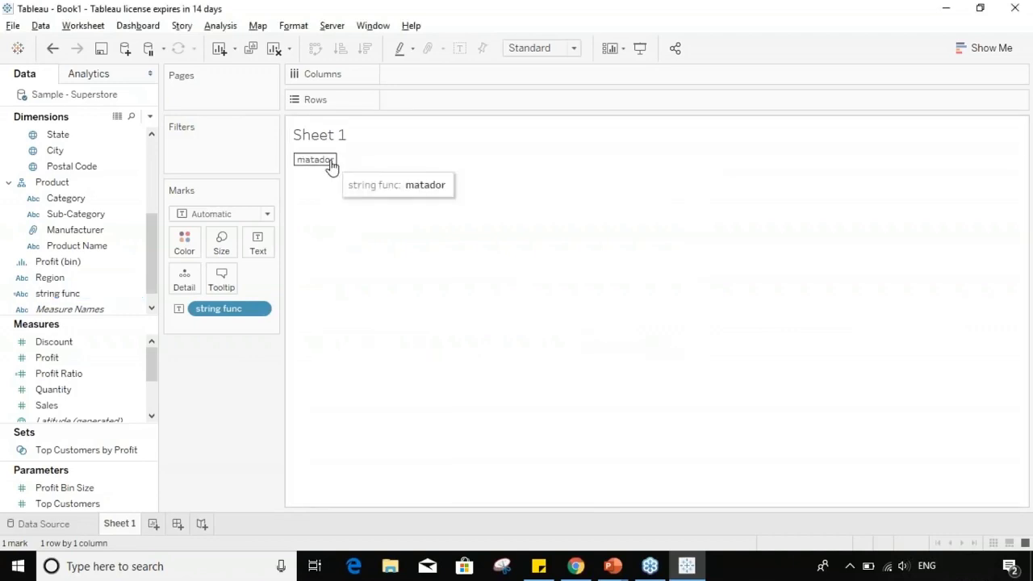
pyautogui.click(331, 164)
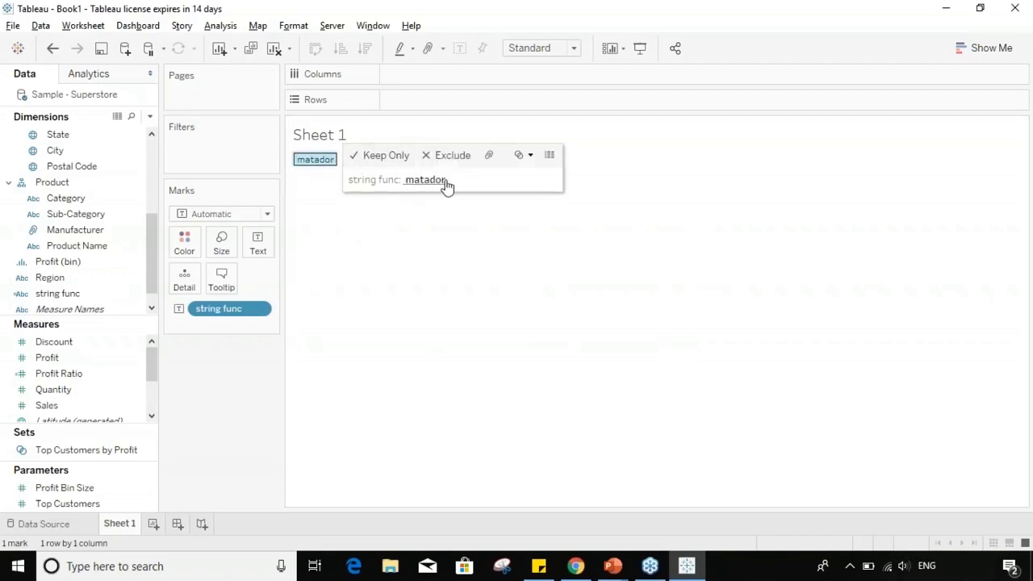
pyautogui.click(709, 190)
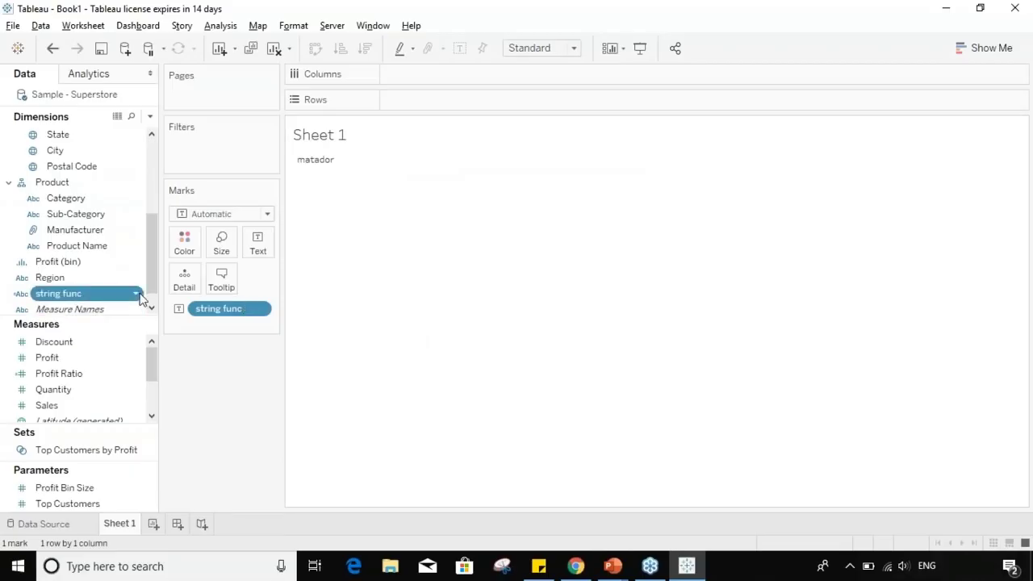
# - Replace the string func field's formula with a SPLIT function that uses 'a-b-c-d' as its string
pyautogui.rightClick(138, 294)
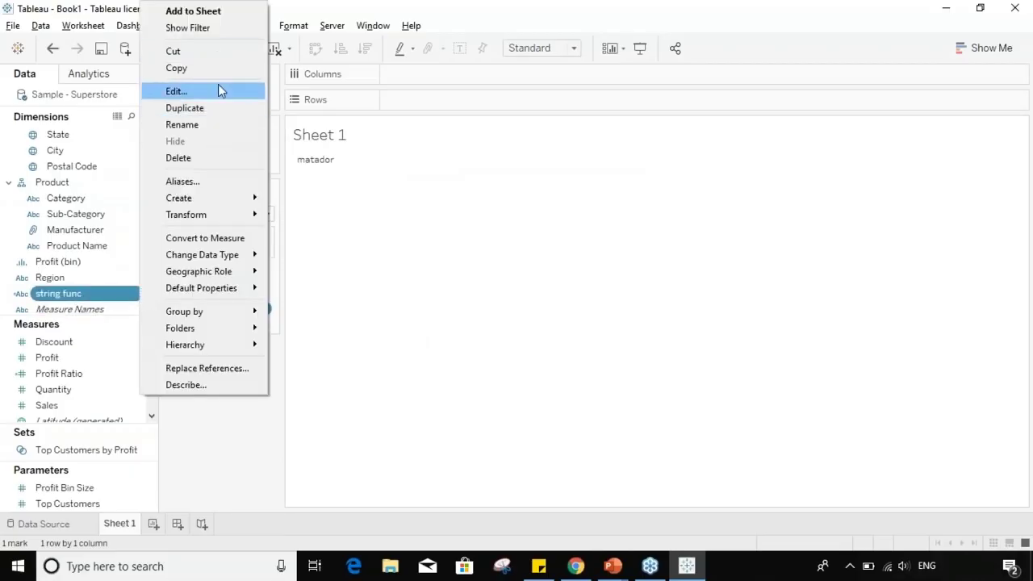
pyautogui.click(219, 90)
pyautogui.write('spl')
pyautogui.press('Return')
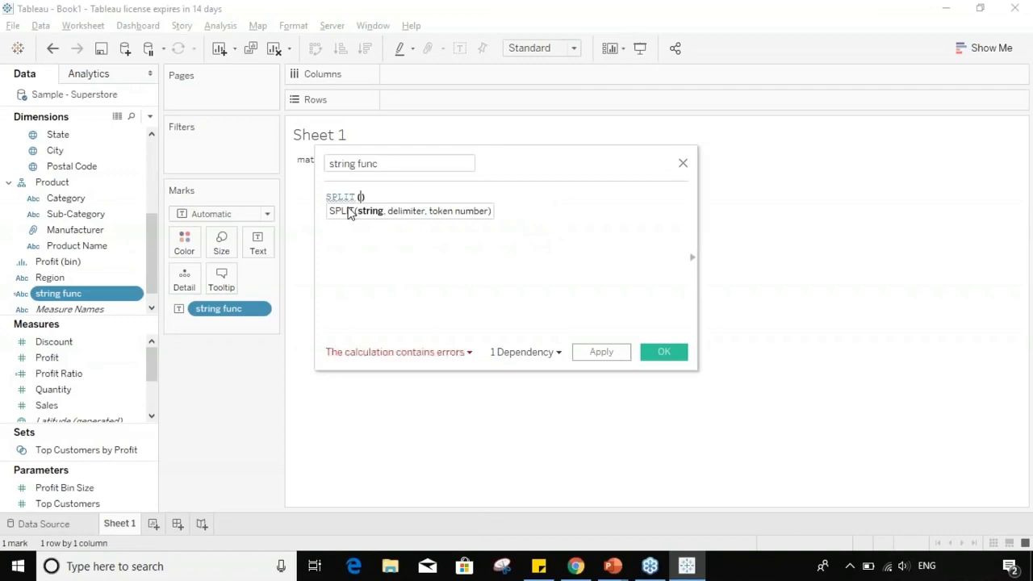
pyautogui.write('a')
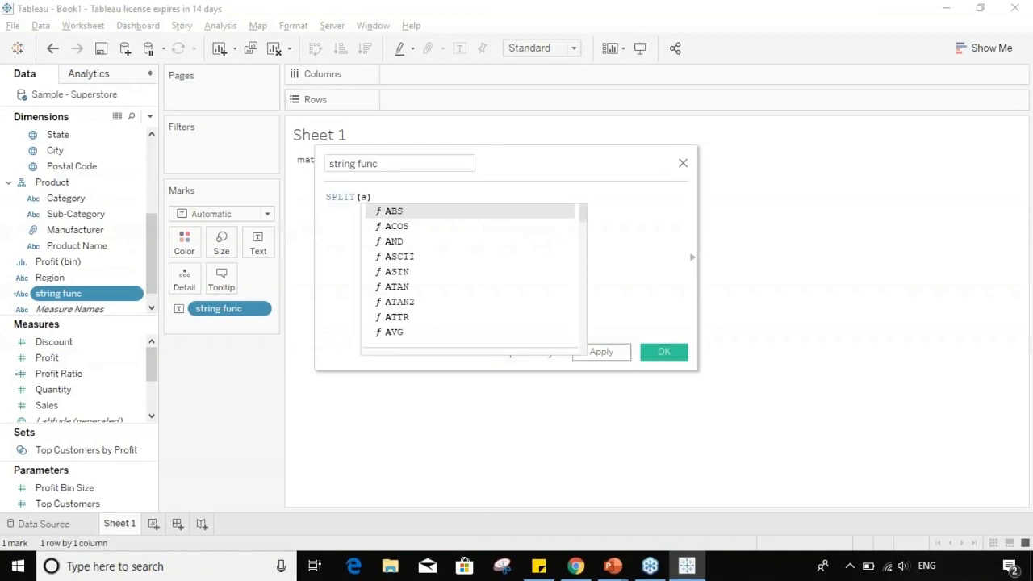
pyautogui.write('-b')
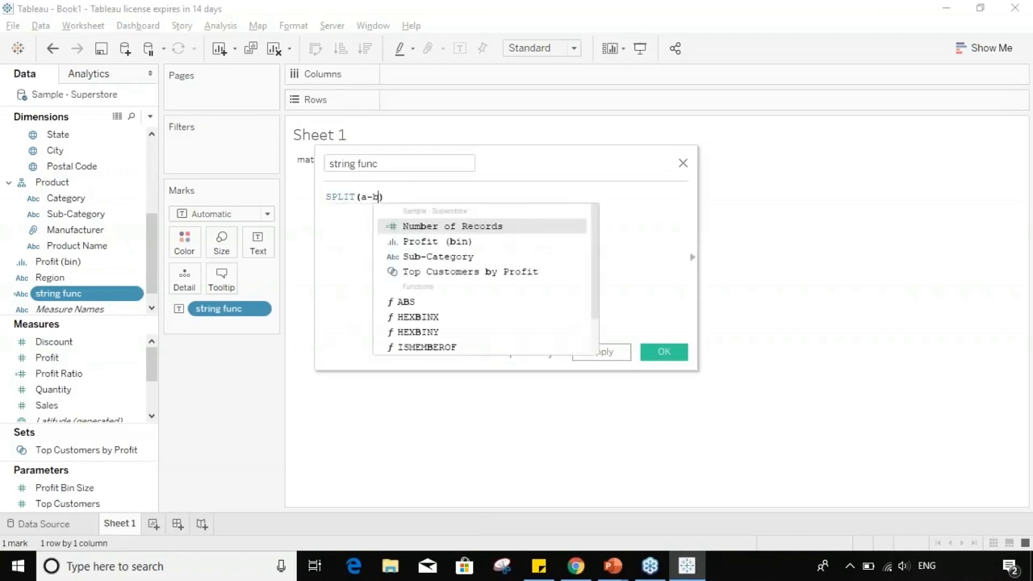
pyautogui.write('-c-')
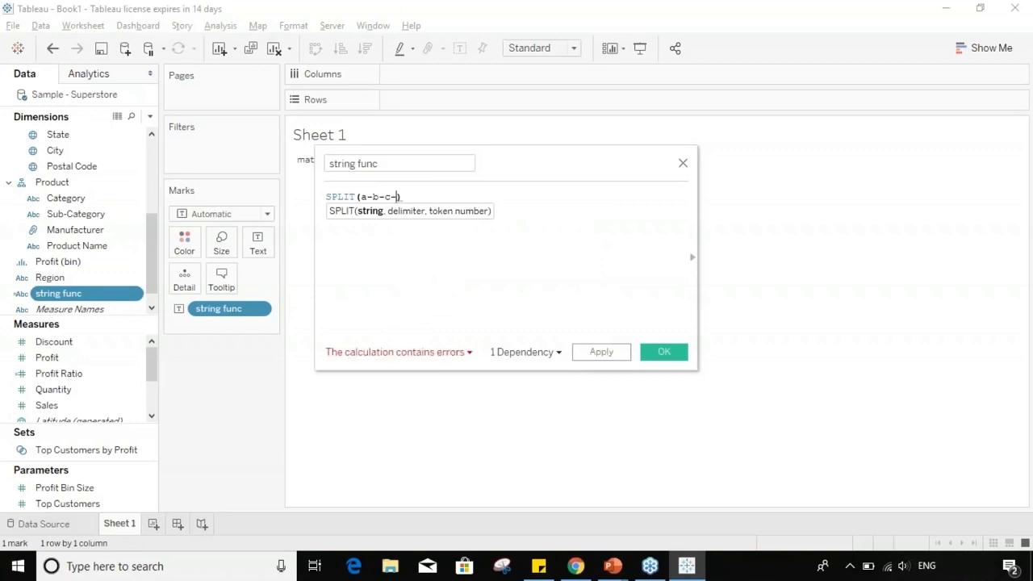
pyautogui.write("d'),")
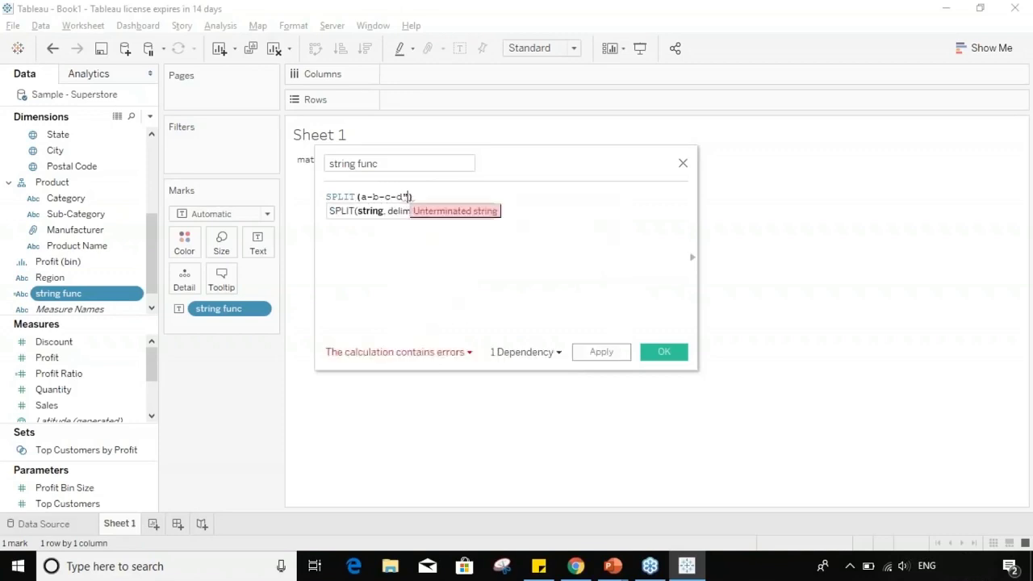
pyautogui.press('Left')
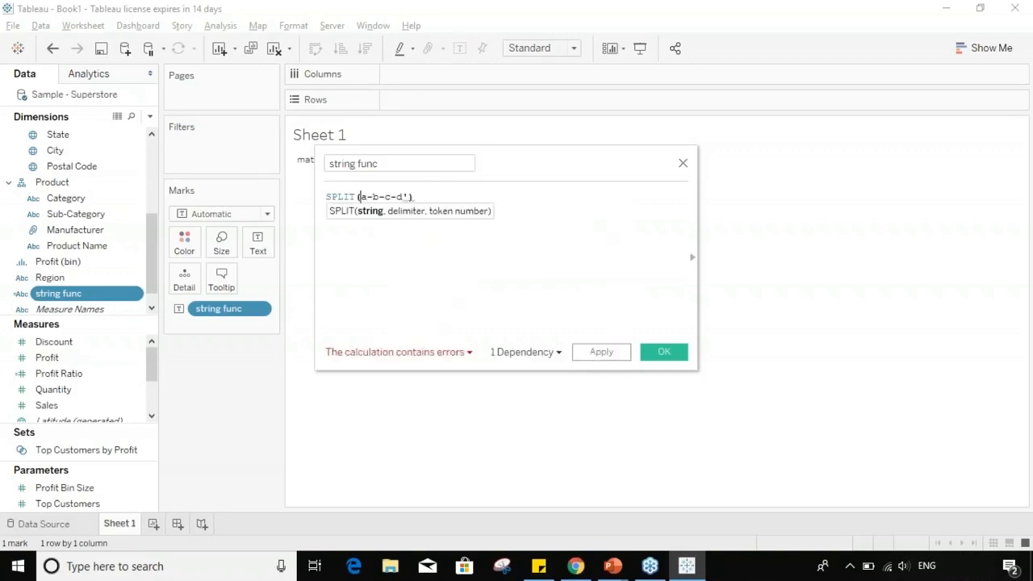
pyautogui.write("'")
pyautogui.press('Right')
pyautogui.press('Right')
pyautogui.press('Right')
pyautogui.press('Right')
pyautogui.press('Right')
pyautogui.press('Right')
pyautogui.press('Right')
pyautogui.press('Right')
# - Complete the SPLIT function with the delimiter '-' and token number 2, then save the calculation
pyautogui.write(',')
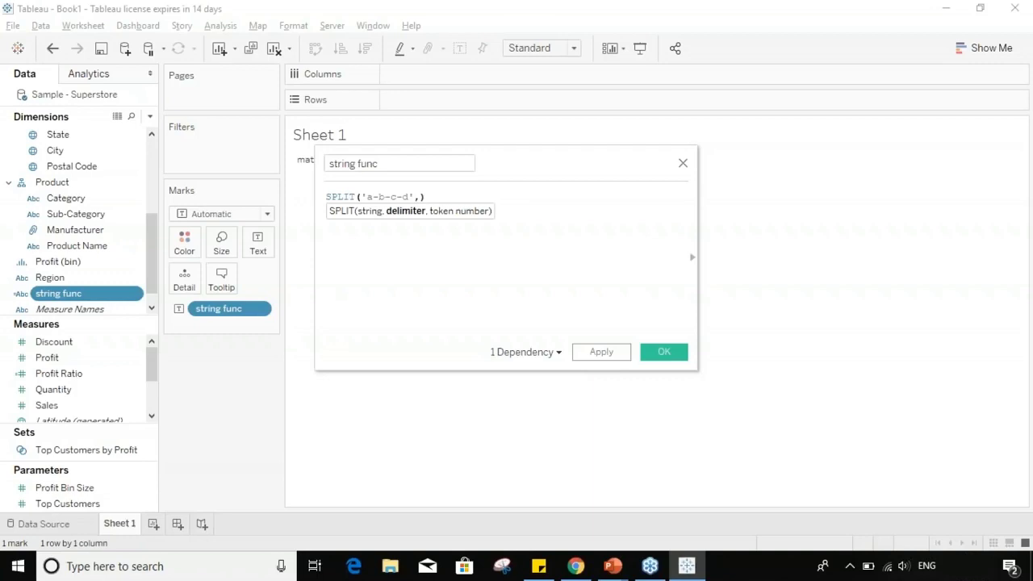
pyautogui.write(" '-'")
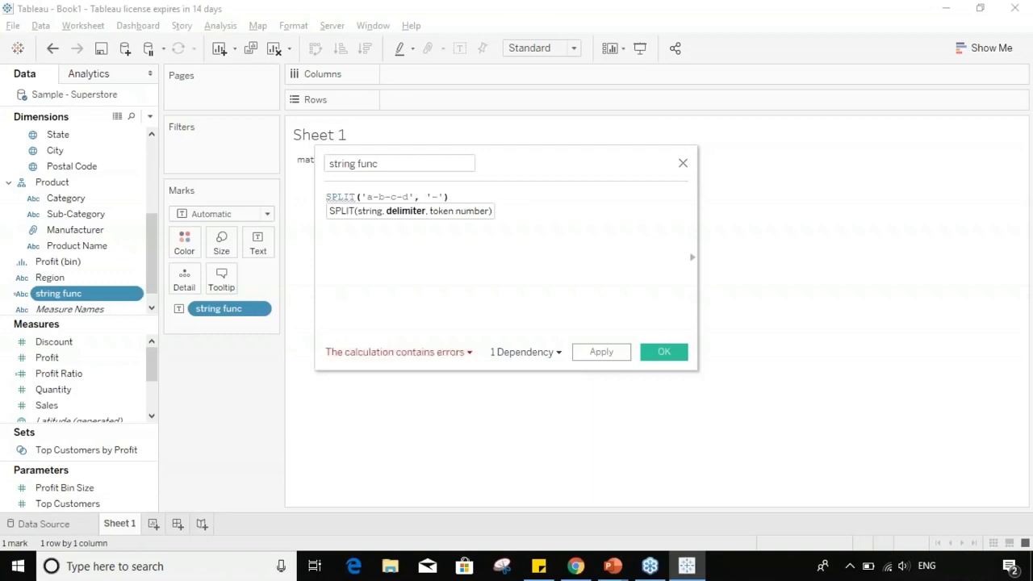
pyautogui.write(',')
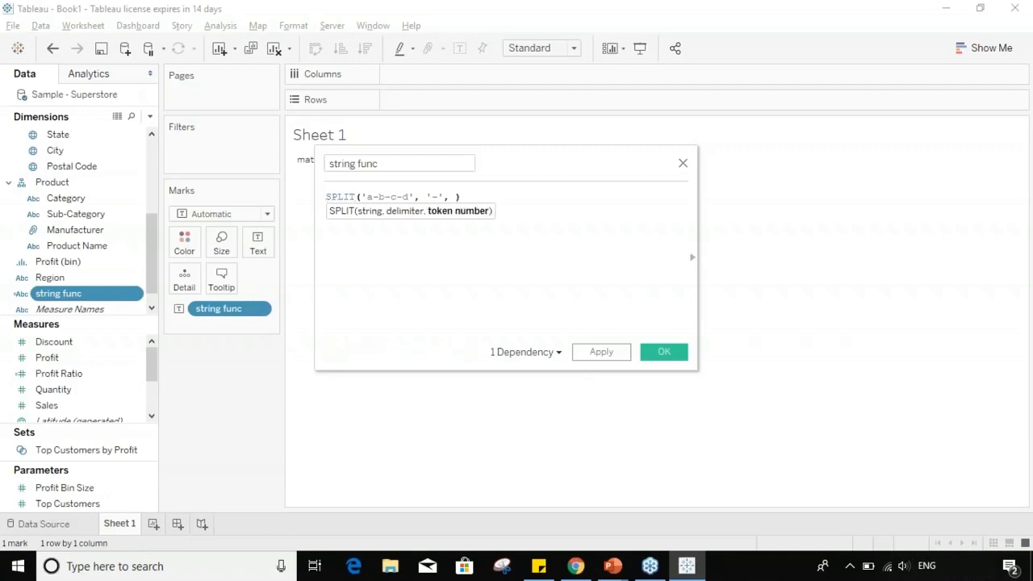
pyautogui.write(' 2')
pyautogui.click(376, 197)
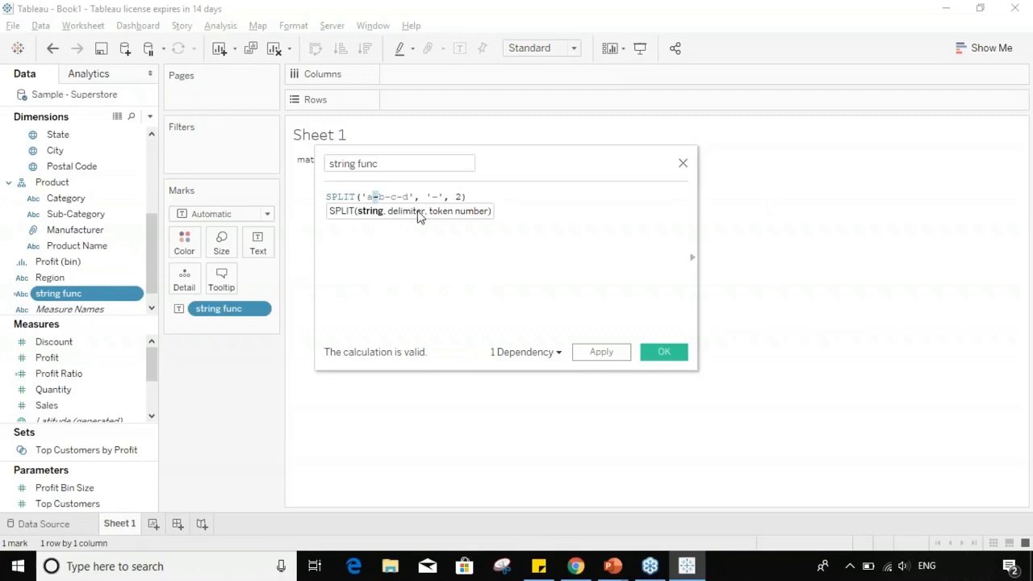
pyautogui.click(520, 232)
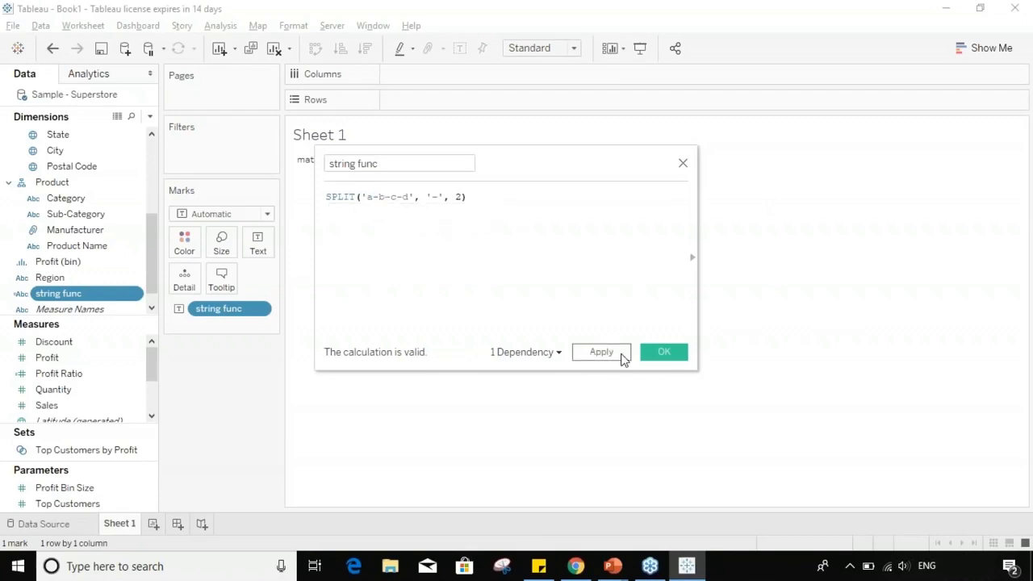
pyautogui.click(662, 353)
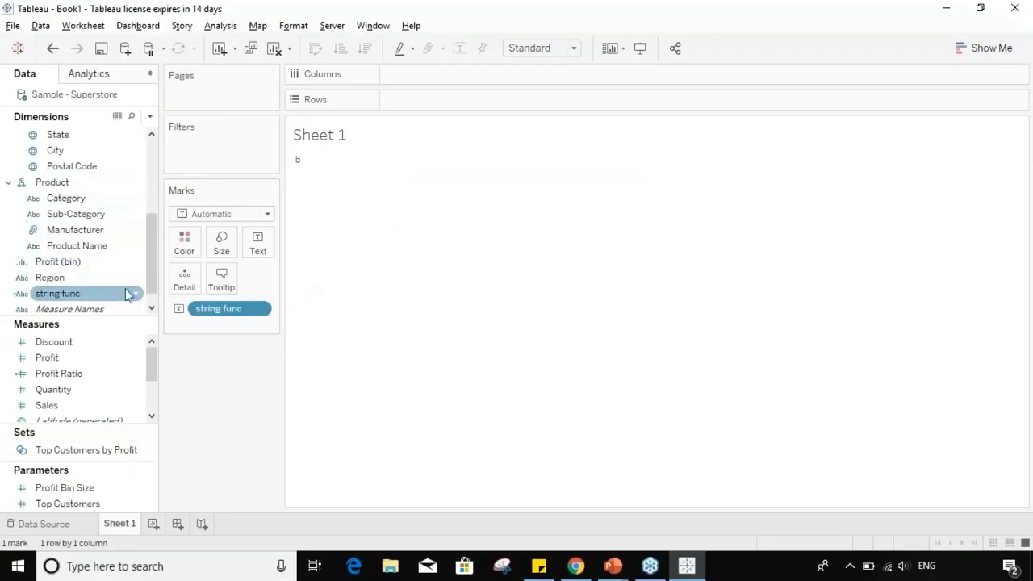
# - Replace the string func field's SPLIT formula with the TRIM function
pyautogui.rightClick(129, 293)
pyautogui.click(186, 90)
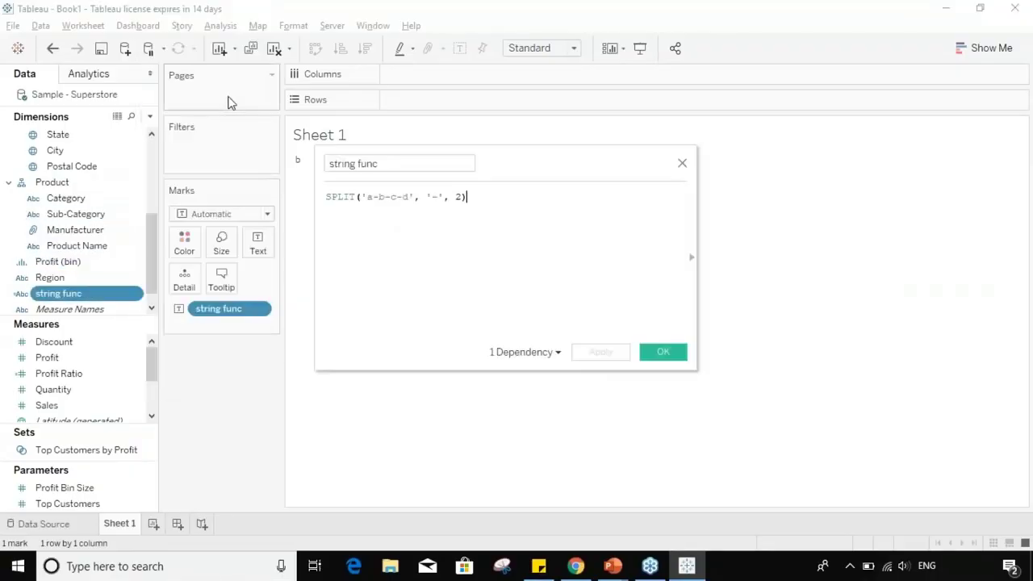
pyautogui.moveTo(489, 201); pyautogui.dragTo(325, 197)
pyautogui.press('BackSpace')
pyautogui.write('TRIM')
pyautogui.click(343, 213)
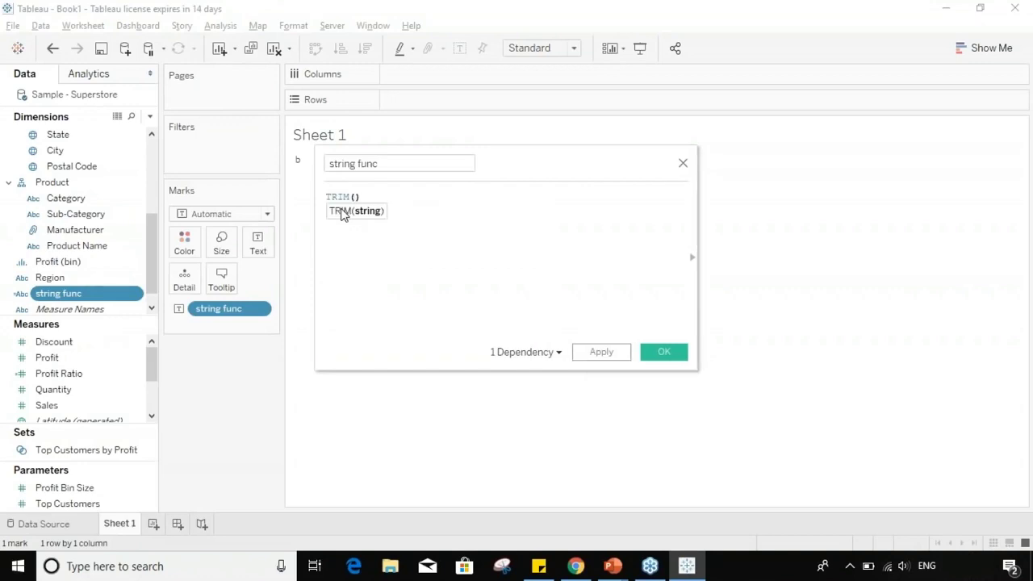
# - Enter " matador ", with a space on both sides, as the TRIM function's string, save it and check the mark on Sheet 1
pyautogui.write('" s')
pyautogui.write('atador')
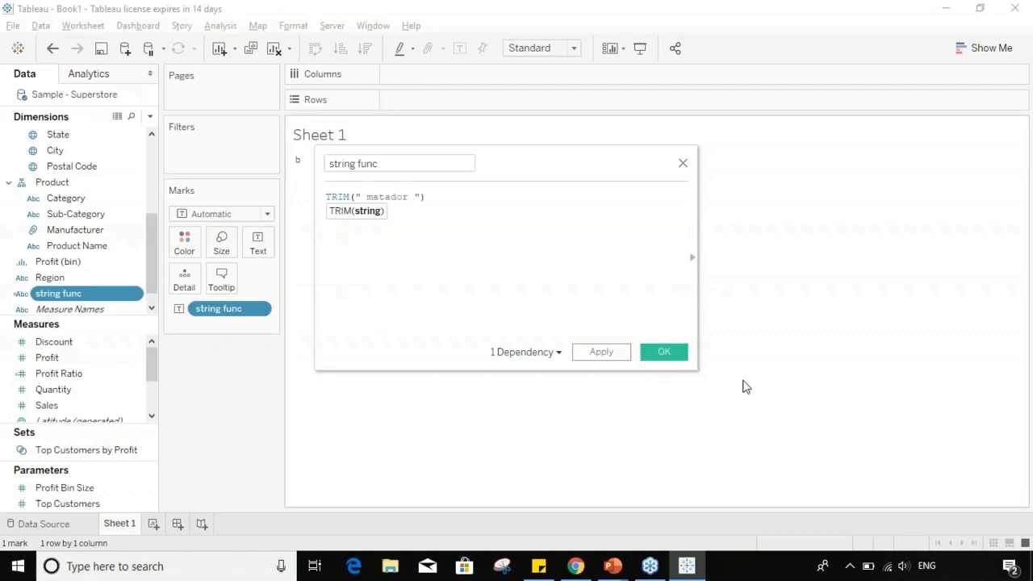
pyautogui.click(667, 357)
pyautogui.click(323, 164)
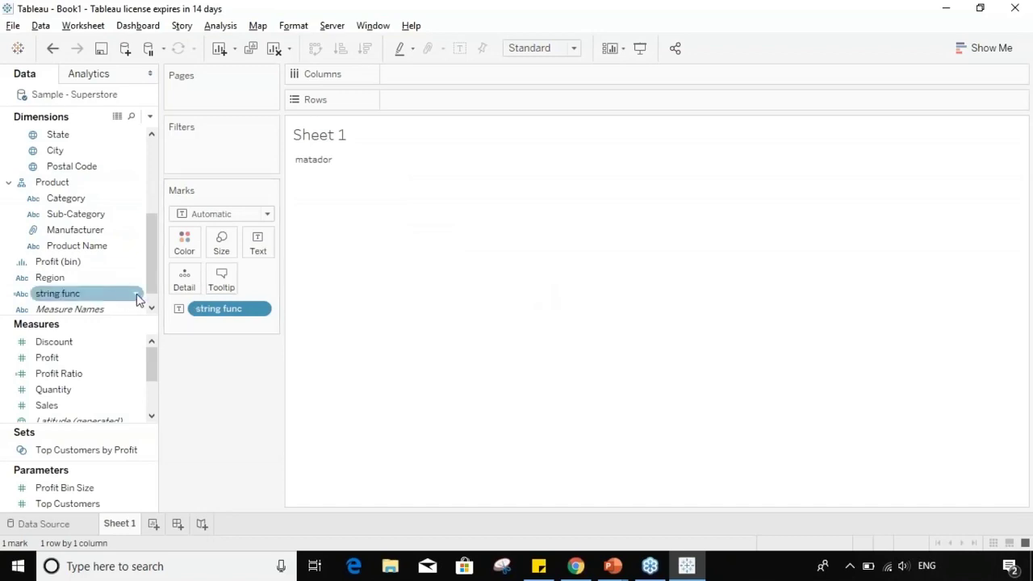
# - Replace the string func field's TRIM formula with the UPPER function
pyautogui.rightClick(137, 294)
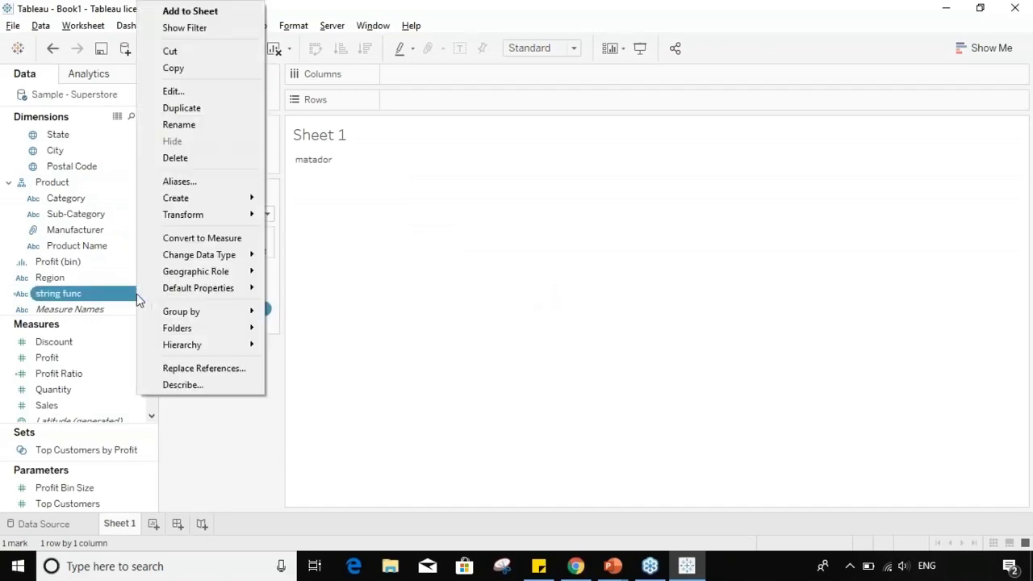
pyautogui.click(244, 96)
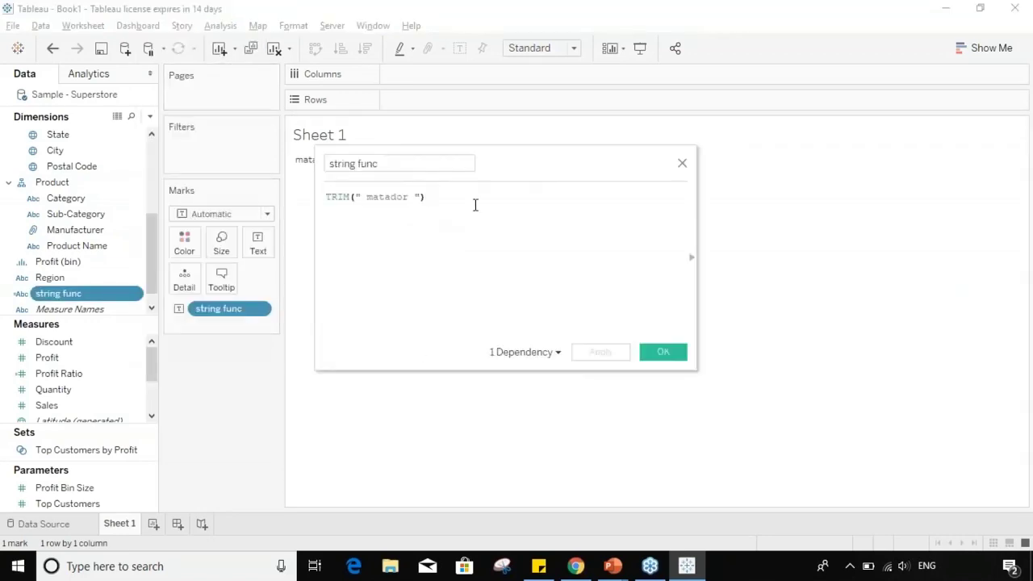
pyautogui.press('BackSpace')
pyautogui.press('BackSpace')
pyautogui.press('BackSpace')
pyautogui.press('BackSpace')
pyautogui.press('BackSpace')
pyautogui.press('BackSpace')
pyautogui.press('BackSpace')
pyautogui.press('BackSpace')
pyautogui.press('BackSpace')
pyautogui.press('BackSpace')
pyautogui.press('BackSpace')
pyautogui.press('BackSpace')
pyautogui.press('BackSpace')
pyautogui.press('BackSpace')
pyautogui.press('BackSpace')
pyautogui.press('BackSpace')
pyautogui.press('BackSpace')
pyautogui.write('upp')
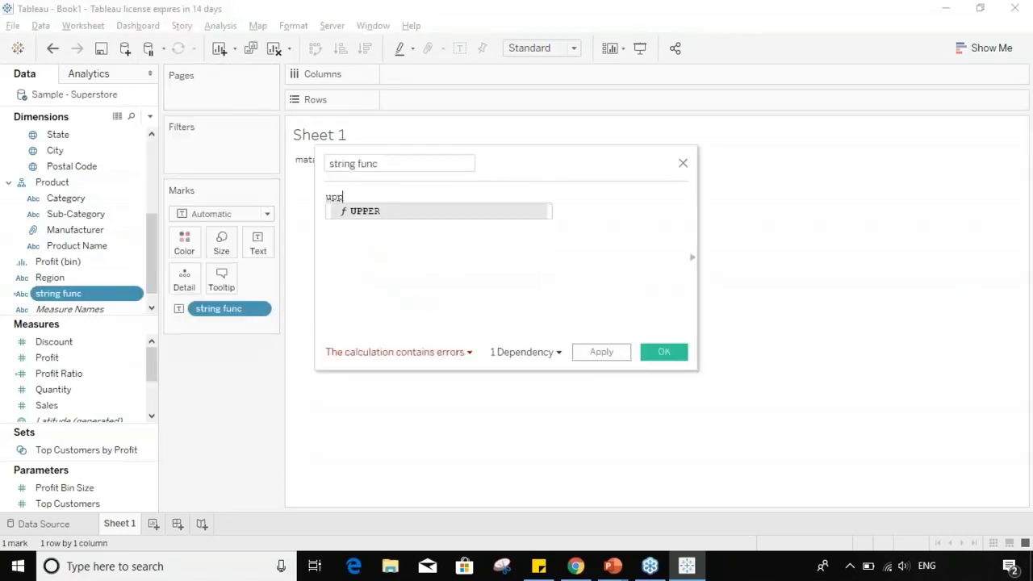
pyautogui.press('Return')
# - Enter "mAtAdOR" as the UPPER function's string, save the calculation and inspect the mark's full text on Sheet 1
pyautogui.write('"mAt')
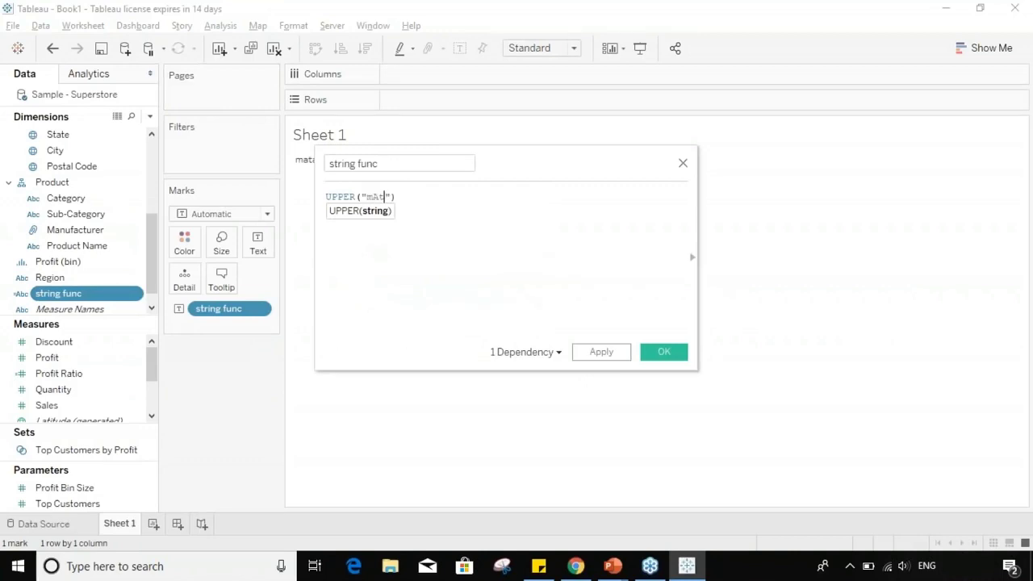
pyautogui.write('R')
pyautogui.write('dOR')
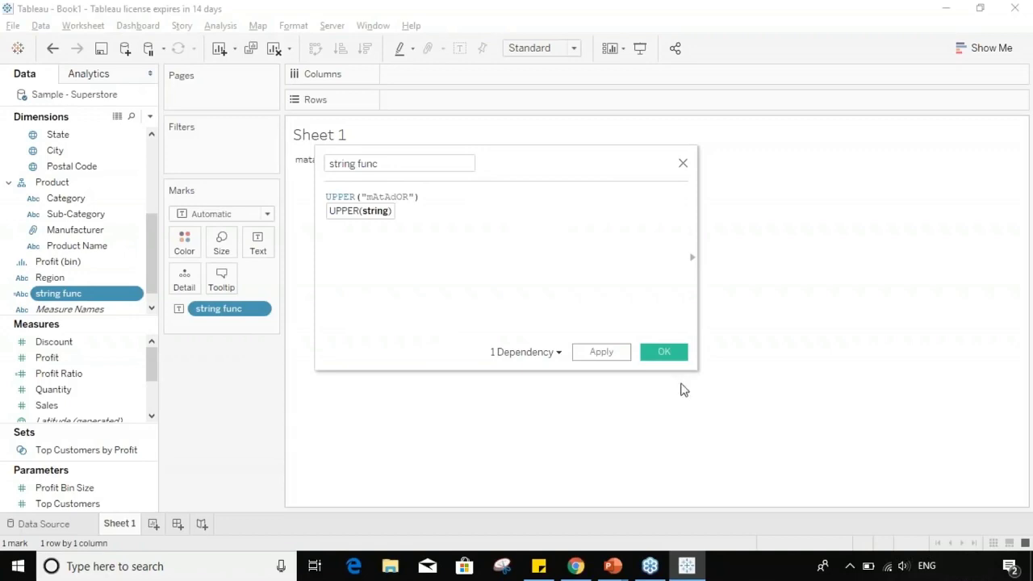
pyautogui.click(681, 353)
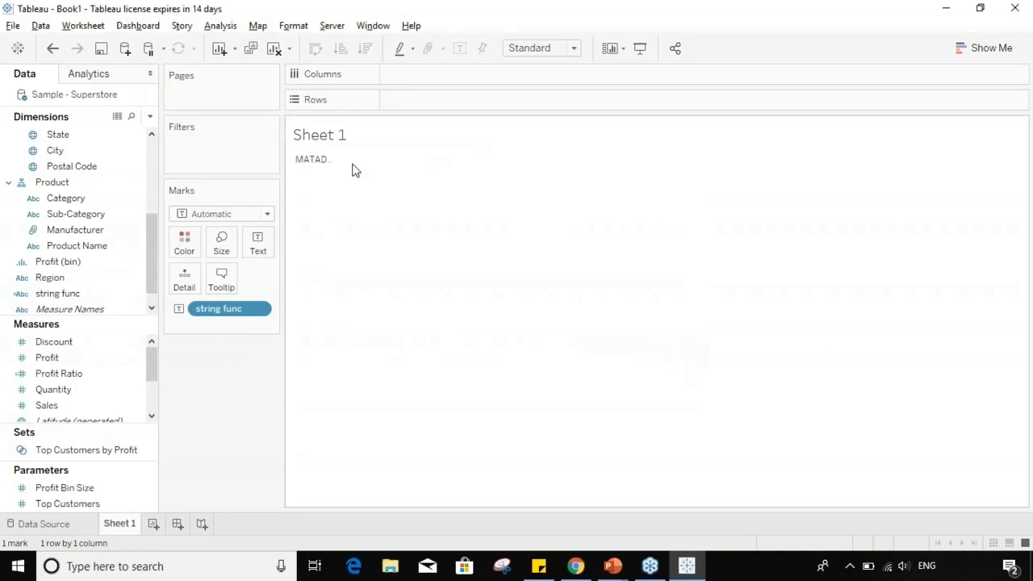
pyautogui.click(332, 168)
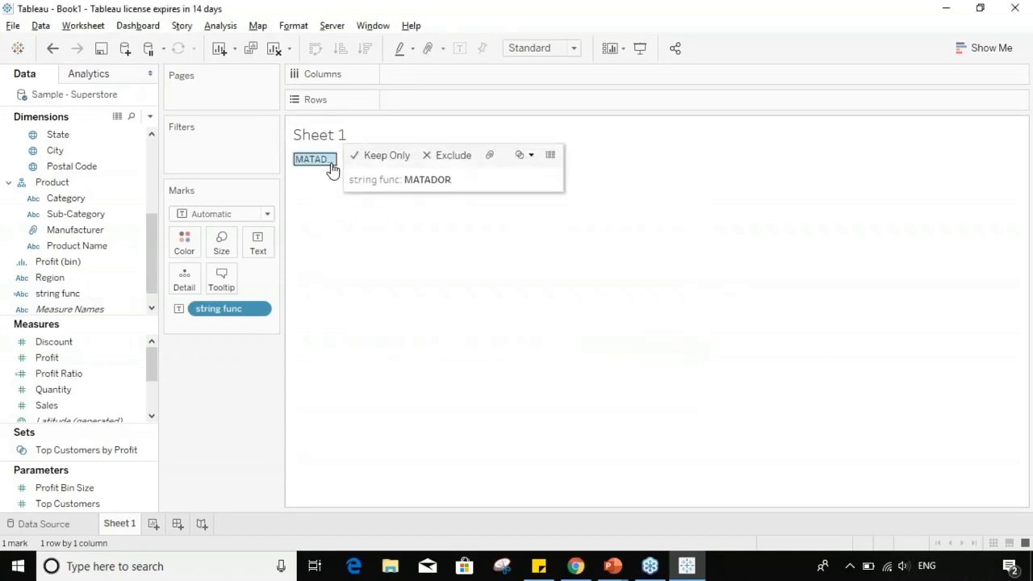
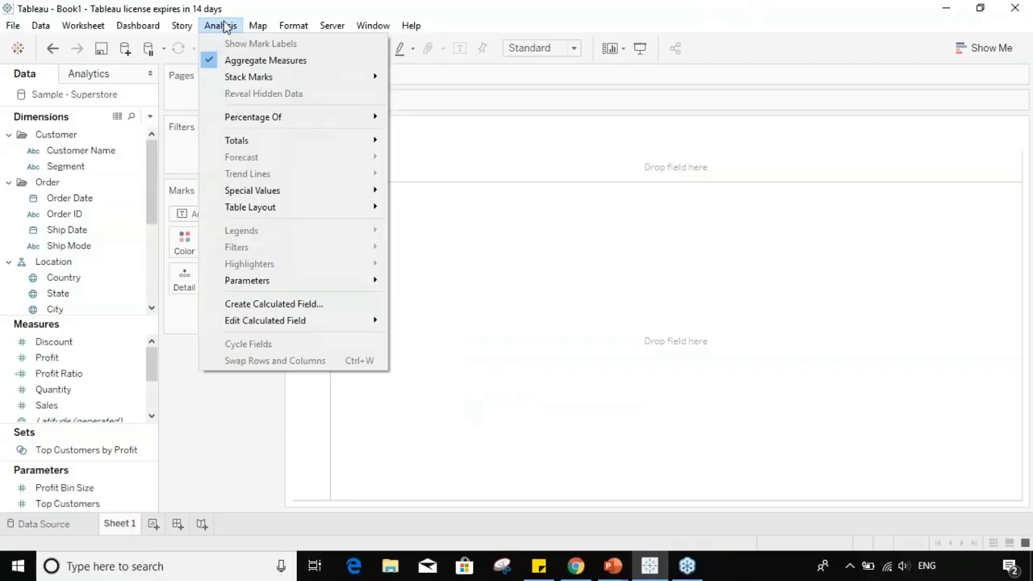
# - Create a calculated field named type conversion with the formula DATE([Order Date]) and save it
pyautogui.click(295, 304)
pyautogui.write('type conversion')
pyautogui.click(374, 224)
pyautogui.write('date')
pyautogui.press('Return')
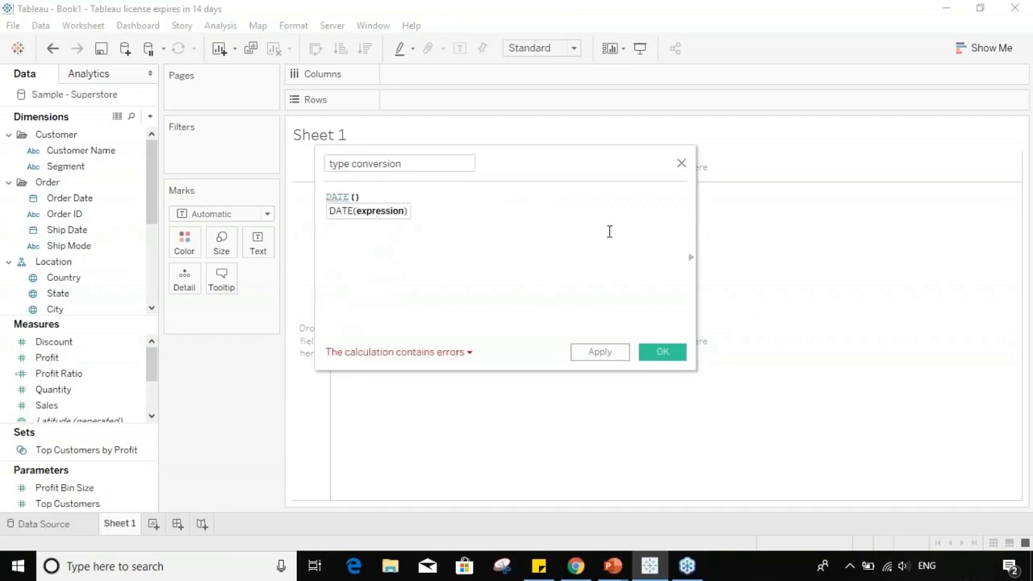
pyautogui.write('or')
pyautogui.click(510, 227)
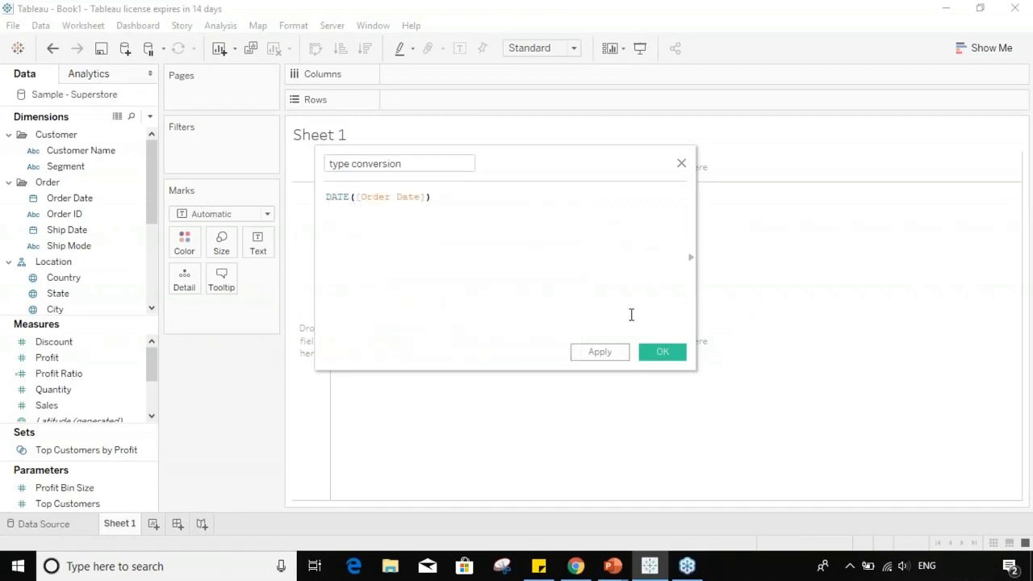
pyautogui.click(660, 355)
# - Show the type conversion field as text marks on Sheet 1, set to continuous full-date days
pyautogui.moveTo(69, 295); pyautogui.dragTo(258, 242)
pyautogui.click(263, 309)
pyautogui.click(284, 406)
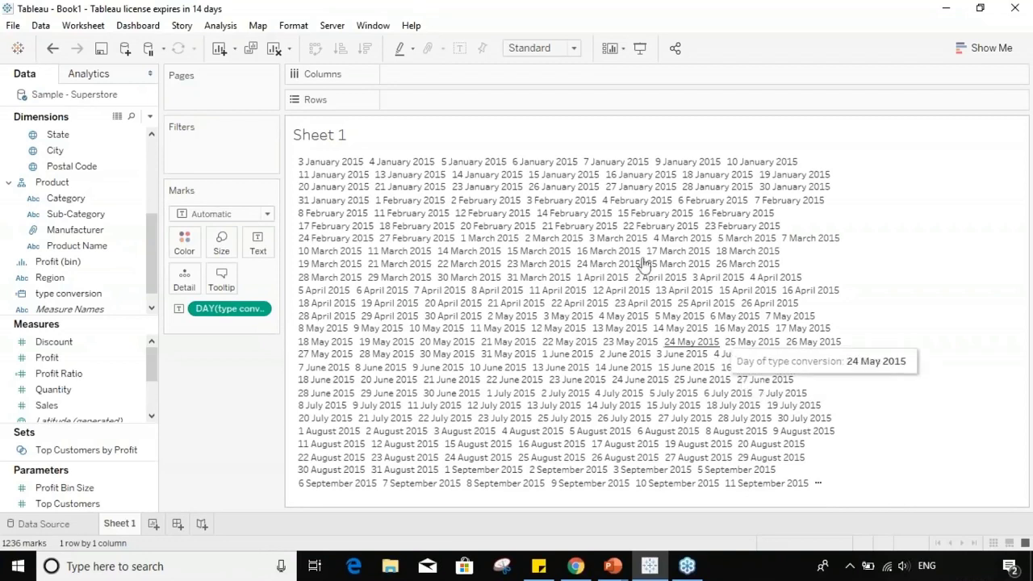
pyautogui.click(259, 310)
pyautogui.click(85, 247)
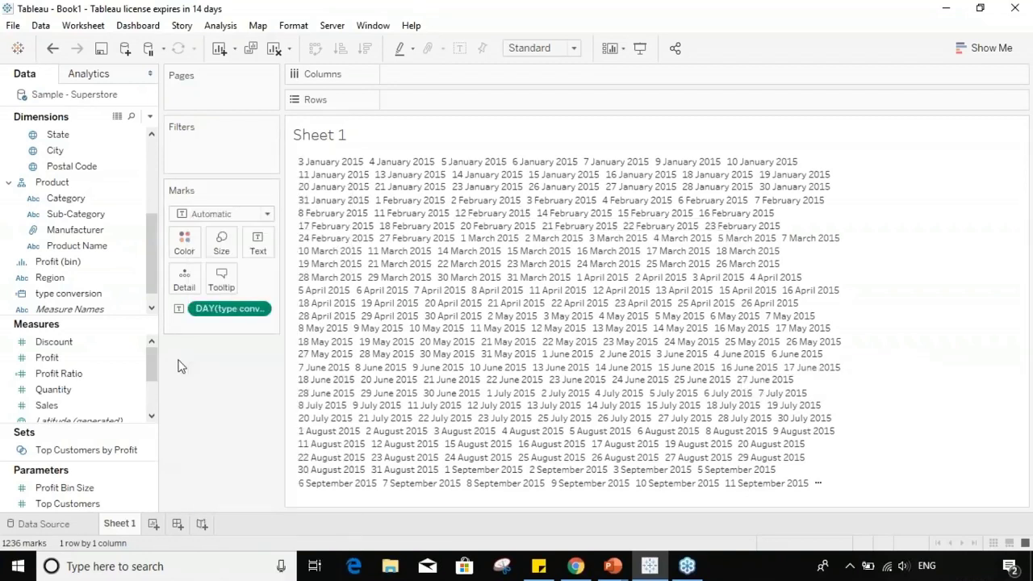
pyautogui.click(60, 279)
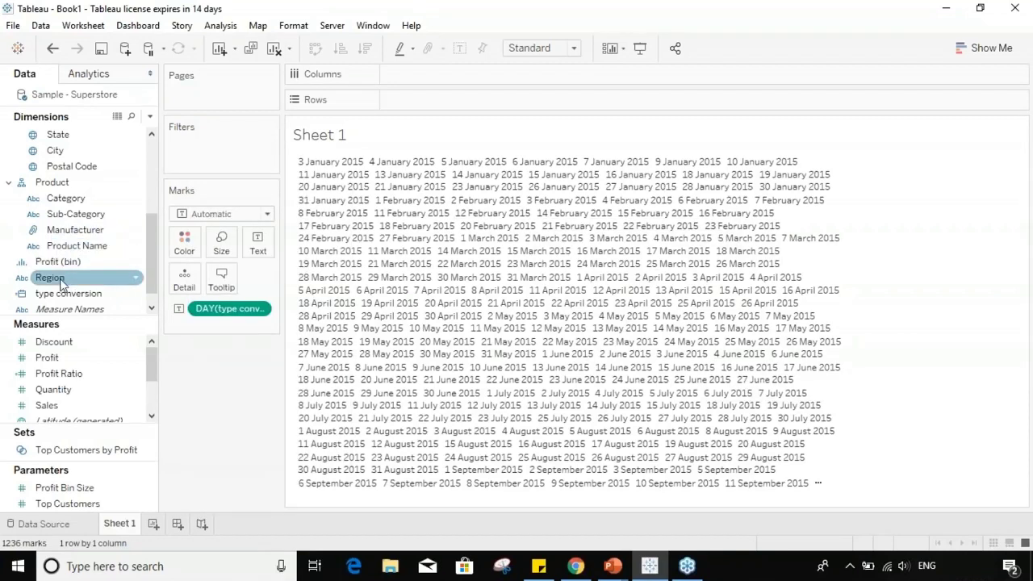
# - Filter Sheet 1 by the maximum of type conversion, using the date range 03-01-2015 to 14-01-2015
pyautogui.click(76, 295)
pyautogui.moveTo(76, 295); pyautogui.dragTo(220, 144)
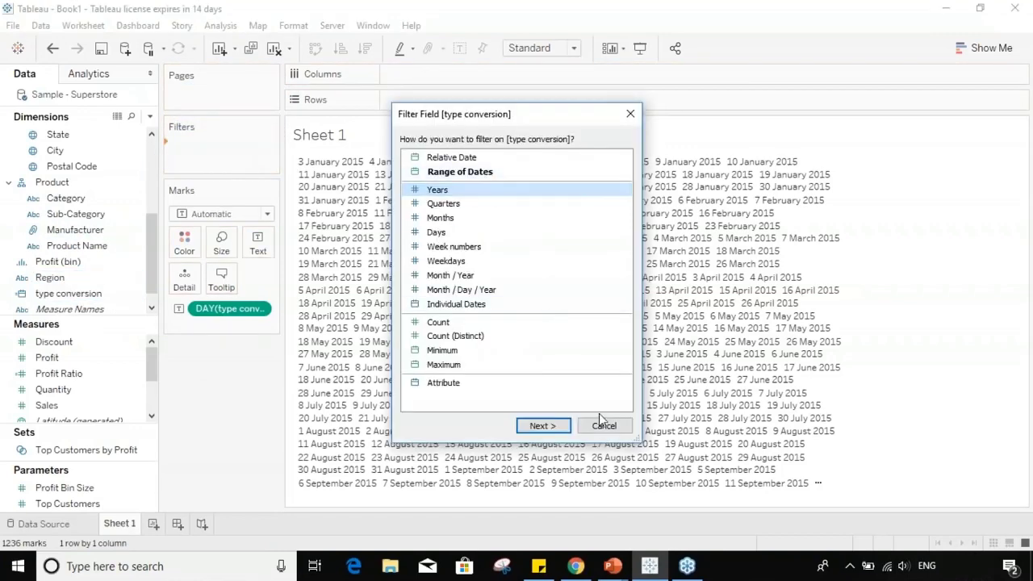
pyautogui.click(494, 365)
pyautogui.click(542, 425)
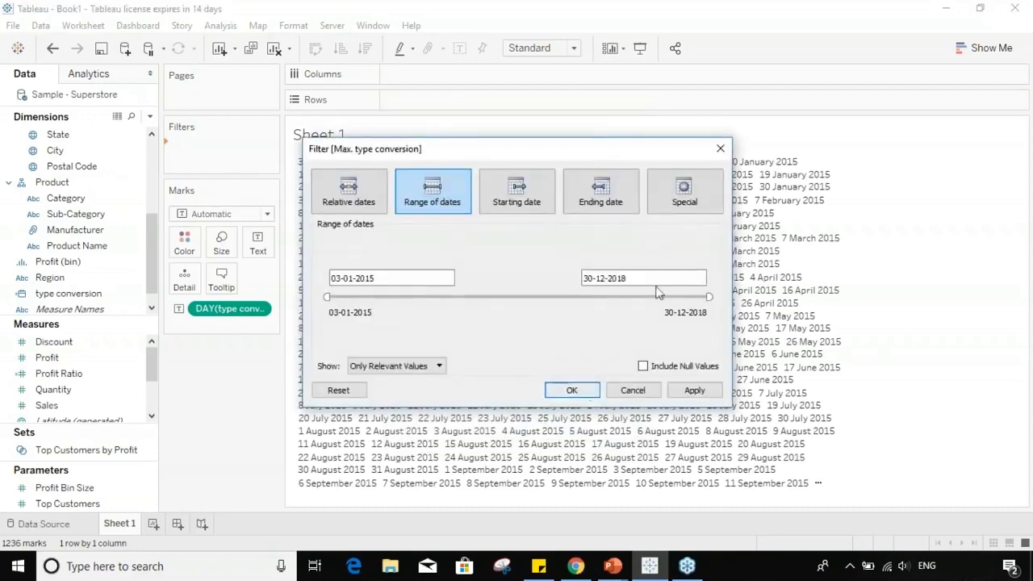
pyautogui.moveTo(707, 296); pyautogui.dragTo(333, 300)
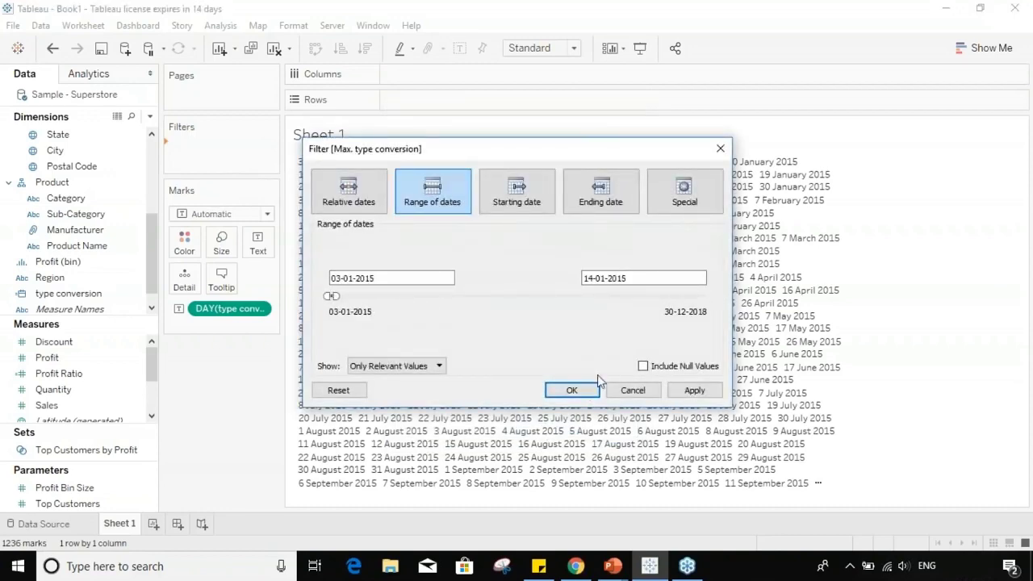
pyautogui.click(572, 390)
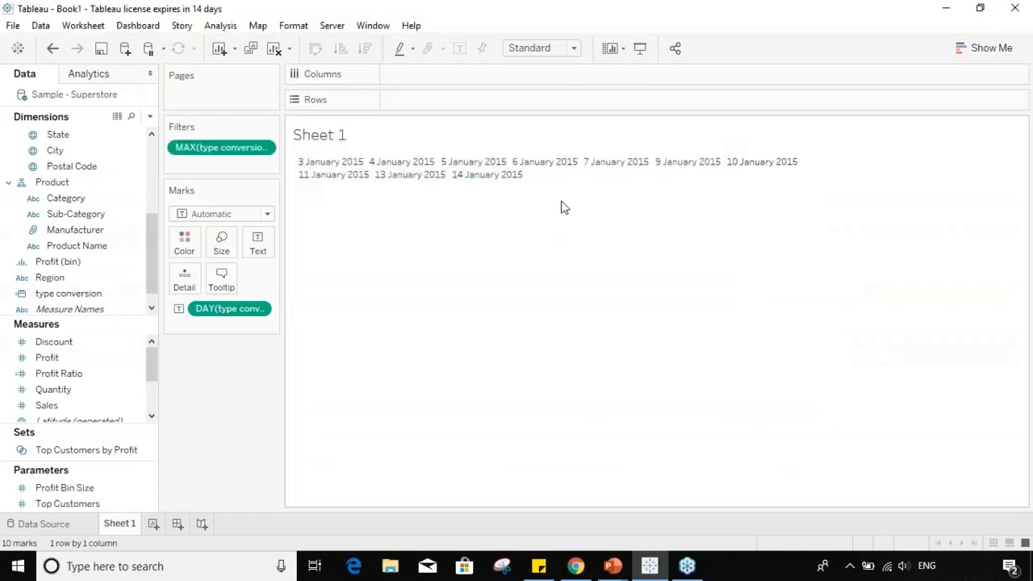
# - Remove the type conversion filter and the type conversion text field from Sheet 1
pyautogui.click(266, 148)
pyautogui.click(232, 506)
pyautogui.click(264, 309)
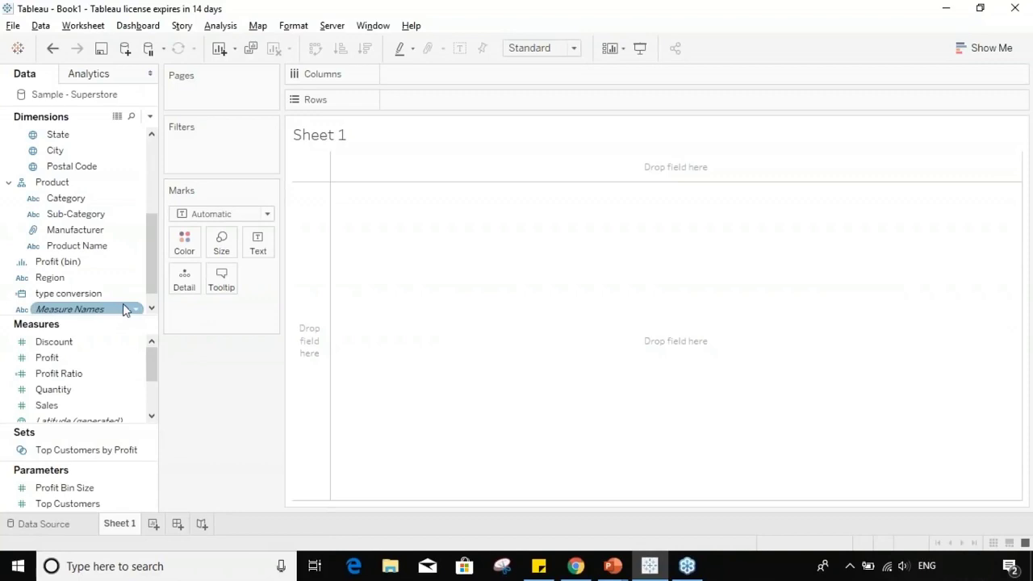
# - Change the type conversion field's formula to DATEPARSE("dd.MMMM.yyyy", "15.September.2005") and save it
pyautogui.rightClick(131, 293)
pyautogui.click(215, 75)
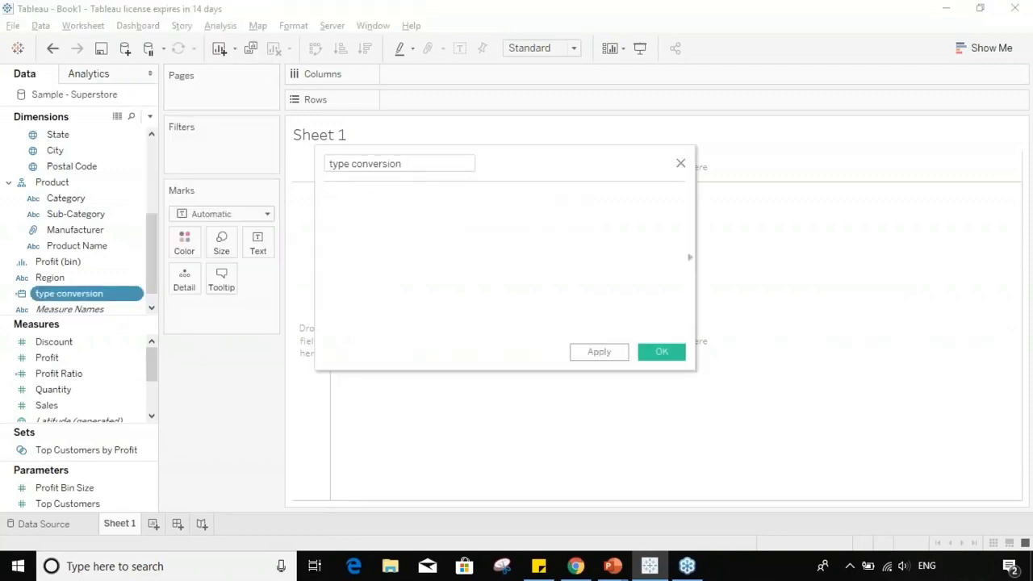
pyautogui.write('datepar')
pyautogui.press('Return')
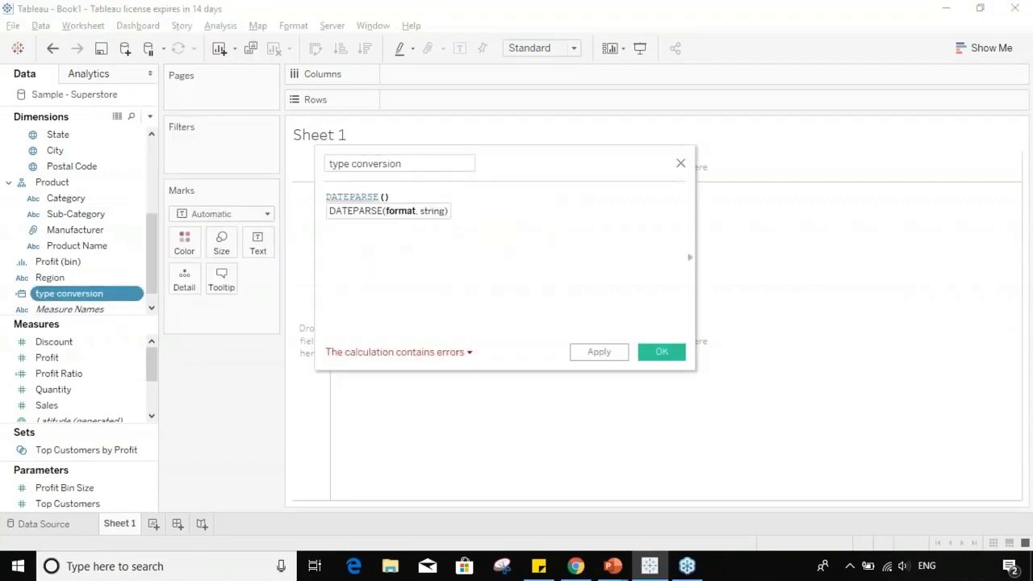
pyautogui.write('"dd.MMMM.yyyy", "15')
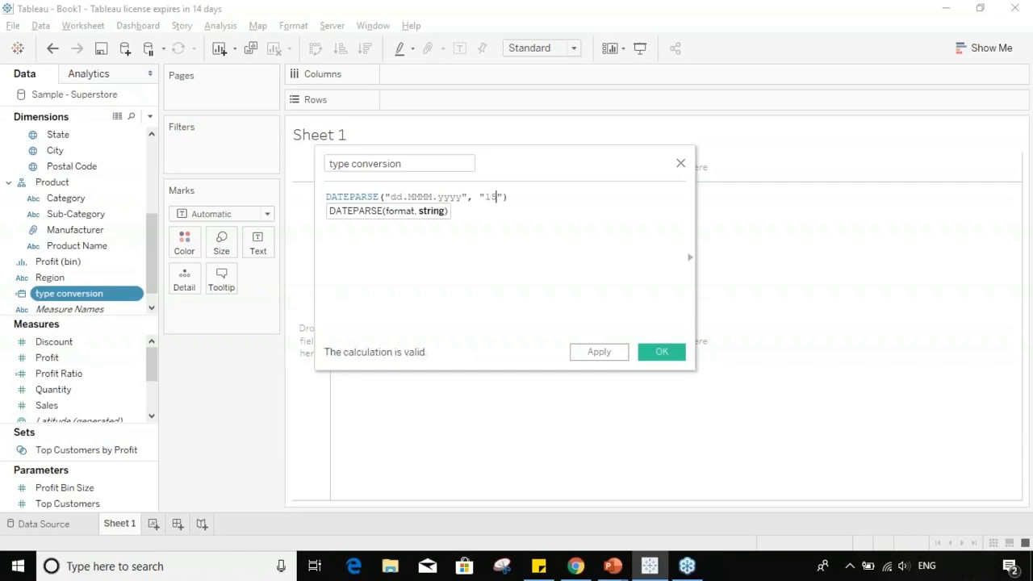
pyautogui.write('.September')
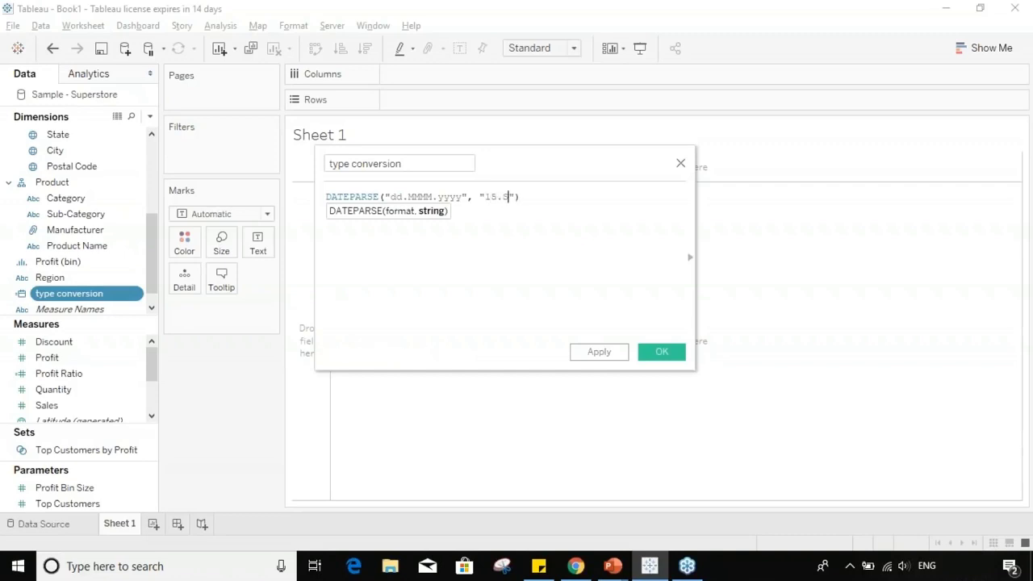
pyautogui.write('.205')
pyautogui.press('BackSpace')
pyautogui.write('18')
pyautogui.click(662, 351)
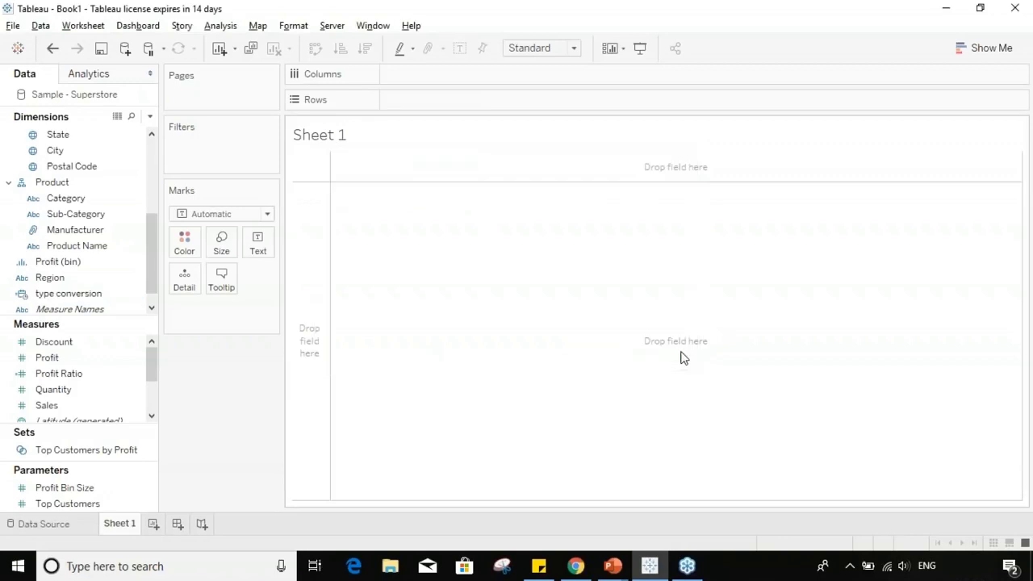
# - Show the type conversion field as a text mark on Sheet 1 at the continuous Day level
pyautogui.moveTo(101, 300); pyautogui.dragTo(258, 244)
pyautogui.click(263, 308)
pyautogui.click(243, 403)
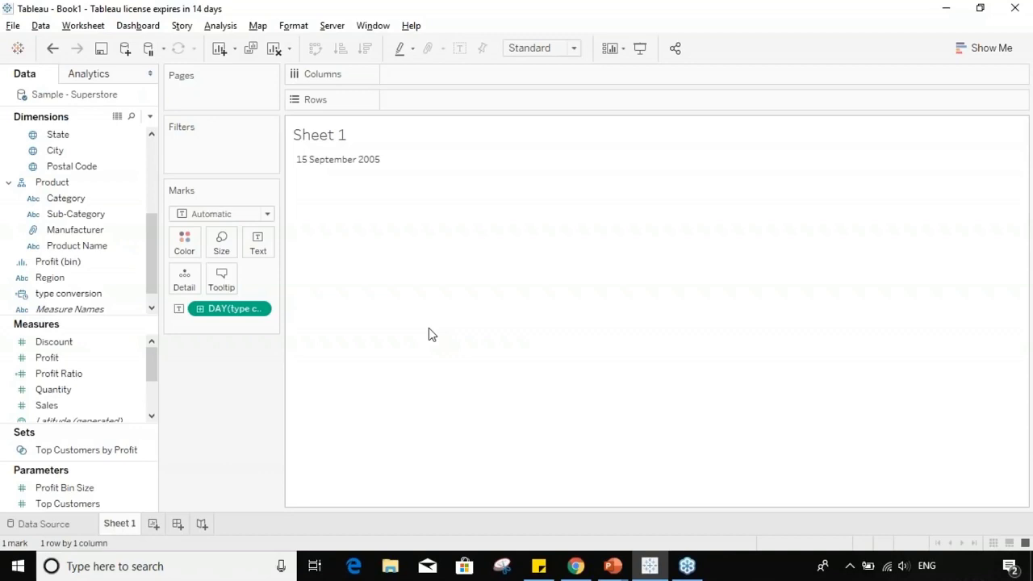
pyautogui.click(259, 310)
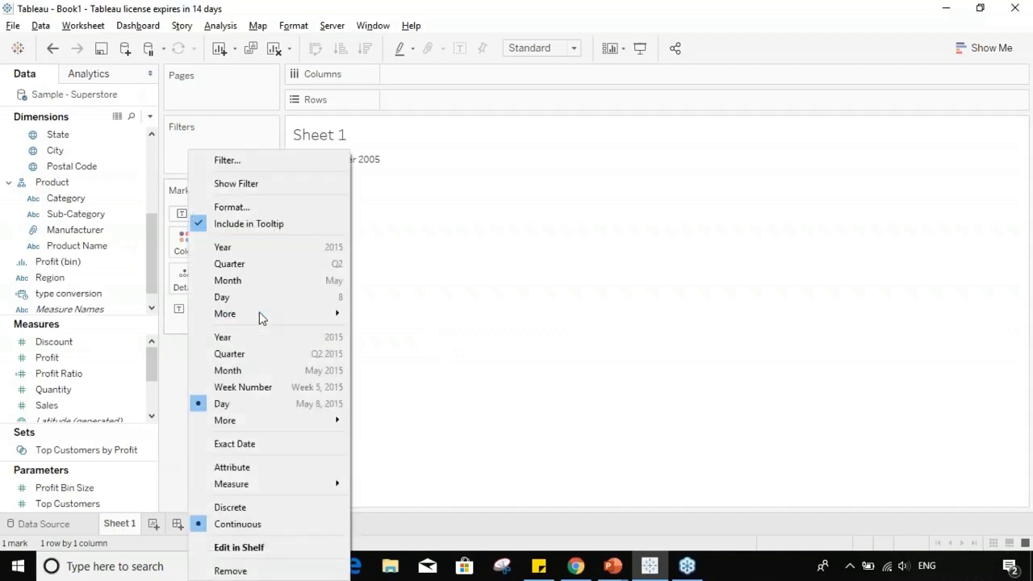
pyautogui.click(299, 443)
pyautogui.hotkey('ctrl', 'z')
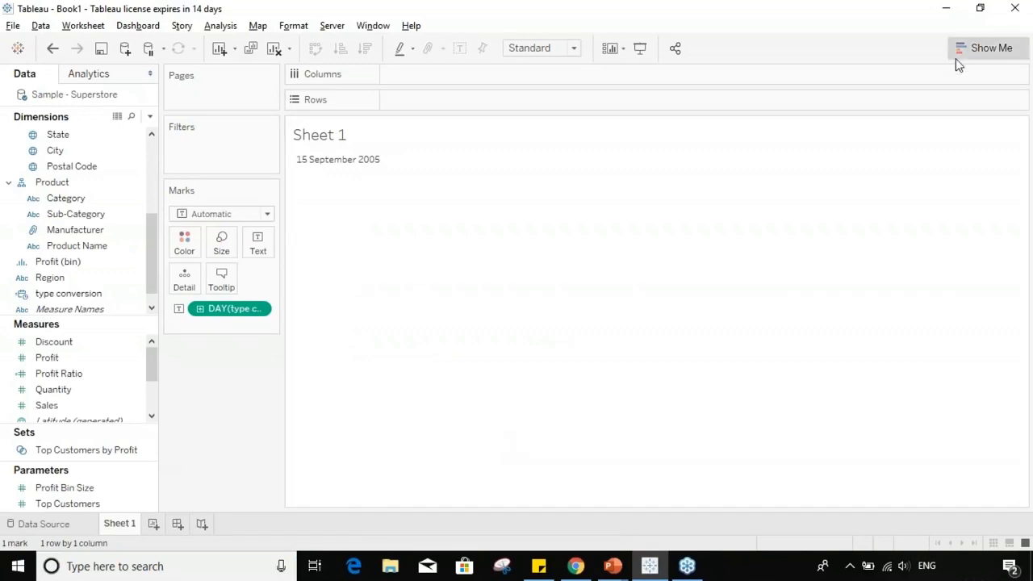
# - Convert the Sheet 1 view into a text table using Show Me, and close the chart type list
pyautogui.click(983, 48)
pyautogui.click(908, 90)
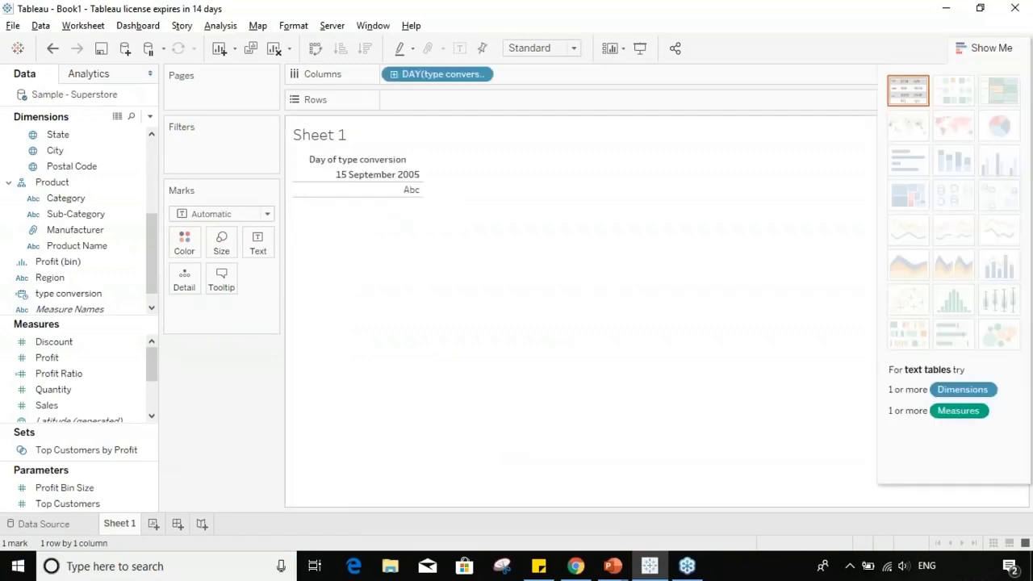
pyautogui.click(981, 48)
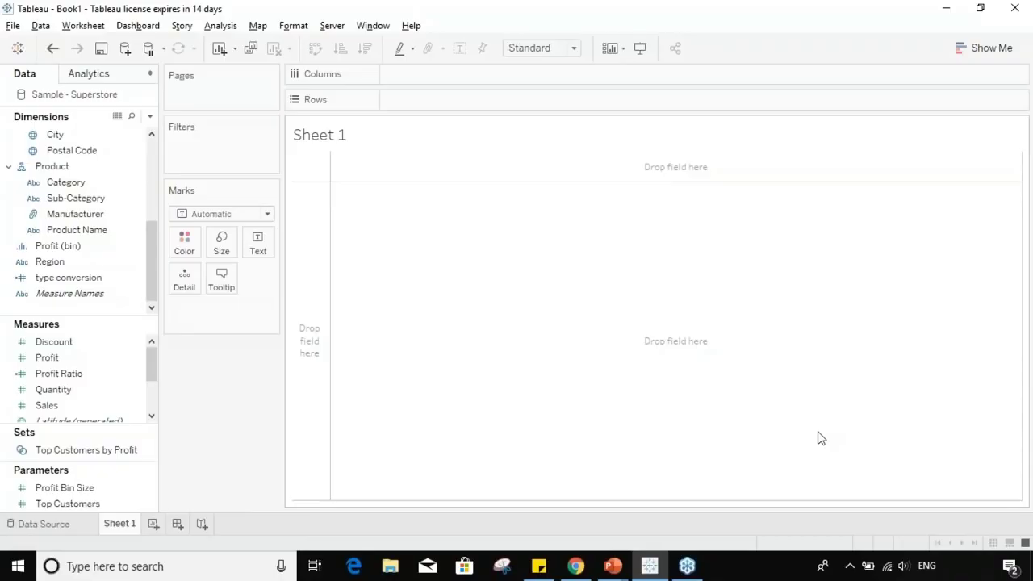
# - Try to replace the type conversion field's FLOAT formula with STR([Postal Code])
pyautogui.click(91, 246)
pyautogui.click(127, 279)
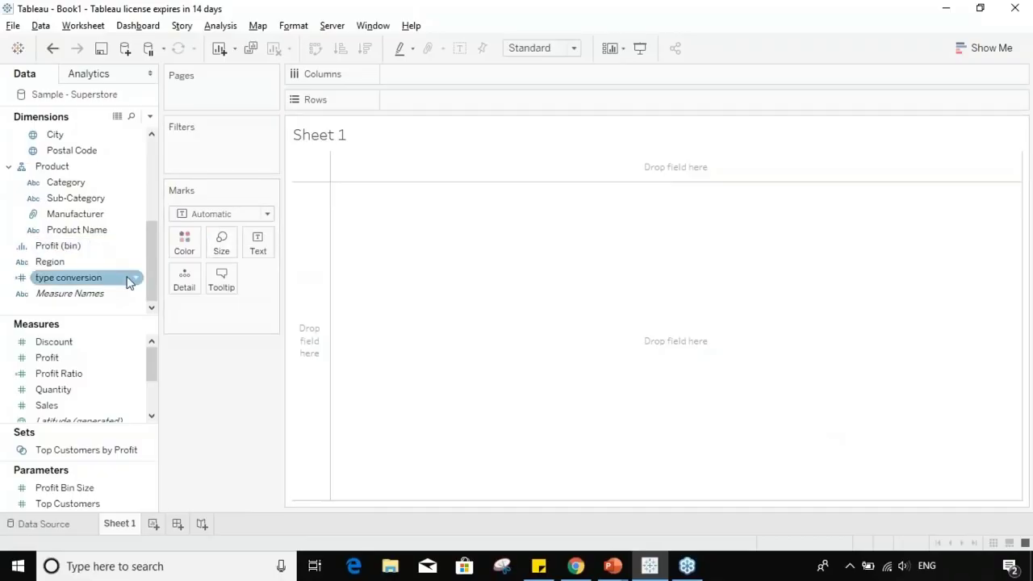
pyautogui.rightClick(136, 281)
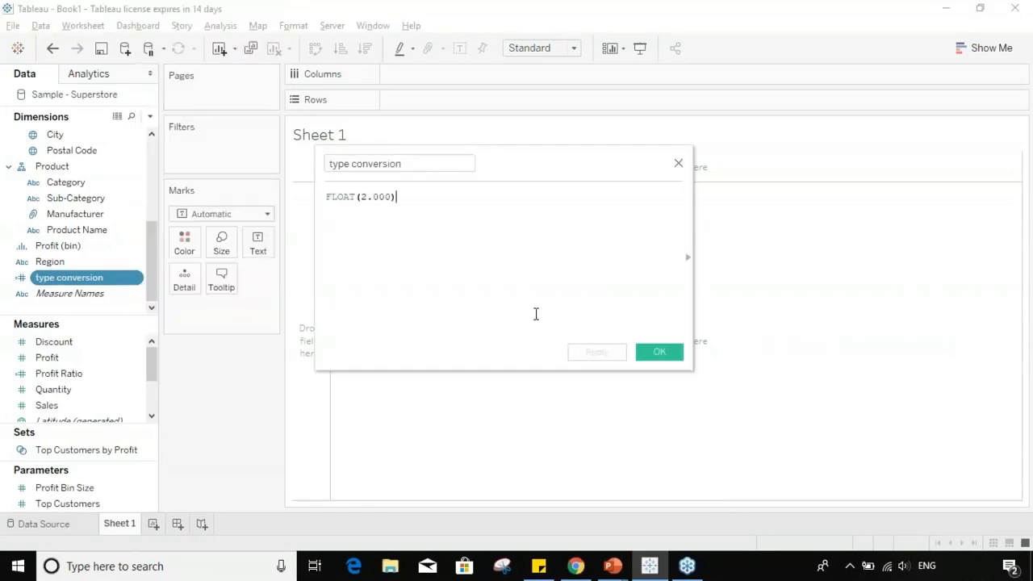
pyautogui.hotkey('ctrl', 'a')
pyautogui.press('BackSpace')
pyautogui.write('str')
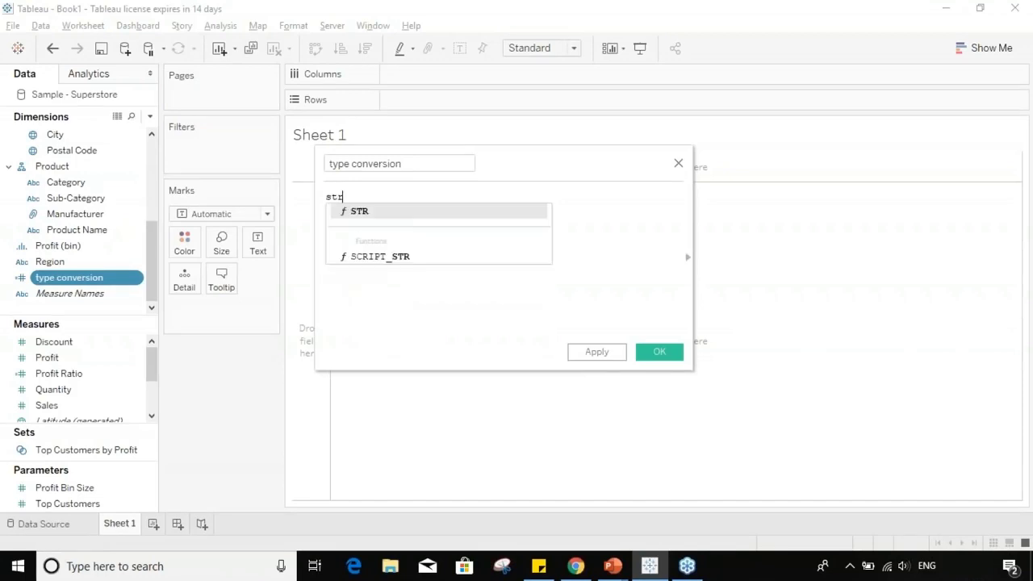
pyautogui.press('Return')
pyautogui.write('post')
pyautogui.press('Return')
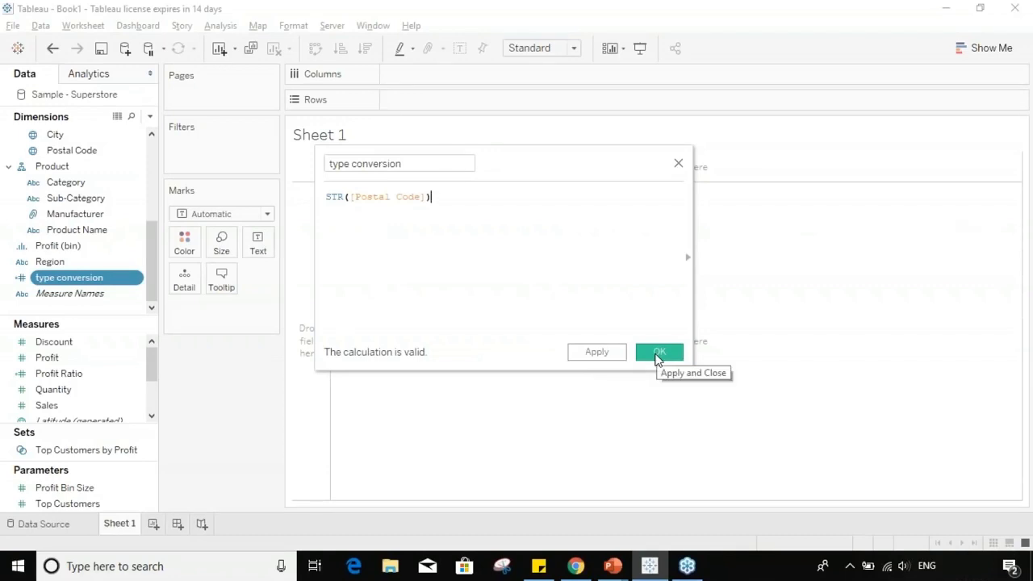
pyautogui.click(656, 355)
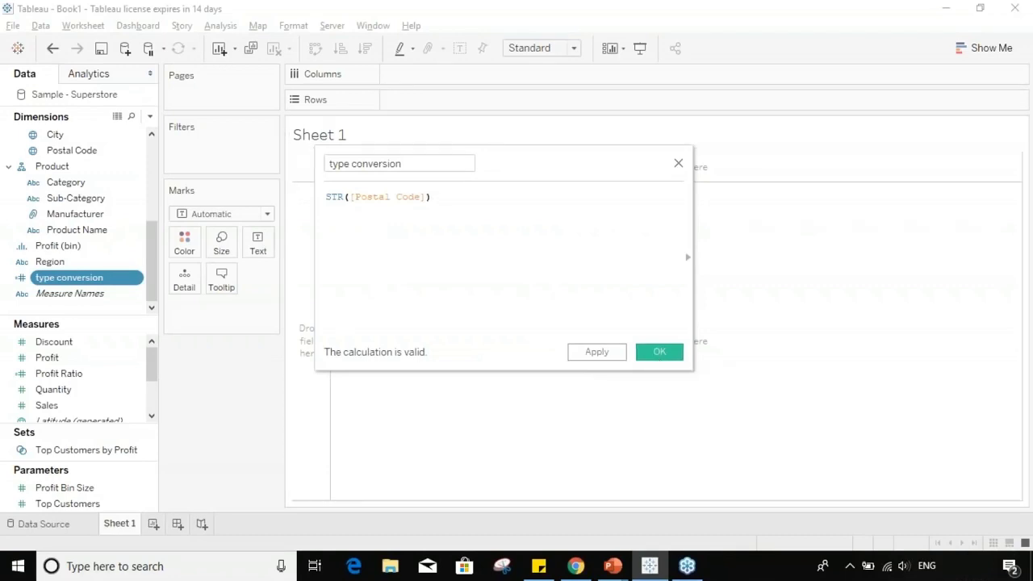
# - Check which data type is assigned to the Postal Code dimension
pyautogui.click(94, 232)
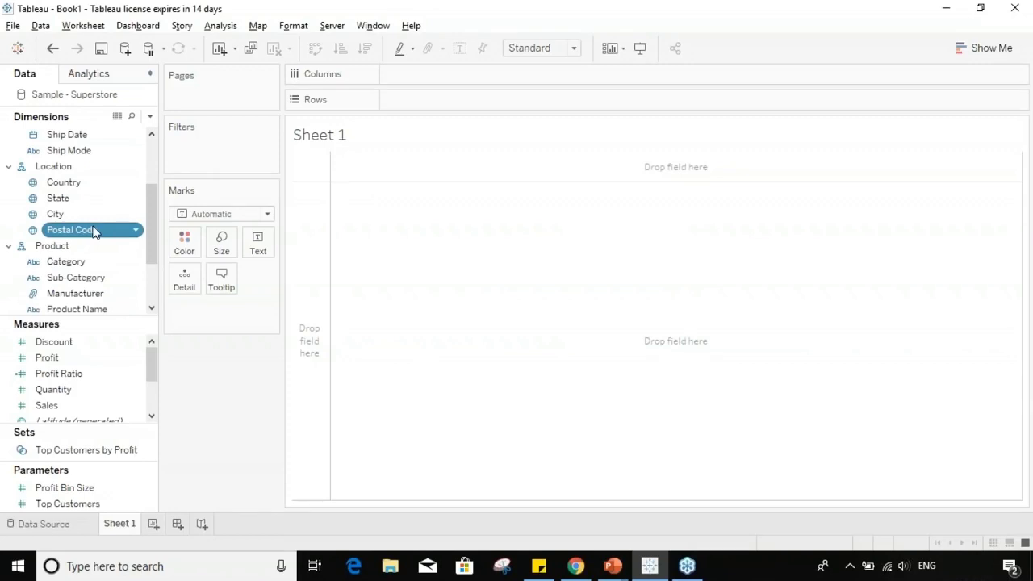
pyautogui.moveTo(95, 230); pyautogui.dragTo(137, 236)
pyautogui.click(136, 231)
pyautogui.moveTo(234, 412)
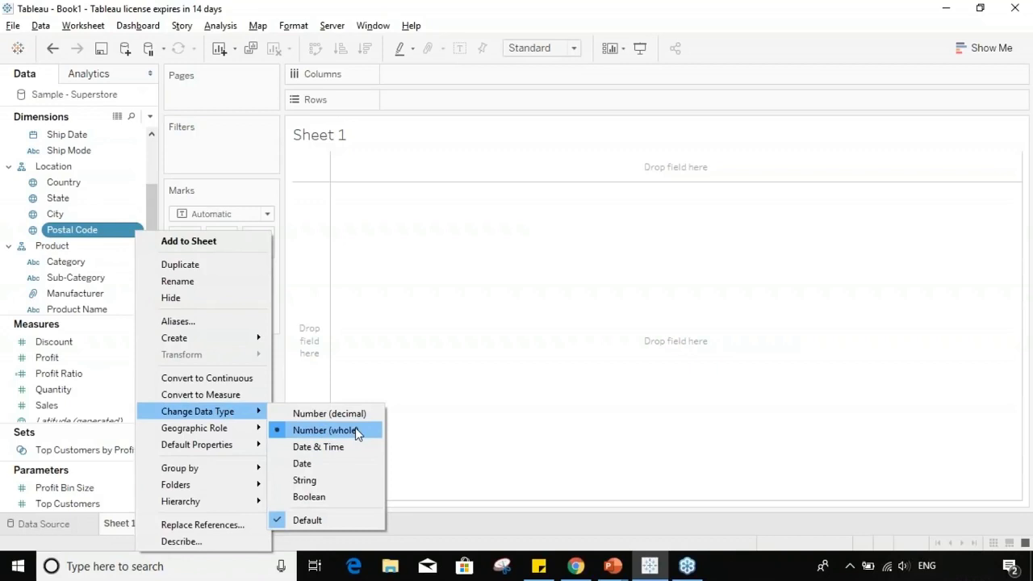
pyautogui.click(549, 390)
# - Set the type conversion field's formula to STR([Postal Code]) and save the calculation
pyautogui.scroll(-3, 137, 250)
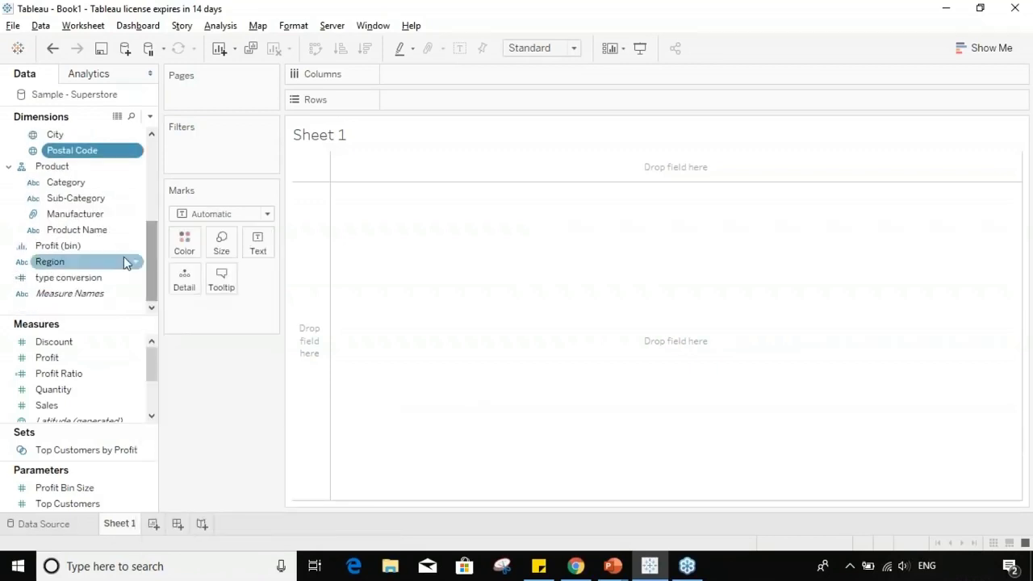
pyautogui.rightClick(134, 264)
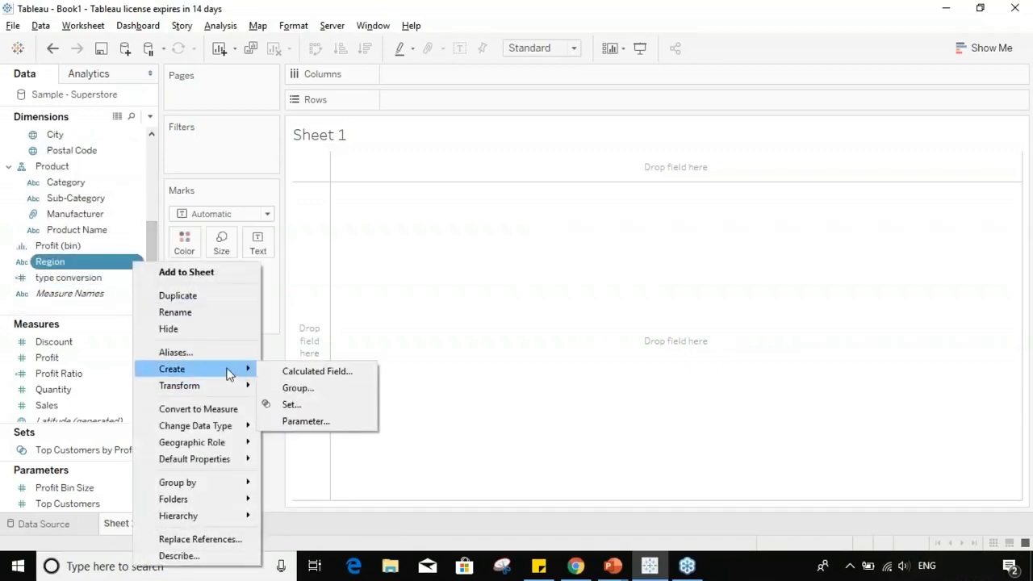
pyautogui.rightClick(134, 281)
pyautogui.click(171, 74)
pyautogui.hotkey('ctrl', 'a')
pyautogui.write('str')
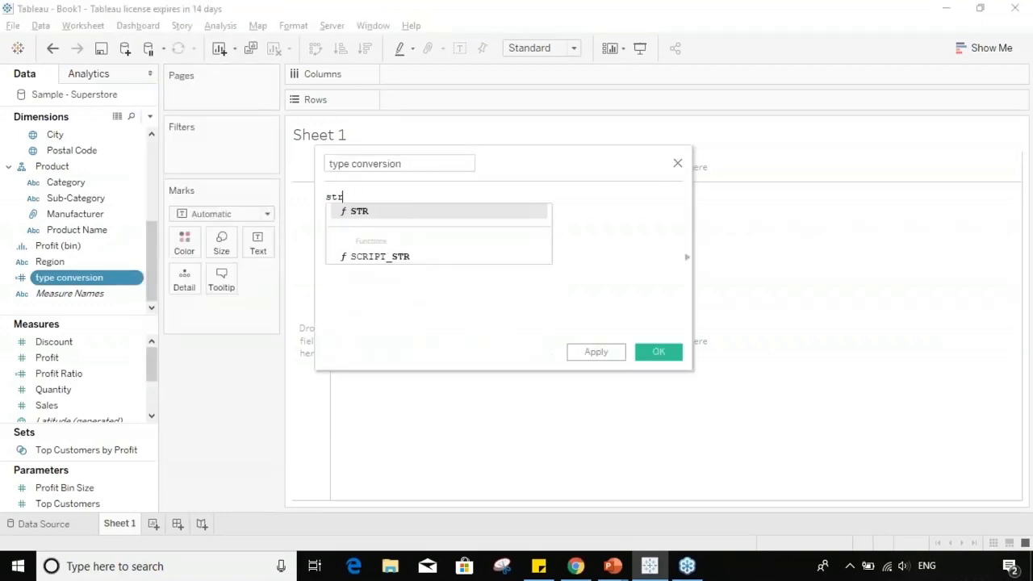
pyautogui.doubleClick(494, 211)
pyautogui.write('post')
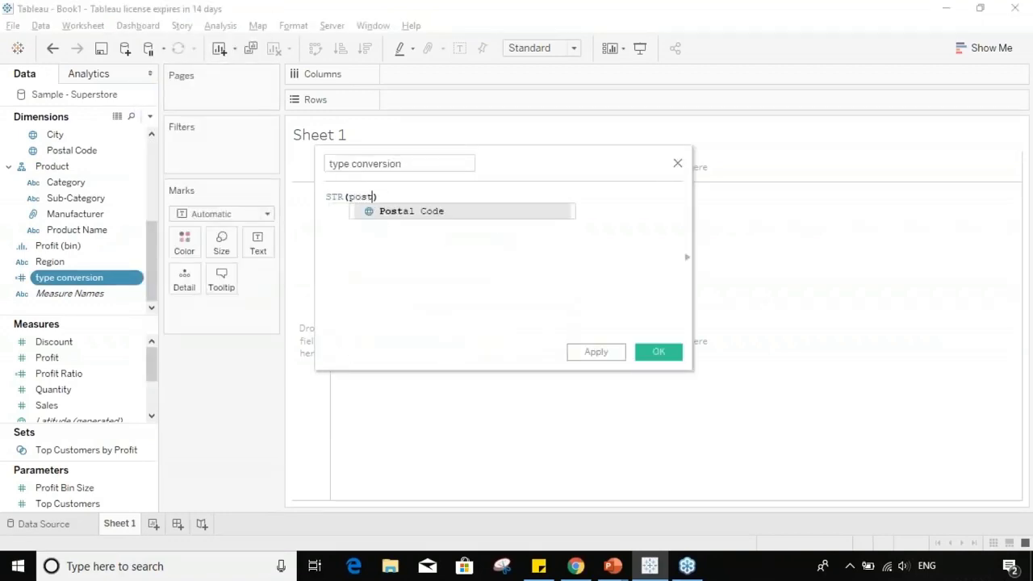
pyautogui.doubleClick(494, 212)
pyautogui.click(653, 353)
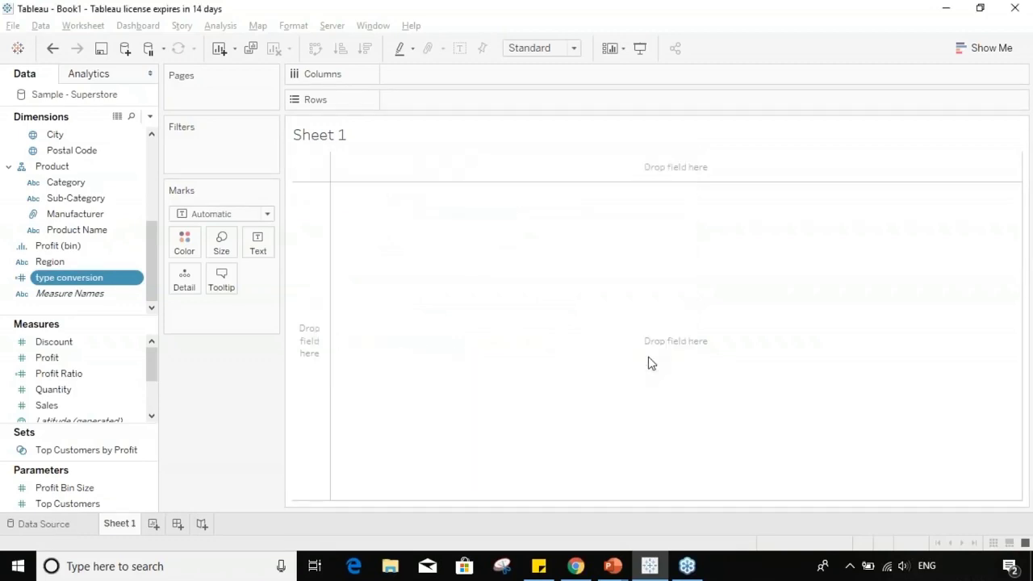
# - Check which data type is assigned to the type conversion field, leaving the setting as it is
pyautogui.moveTo(152, 362)
pyautogui.mouseDown()
pyautogui.moveTo(154, 388)
pyautogui.moveTo(153, 363)
pyautogui.mouseUp()
pyautogui.click(95, 252)
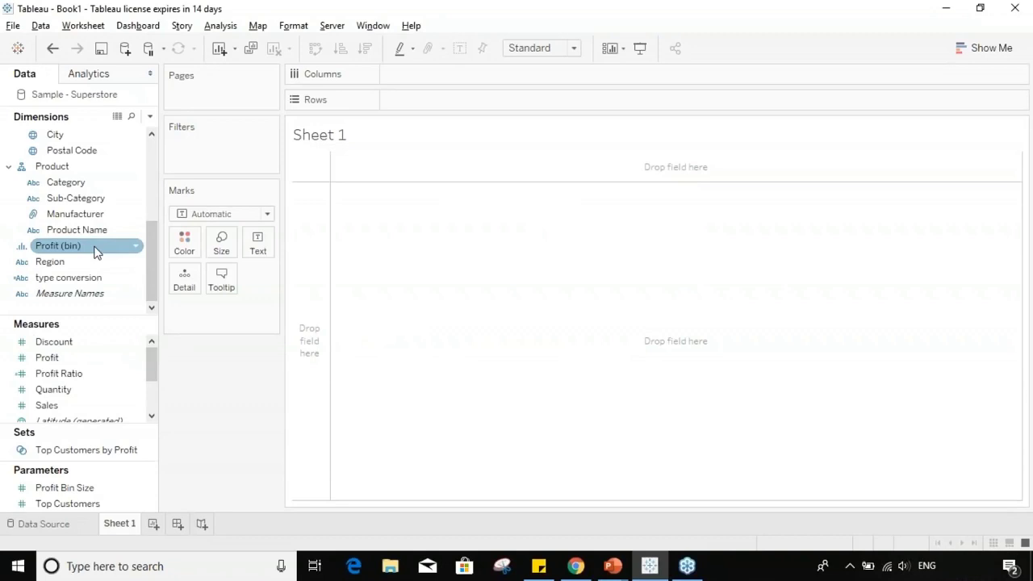
pyautogui.moveTo(148, 263)
pyautogui.mouseDown()
pyautogui.moveTo(153, 170)
pyautogui.moveTo(157, 277)
pyautogui.moveTo(156, 249)
pyautogui.mouseUp()
pyautogui.rightClick(138, 295)
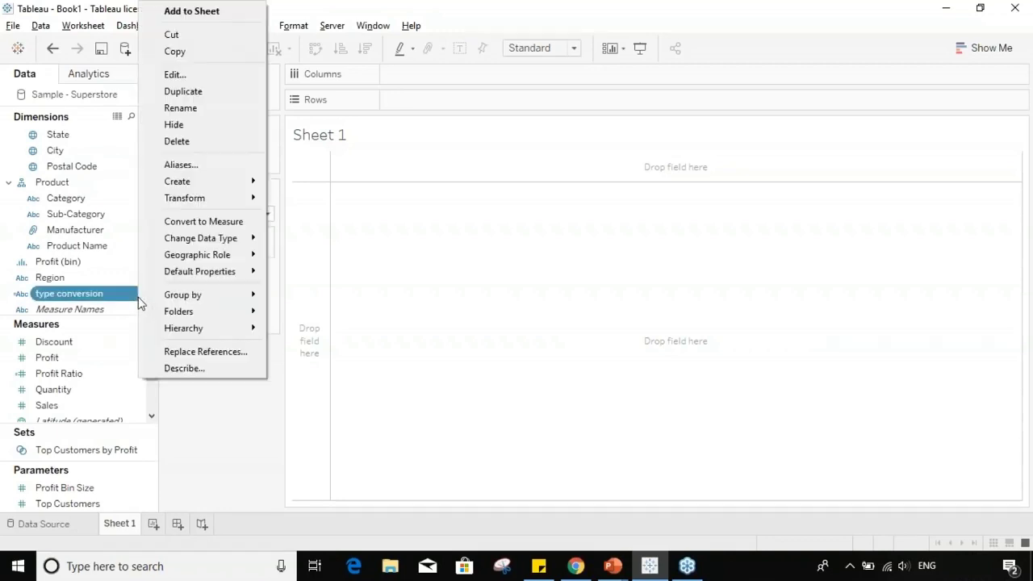
pyautogui.moveTo(241, 240)
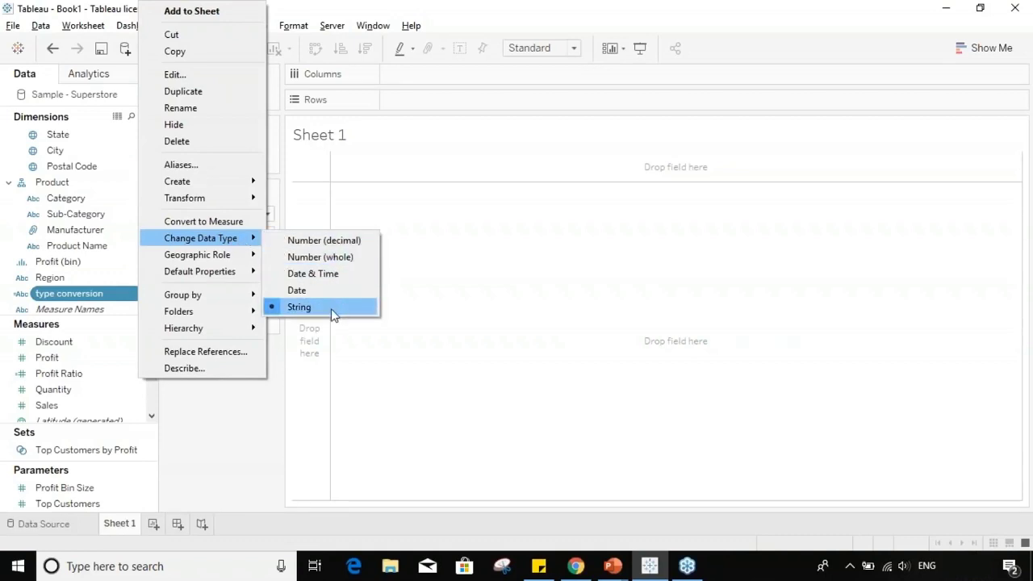
pyautogui.click(485, 321)
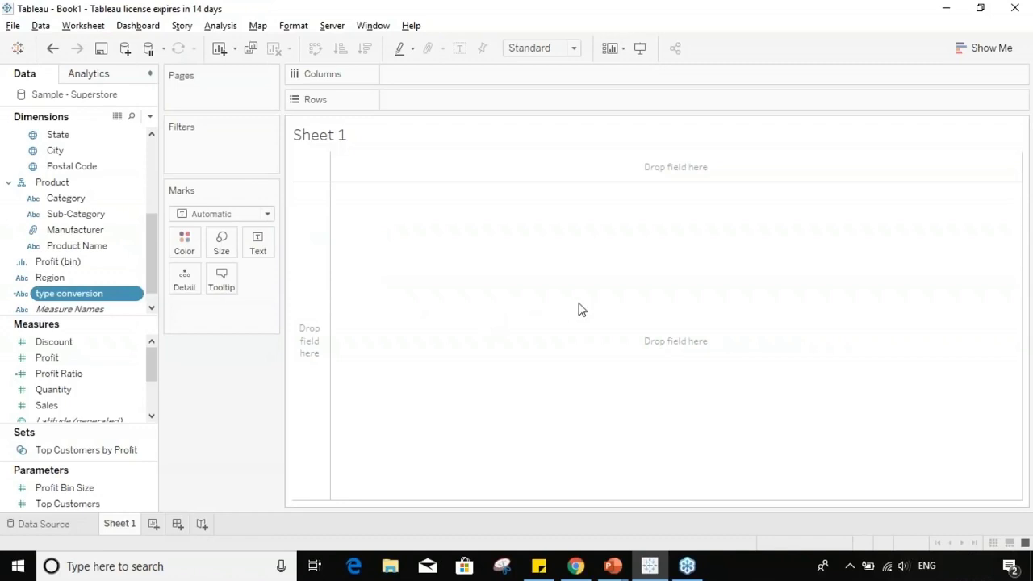